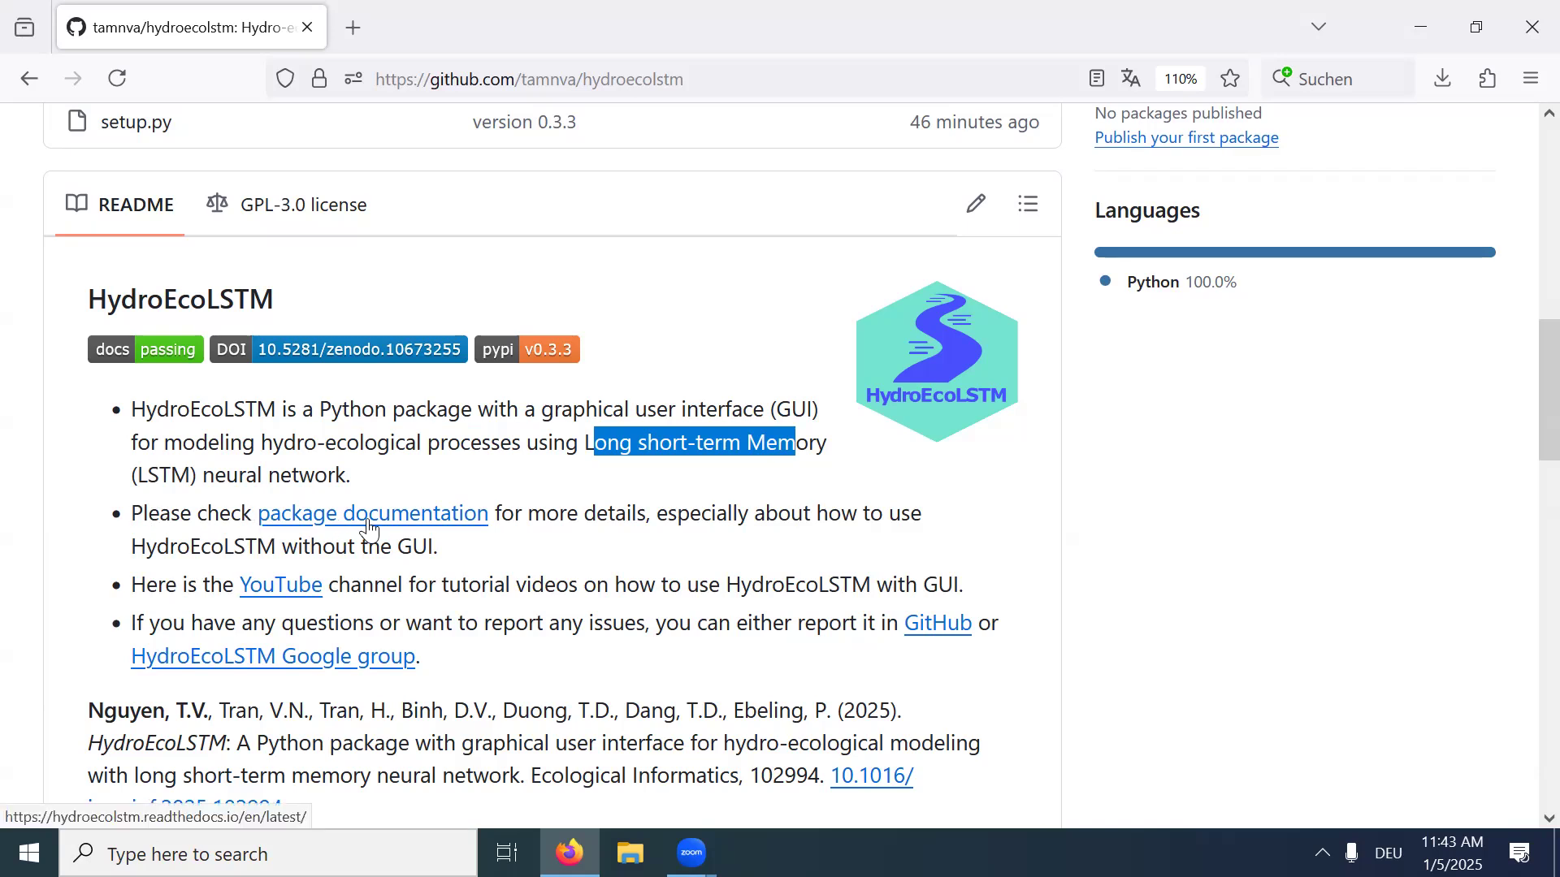
Review the HydroEcoLSTM README, from the package links and citation to the Quick start instructions for installing with Anaconda and environment.yml.
scroll(370, 528, "down", 3)
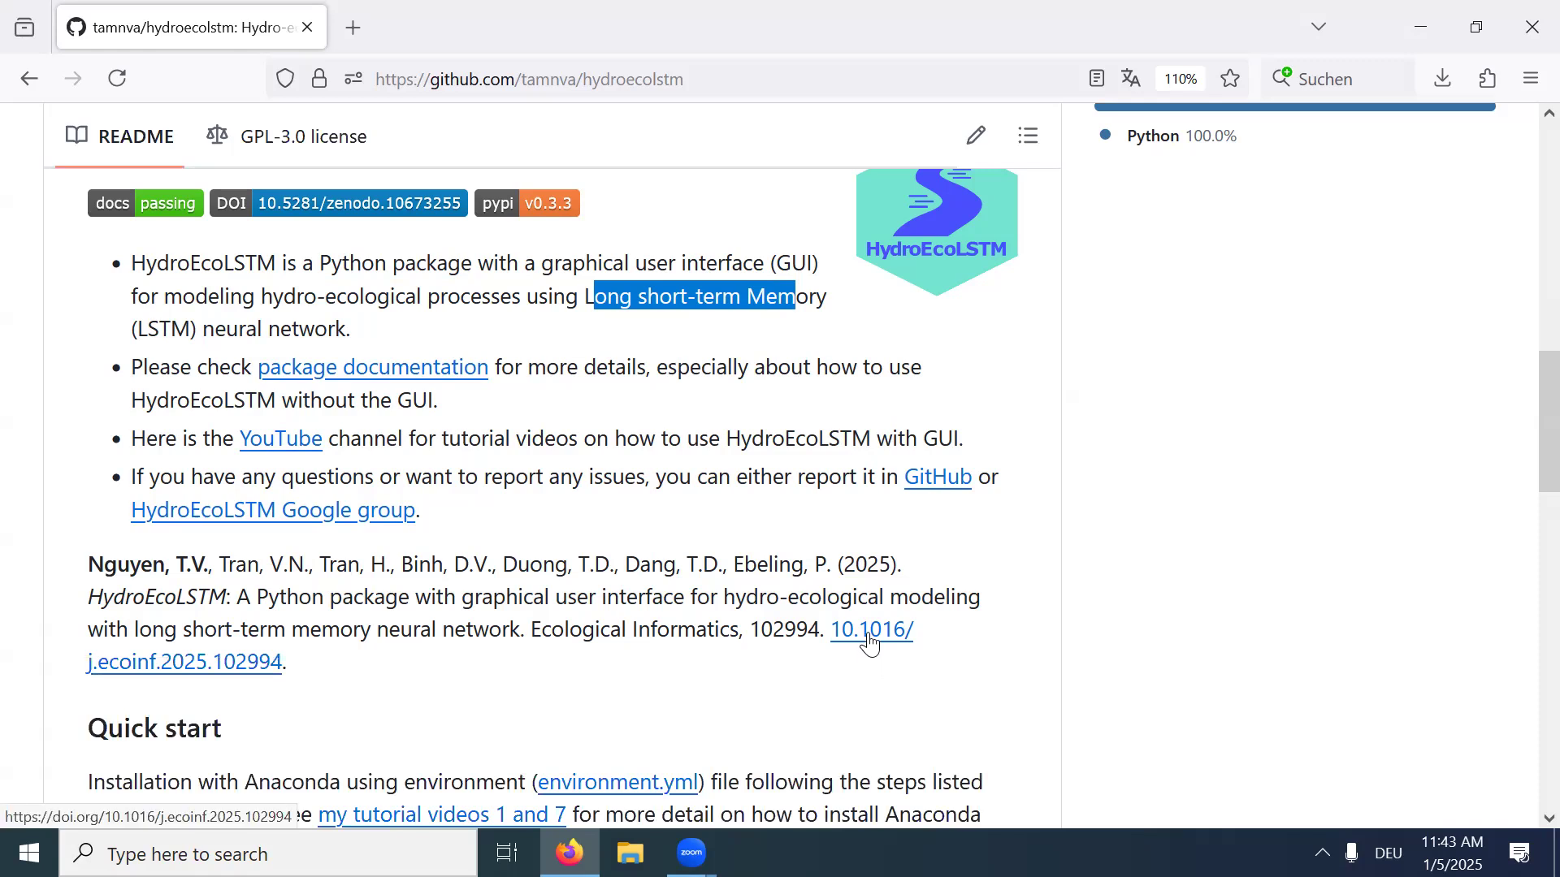
scroll(870, 642, "down", 3)
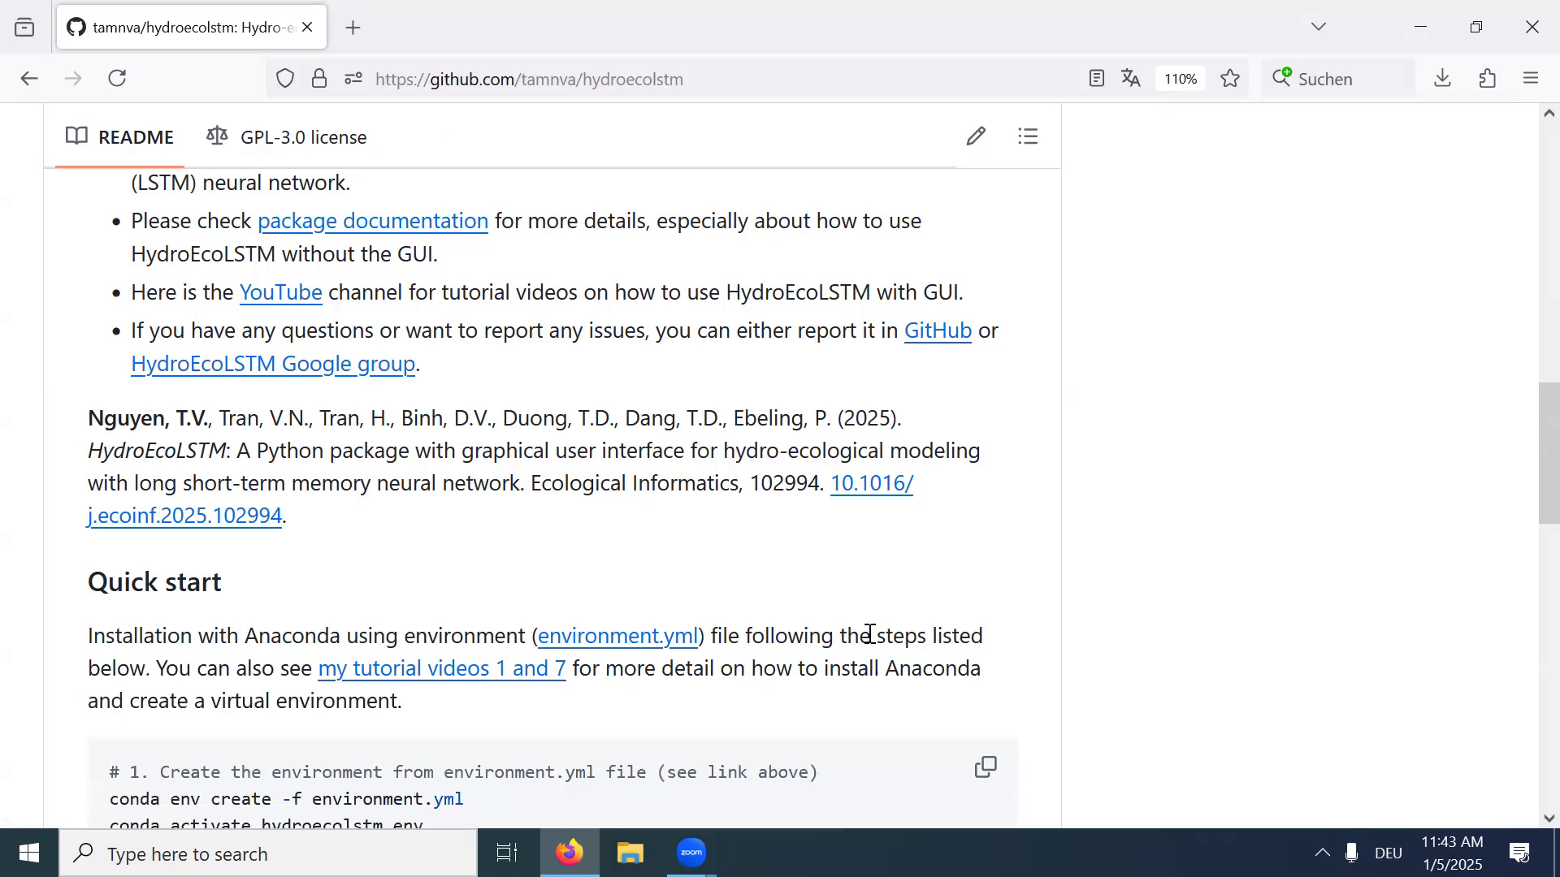
scroll(869, 642, "down", 5)
scroll(868, 633, "down", 3)
scroll(868, 633, "up", 3)
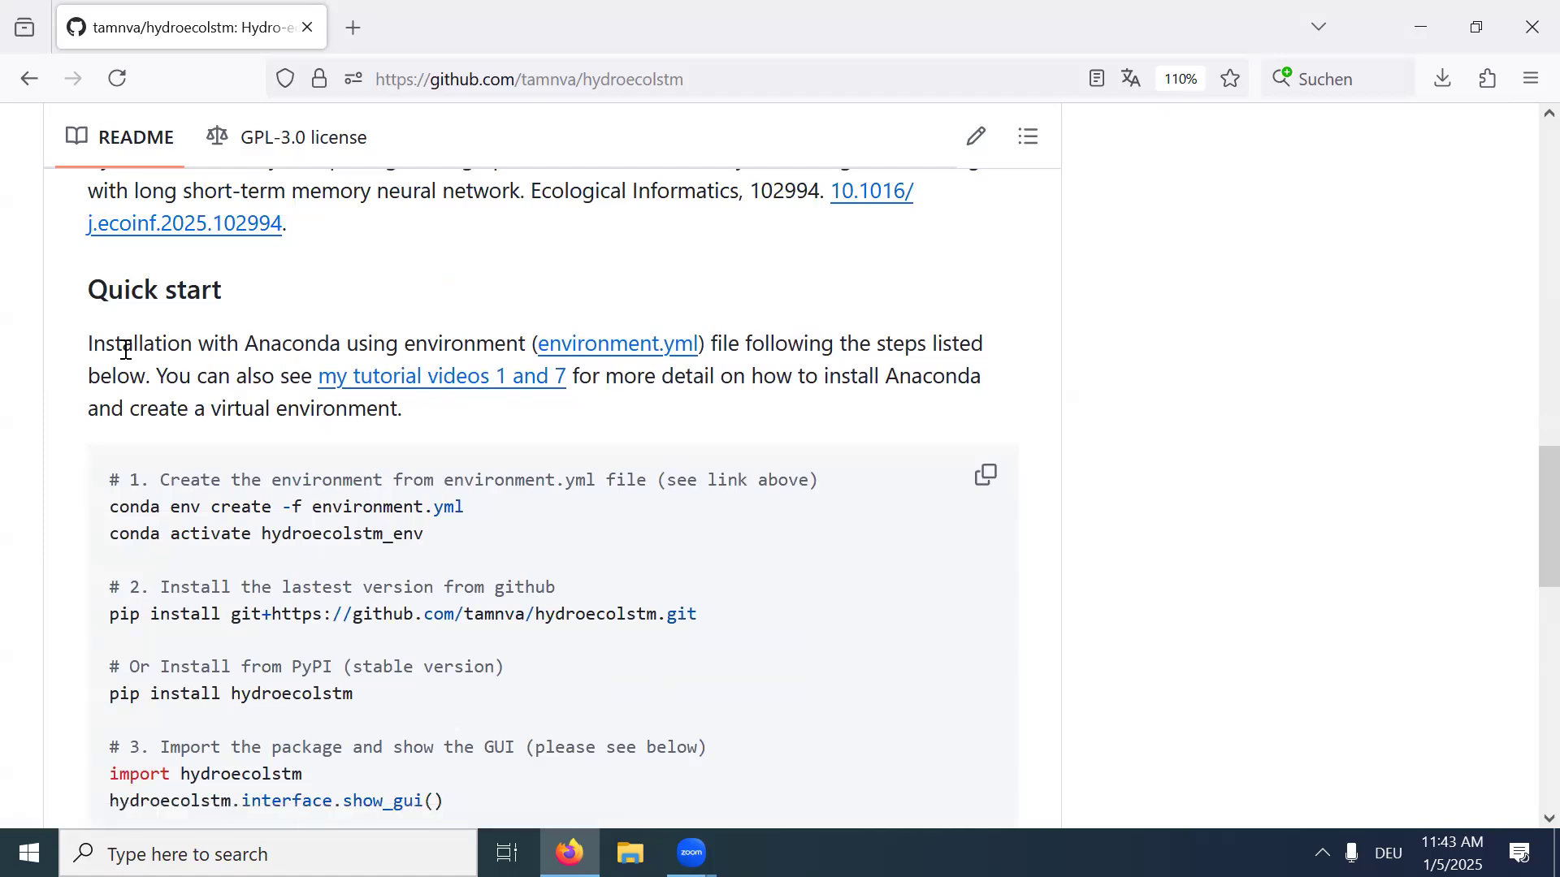
left_click_drag(89, 351, 528, 342)
left_click(265, 345)
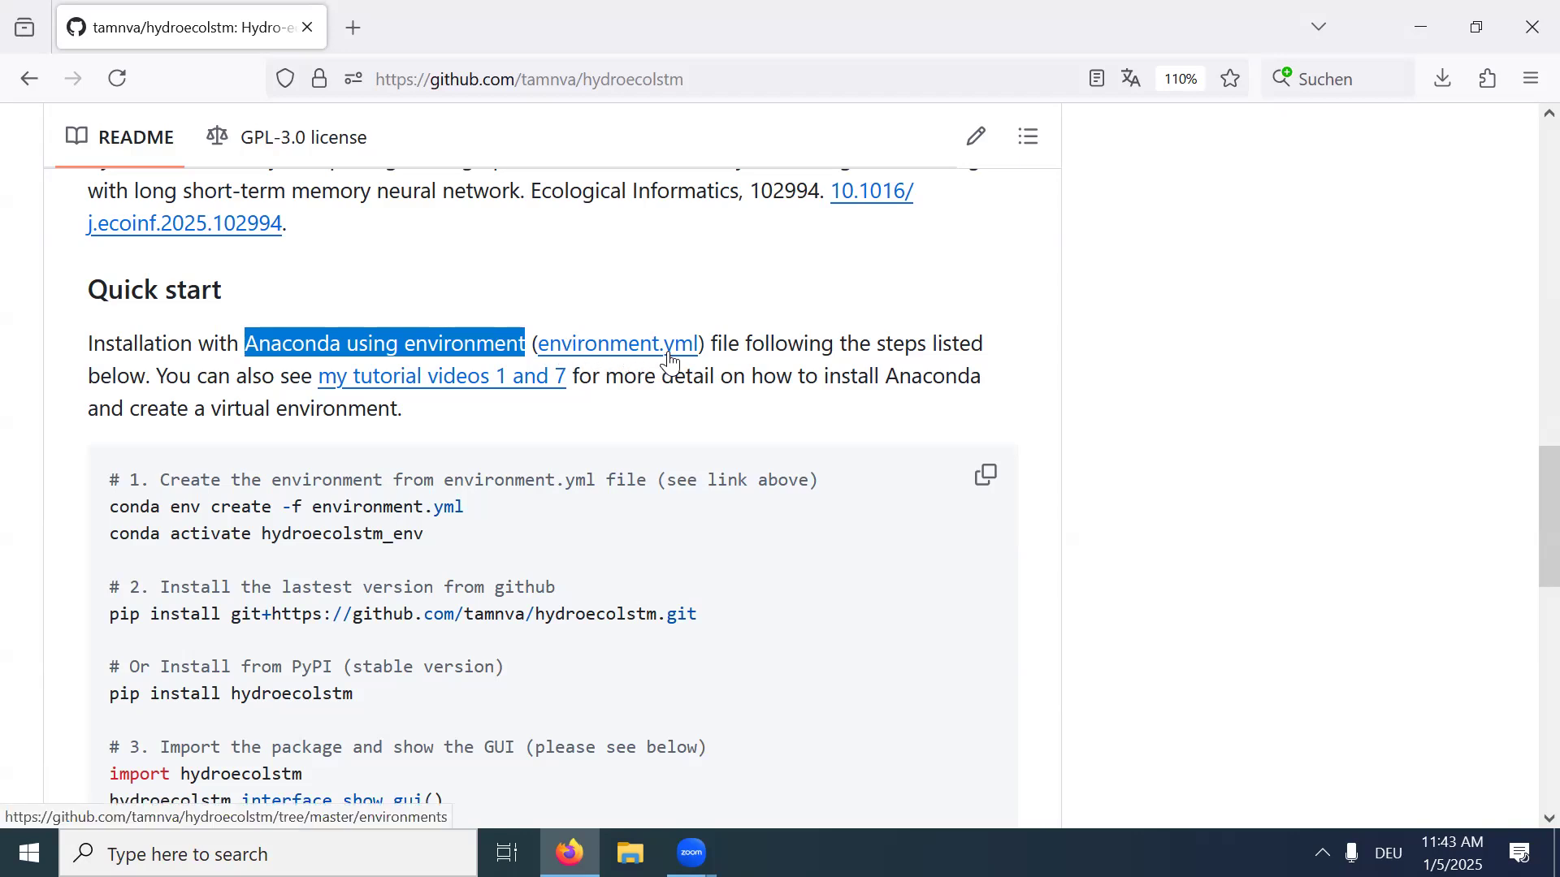
left_click_drag(159, 380, 623, 414)
left_click(480, 393)
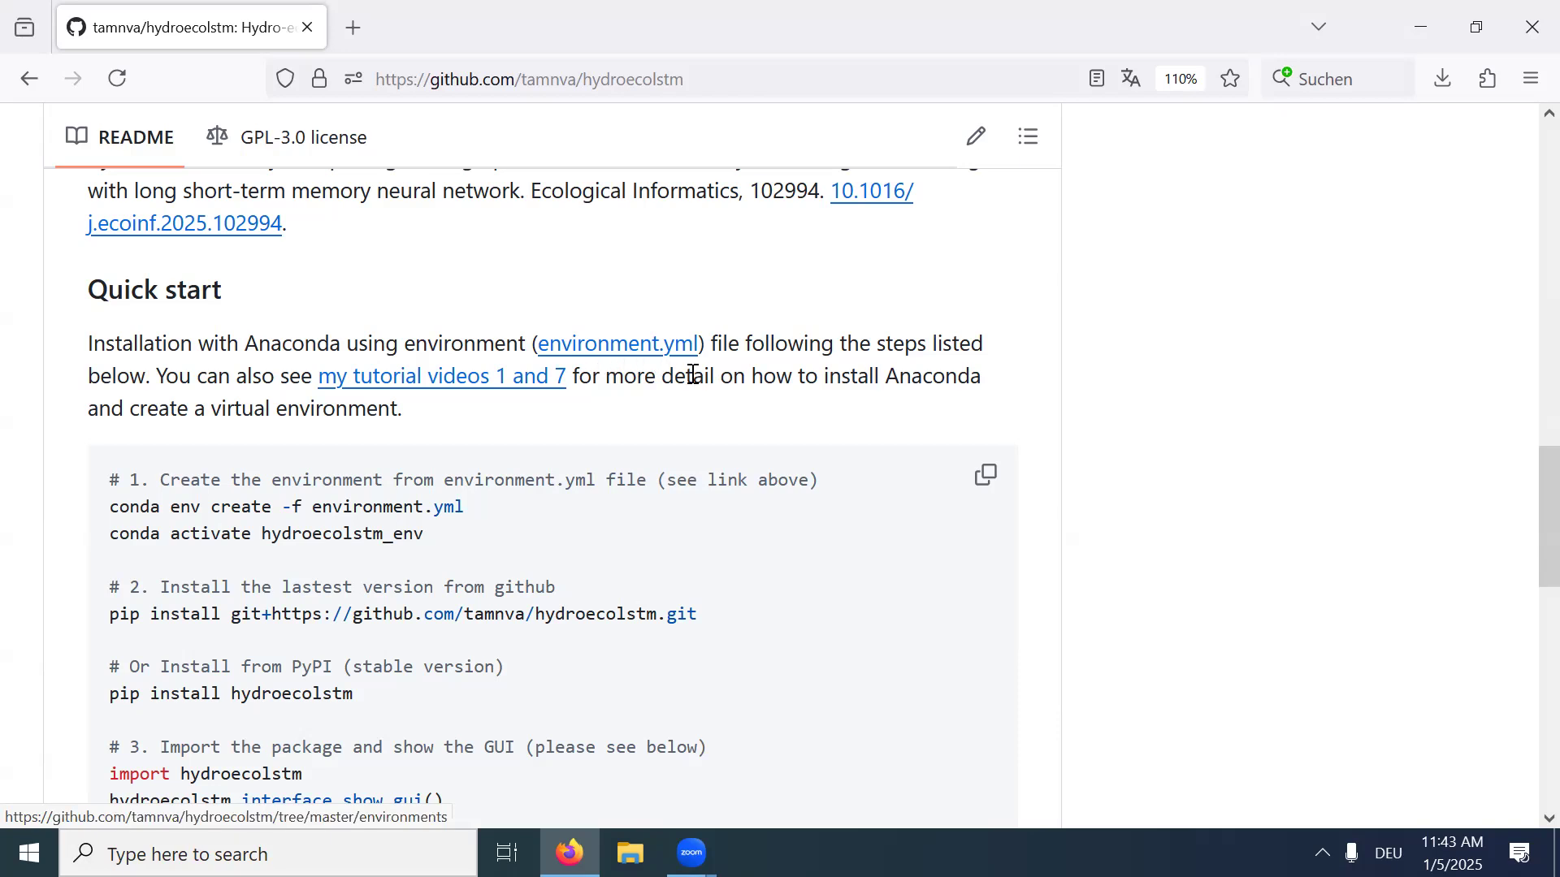
Download the hydroecolstm repository from GitHub as a ZIP archive and show it in the Downloads folder.
scroll(908, 368, "up", 10)
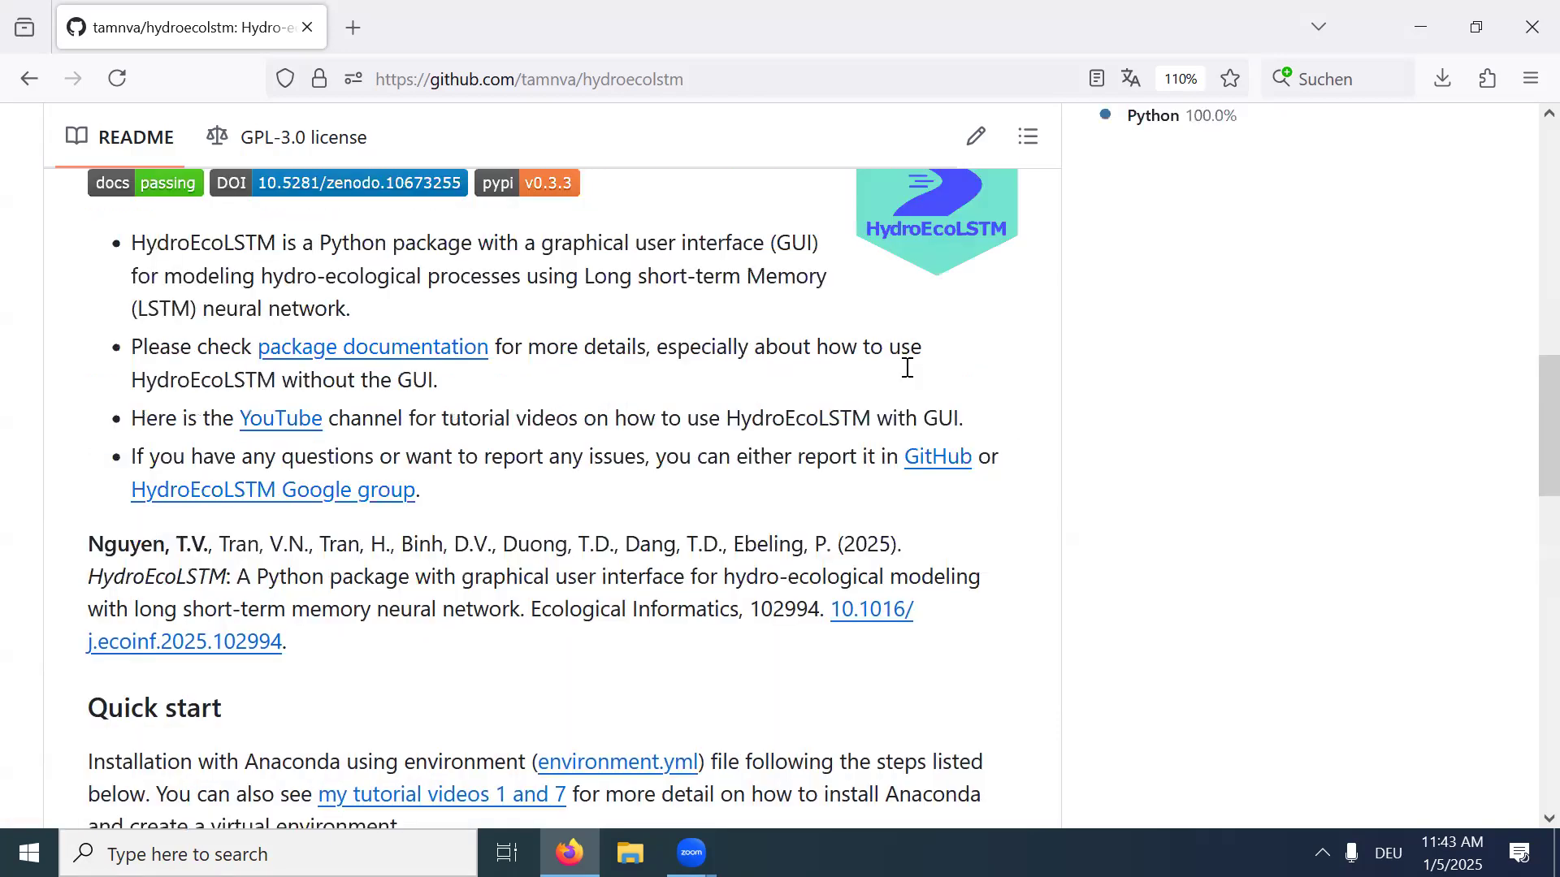
scroll(982, 537, "down", 3)
scroll(982, 528, "up", 7)
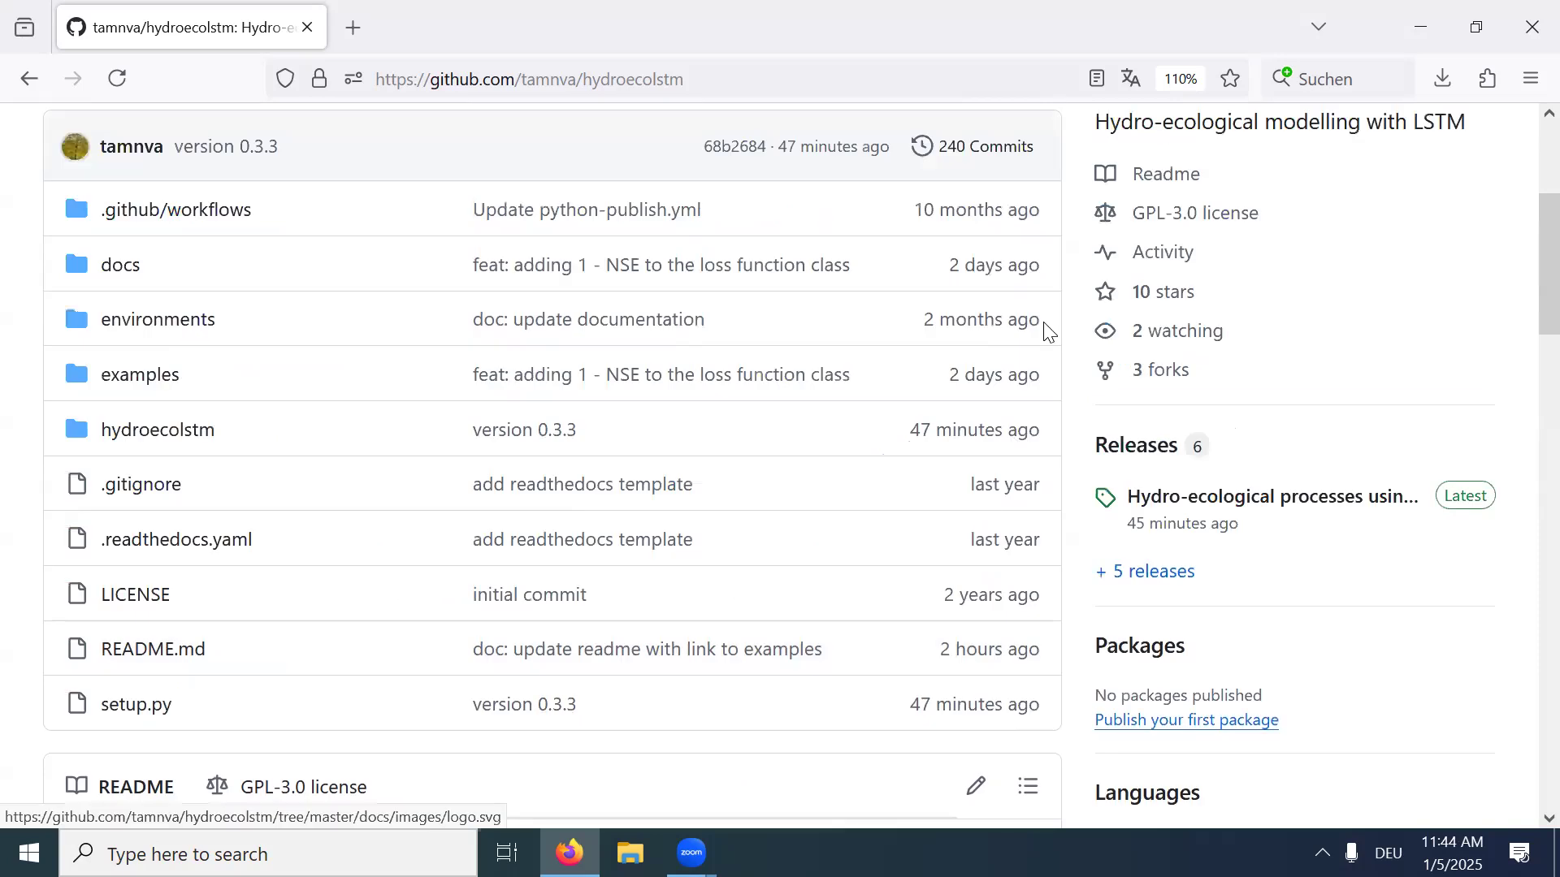
left_click(991, 217)
left_click(738, 639)
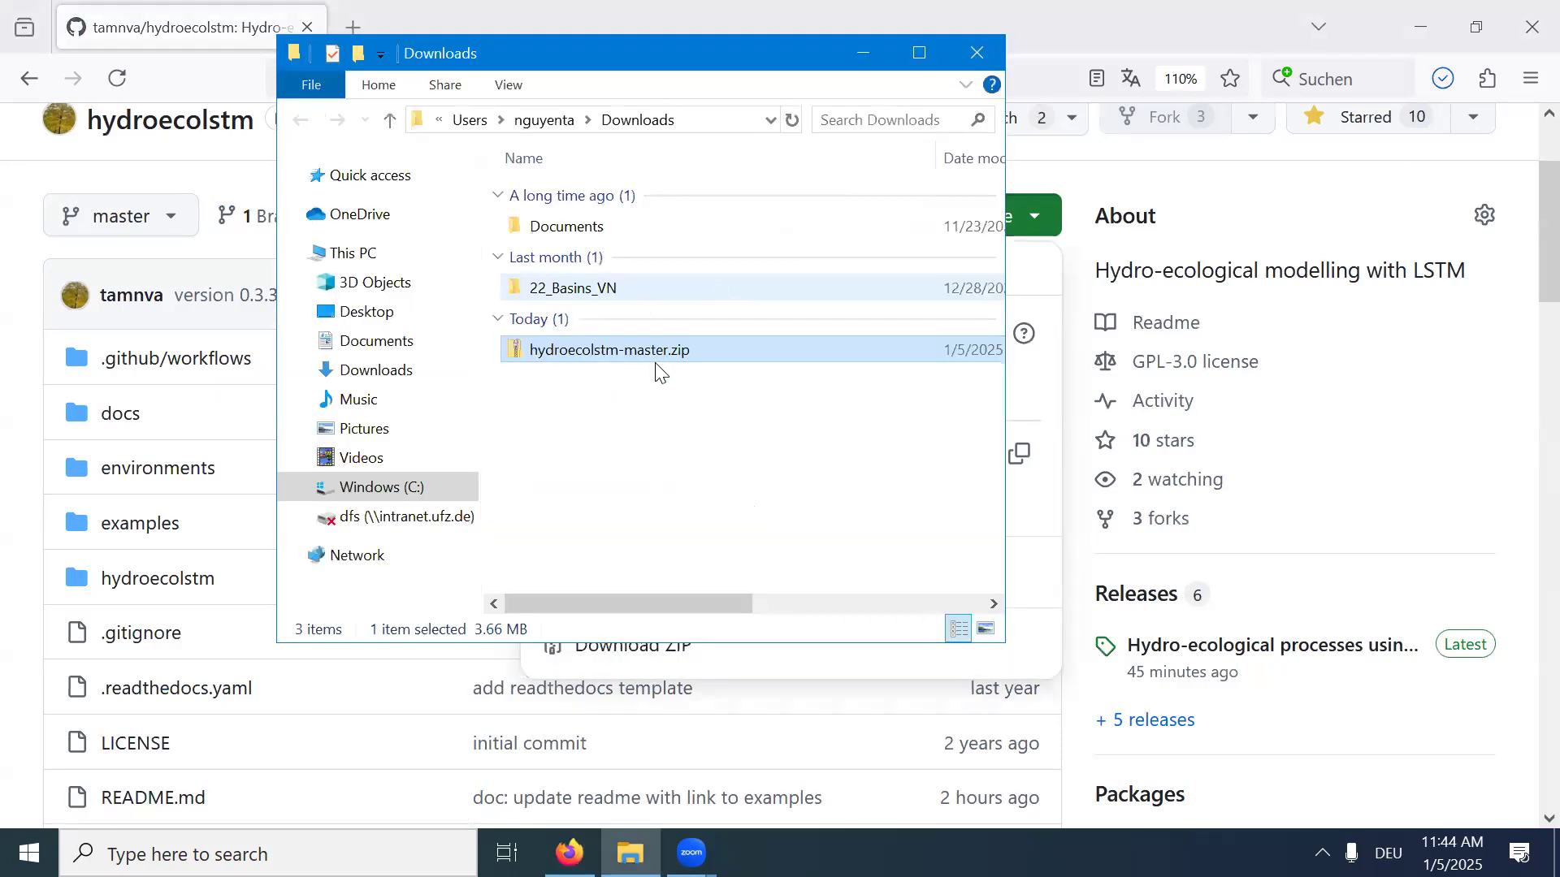
Extract hydroecolstm-master.zip into the Downloads folder with 7-Zip and open the extracted hydroecolstm-master folder.
right_click(661, 351)
mouse_move(843, 419)
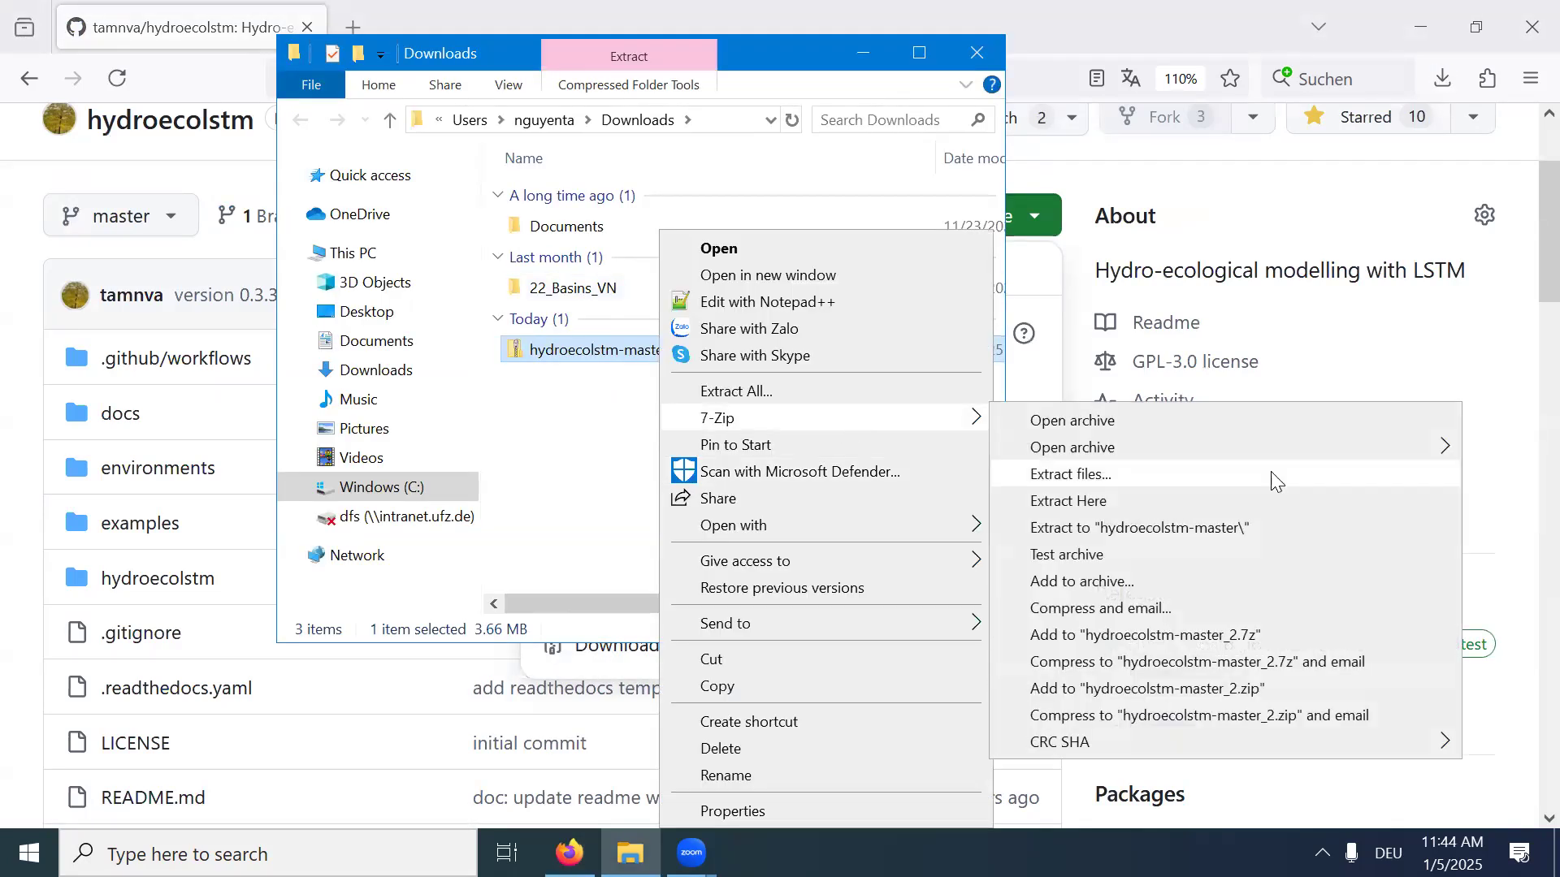
left_click(1153, 501)
double_click(619, 351)
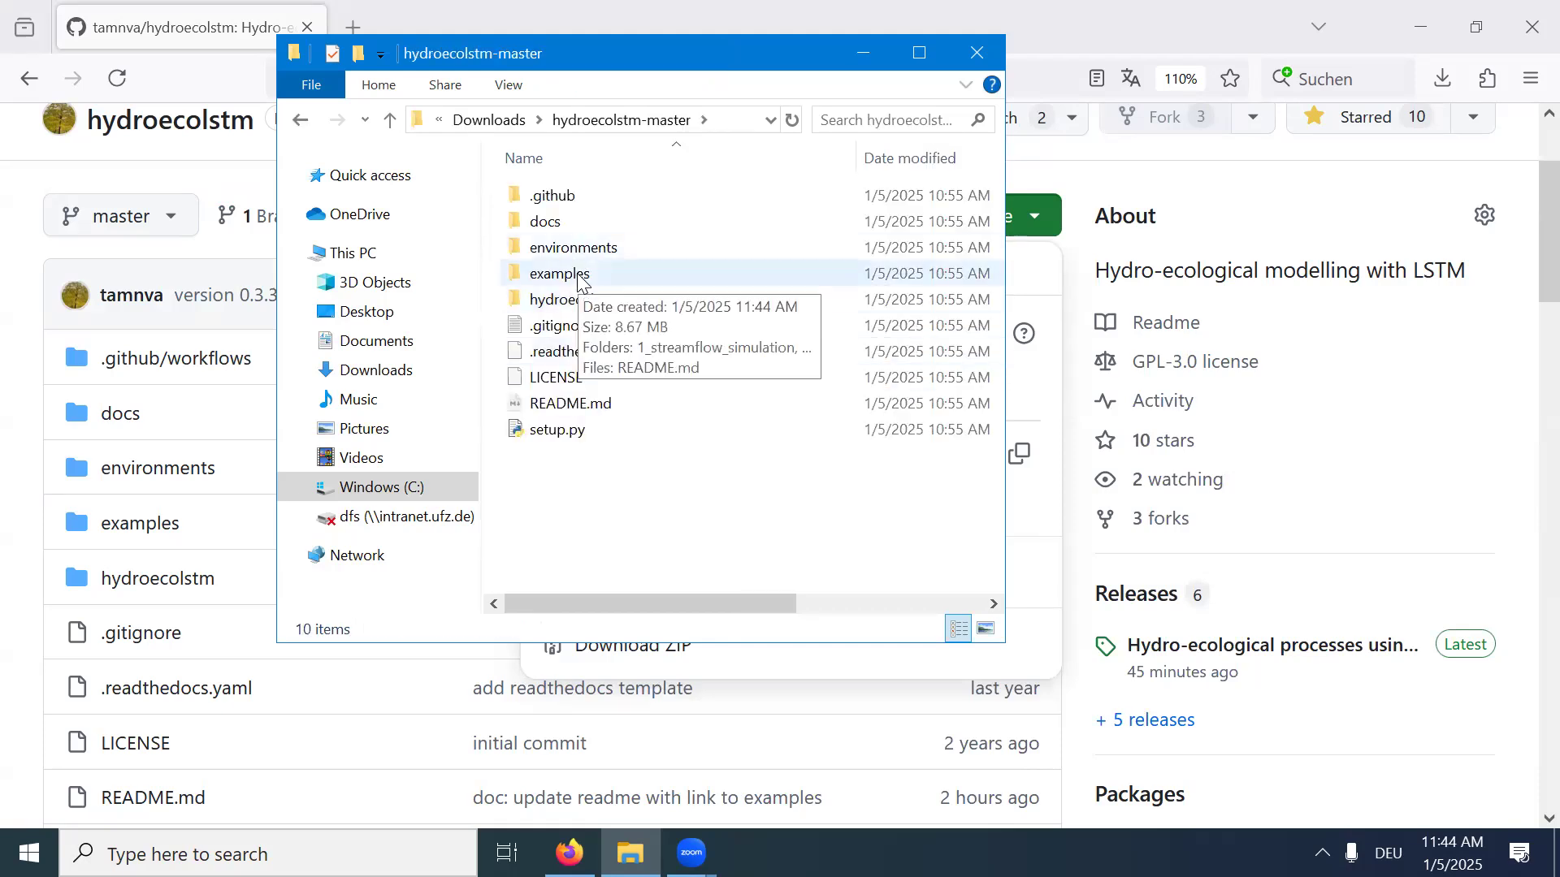
Look at the environments folder and browse the examples down to the data files of 1_streamflow_simulation.
double_click(579, 248)
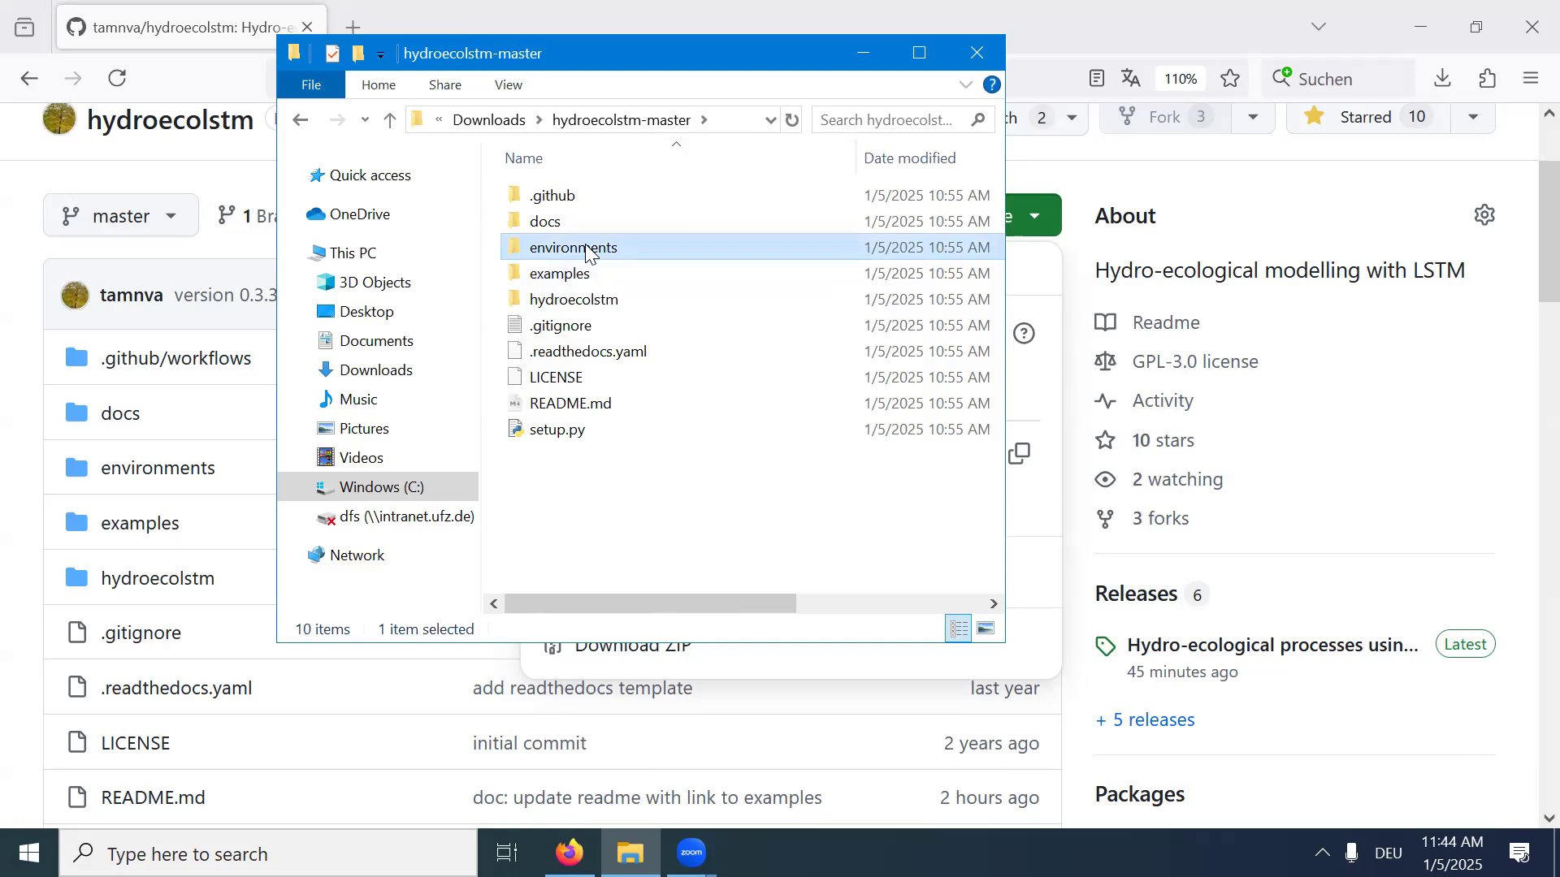
left_click(573, 122)
double_click(579, 274)
double_click(591, 198)
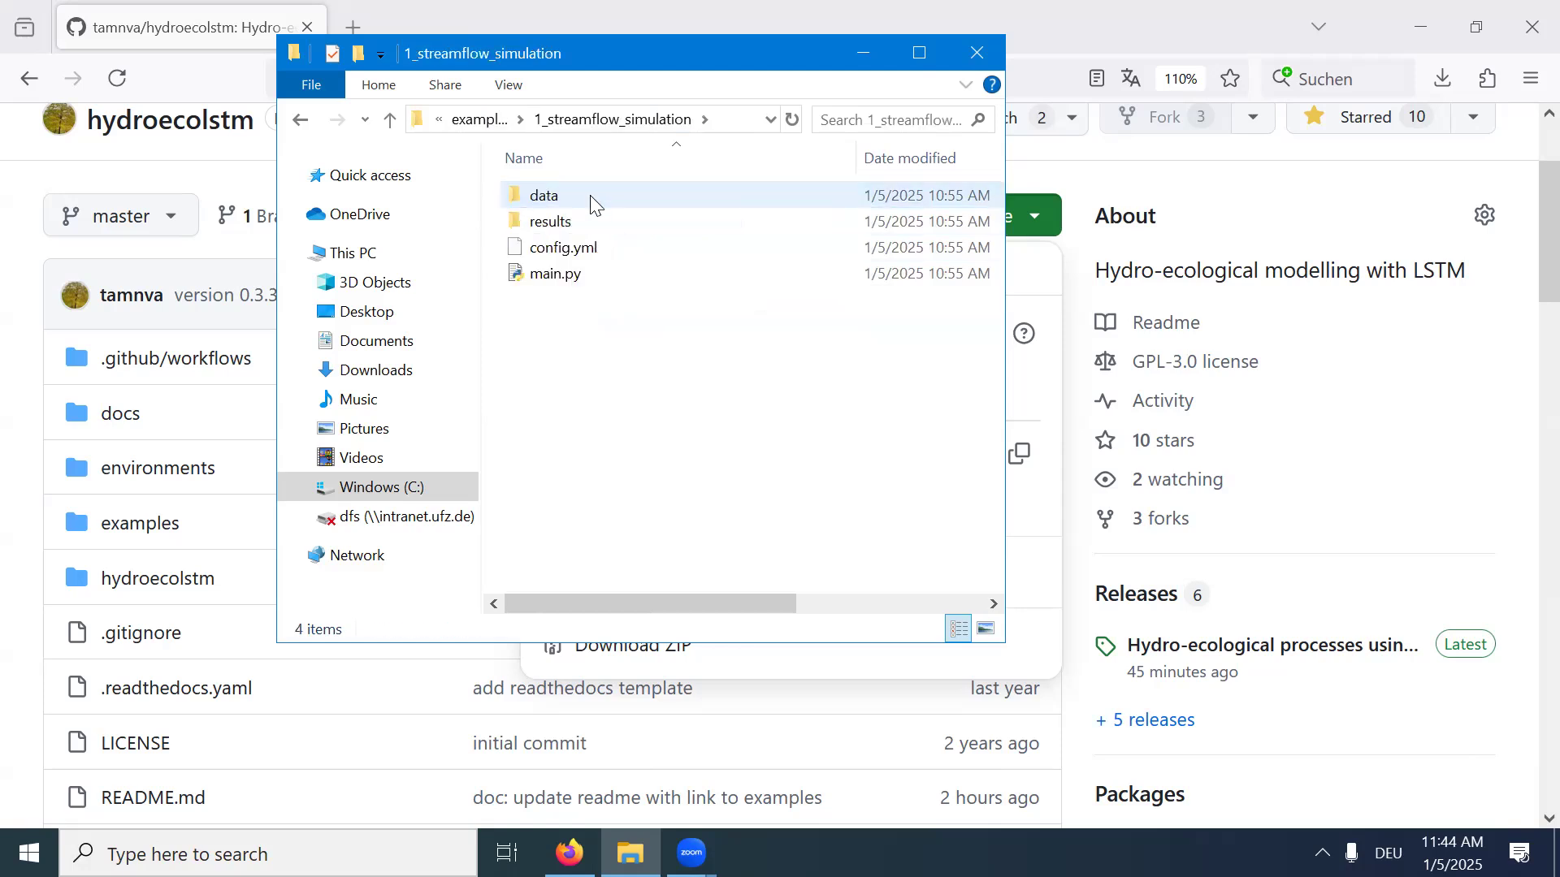
double_click(592, 200)
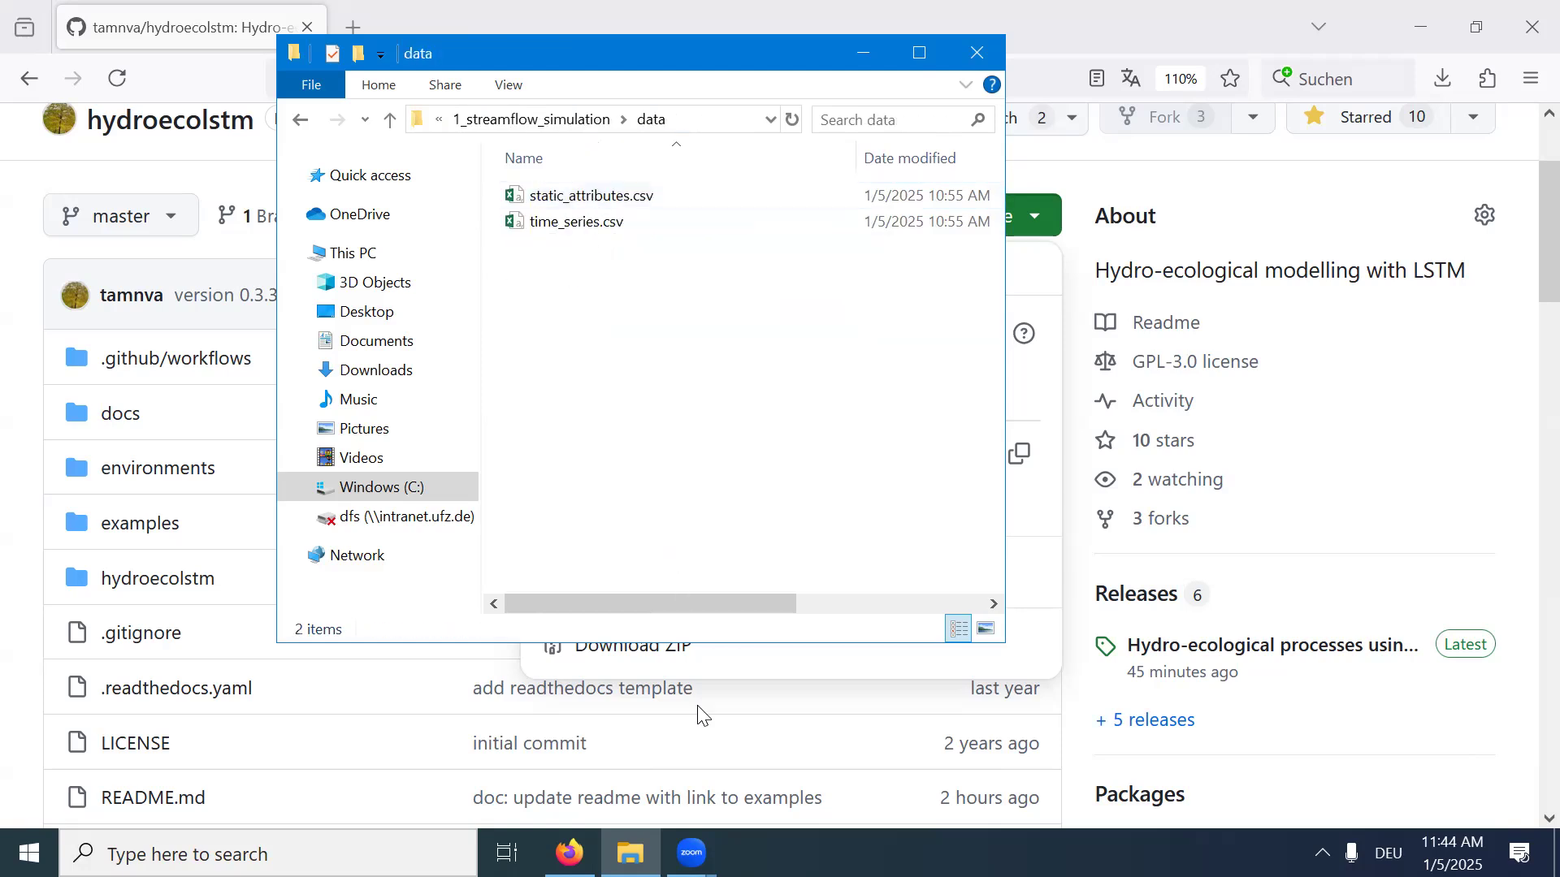
Launch the Anaconda Powershell Prompt from the Anaconda3 (64-bit) programs.
left_click(1302, 748)
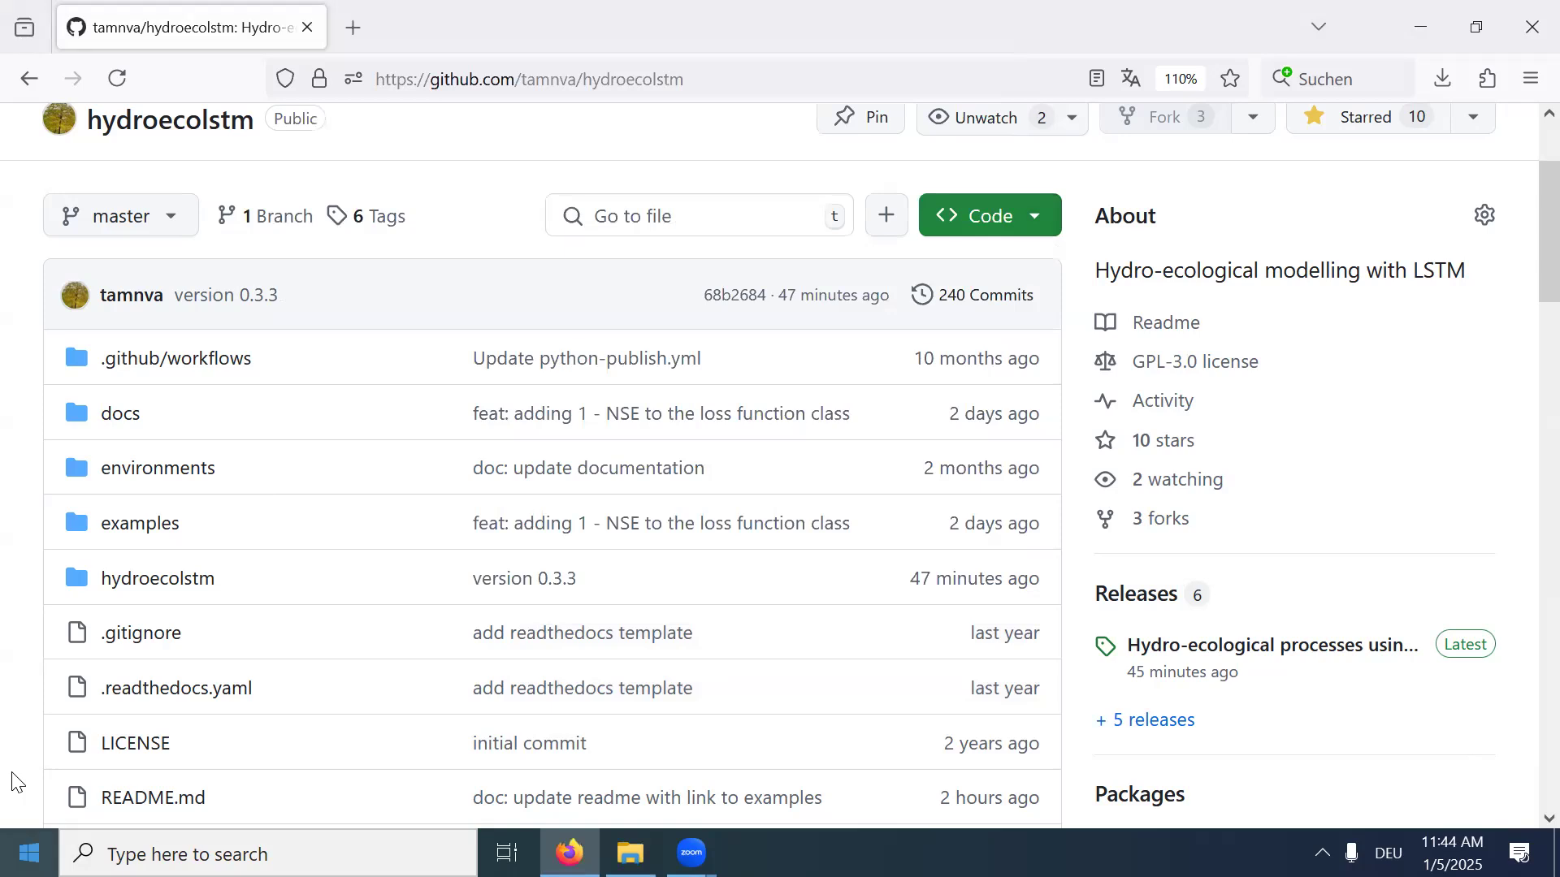
key("super")
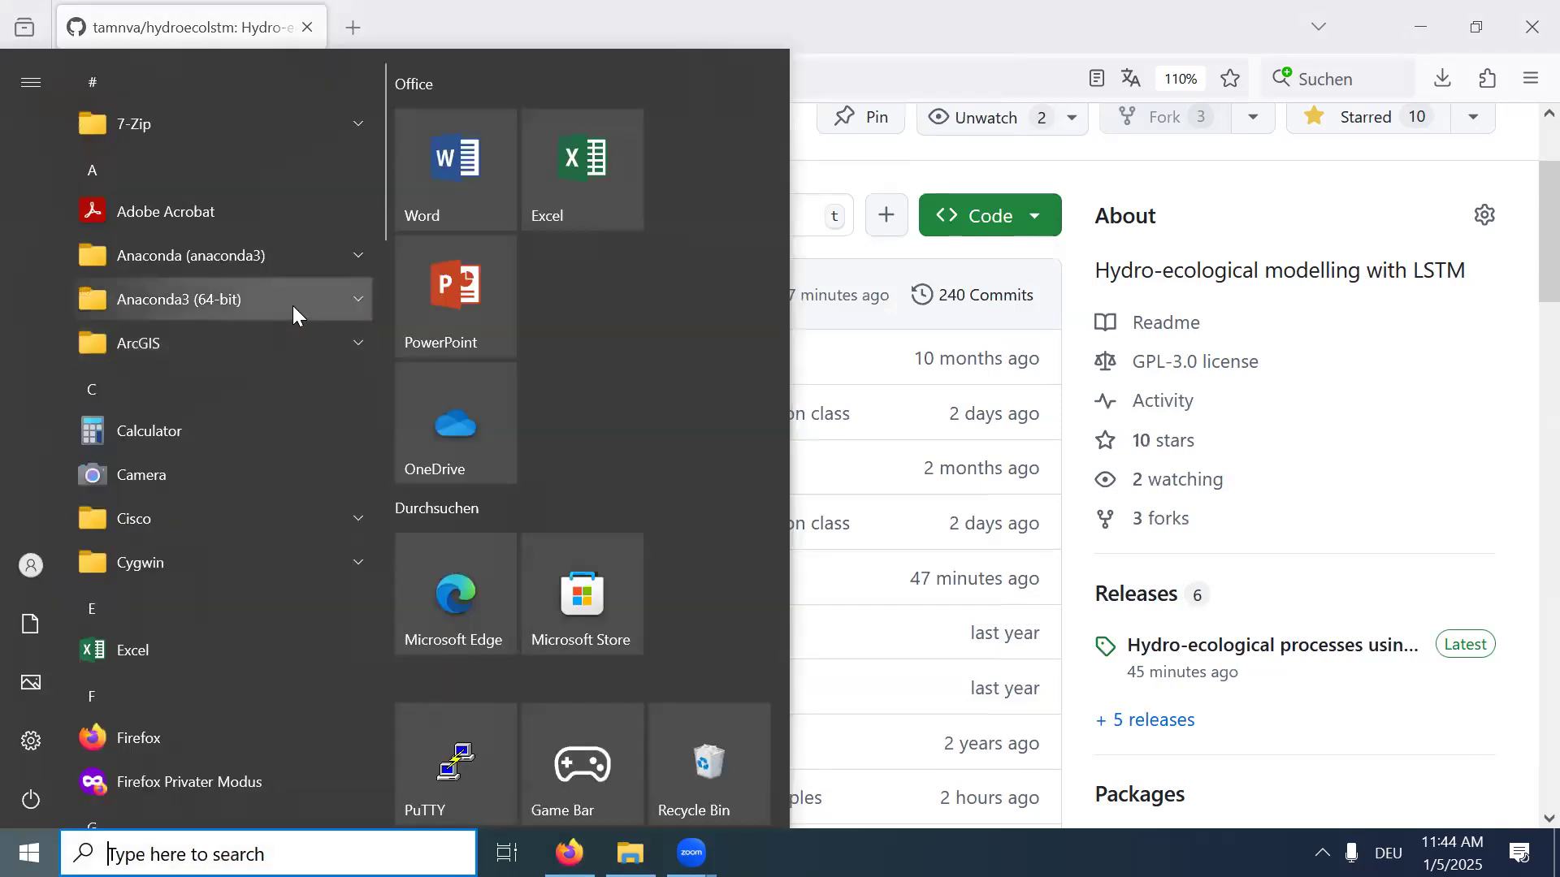
left_click(347, 297)
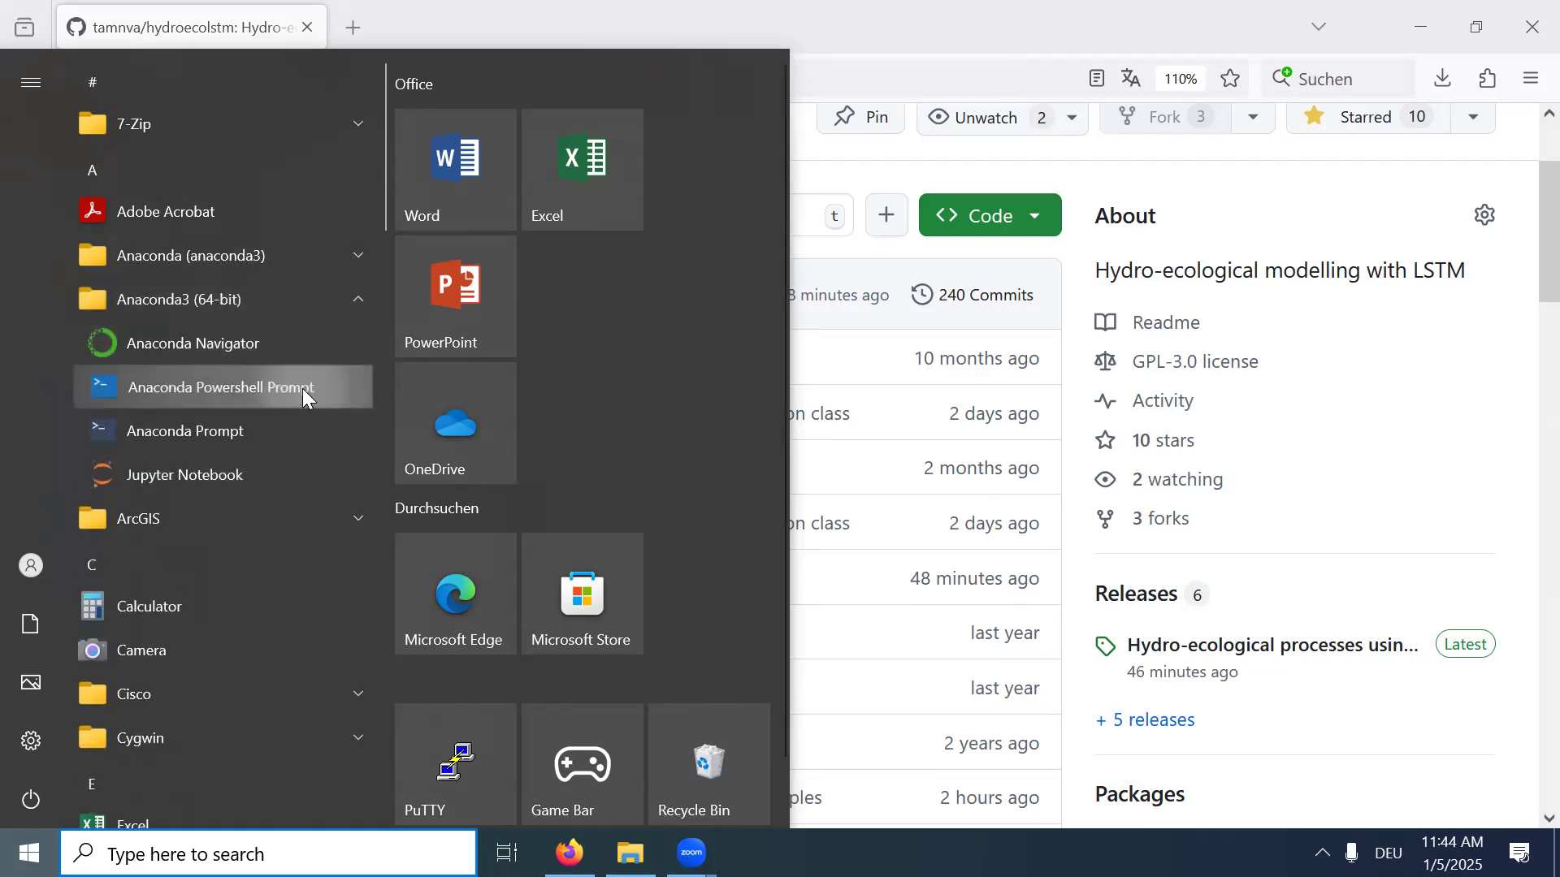
left_click(302, 388)
Copy the command "conda env create -f environment.yml" from the README's Quick start section into the Anaconda Powershell Prompt.
left_click(1371, 575)
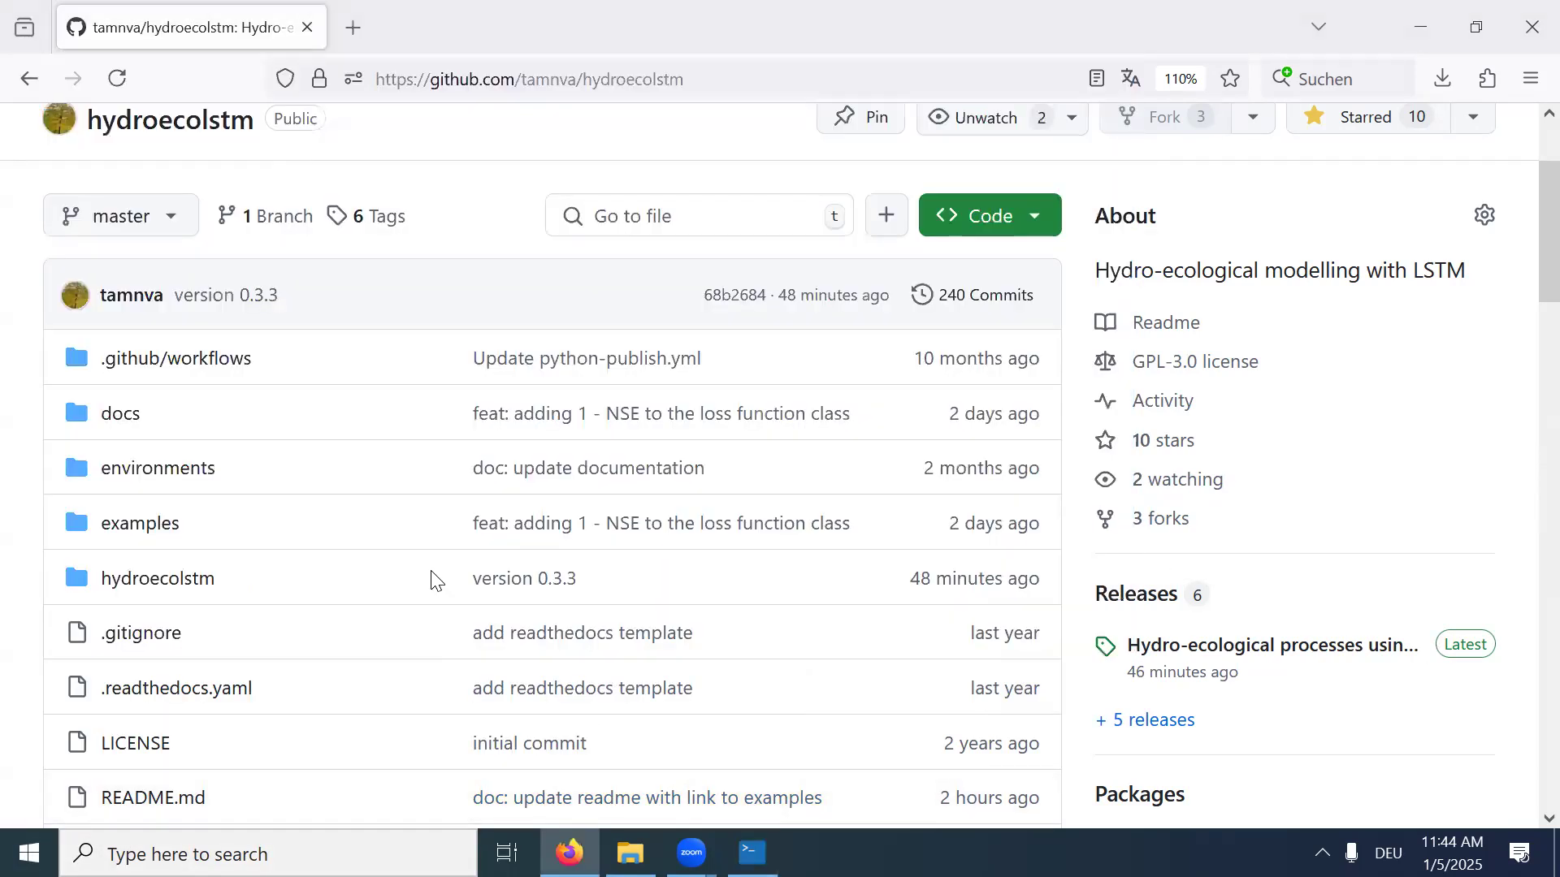
scroll(430, 570, "down", 15)
scroll(430, 570, "down", 2)
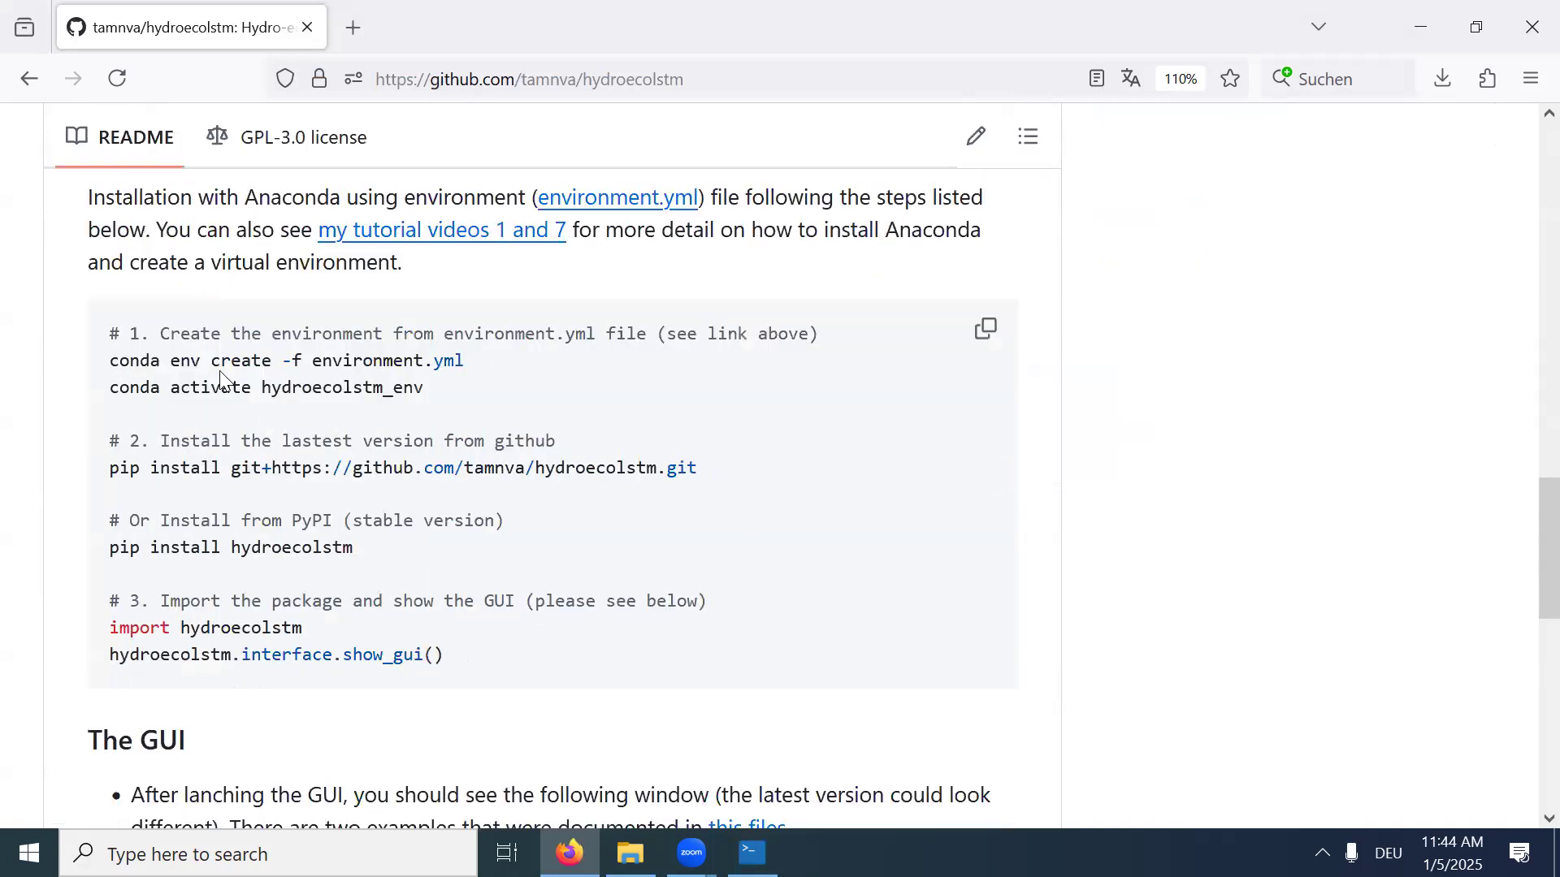
left_click_drag(114, 362, 466, 355)
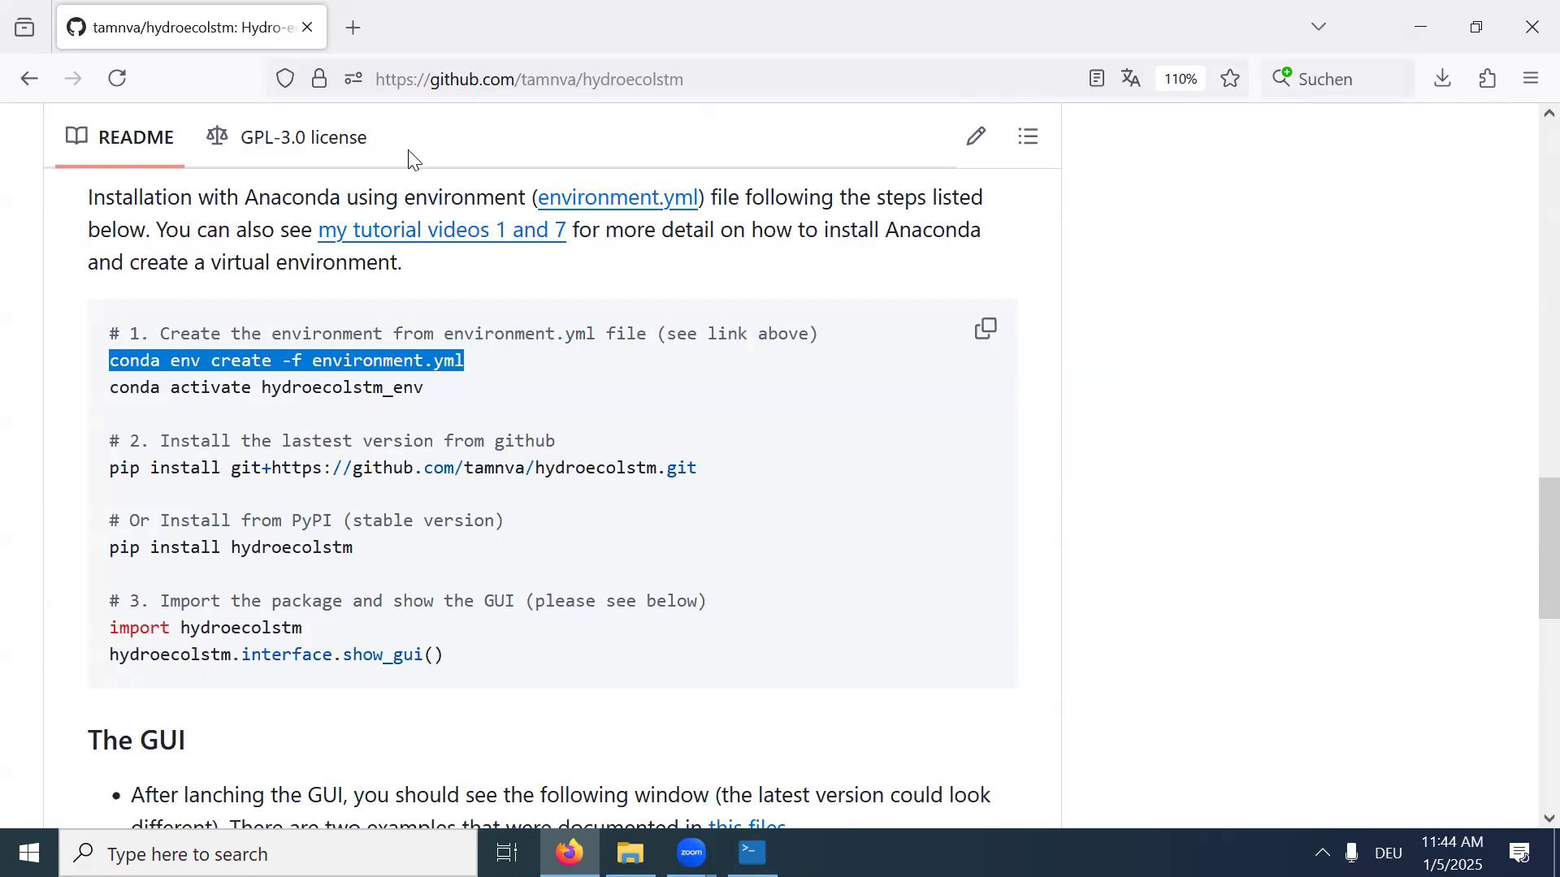
key("alt+Tab")
Open the environments folder of hydroecolstm-master in File Explorer, widen the window and copy the folder's full path.
left_click(498, 129)
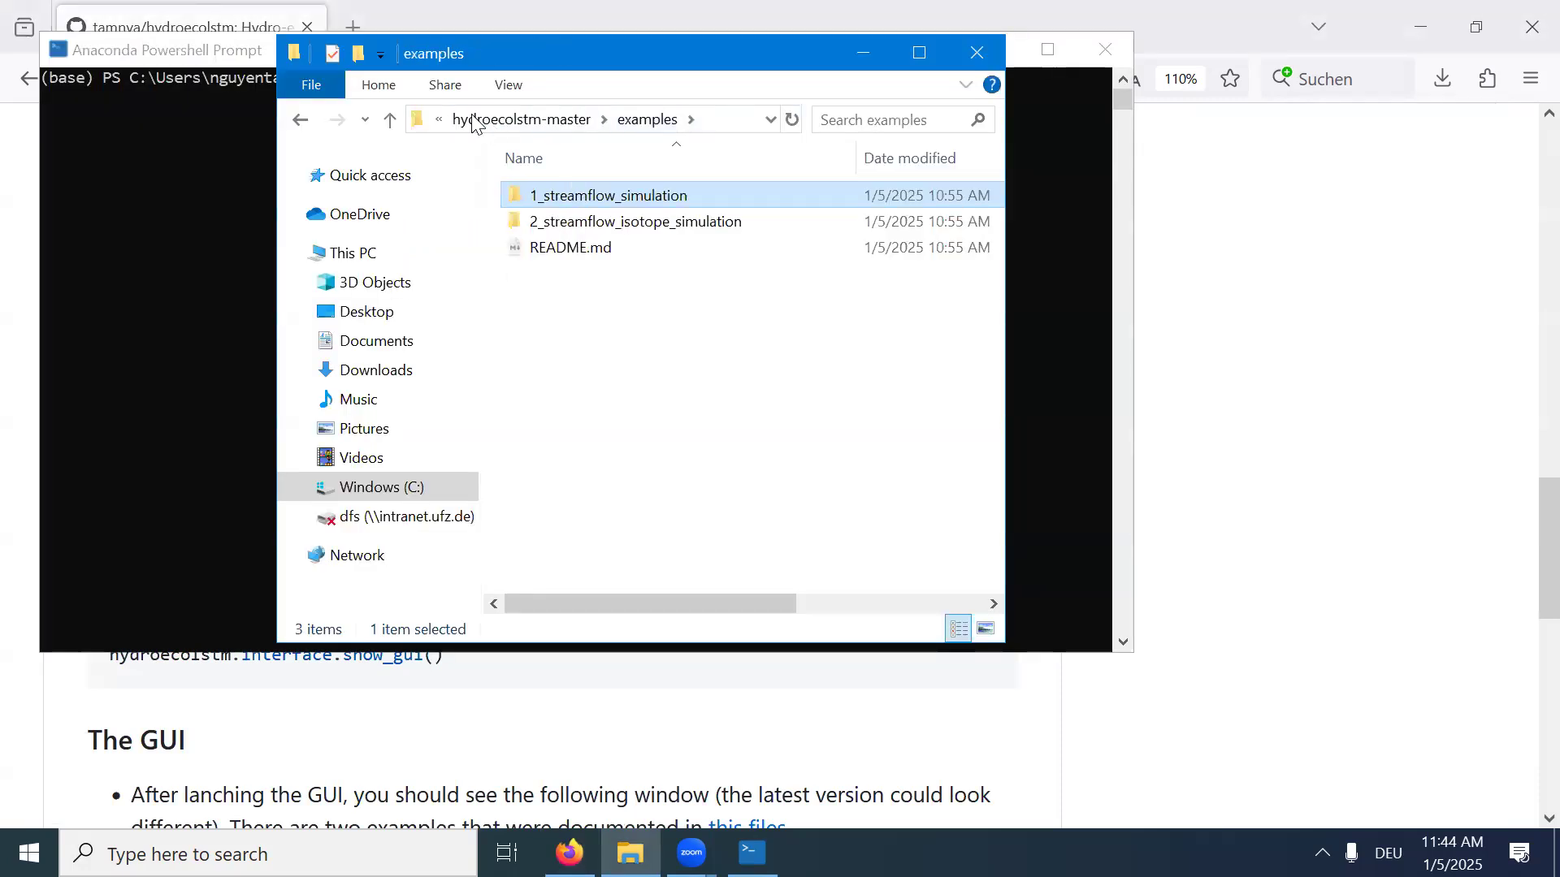
left_click(499, 123)
left_click(597, 257)
double_click(597, 255)
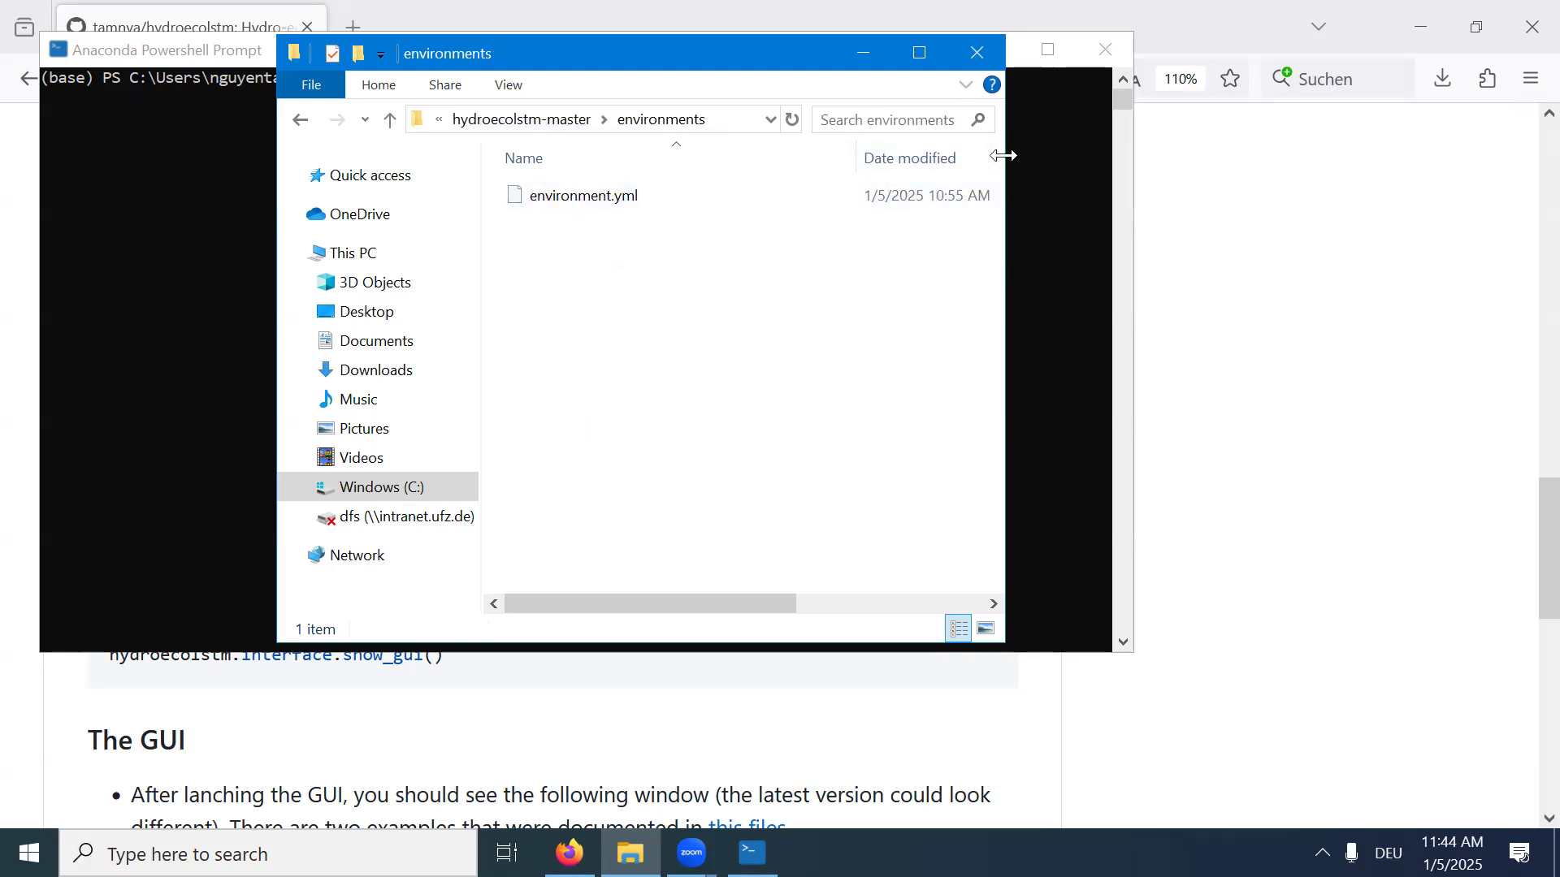
left_click_drag(1003, 155, 1260, 155)
left_click(975, 120)
key("ctrl+c")
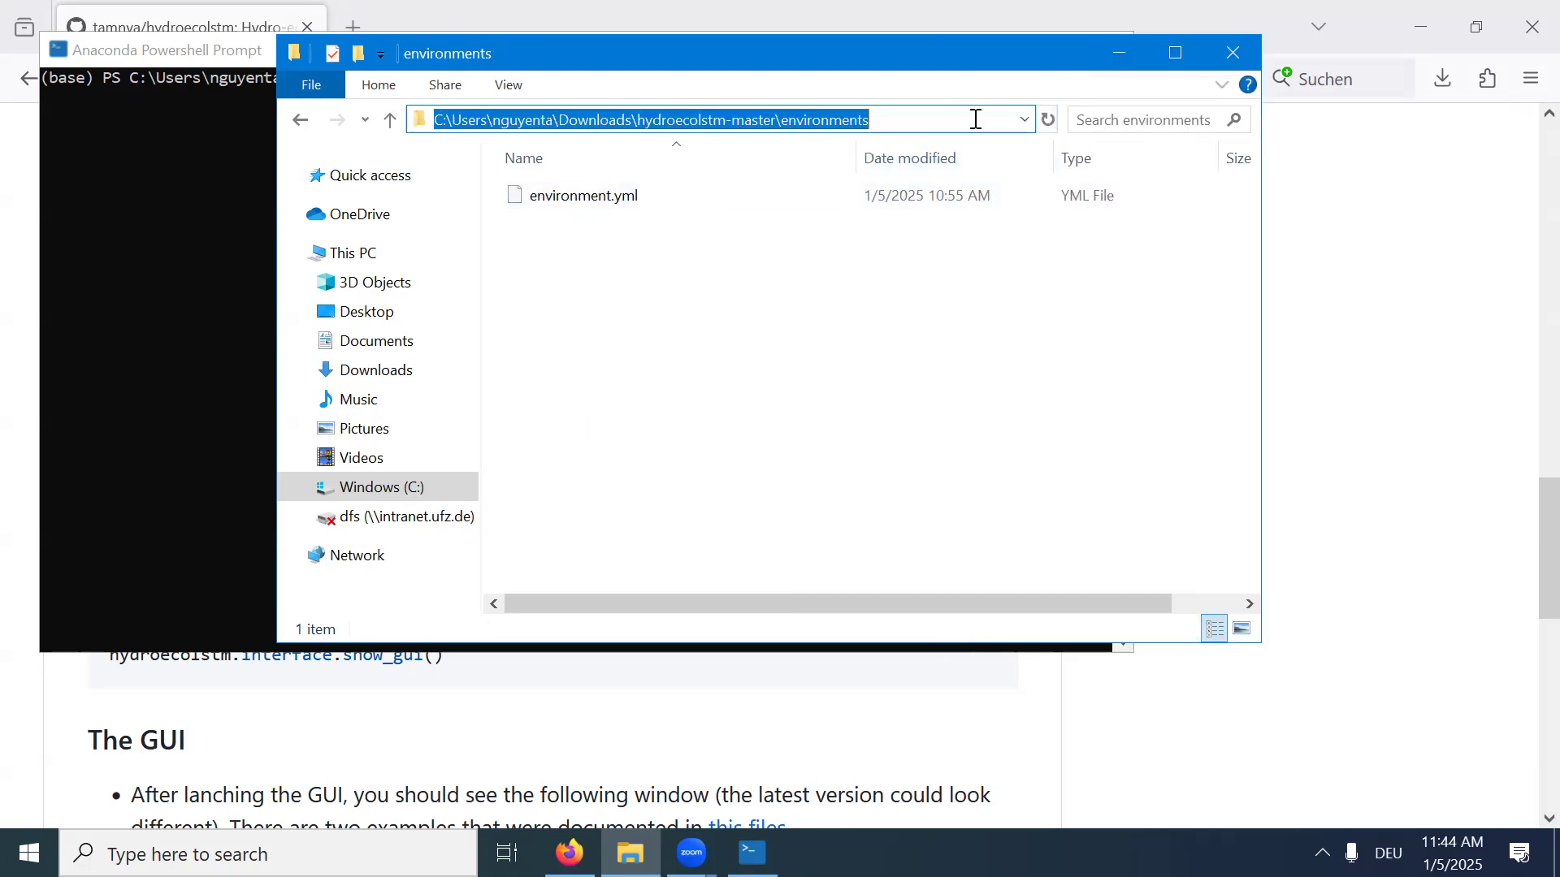
Insert the copied environments folder path and a "/" before environment.yml in the conda env create command.
left_click(153, 256)
key("Left")
key("Left")
key("Left")
key("Left")
key("Left")
key("Left")
key("Left")
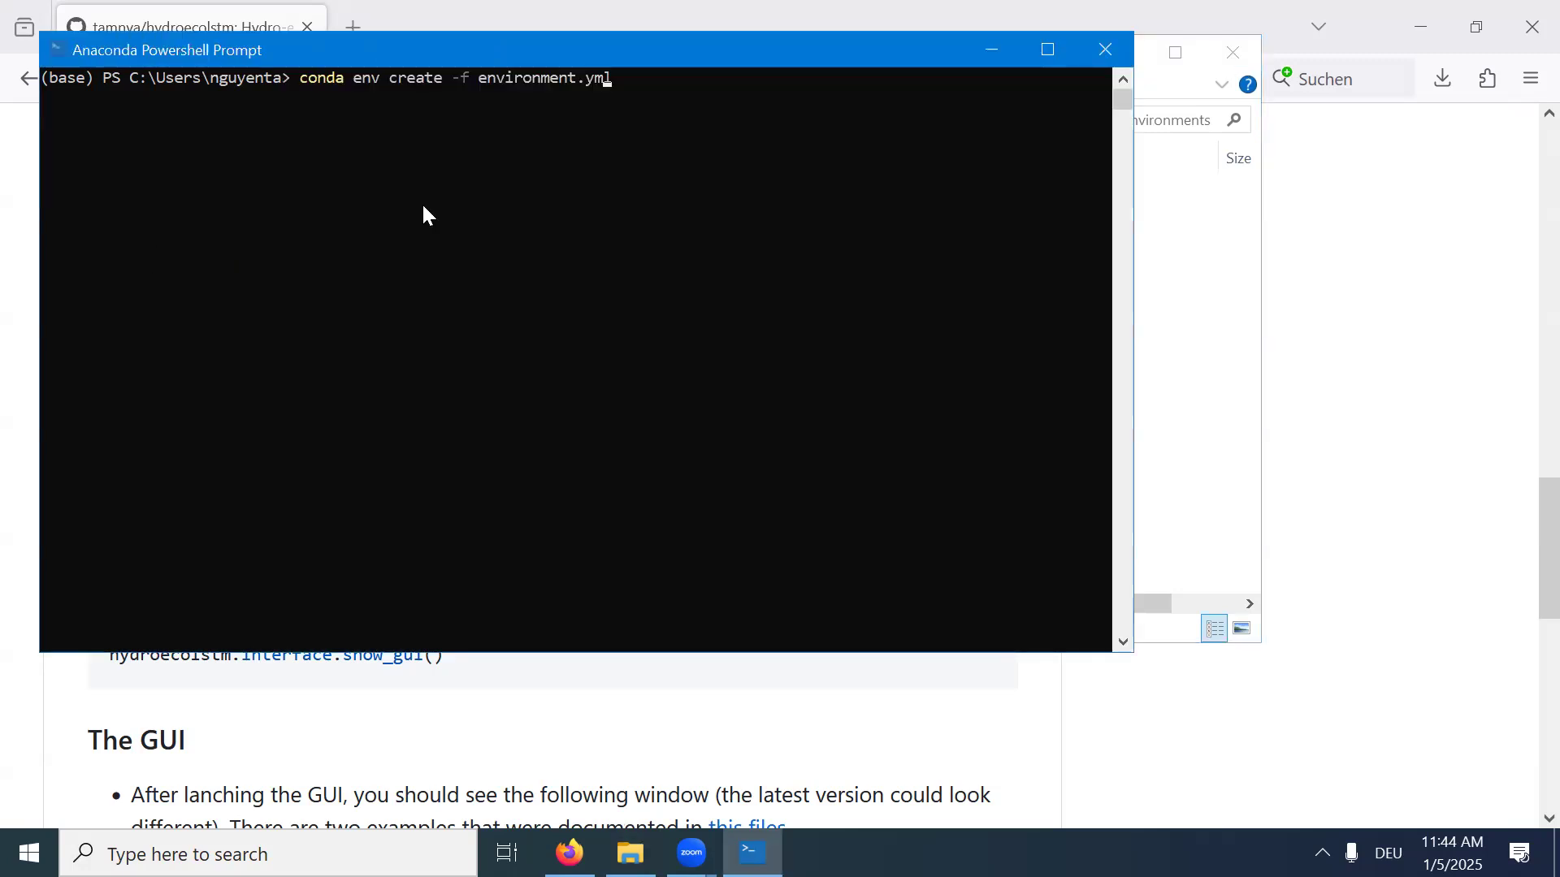
key("Left")
key("Left")
key("Left")
key("Left")
key("Left")
key("Left")
key("Left")
key("ctrl+v")
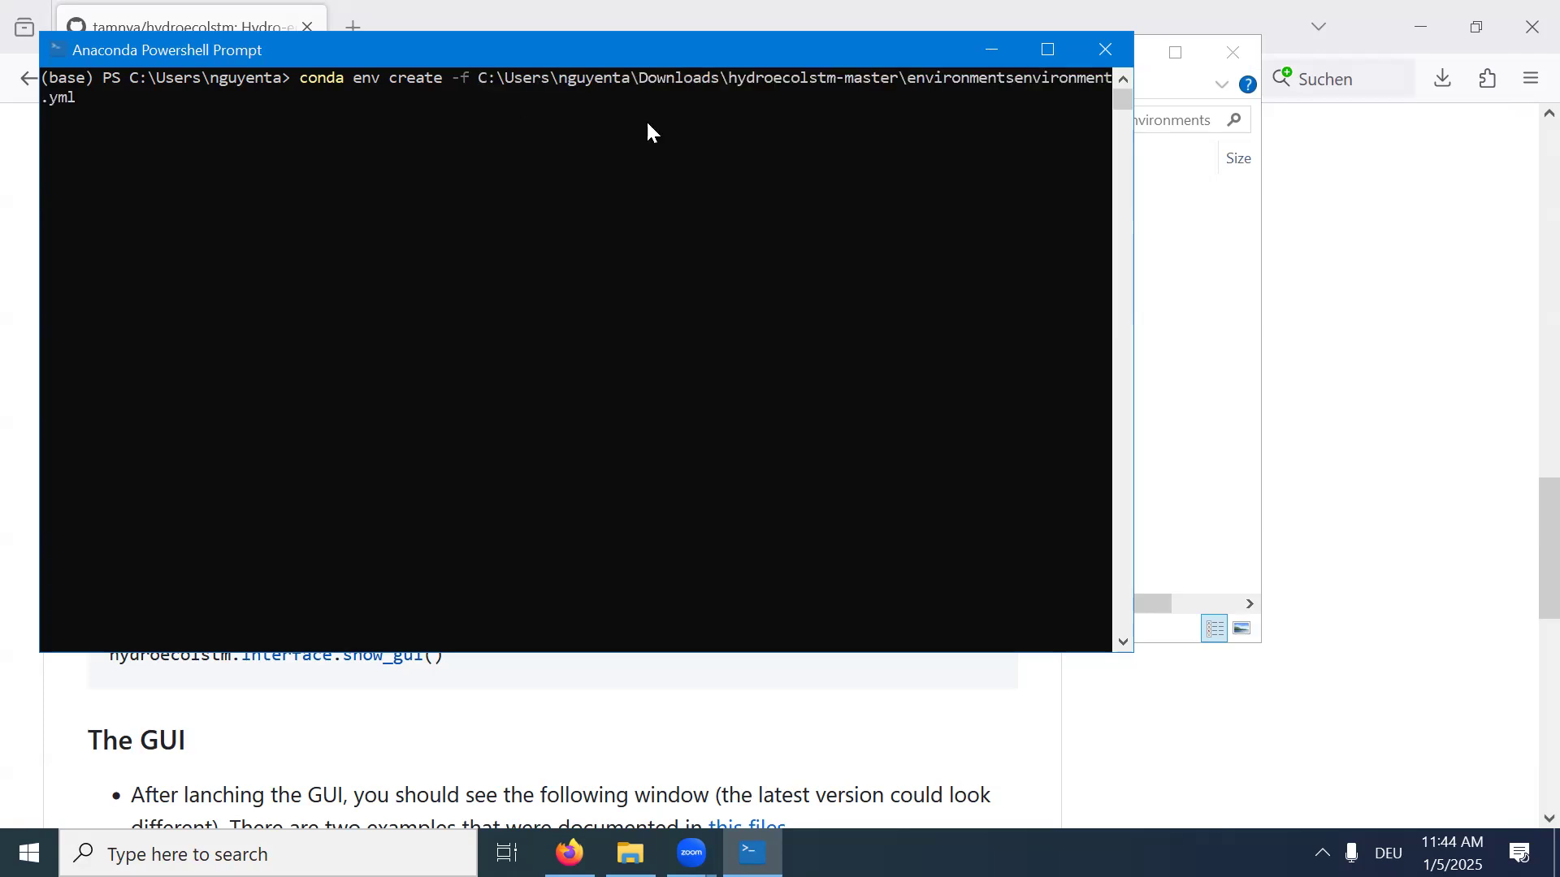
type("/")
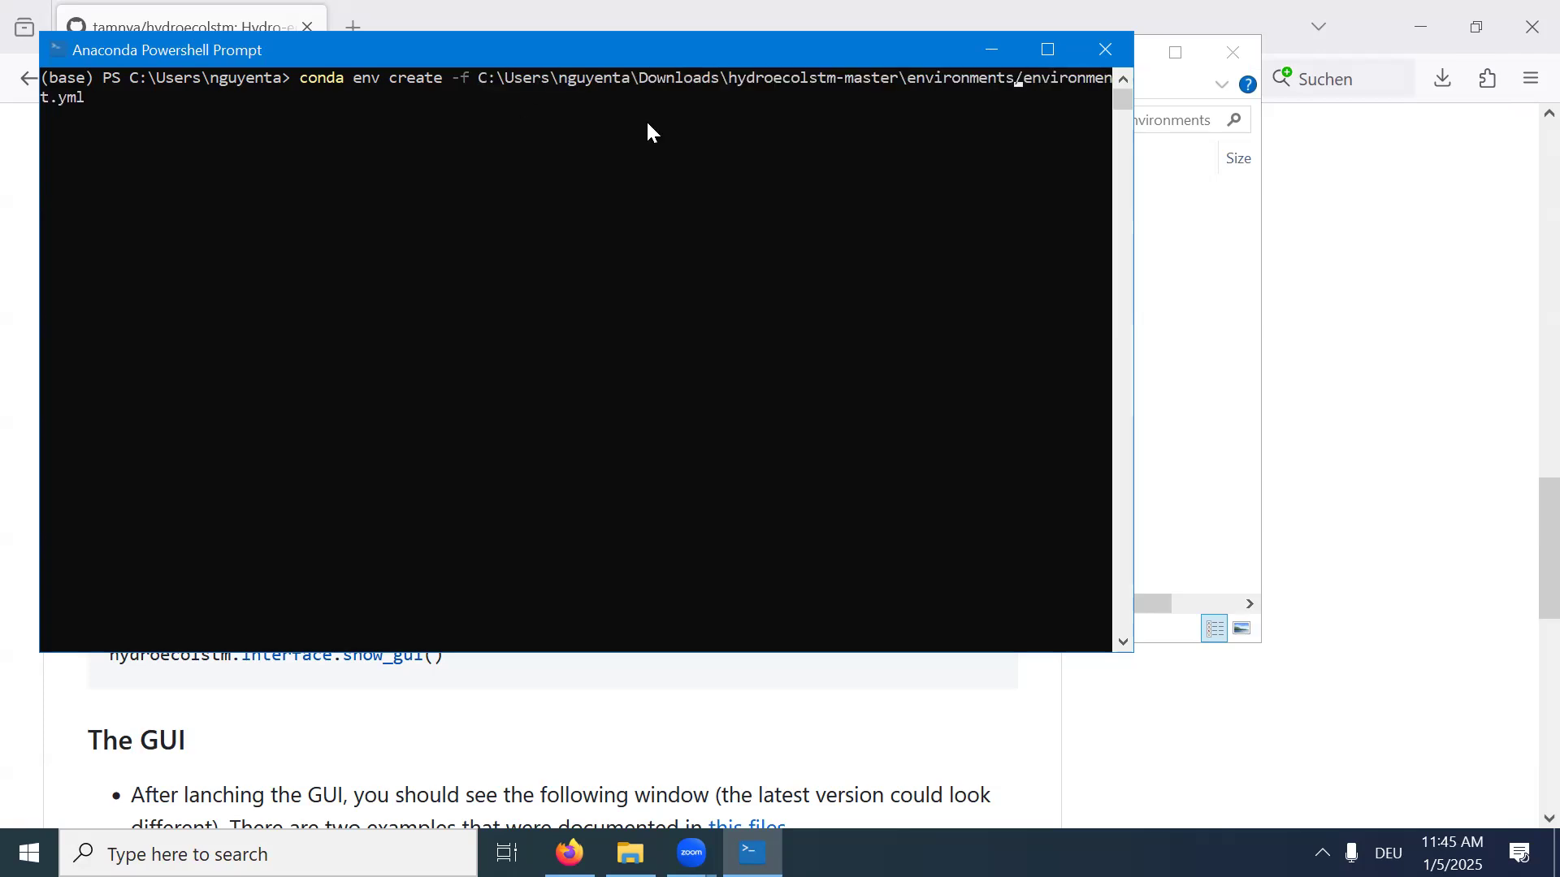
Replace the backslashes in the command's folder path with forward slashes, and close the prompt without running the command.
key("Left")
key("Left")
key("BackSpace")
type("/")
key("Left")
key("Left")
key("Left")
key("Left")
key("Left")
key("Left")
key("Left")
key("Left")
key("Left")
key("Left")
key("Left")
key("Left")
key("Left")
key("Left")
key("Left")
key("Left")
key("Left")
key("Left")
key("Left")
key("BackSpace")
type("/")
key("Left")
key("Left")
key("Left")
key("Left")
key("Left")
key("Left")
key("Left")
key("Left")
key("Left")
key("Left")
key("BackSpace")
type("/")
key("BackSpace")
type("/")
key("Left")
key("Left")
key("Left")
key("Left")
key("Left")
key("Left")
key("BackSpace")
type("/")
key("Right")
key("Right")
key("Right")
key("Right")
key("Right")
key("Right")
key("Right")
key("Right")
key("Right")
key("Right")
key("Right")
key("Right")
key("Right")
key("Right")
key("Right")
key("Right")
key("Right")
key("Right")
key("Right")
key("Right")
key("Right")
key("Right")
key("Right")
key("Right")
key("Right")
key("Right")
key("Right")
key("Right")
key("Right")
key("Right")
key("Right")
key("Right")
key("Right")
key("Right")
key("Right")
key("Right")
key("Right")
key("Right")
key("Right")
key("Right")
key("Right")
left_click(1108, 52)
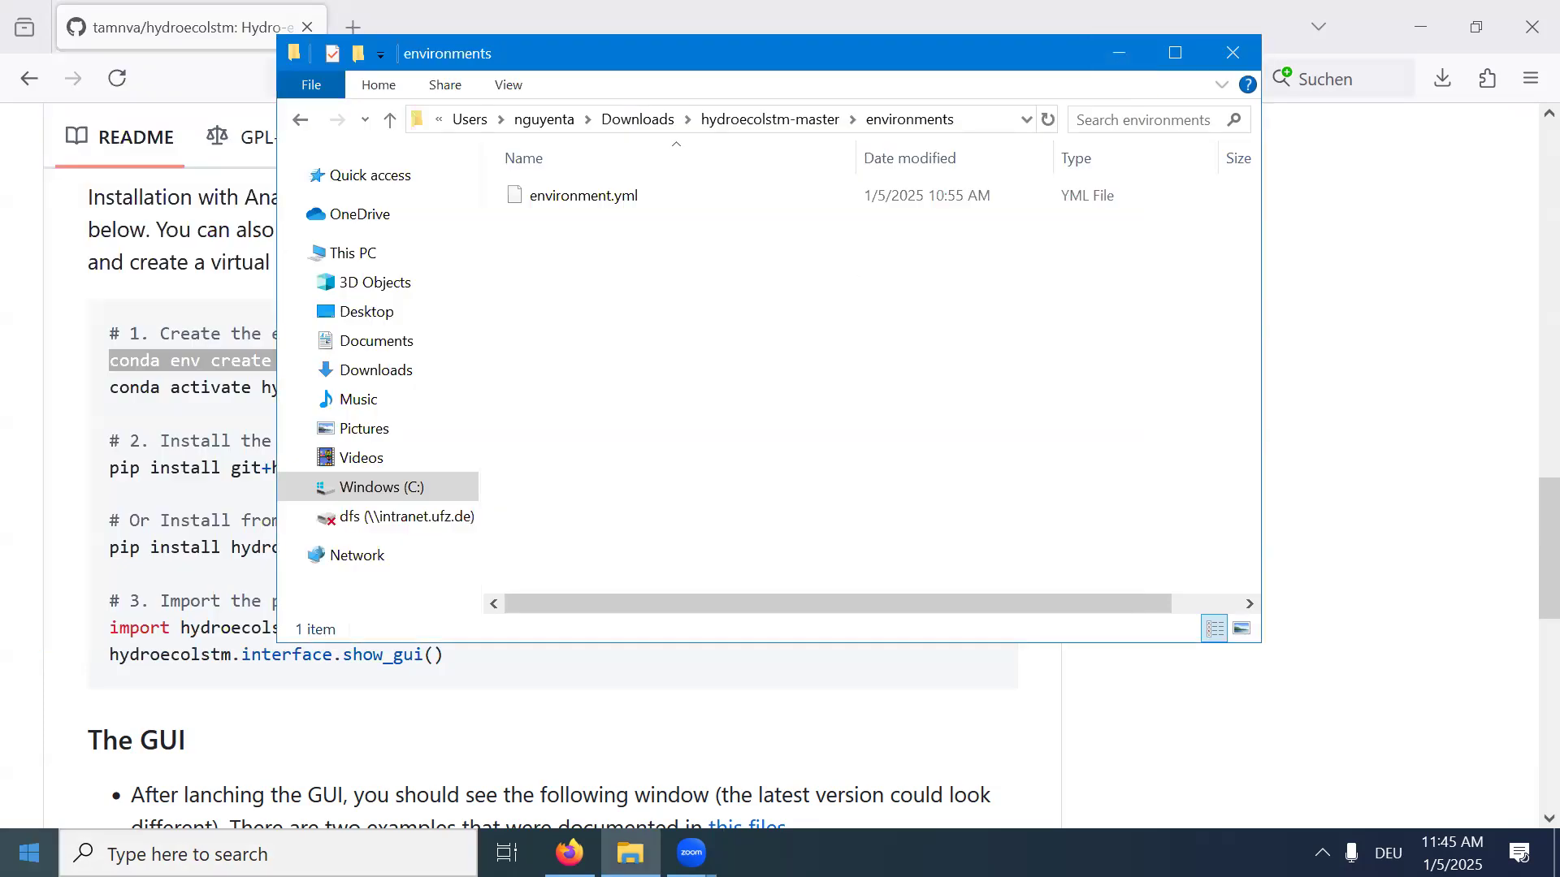
Launch Spyder (hydroecolstm_env) from the Anaconda (anaconda3) programs.
key("super")
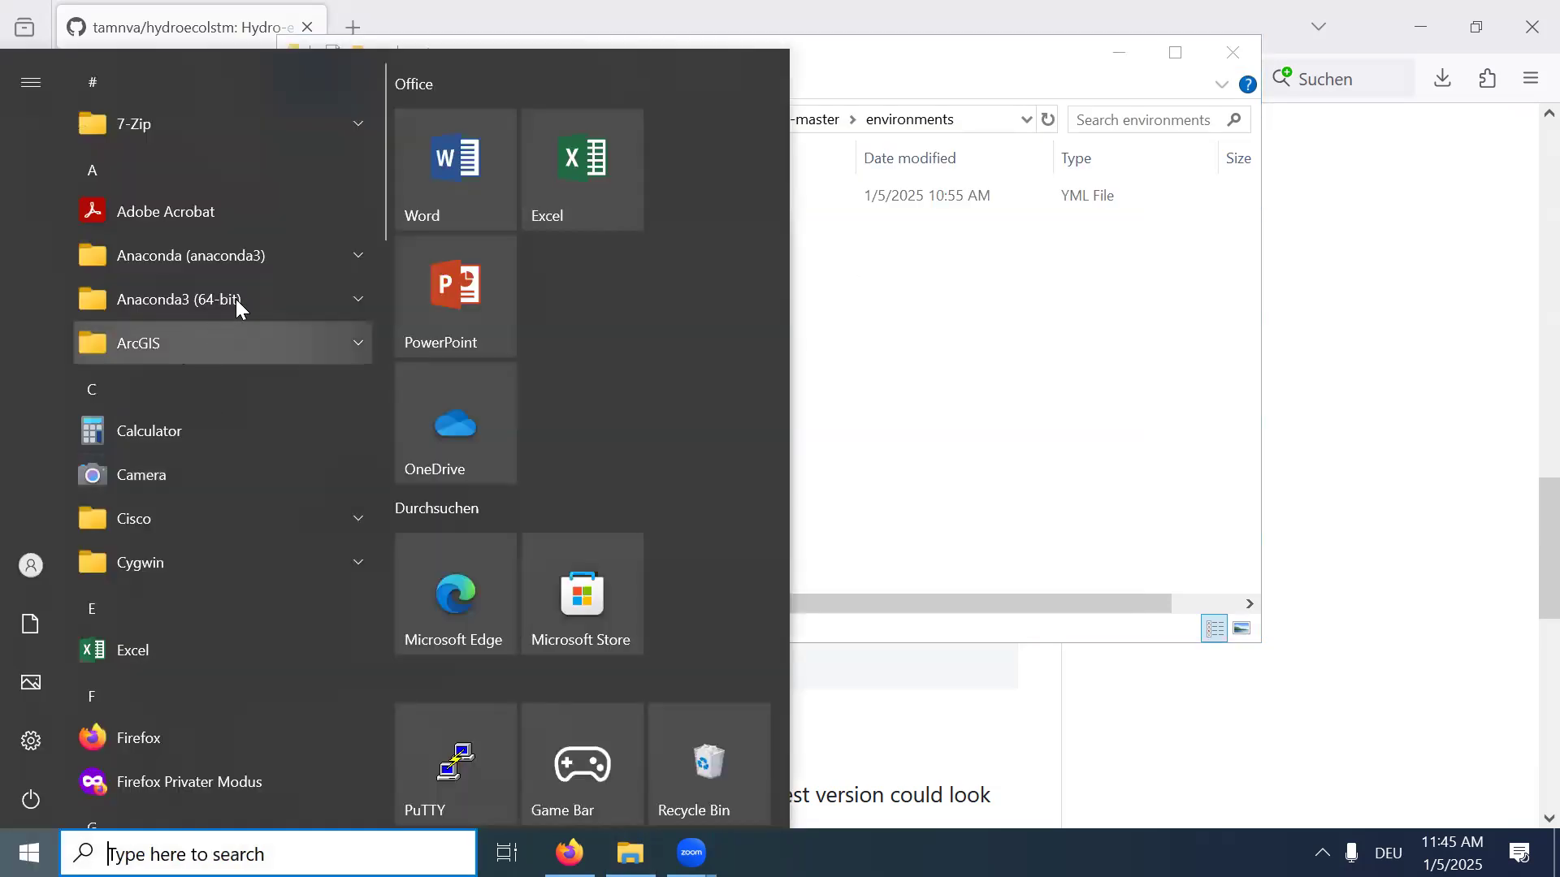
left_click(338, 258)
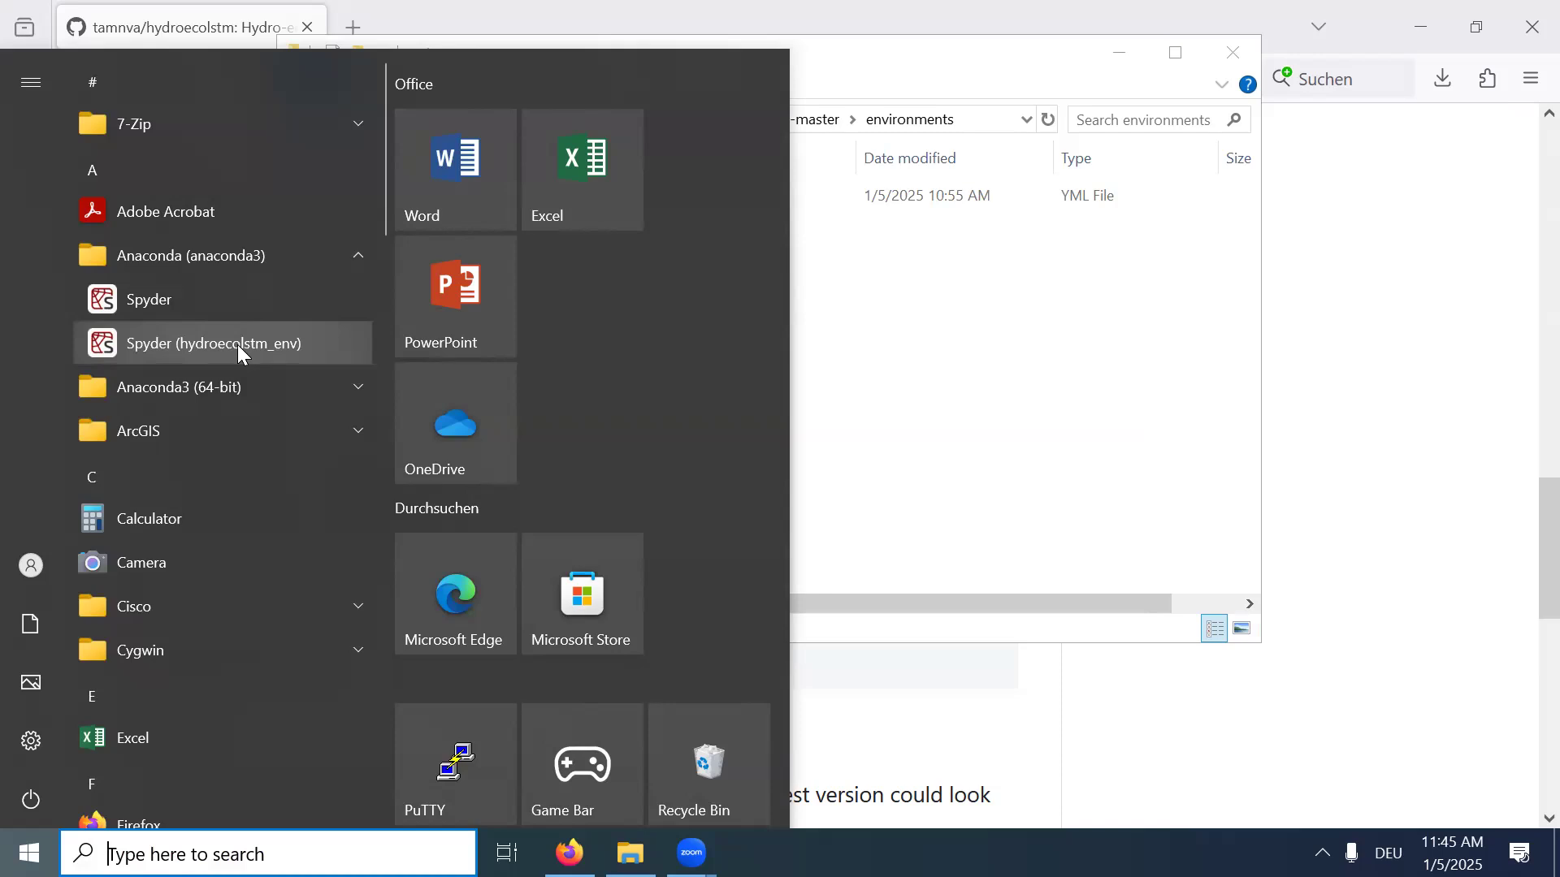
left_click(237, 344)
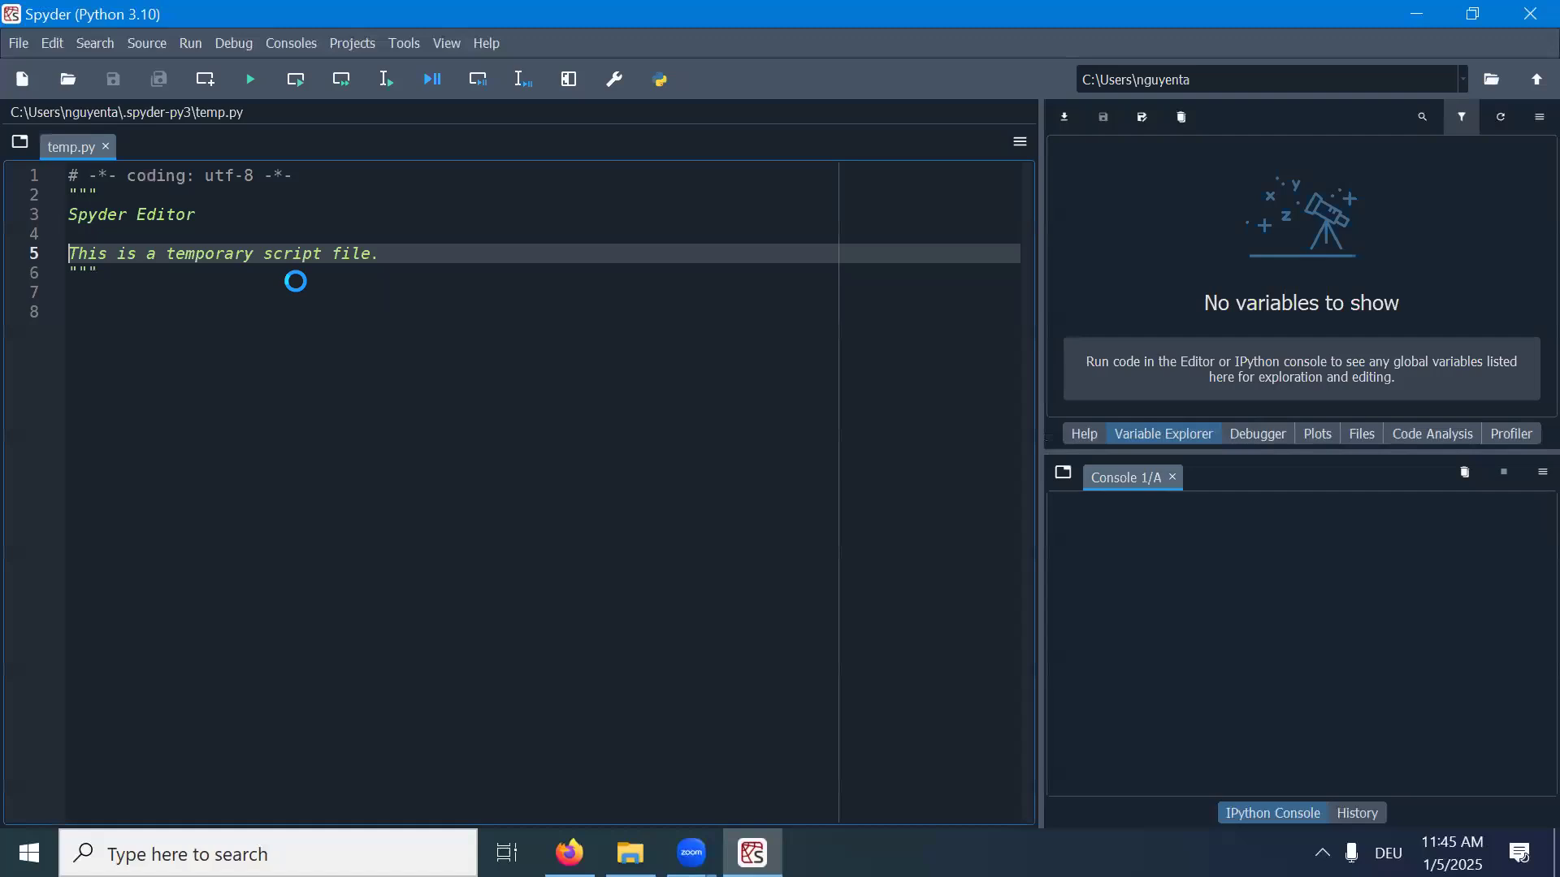
Add "import hydroecolstm" on line 7 of temp.py and run that line in the console.
left_click(223, 290)
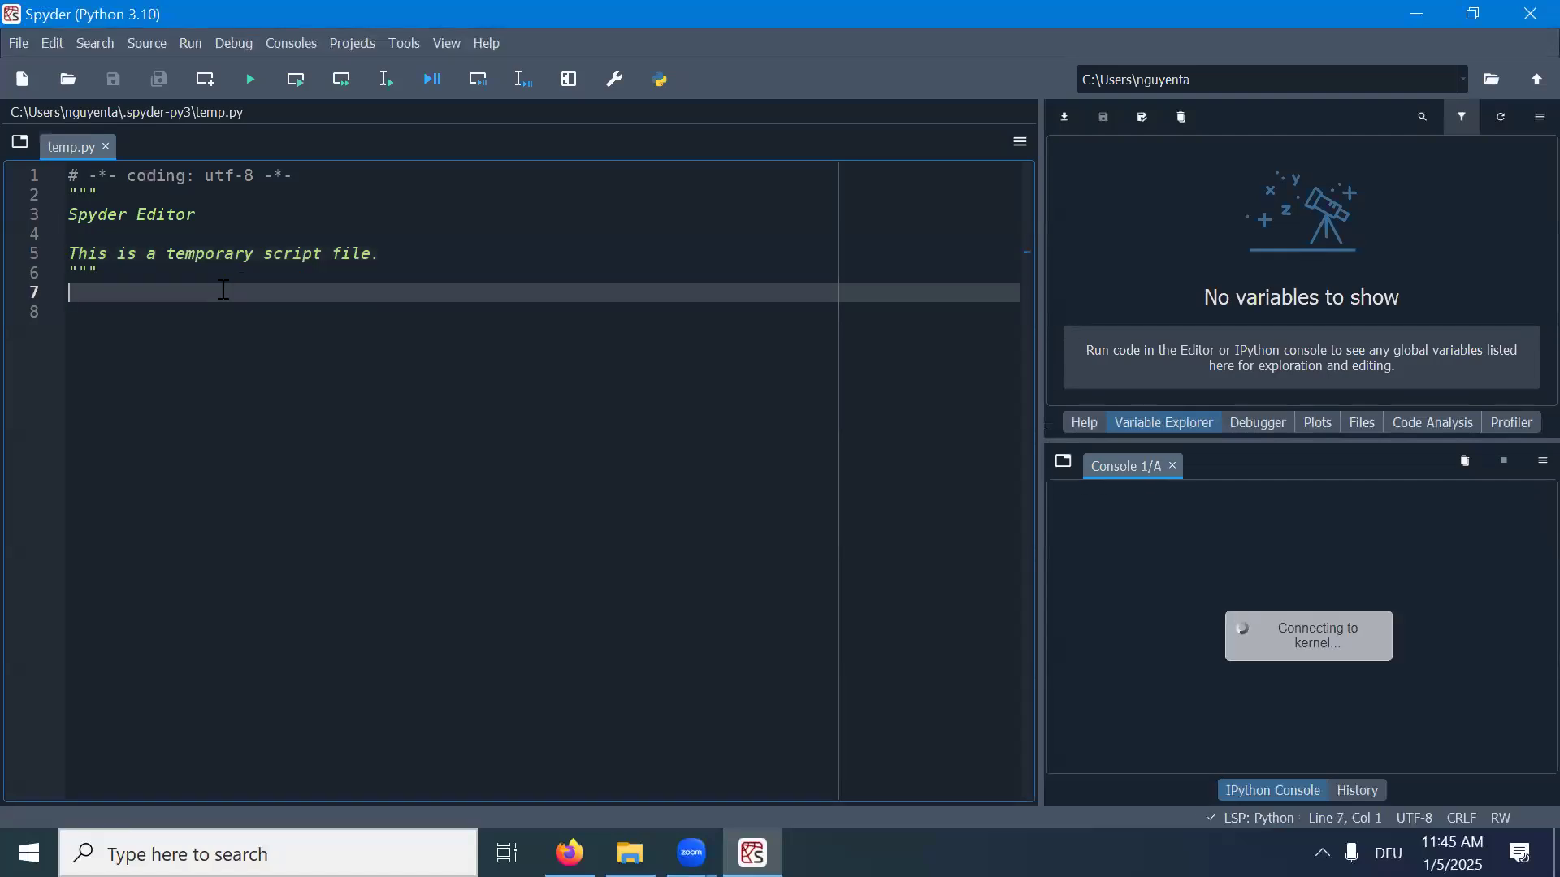
type("import hydro")
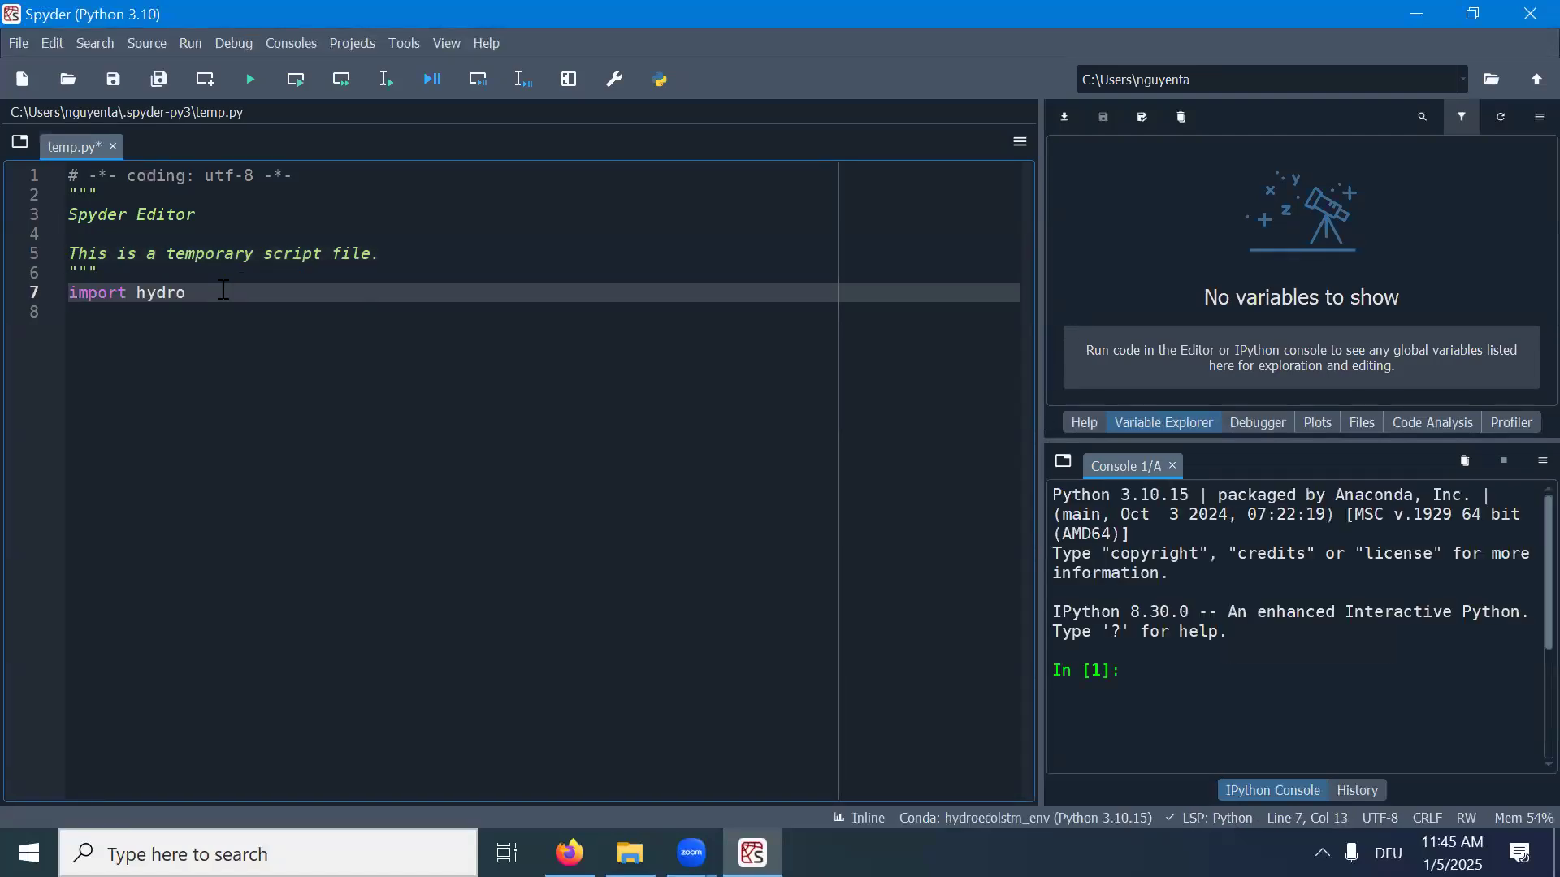
type("ecolstm")
key("F9")
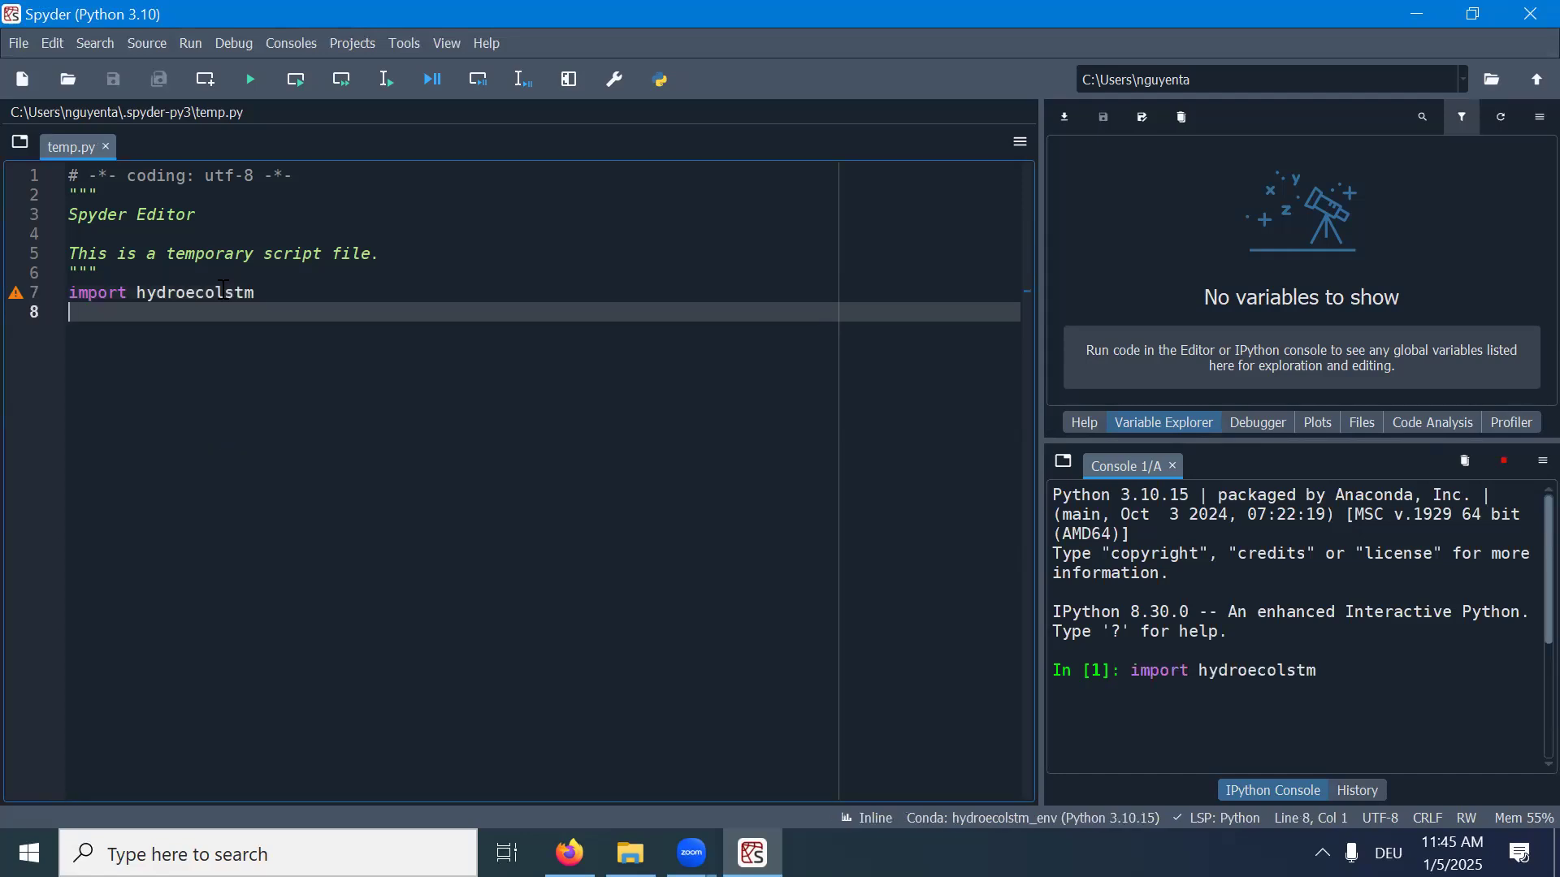
Add the call hydroecolstm.interface.show_gui() on line 8 of temp.py using code completion.
type("hydroeo")
key("BackSpace")
type("c")
key("Return")
type(".in")
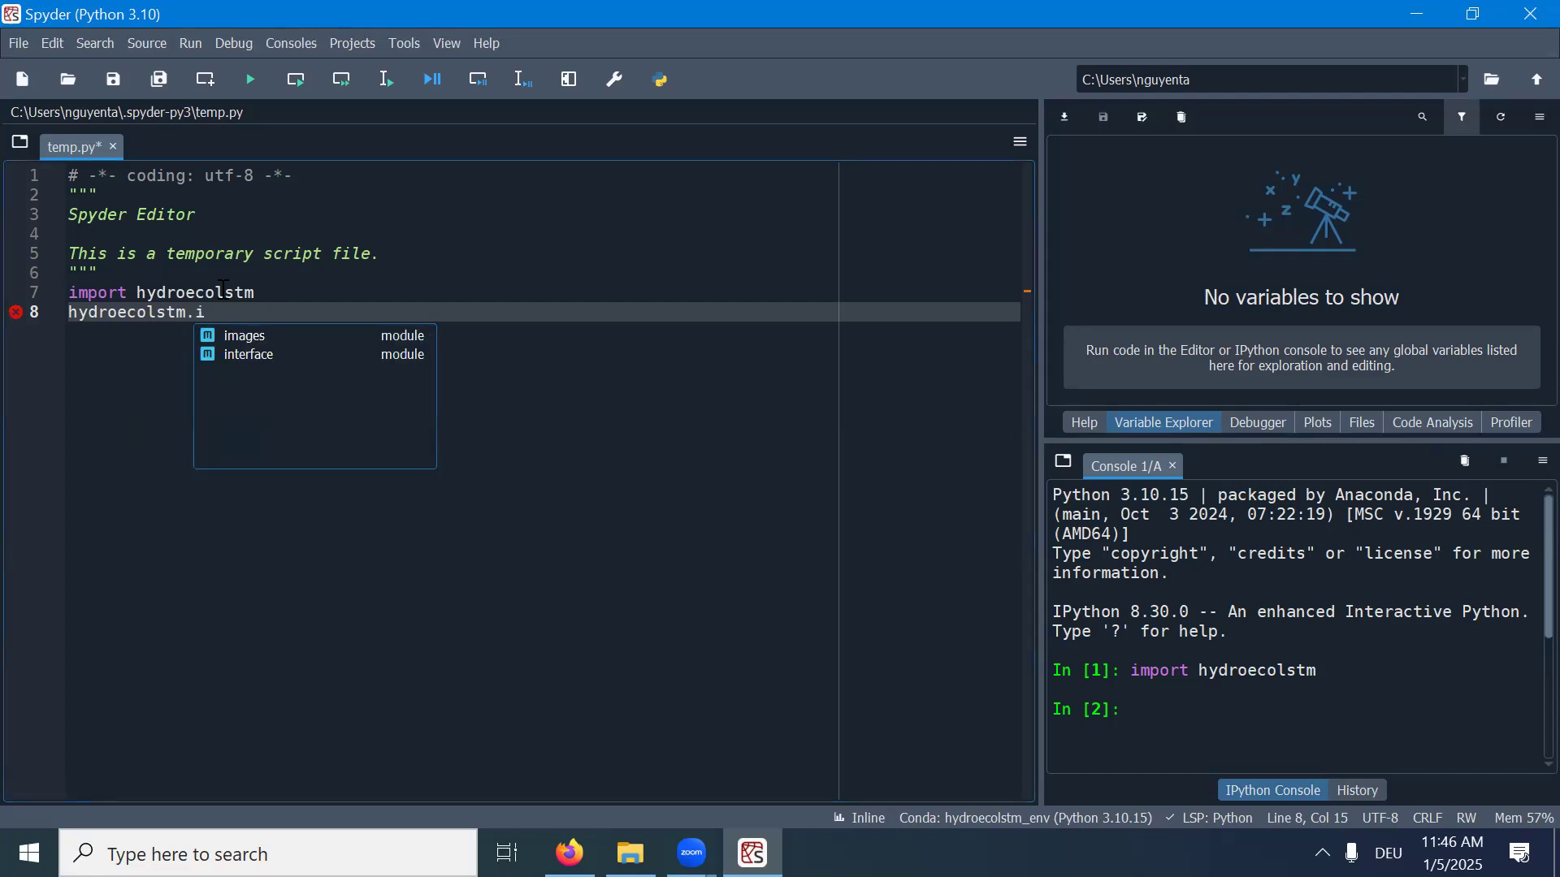
key("Return")
type(".sho")
key("Return")
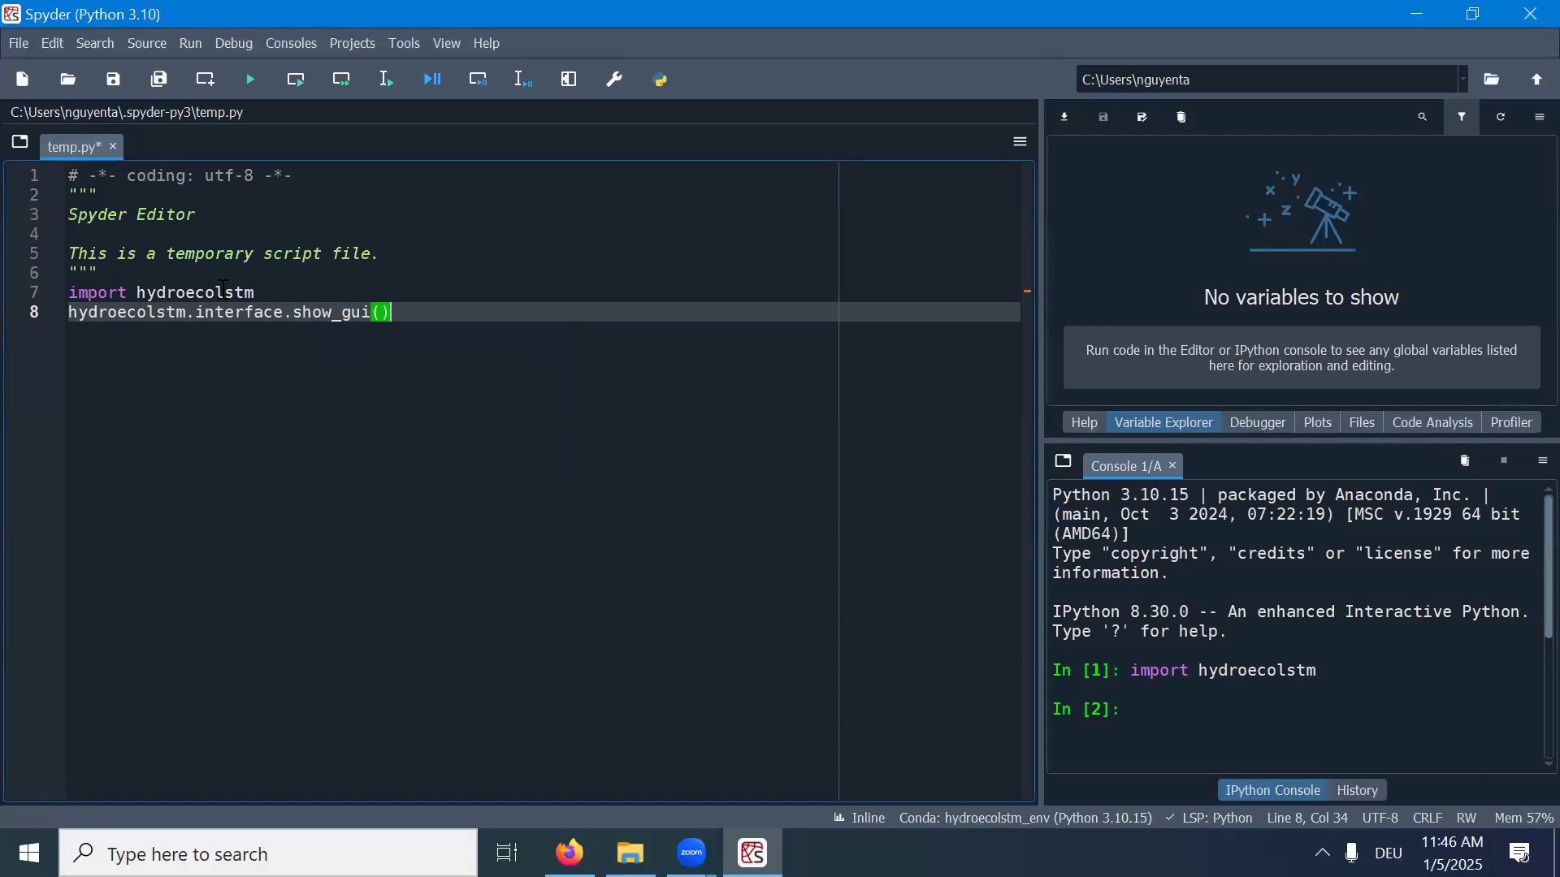
Run the hydroecolstm.interface.show_gui() line and maximize the HydroEcoLSTM window it opens.
key("F9")
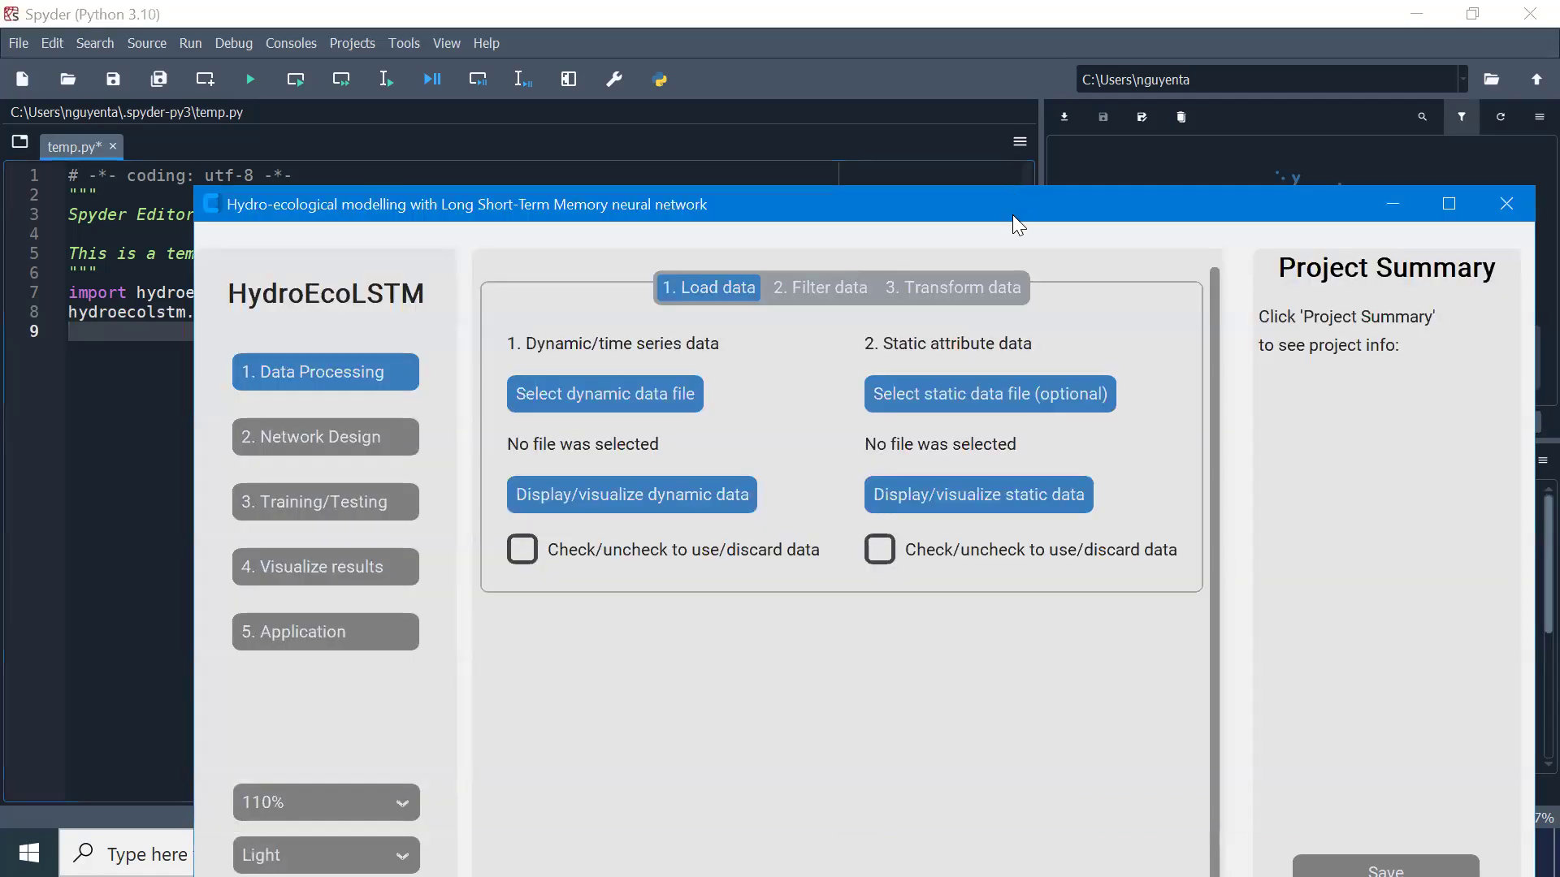
double_click(1013, 216)
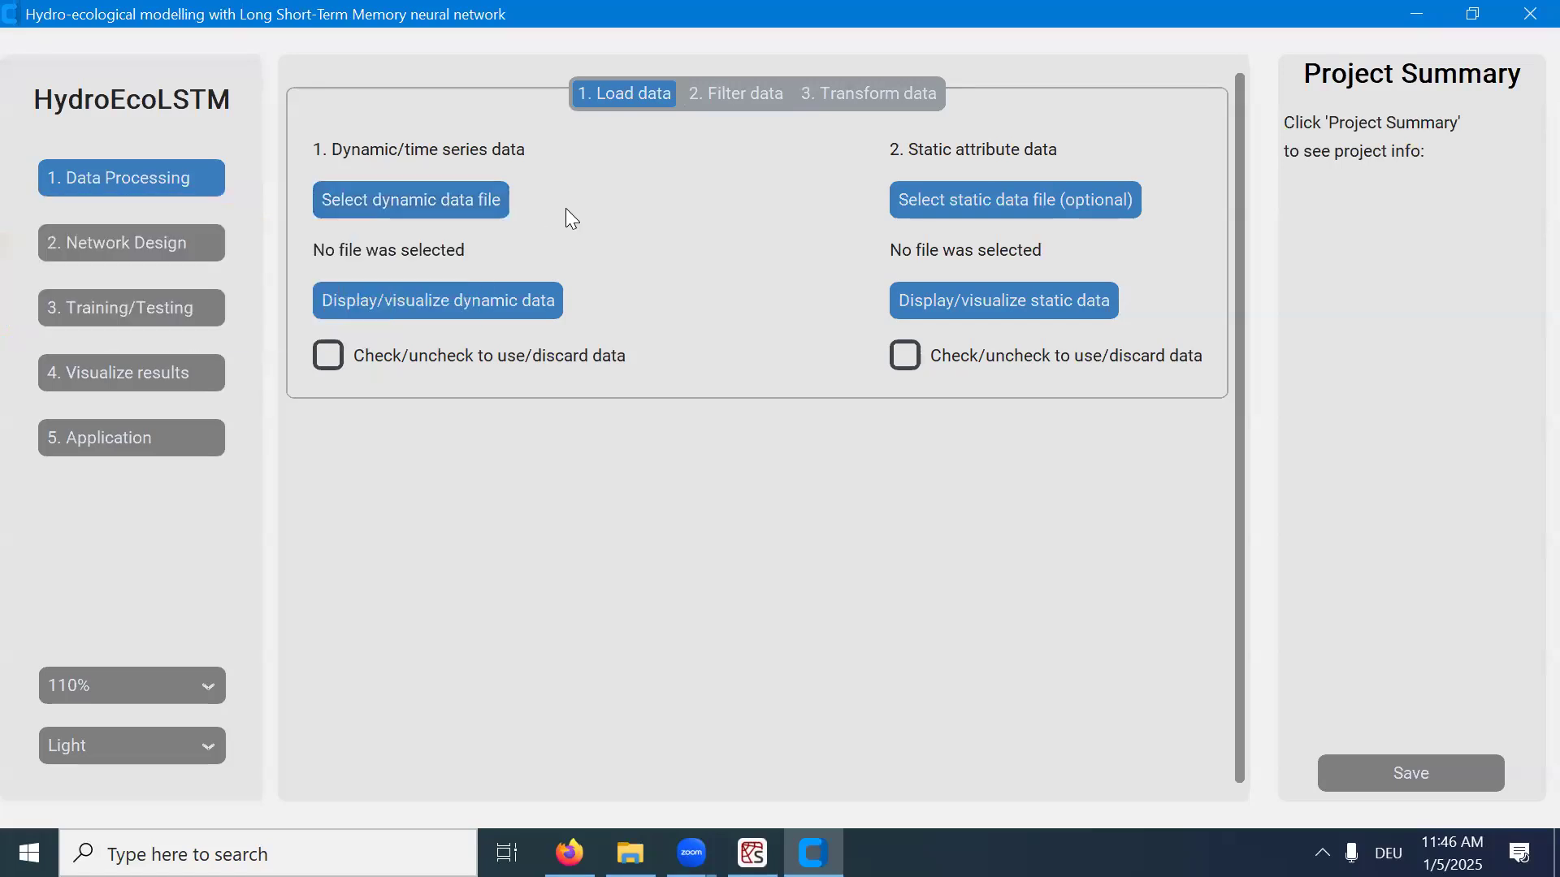
Select time_series.csv from the examples/1_streamflow_simulation/data folder as the dynamic data file.
left_click(449, 208)
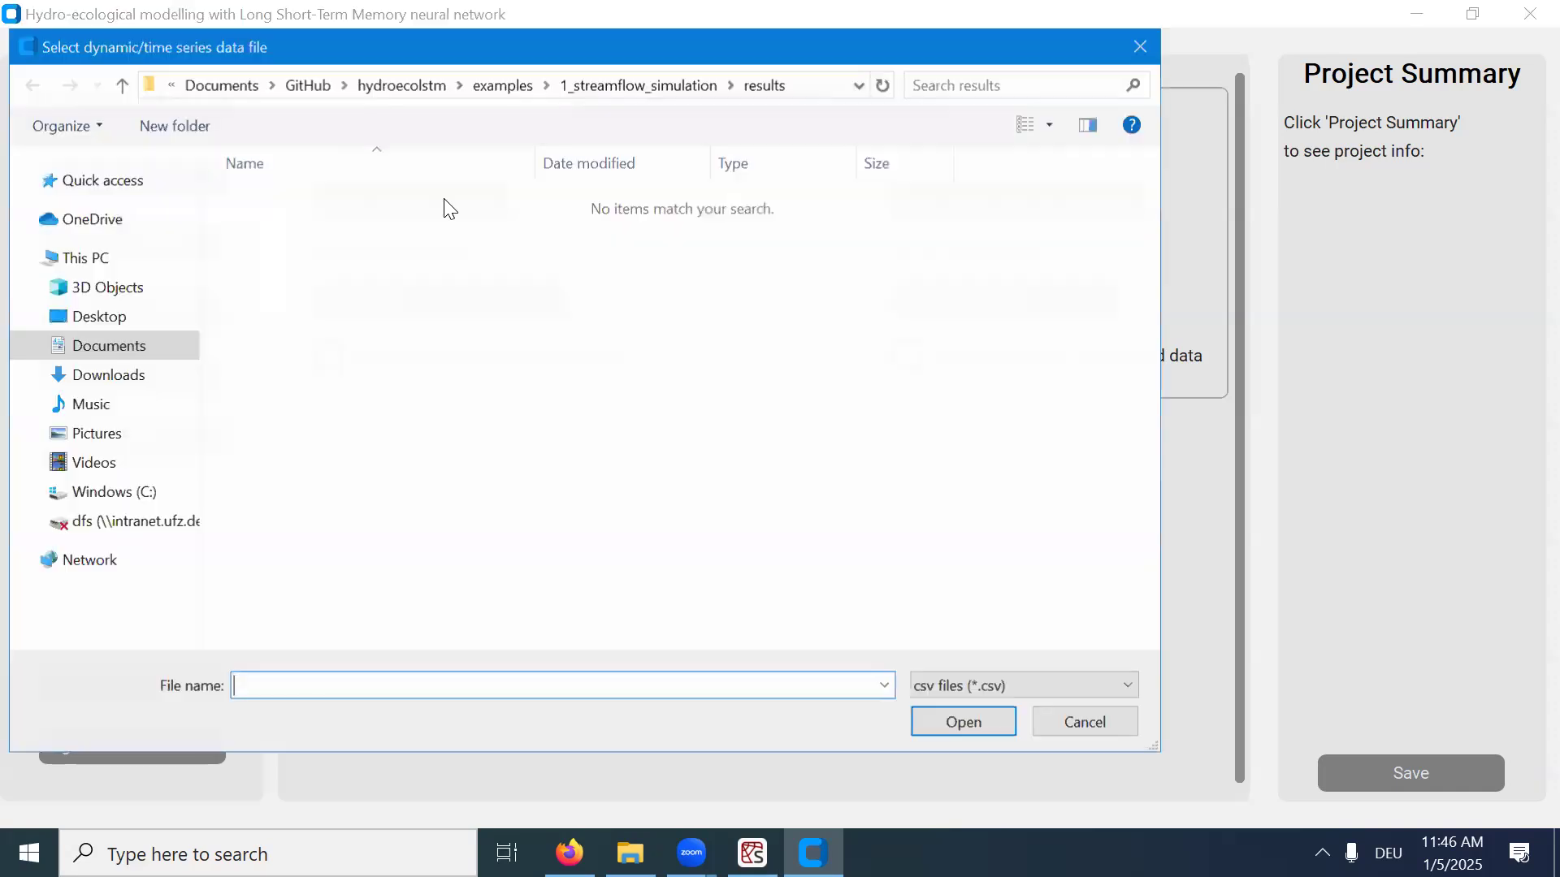
left_click(490, 89)
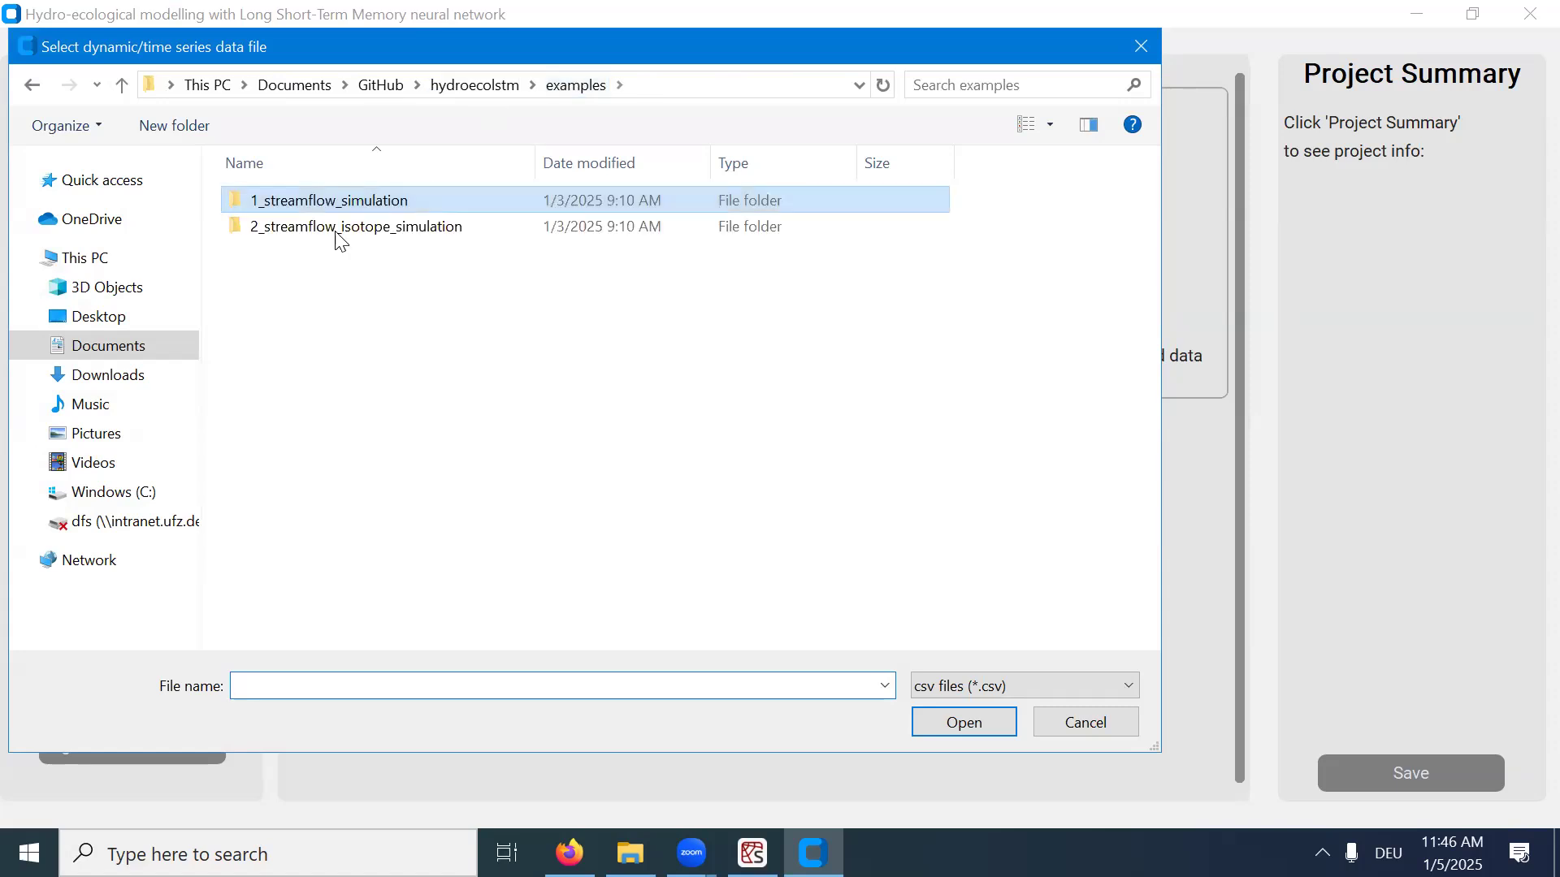
double_click(366, 204)
double_click(352, 198)
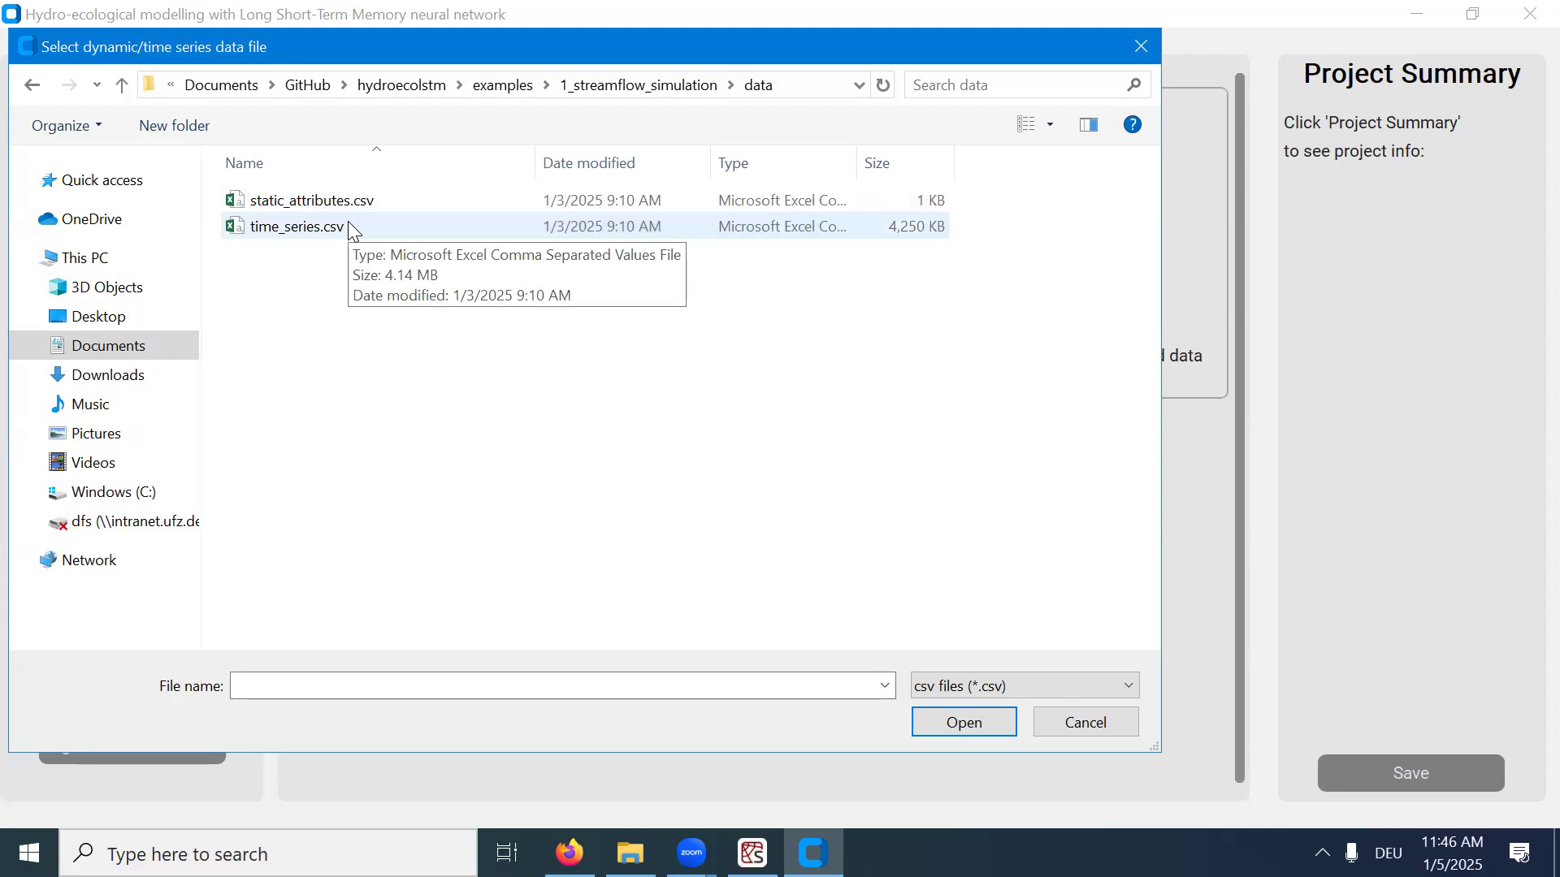
double_click(352, 227)
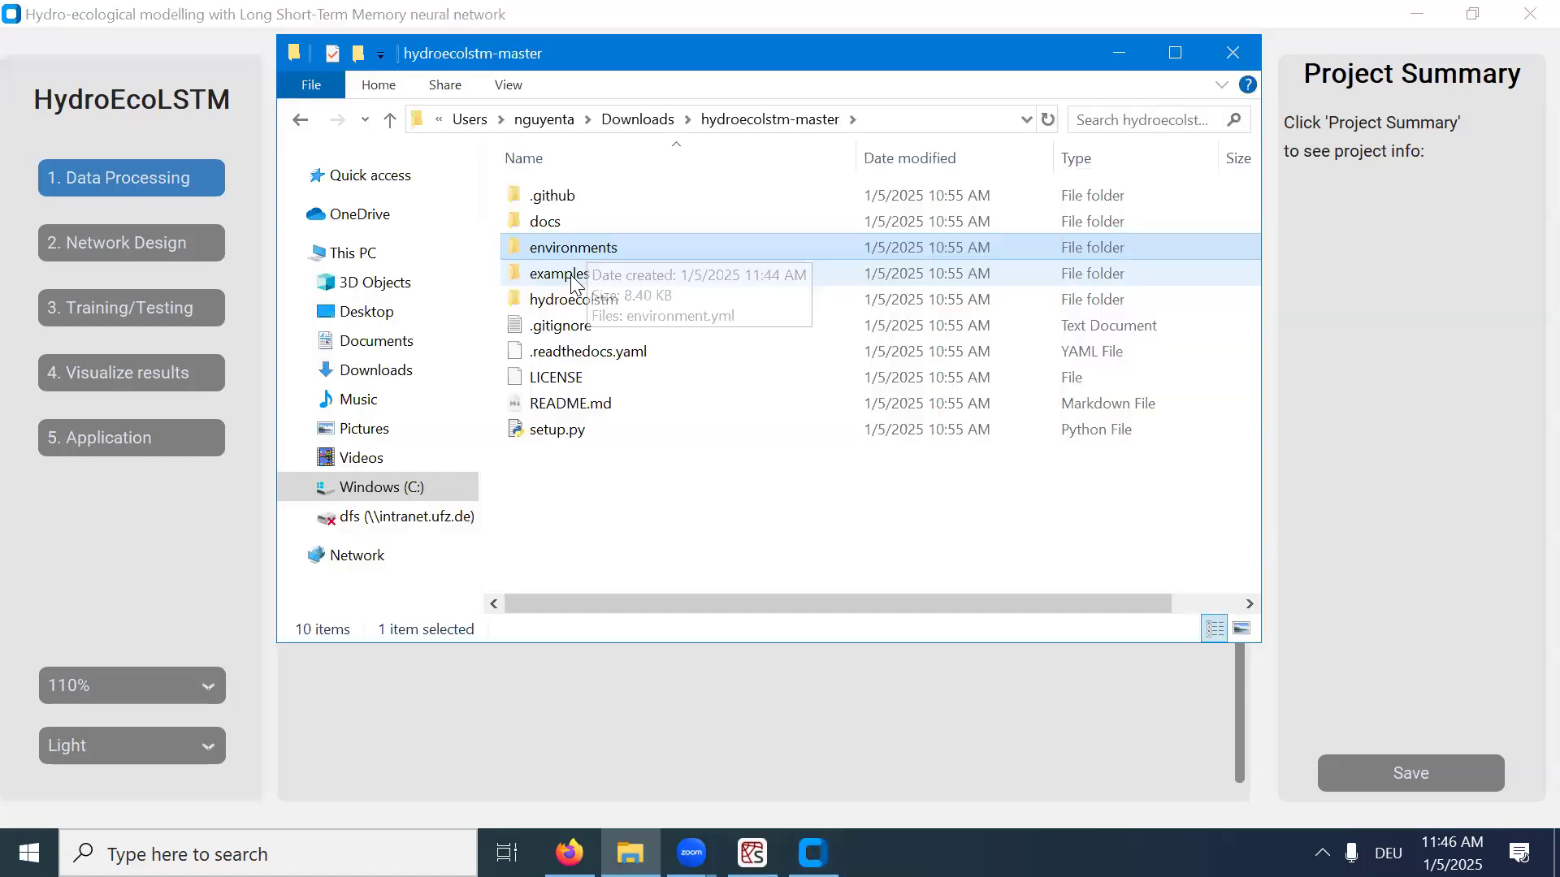
Open time_series.csv from the downloaded hydroecolstm-master/examples/1_streamflow_simulation/data folder in Notepad++.
double_click(570, 274)
left_click(582, 196)
double_click(586, 197)
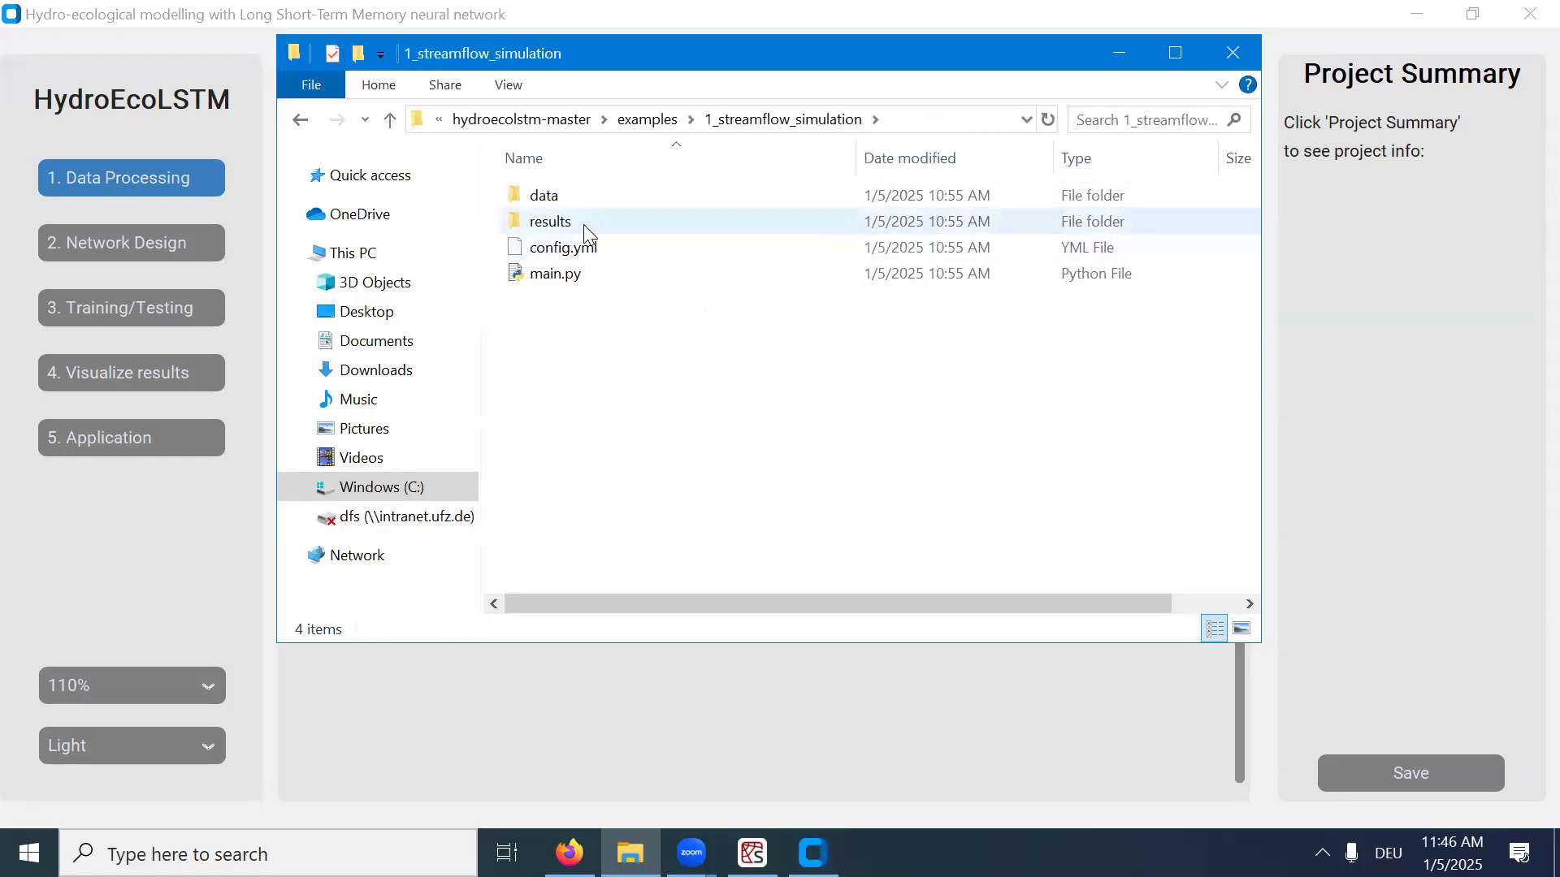
double_click(578, 196)
left_click(602, 230)
right_click(602, 230)
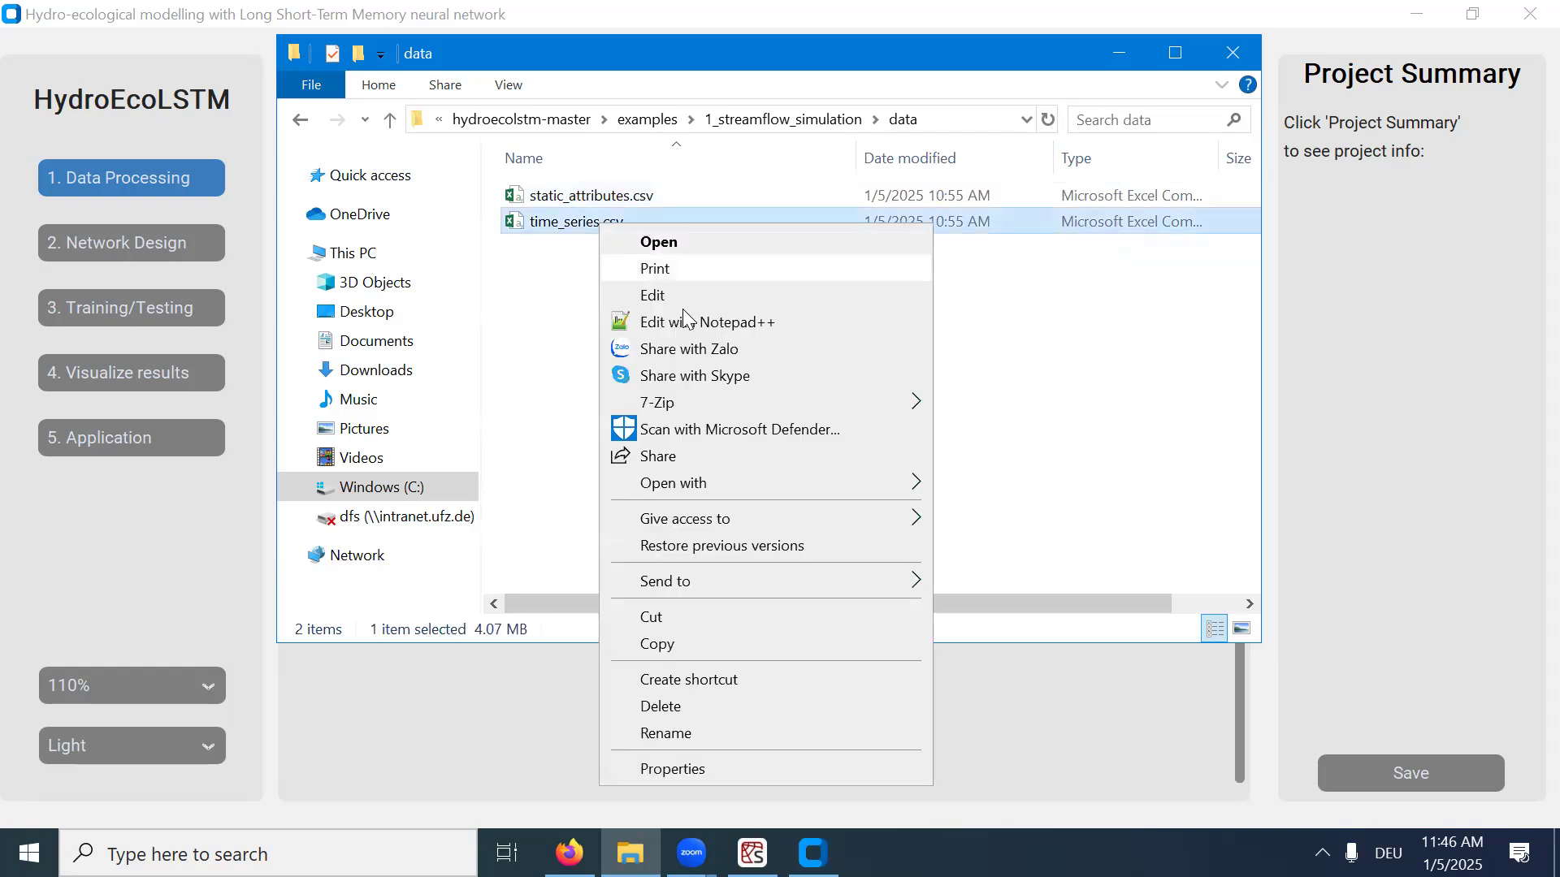
left_click(693, 321)
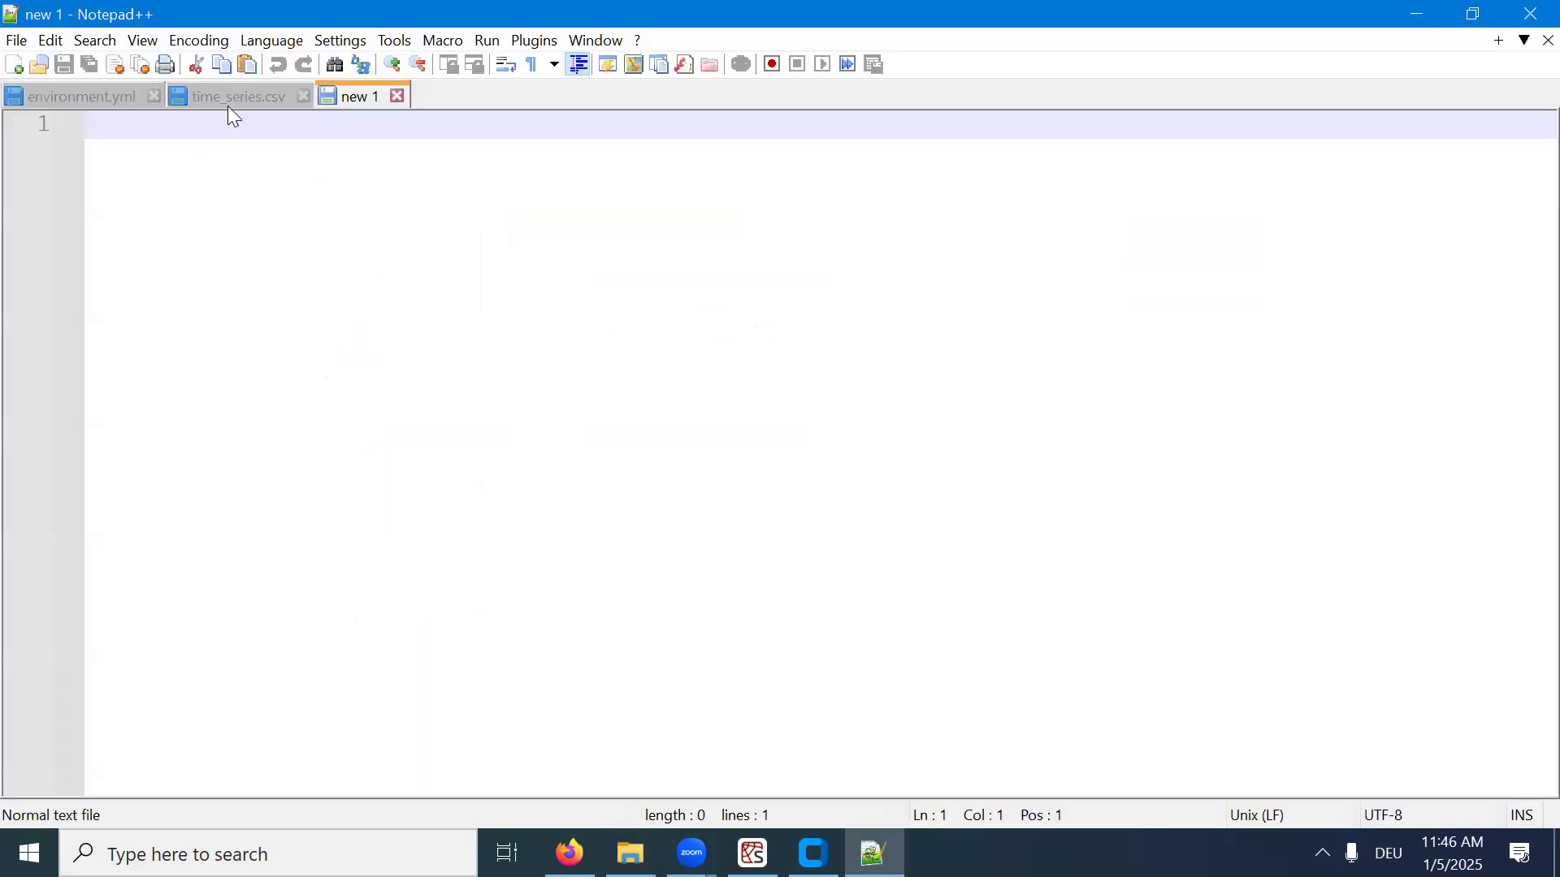
Bring time_series.csv to the front and close the environment.yml and new 1 files.
left_click(229, 99)
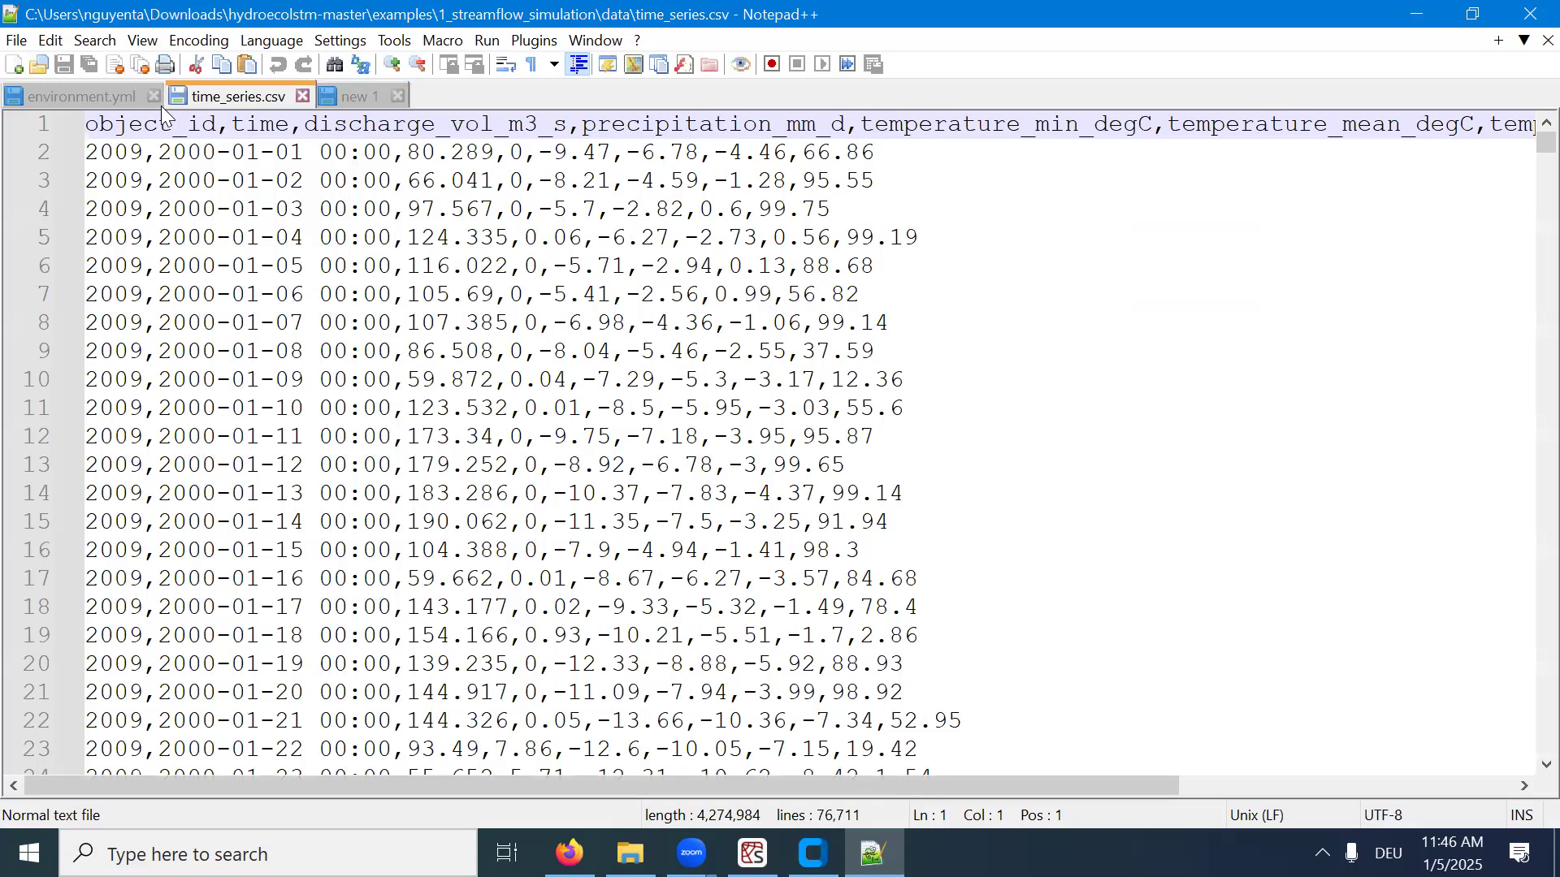
left_click(153, 97)
left_click(230, 95)
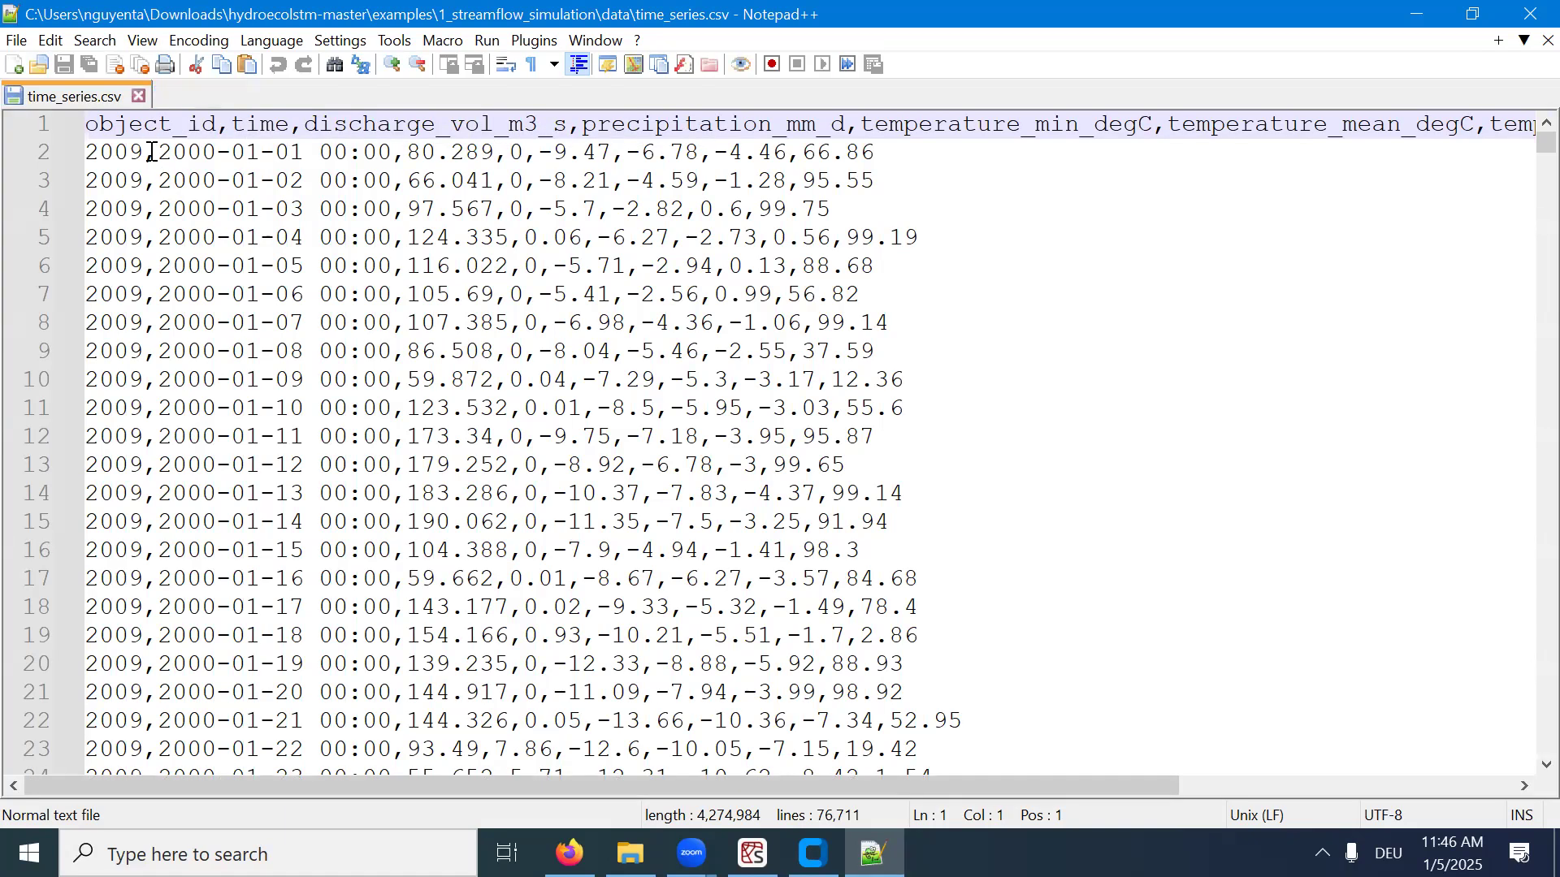
Examine the object_id and time column headers and the object ID value in the first data row.
double_click(132, 126)
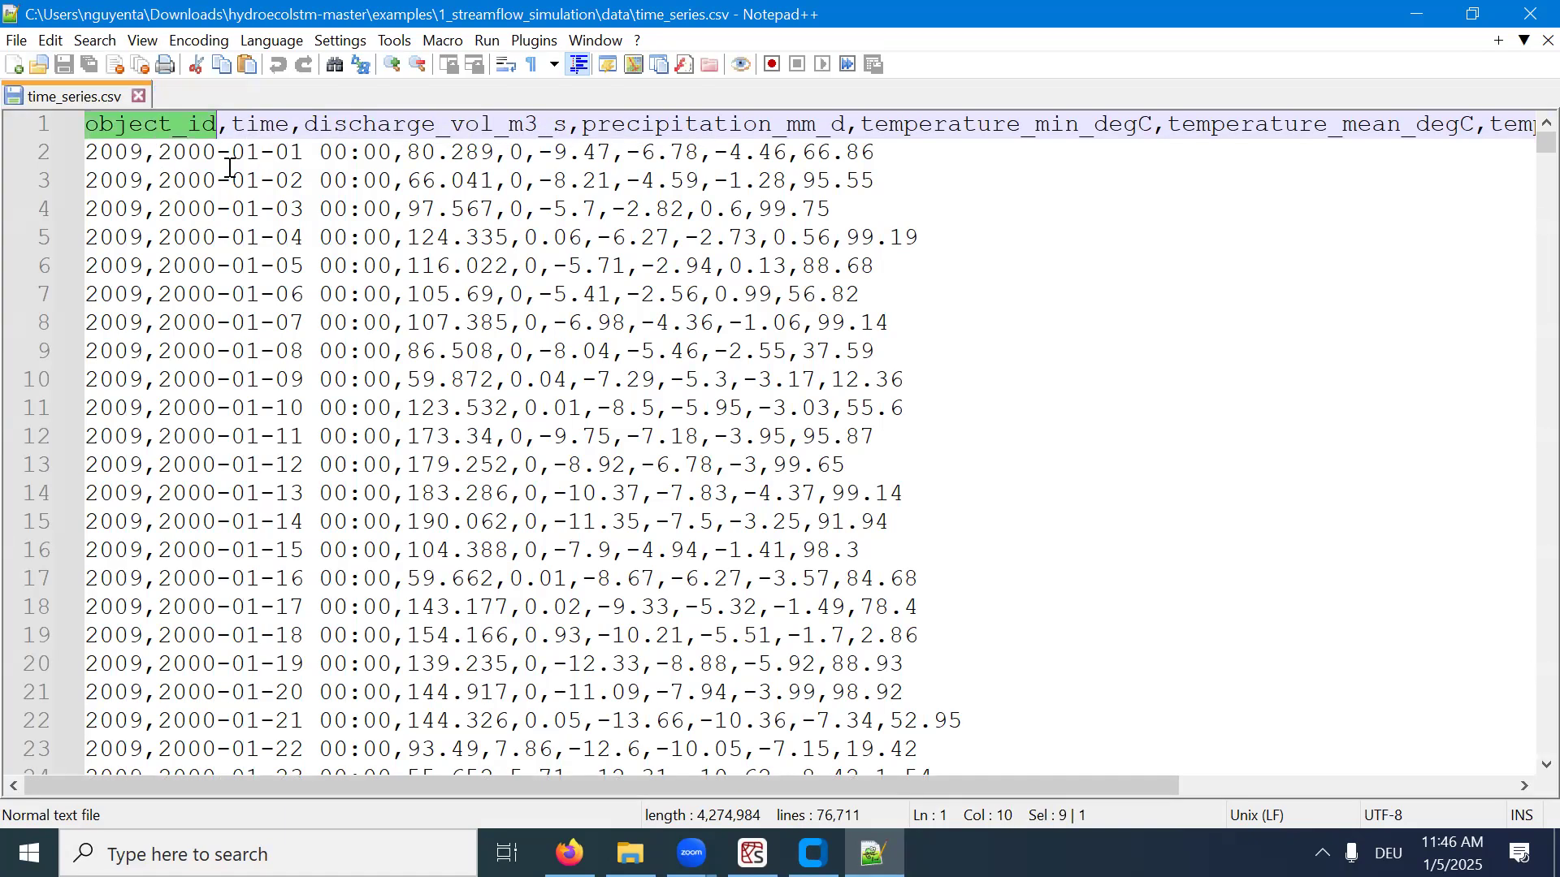
double_click(248, 126)
left_click(130, 126)
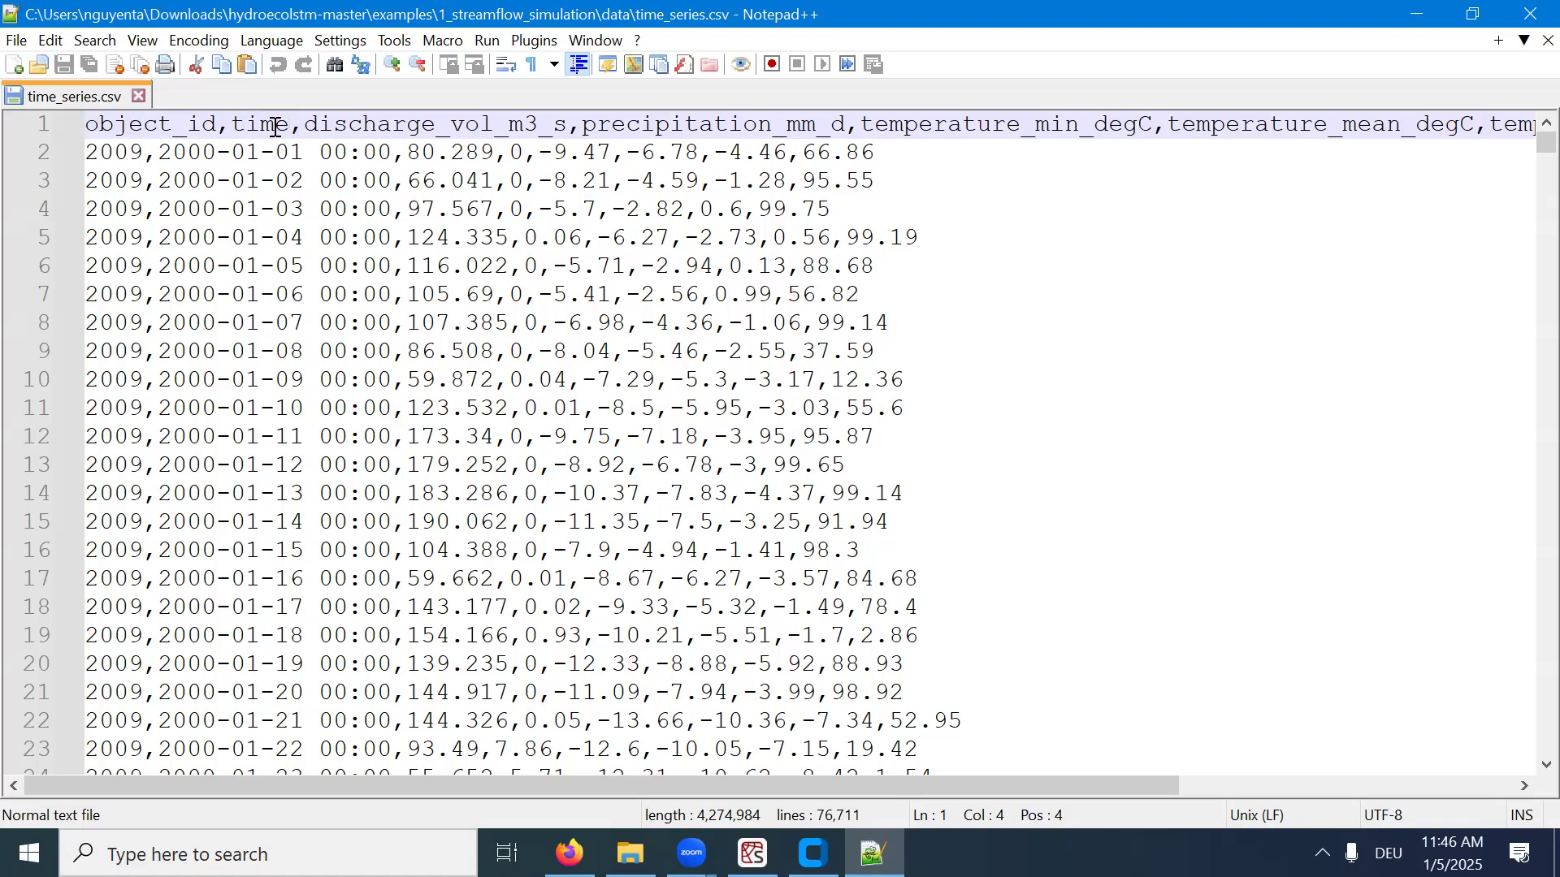
double_click(149, 123)
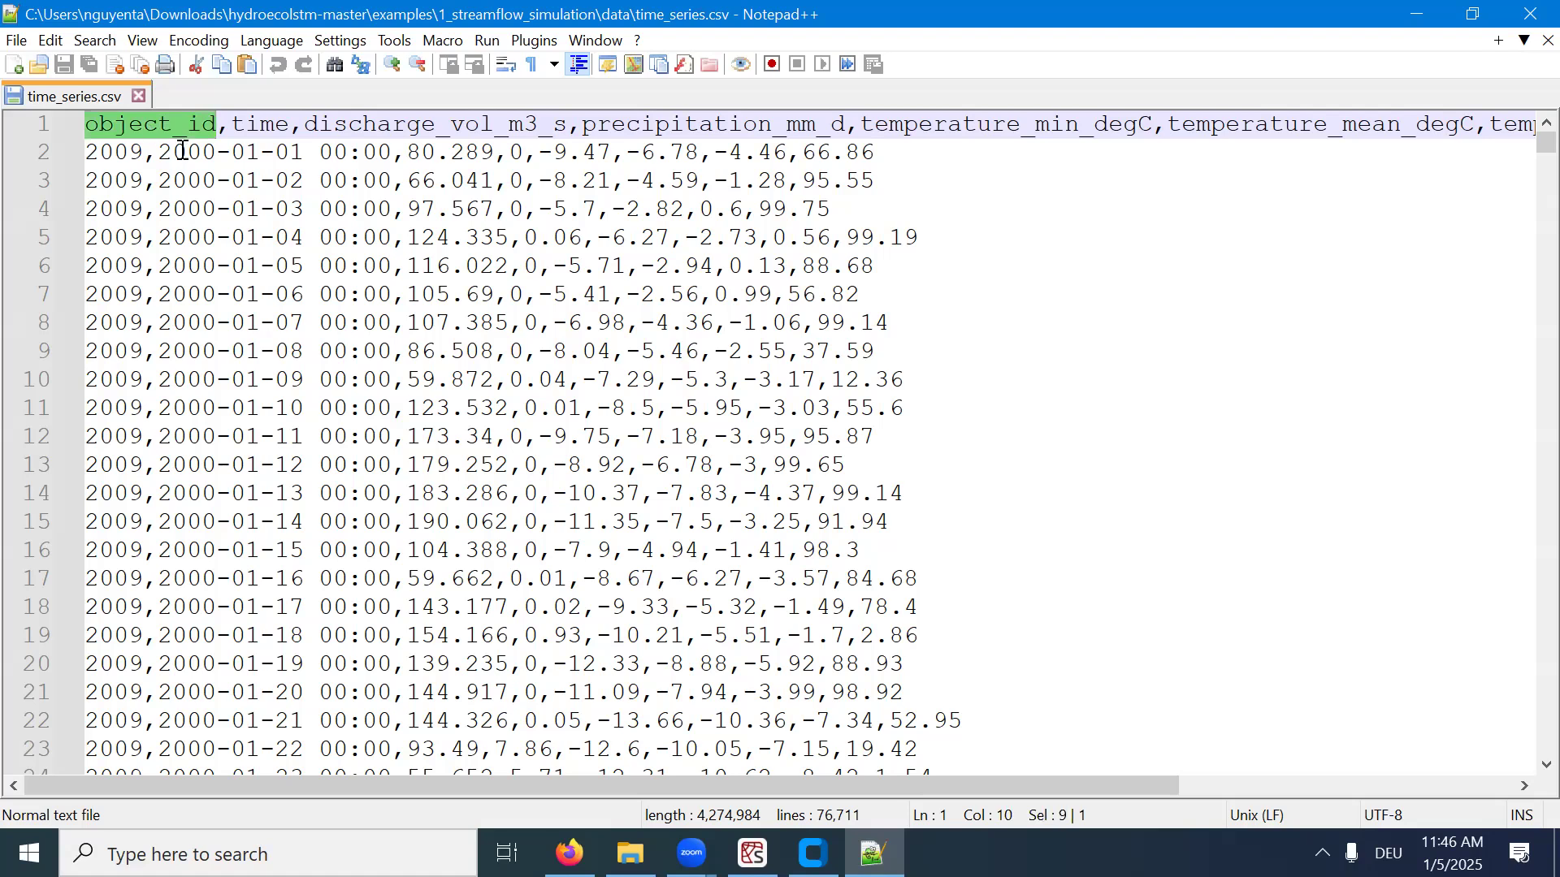
double_click(253, 127)
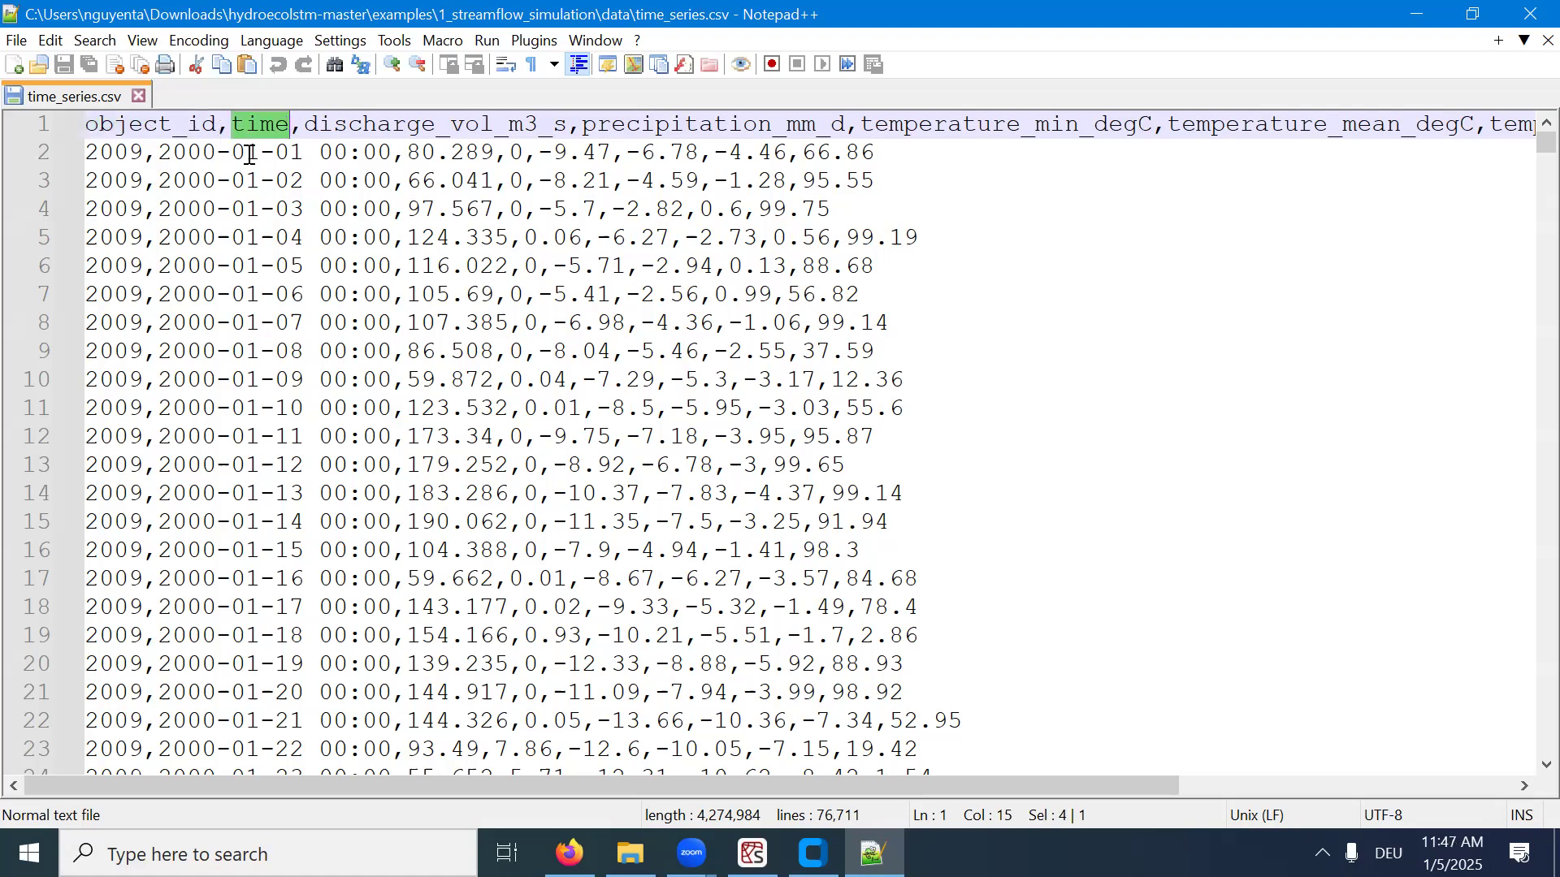
double_click(111, 156)
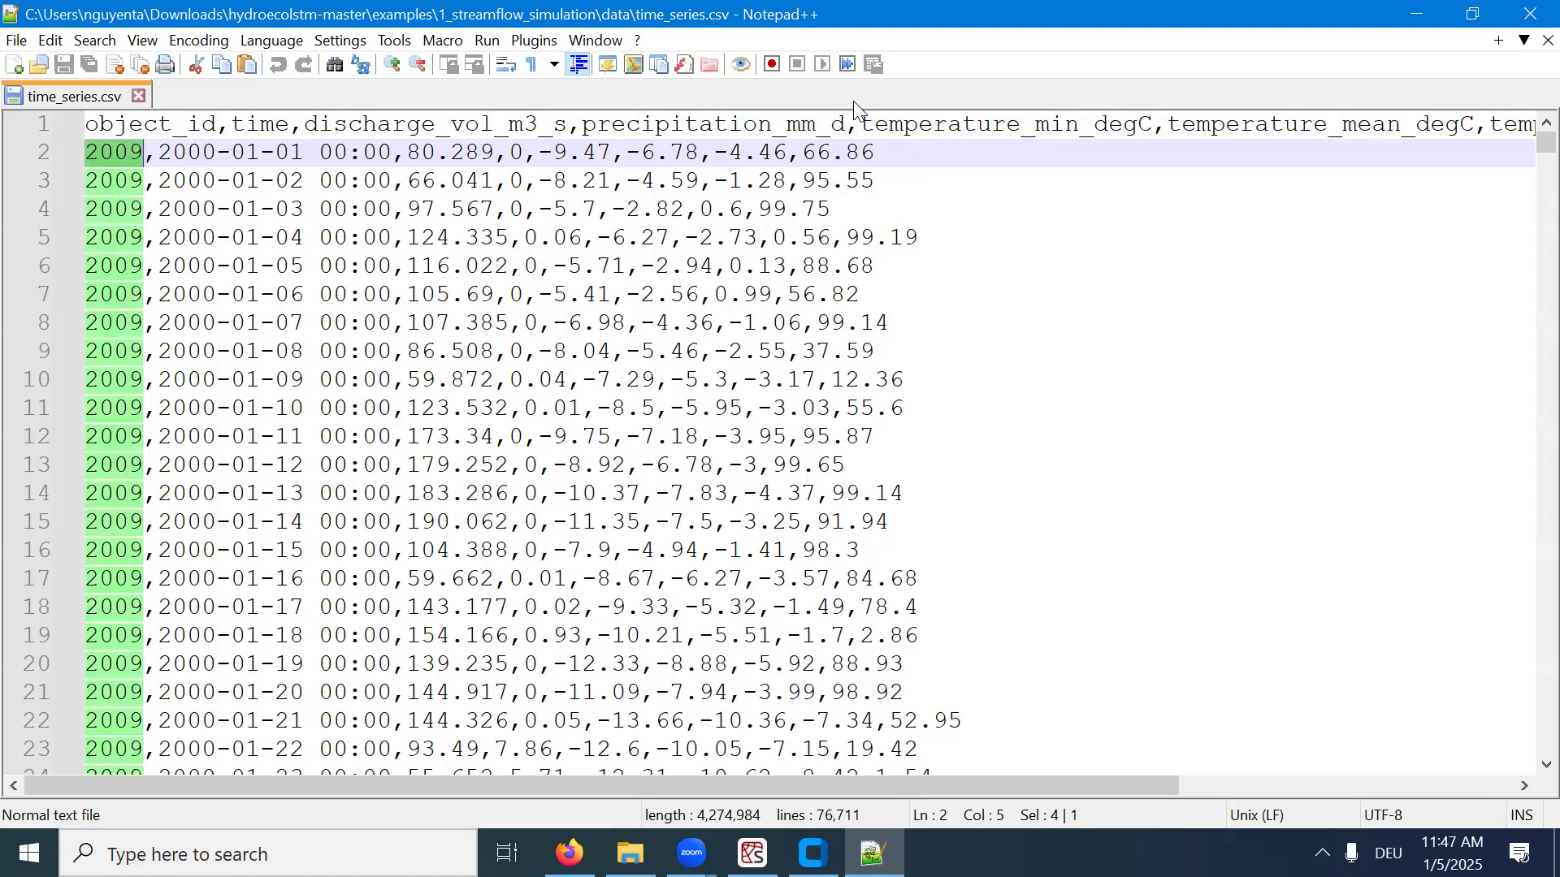
mouse_move(160, 161)
left_mouse_down()
mouse_move(134, 154)
mouse_move(144, 166)
left_mouse_up()
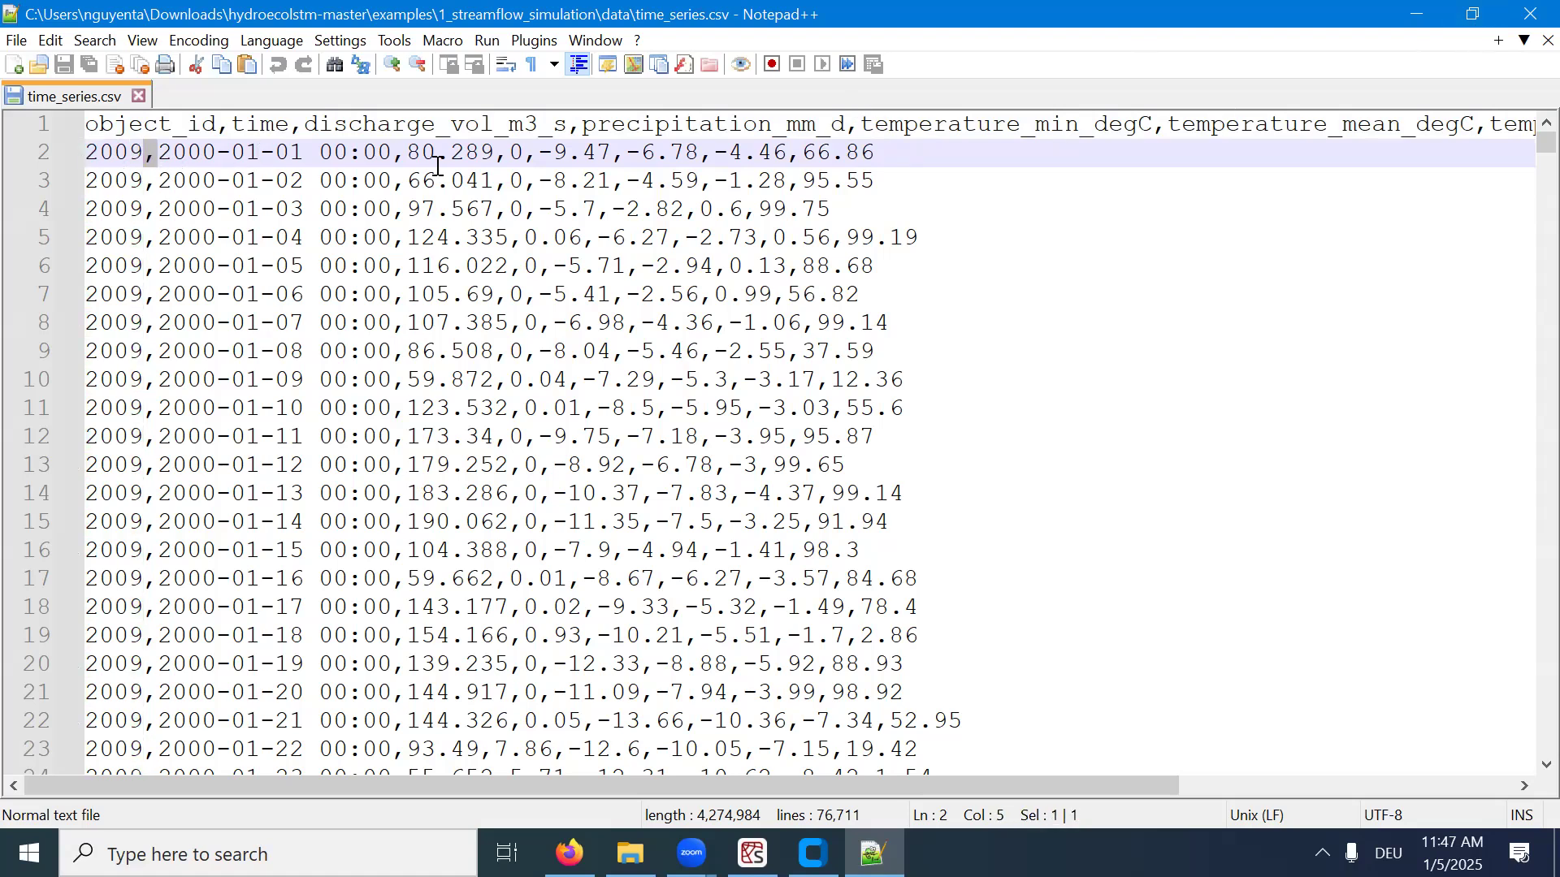
left_click_drag(144, 154, 69, 166)
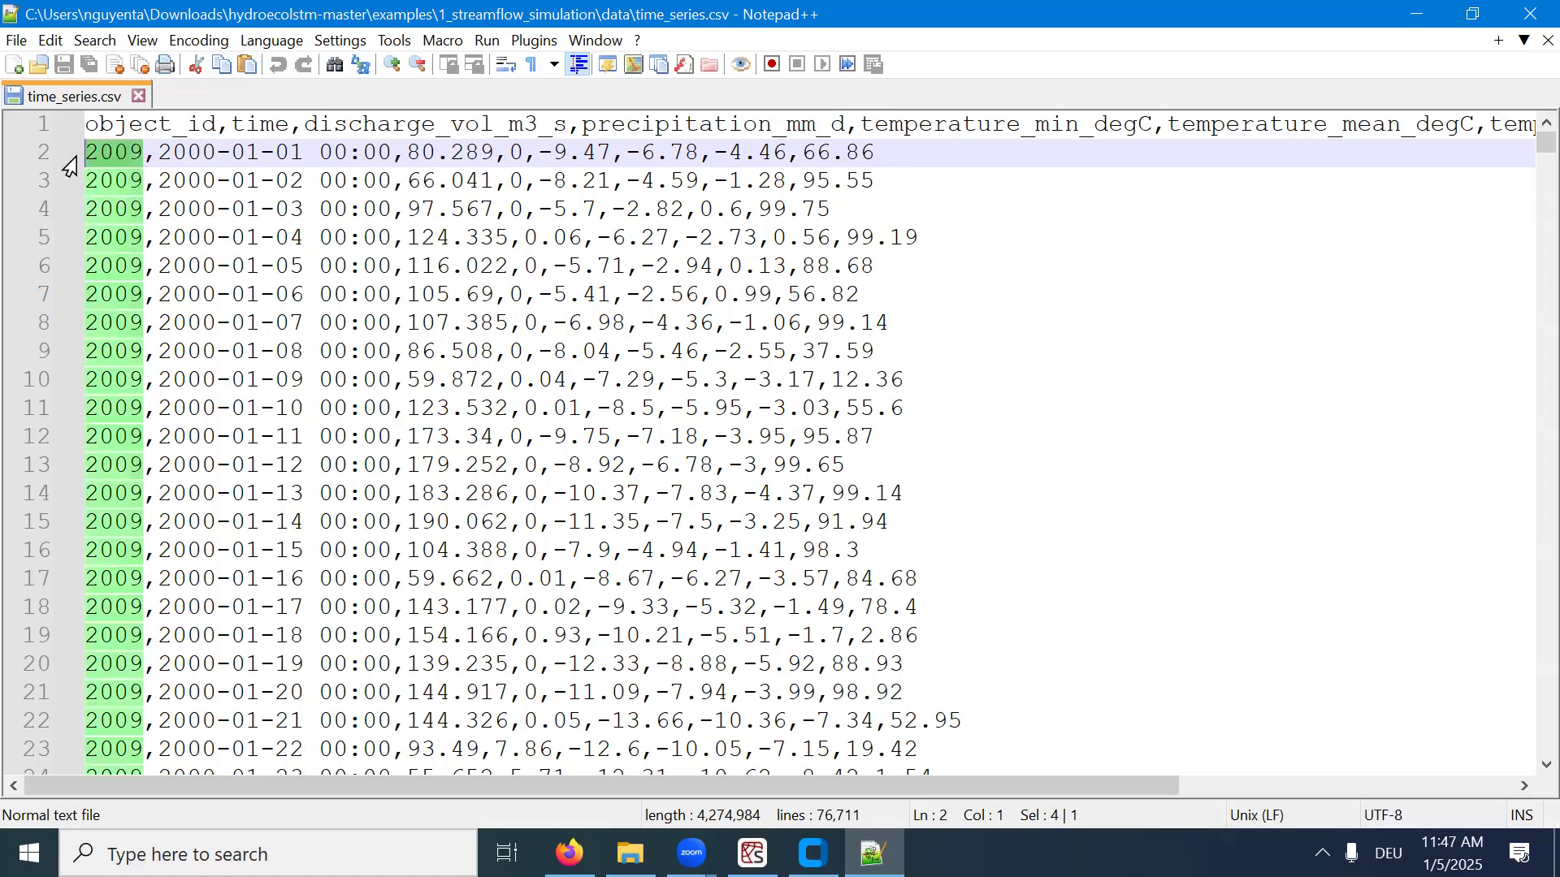
left_click(138, 154)
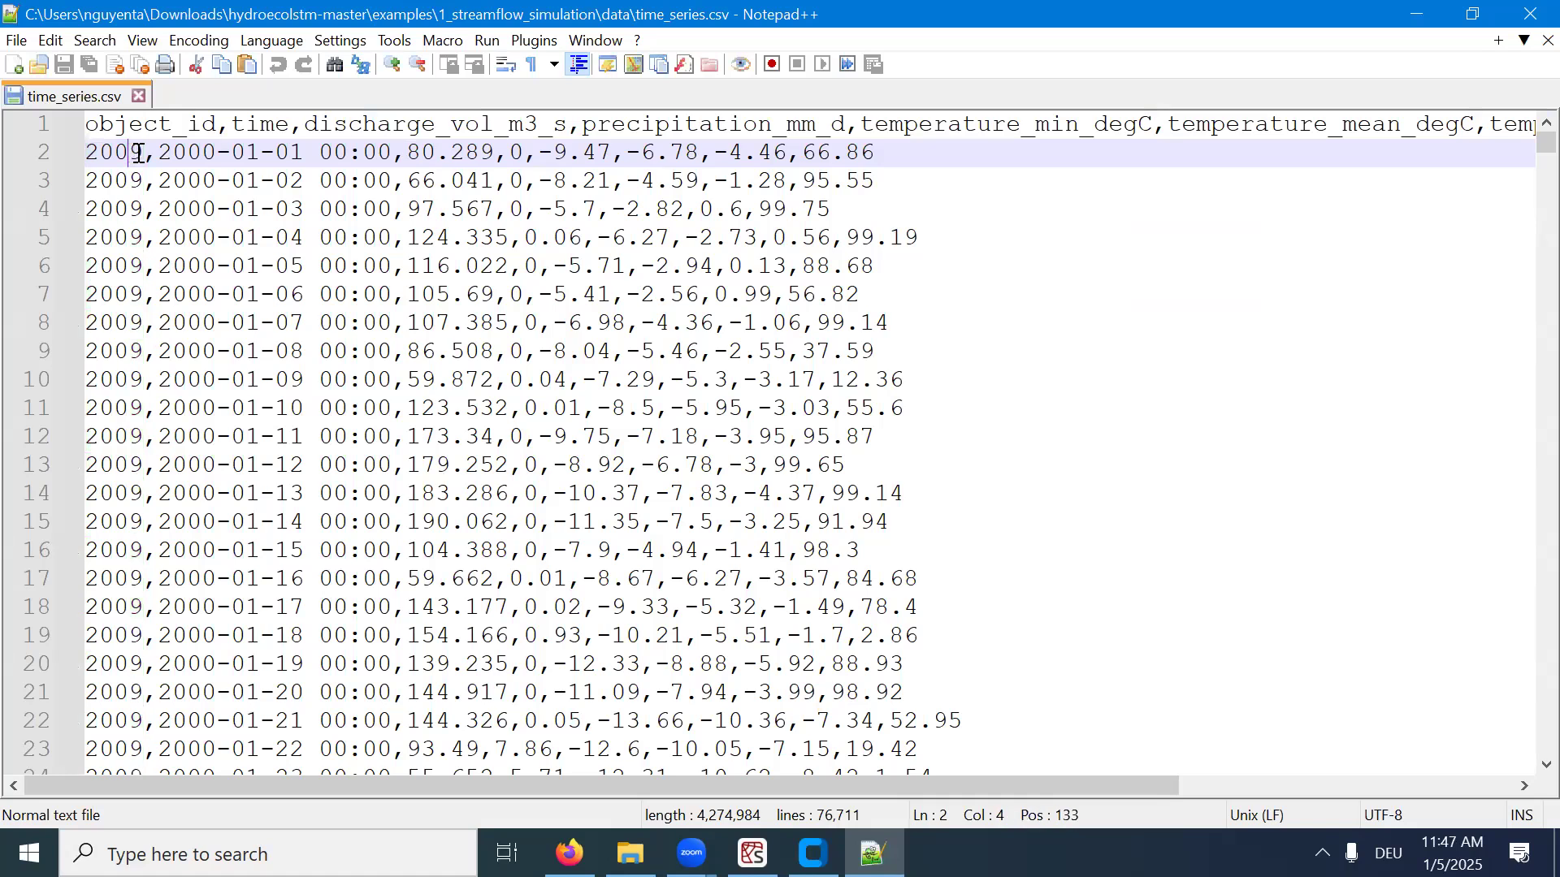
left_click_drag(139, 153, 88, 152)
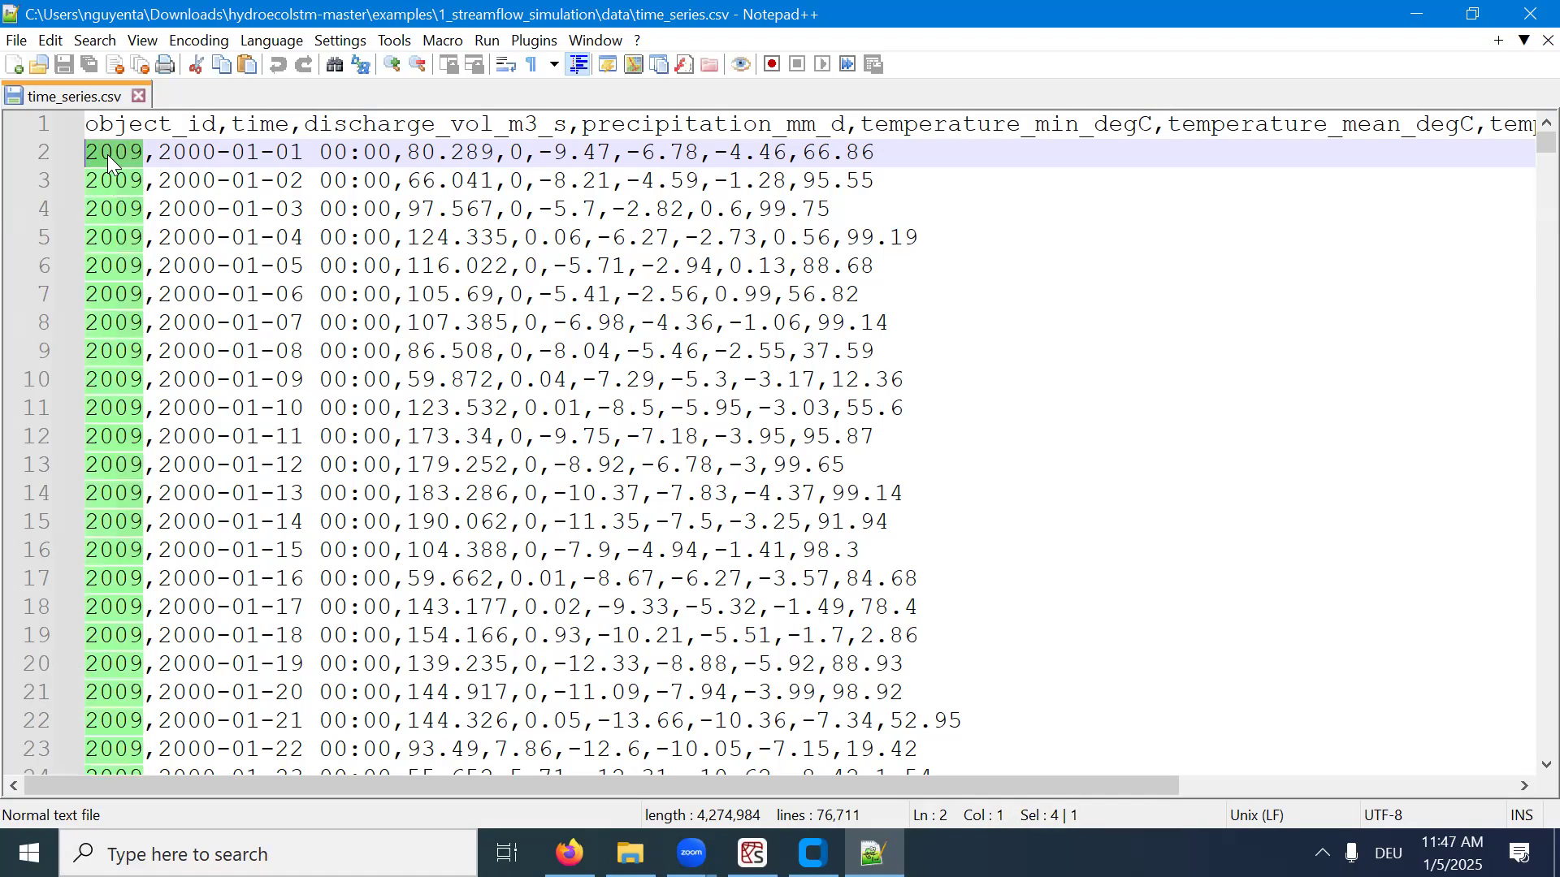
Examine the format of the first row's time stamp: year, month, day, hour and minute.
left_click_drag(159, 153, 398, 152)
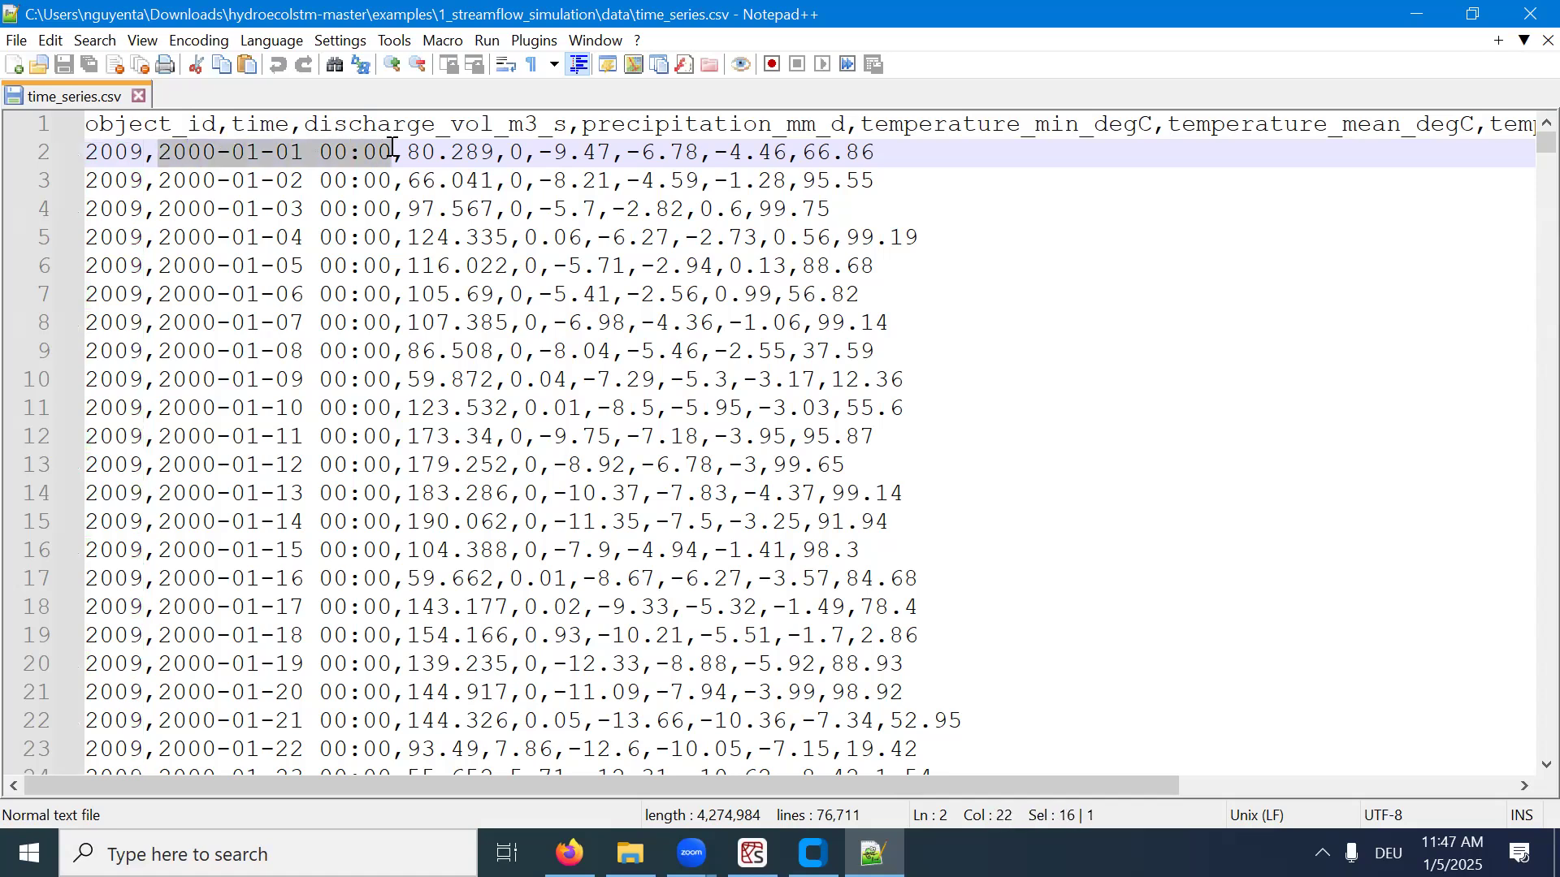
left_click(188, 152)
left_click_drag(231, 152, 294, 154)
double_click(312, 153)
left_click(303, 154)
left_click(325, 153)
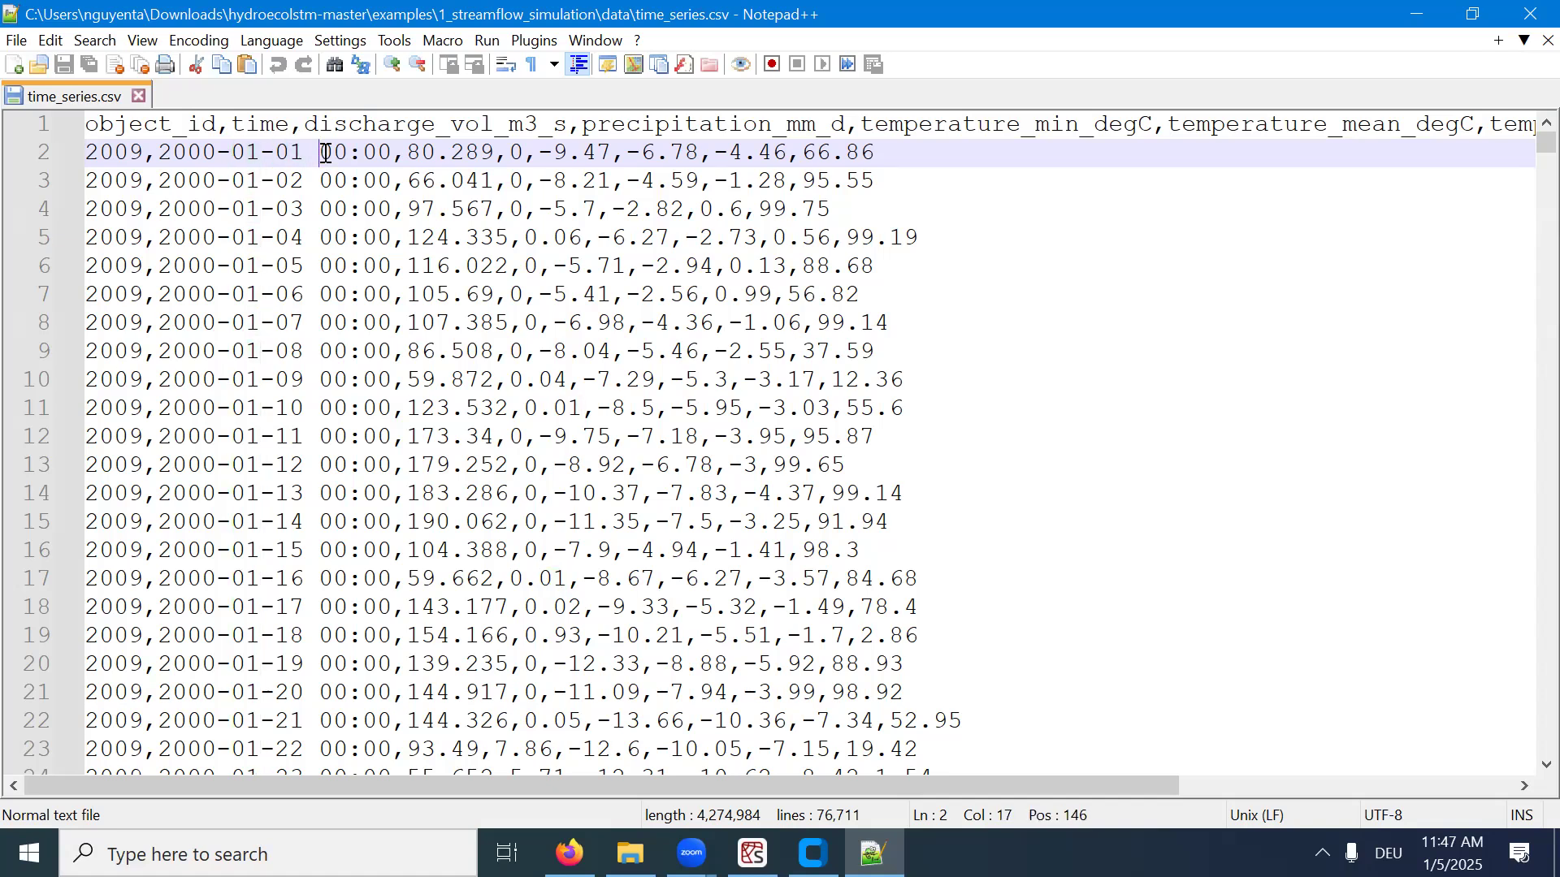
double_click(343, 152)
left_click_drag(363, 152, 387, 155)
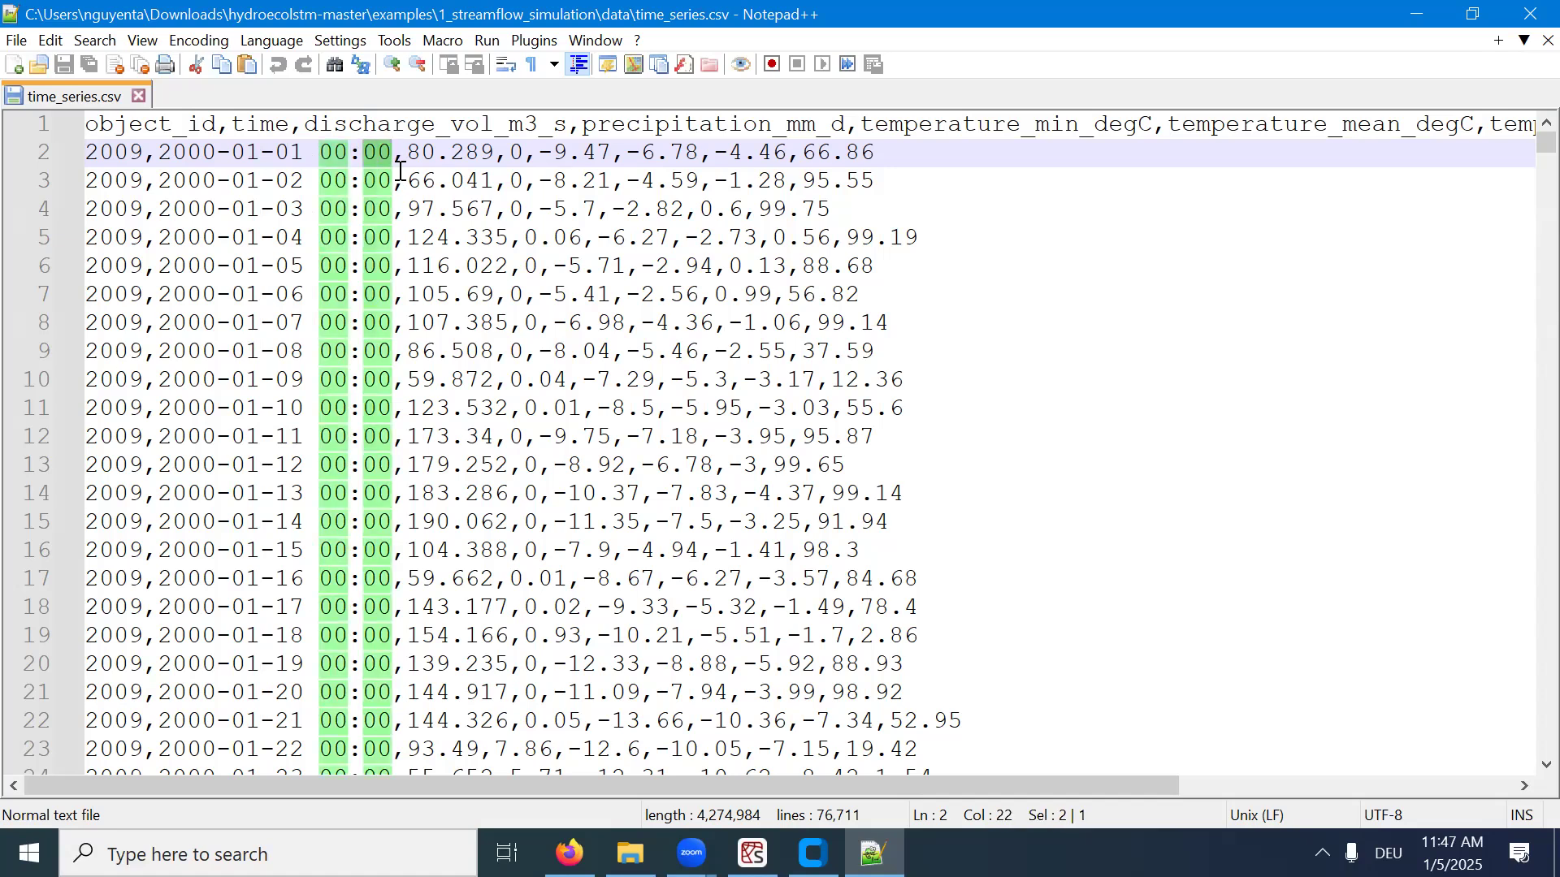
Examine the discharge, precipitation and temperature columns with their units, and the first rows of data.
double_click(411, 124)
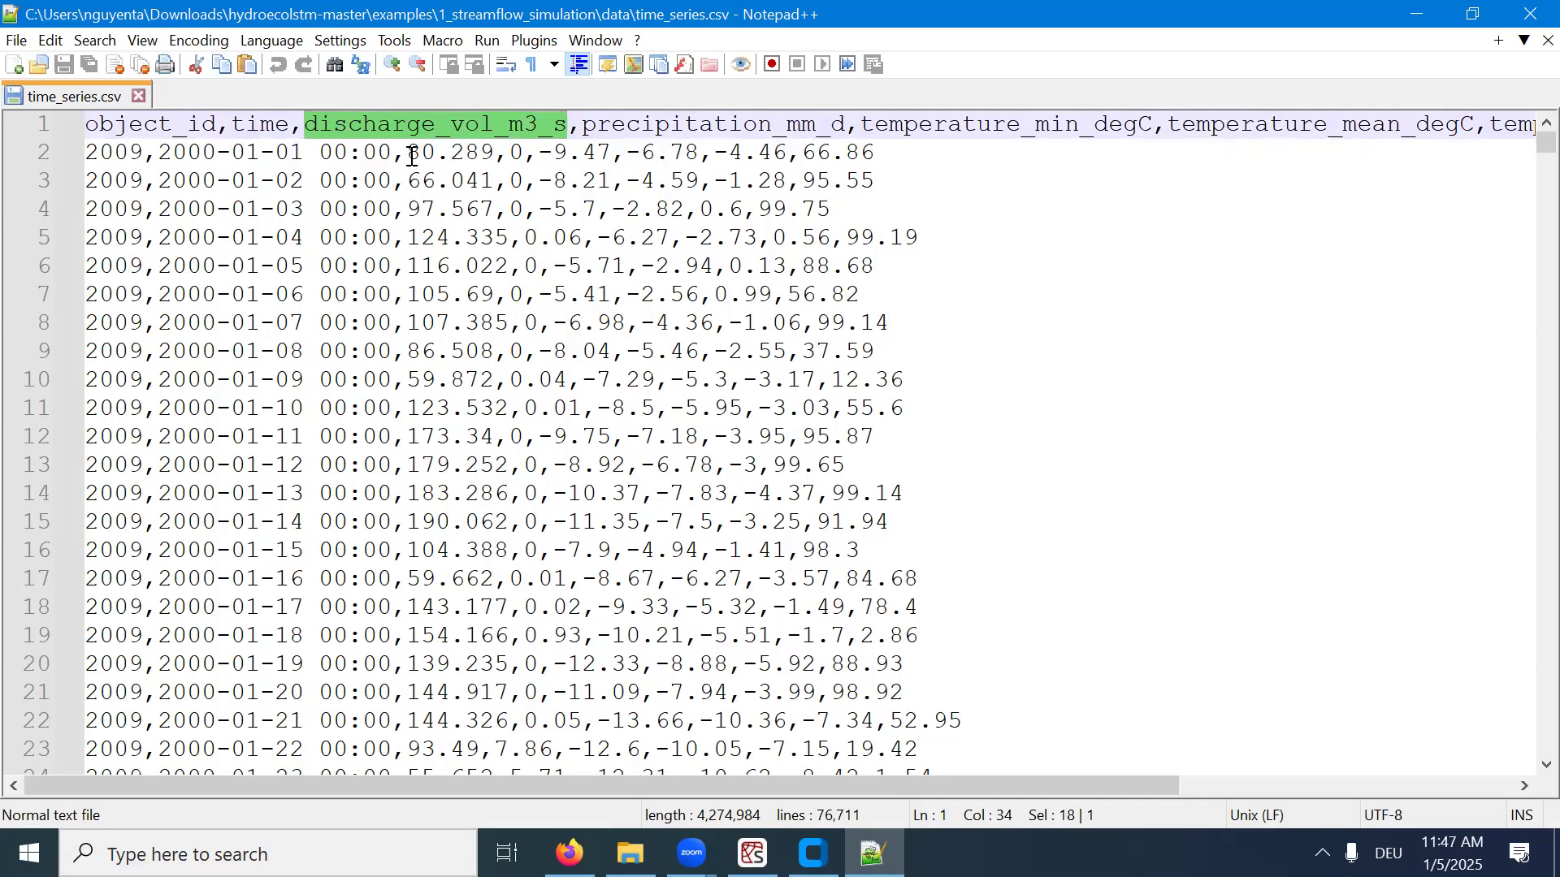
mouse_move(407, 154)
left_mouse_down()
mouse_move(452, 157)
mouse_move(407, 155)
left_mouse_up()
double_click(359, 126)
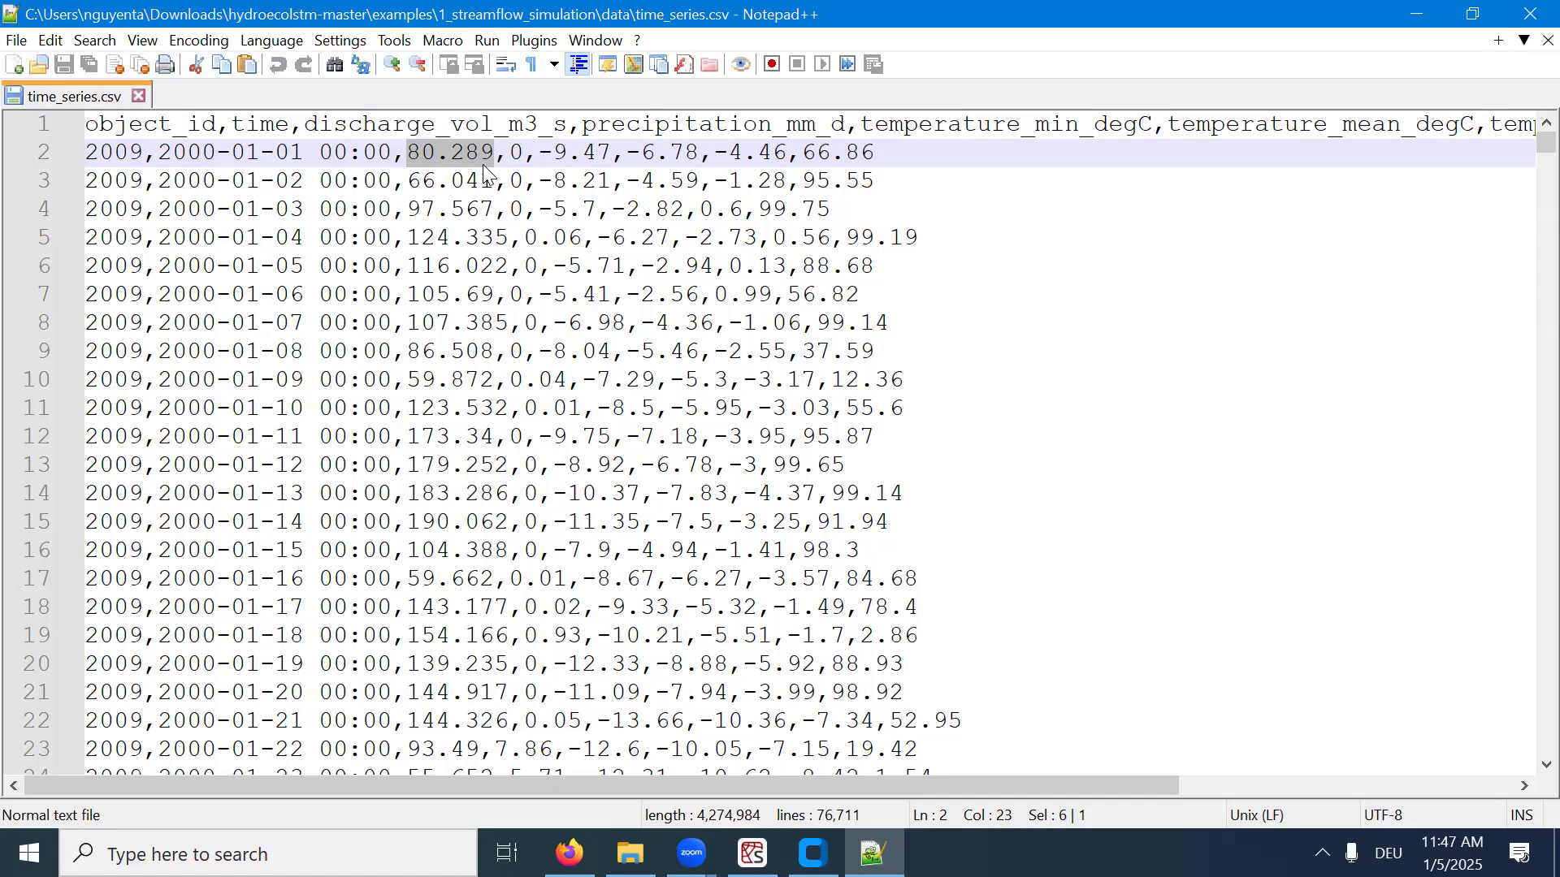
double_click(626, 130)
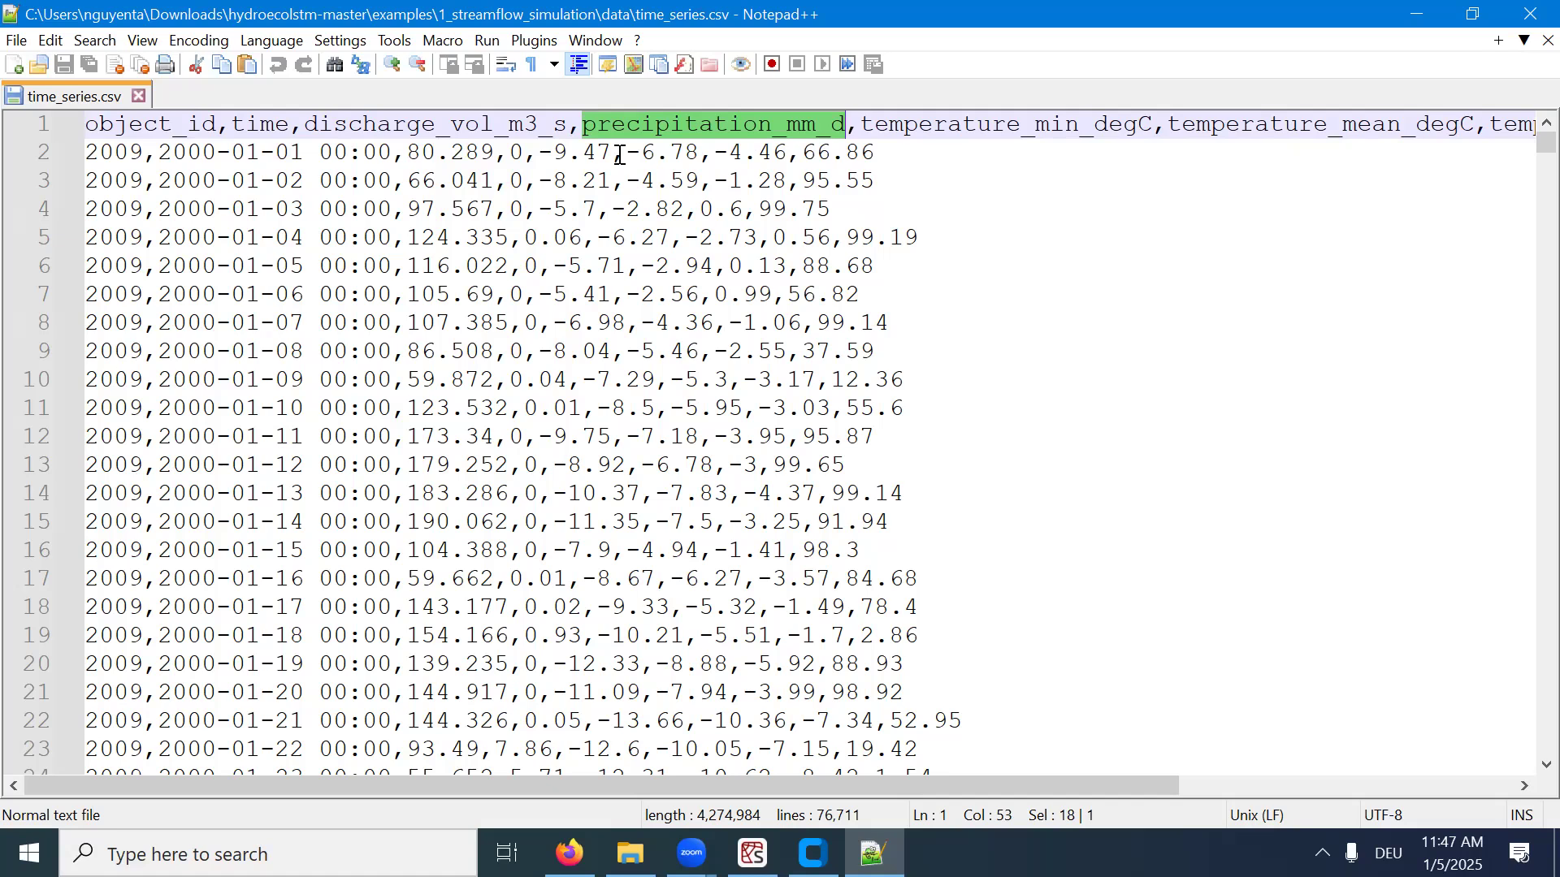
double_click(515, 154)
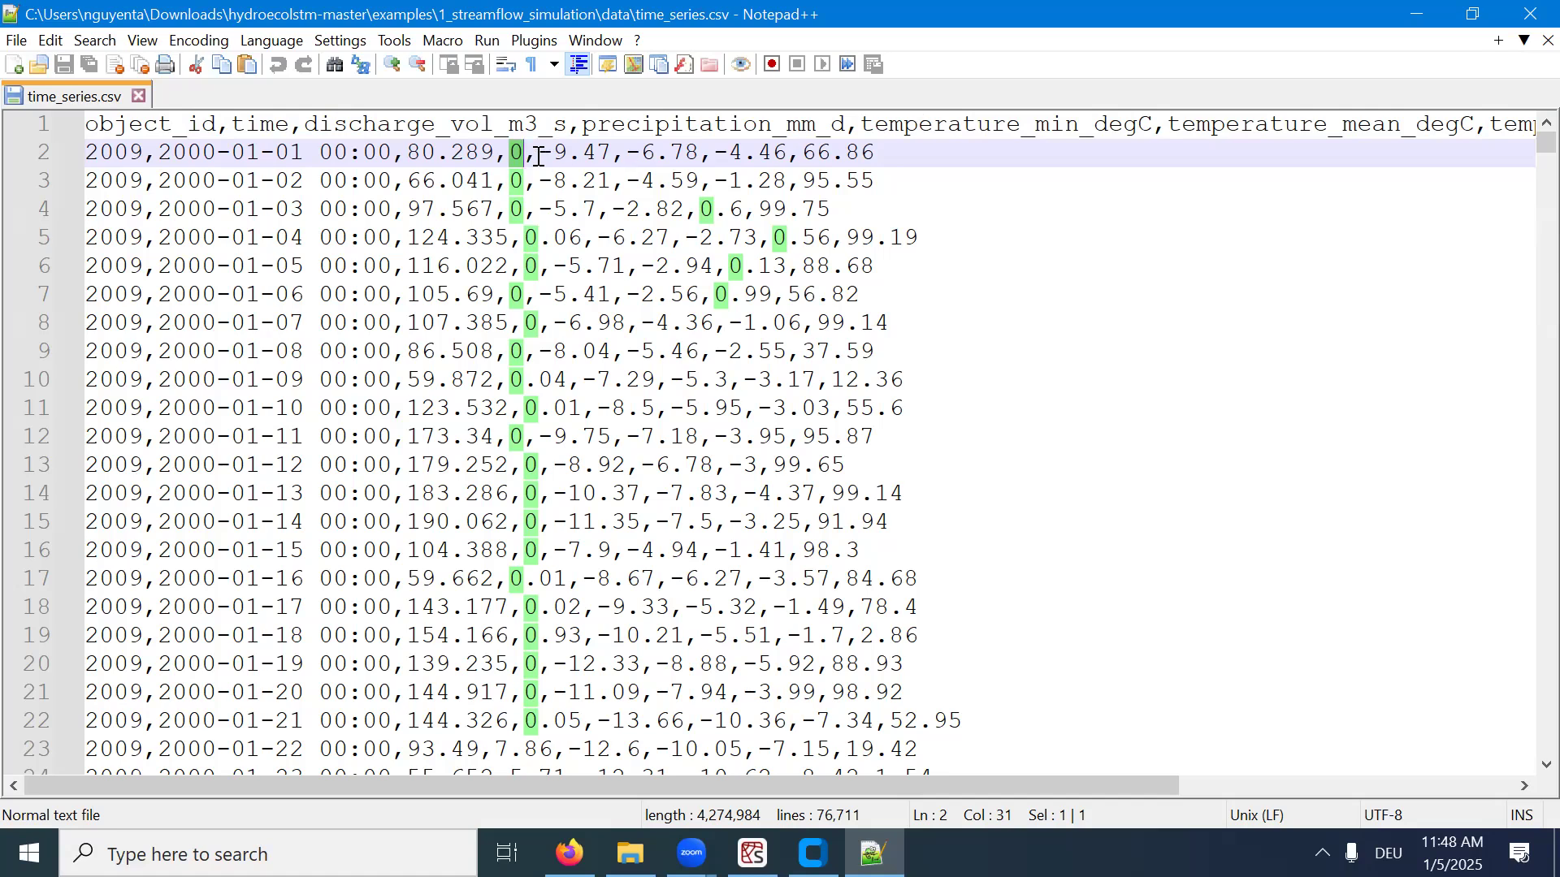
left_click_drag(538, 154, 597, 154)
double_click(972, 128)
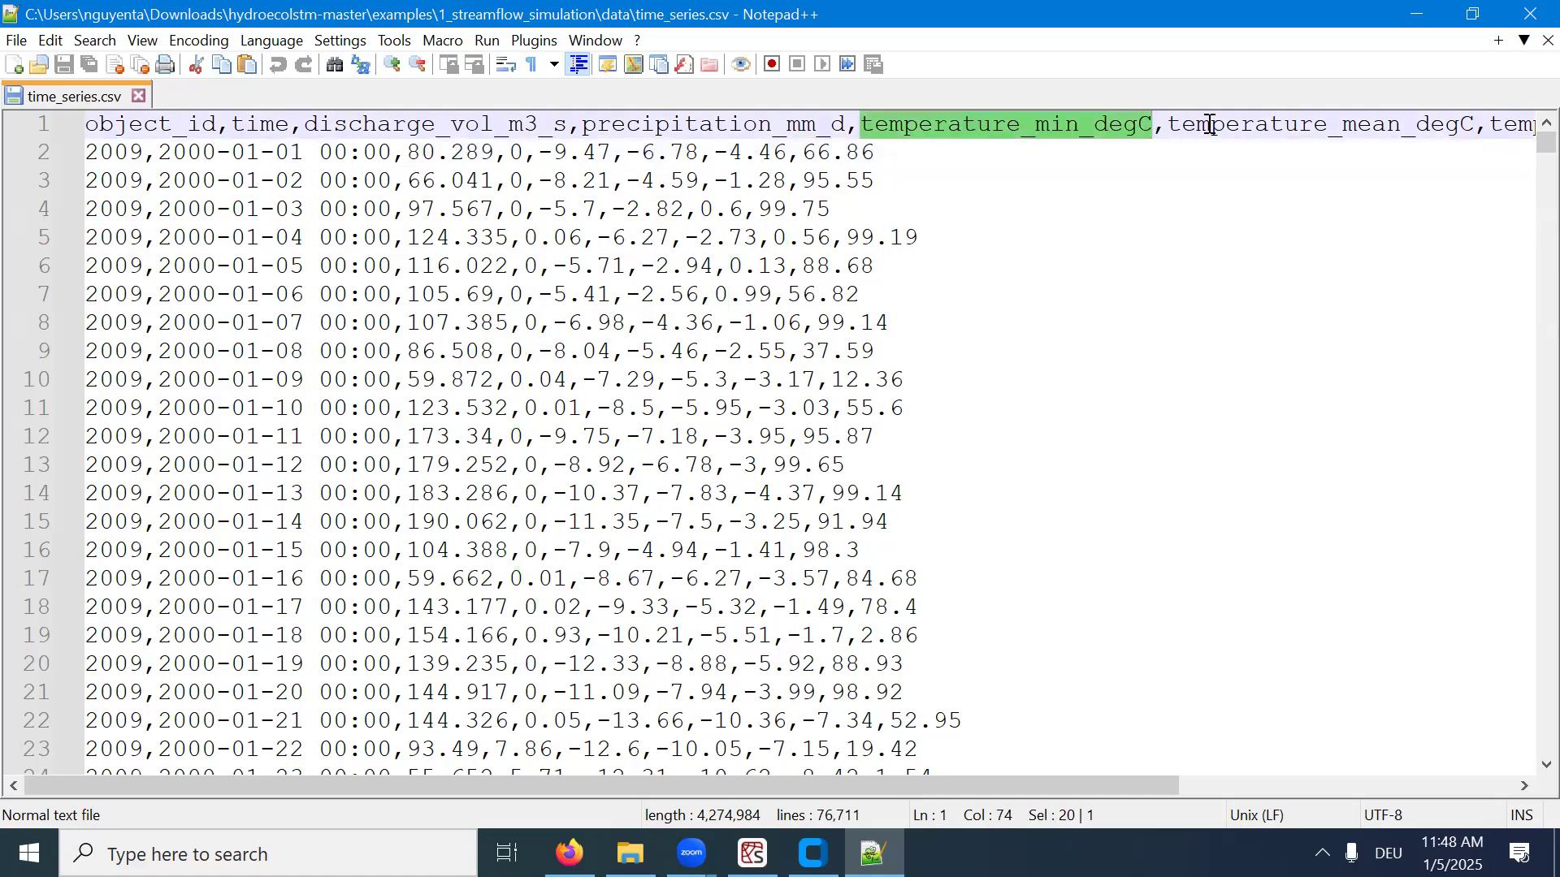
double_click(1210, 123)
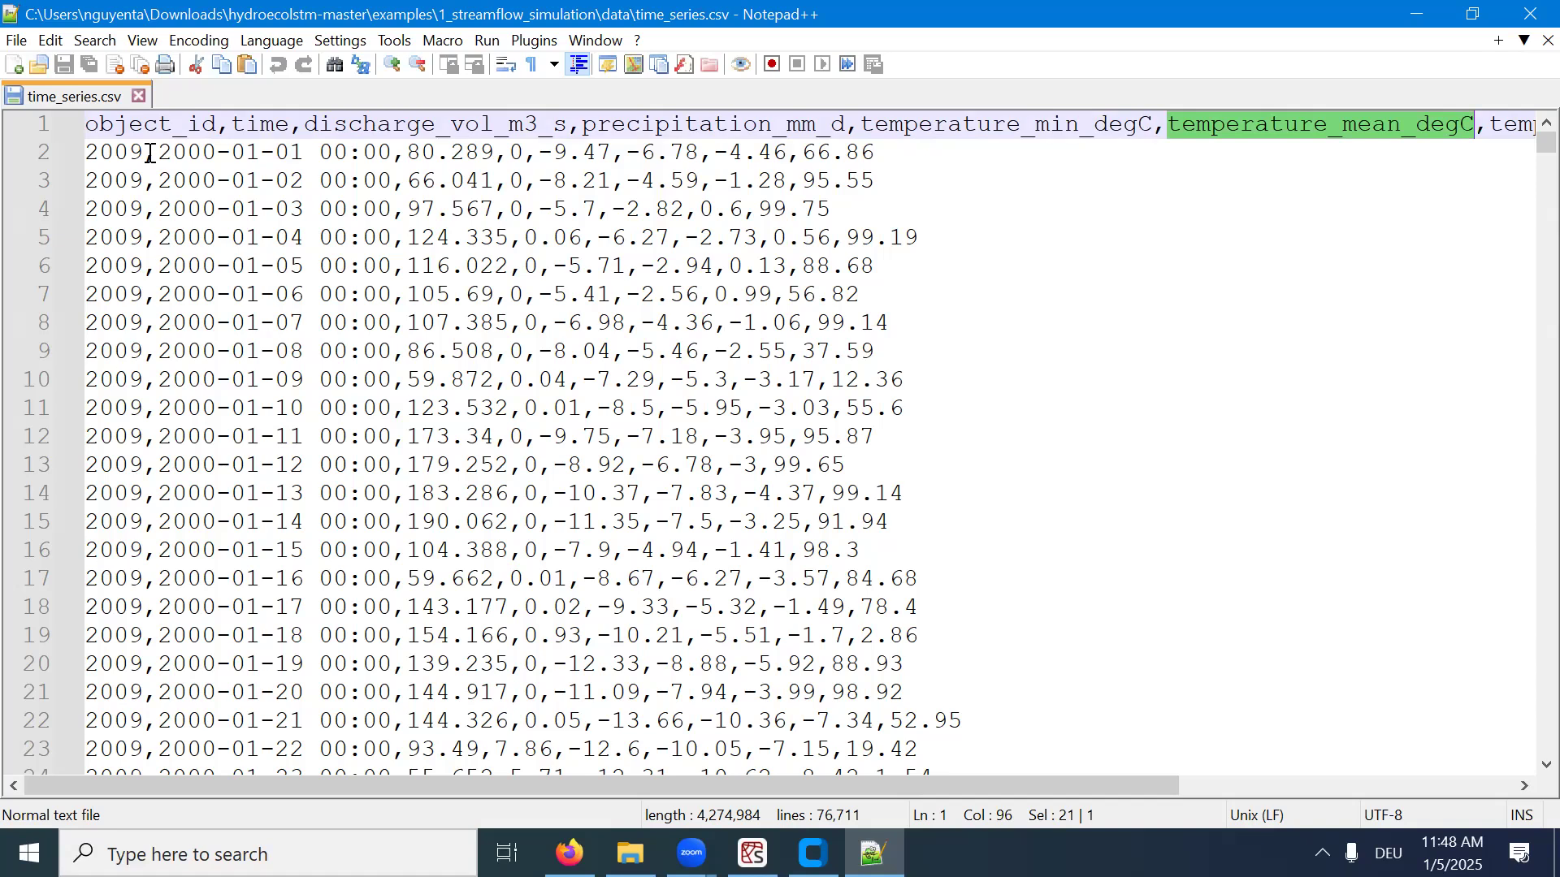
left_click_drag(89, 156, 233, 252)
left_click(203, 180)
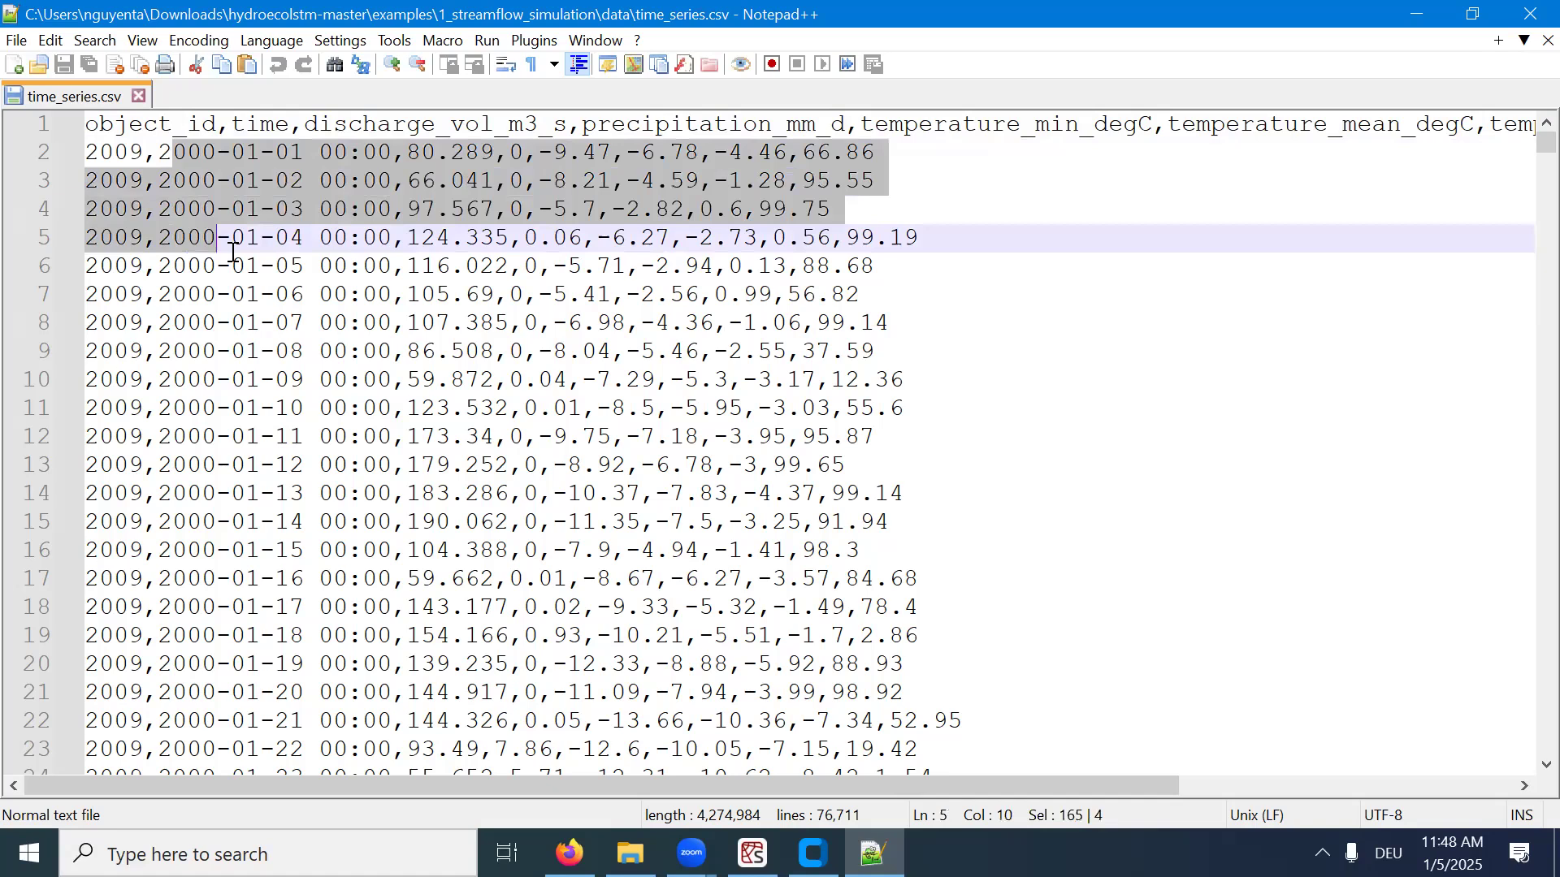
key("shift+Down")
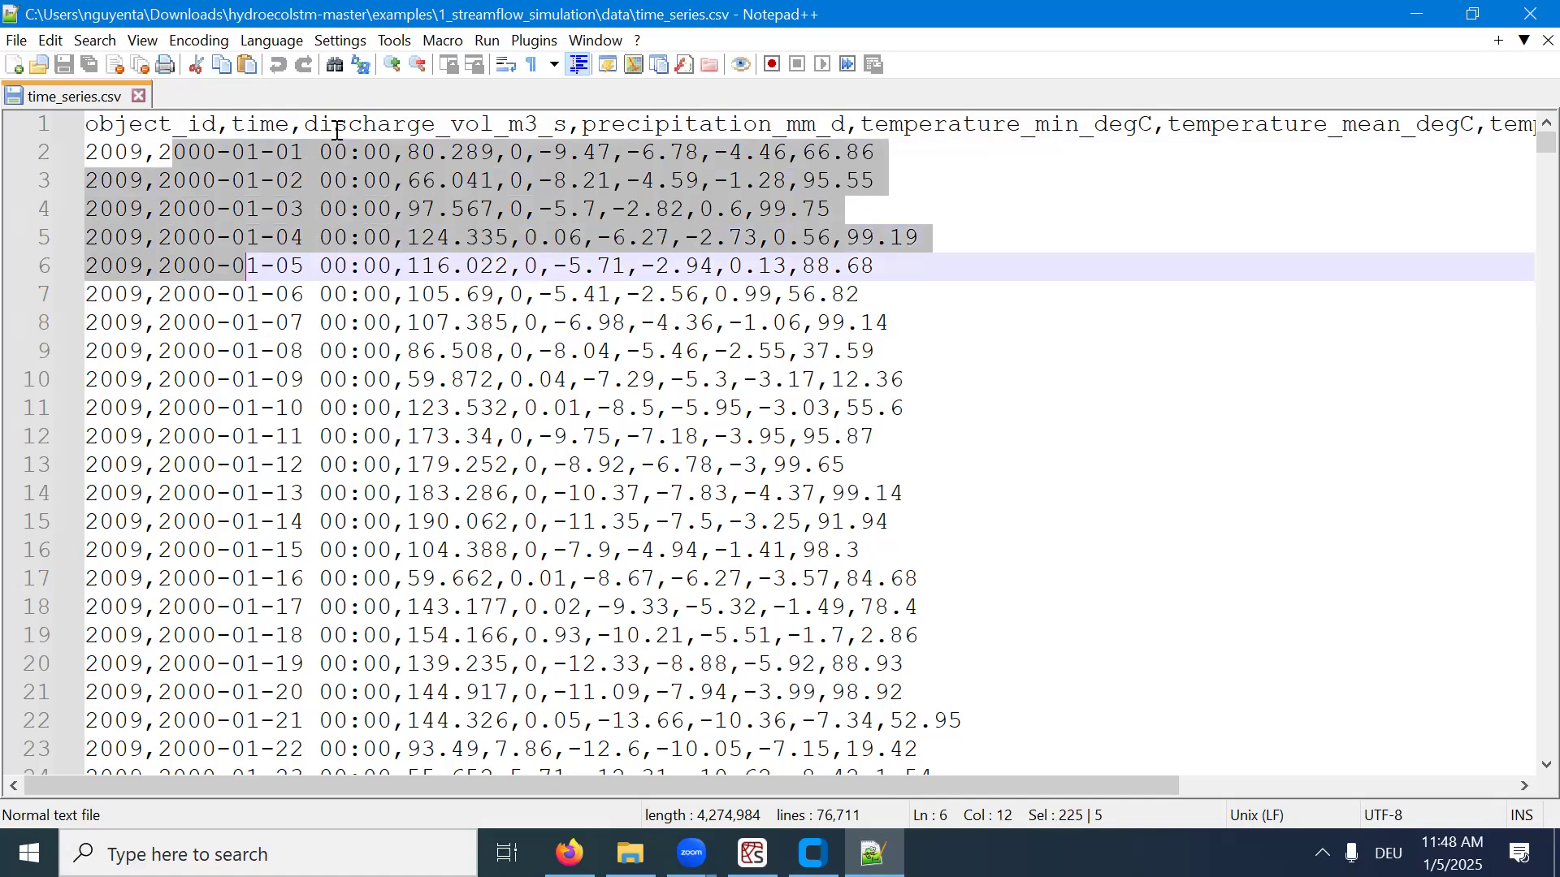
Try blanking the discharge_vol_m3_s value of the 2000-01-02 row to represent missing data, and undo the deletion.
double_click(343, 128)
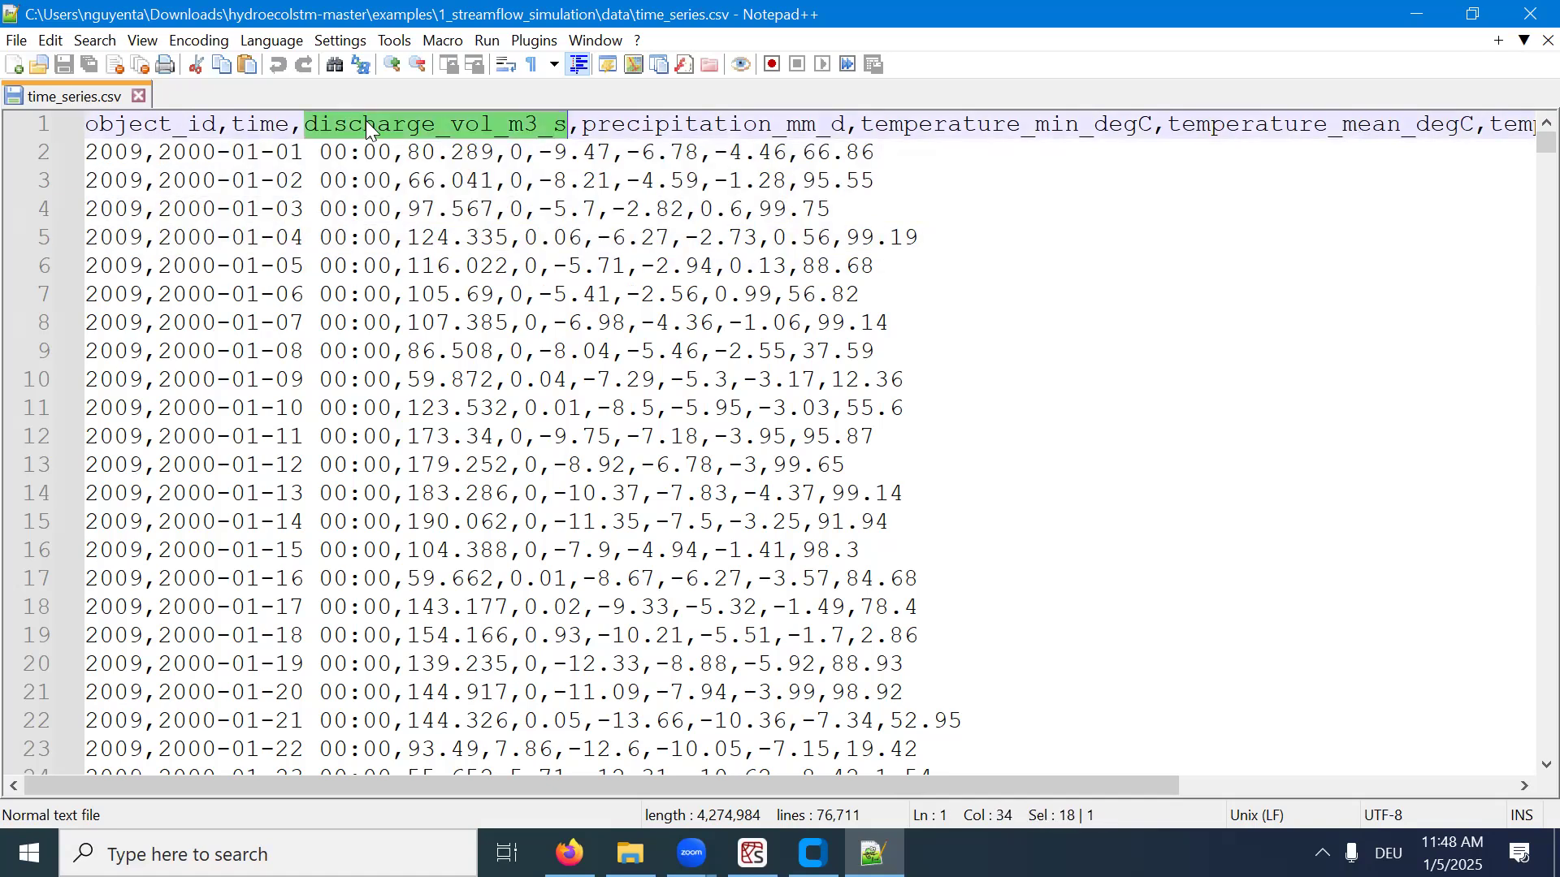
left_click(409, 157)
left_click(414, 184)
key("shift+Right")
key("shift+Right")
key("shift+Right")
key("shift+Right")
key("shift+Right")
key("shift+Right")
key("Delete")
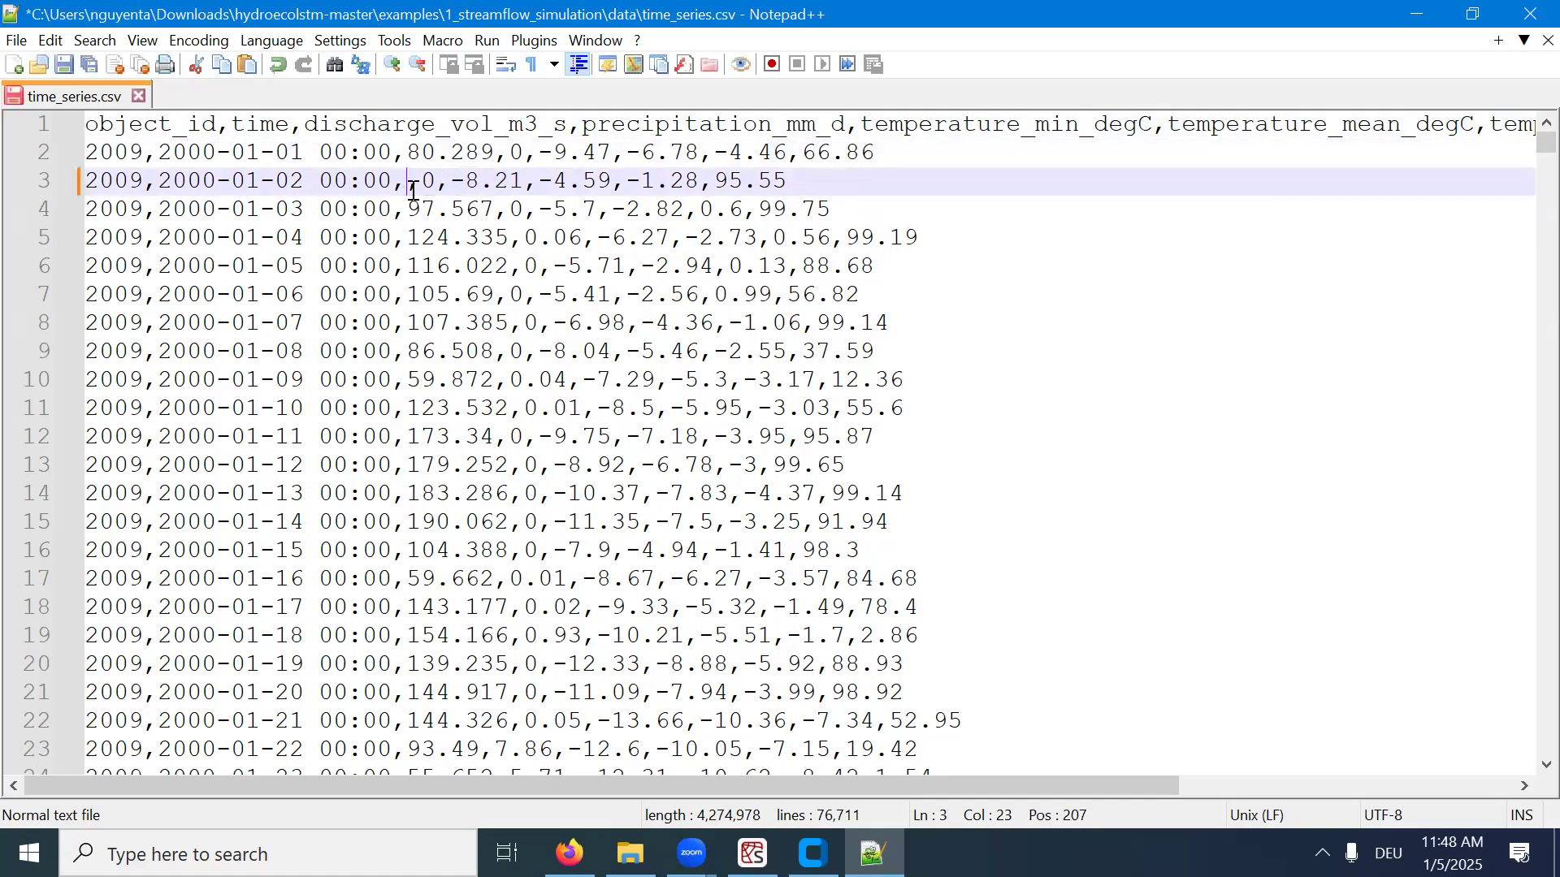
key("ctrl+z")
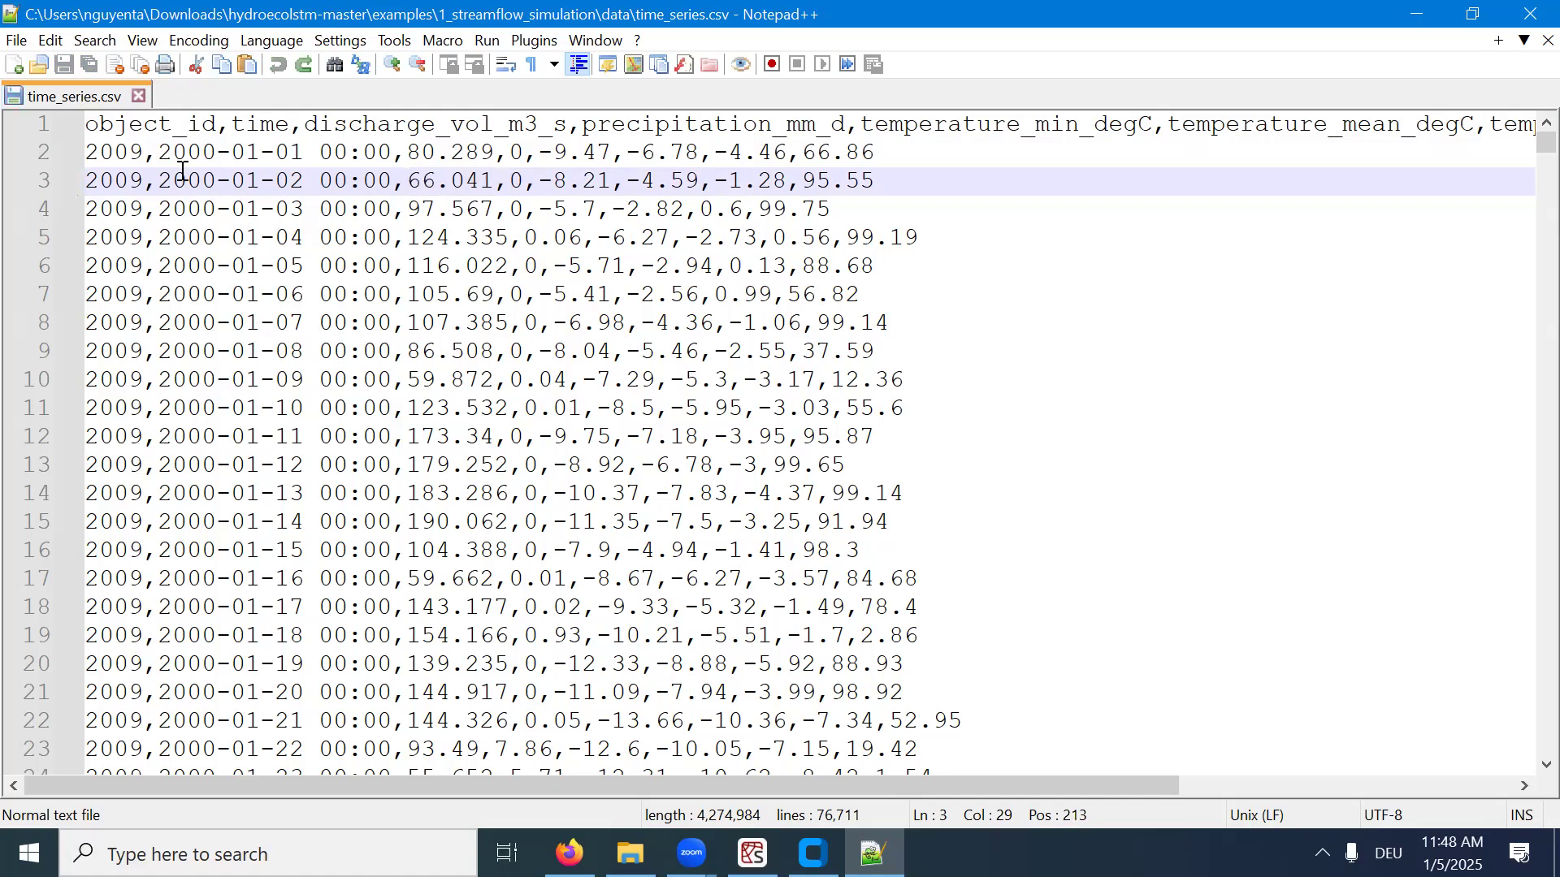
Examine the object_id values of the 2009 rows through the end of that block and the start of the next object.
double_click(127, 156)
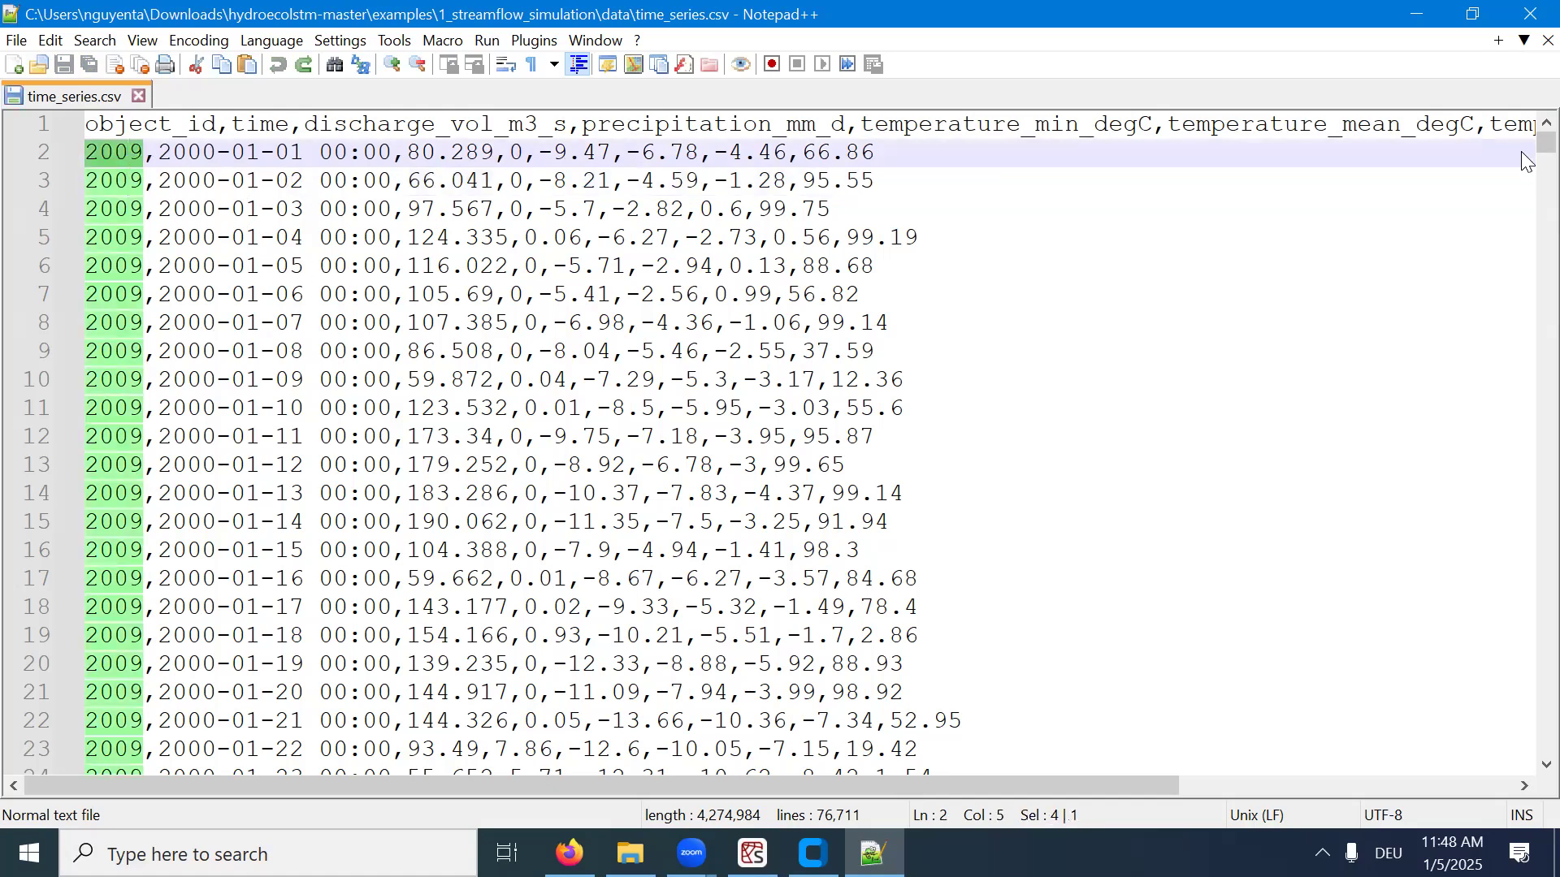
left_click_drag(1543, 145, 1527, 208)
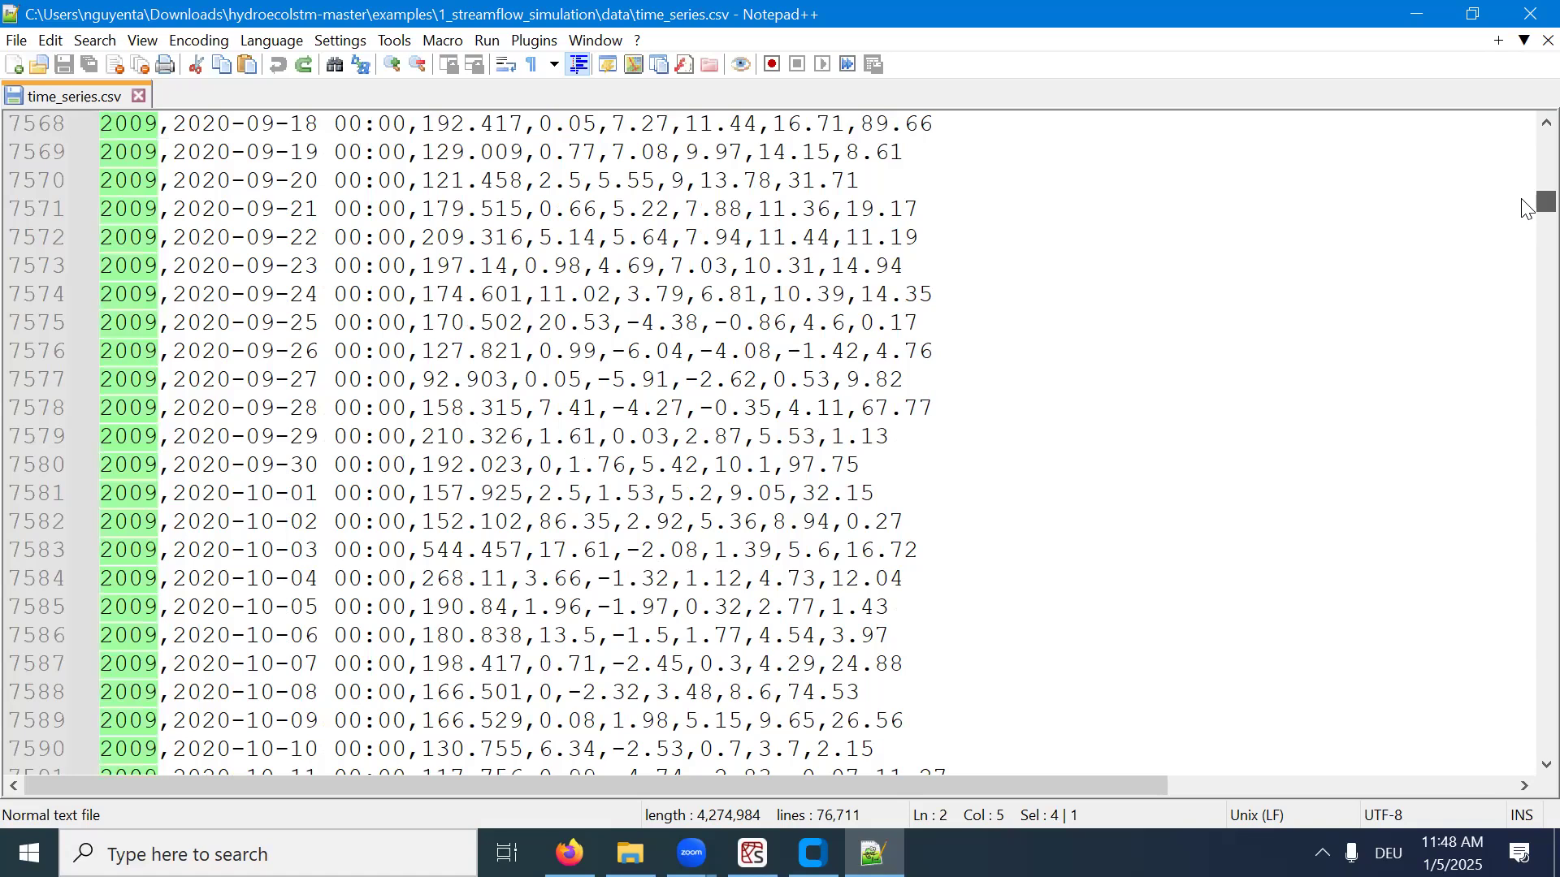
scroll(245, 499, "up", 7)
scroll(246, 499, "down", 20)
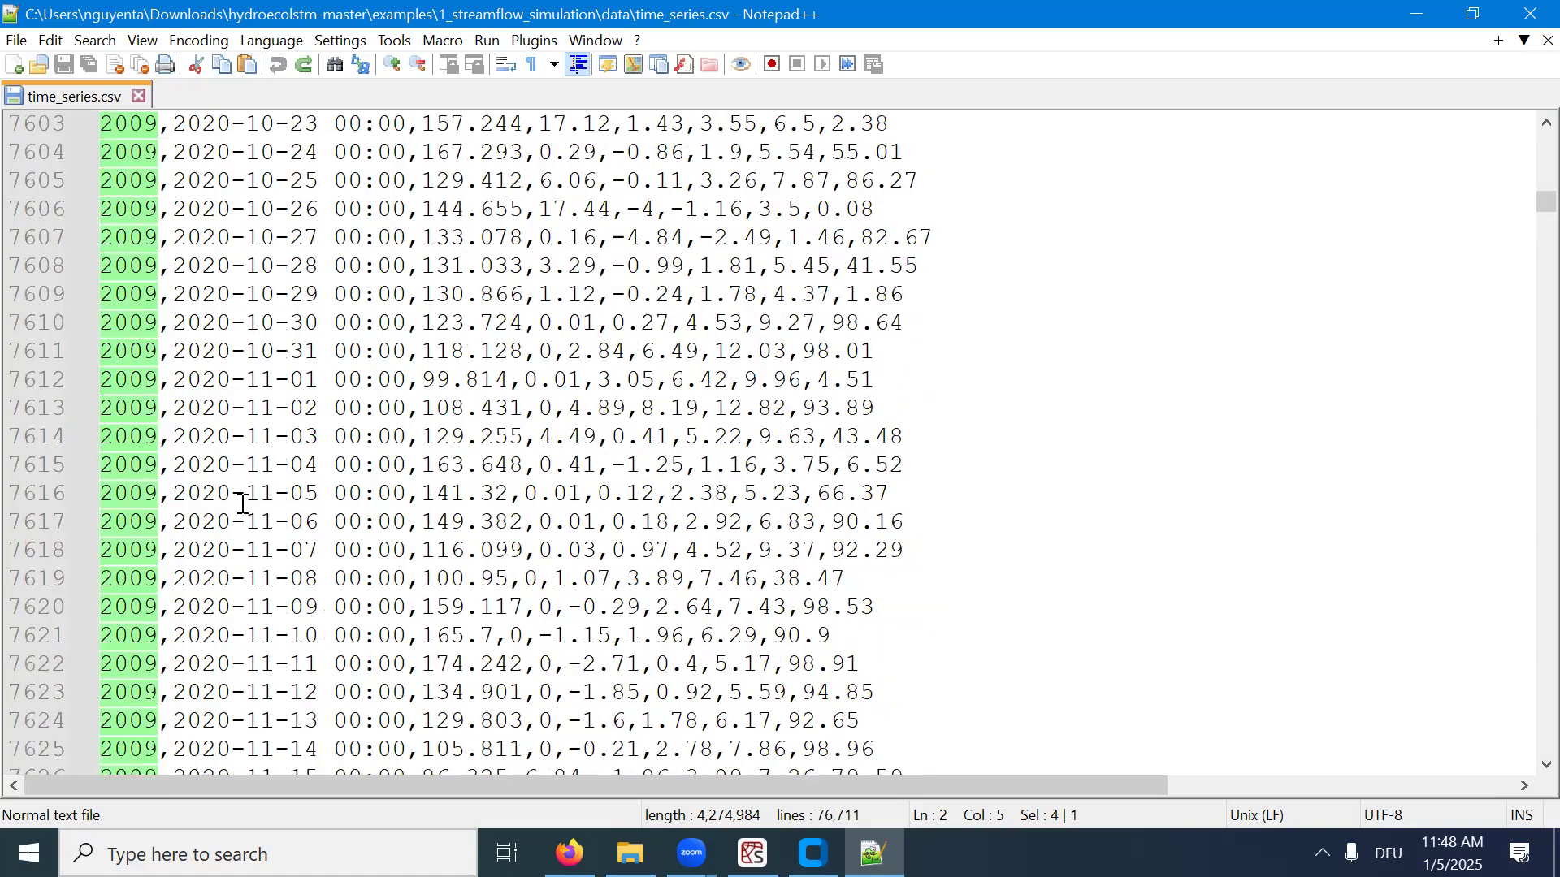
scroll(245, 499, "down", 15)
scroll(154, 282, "up", 4)
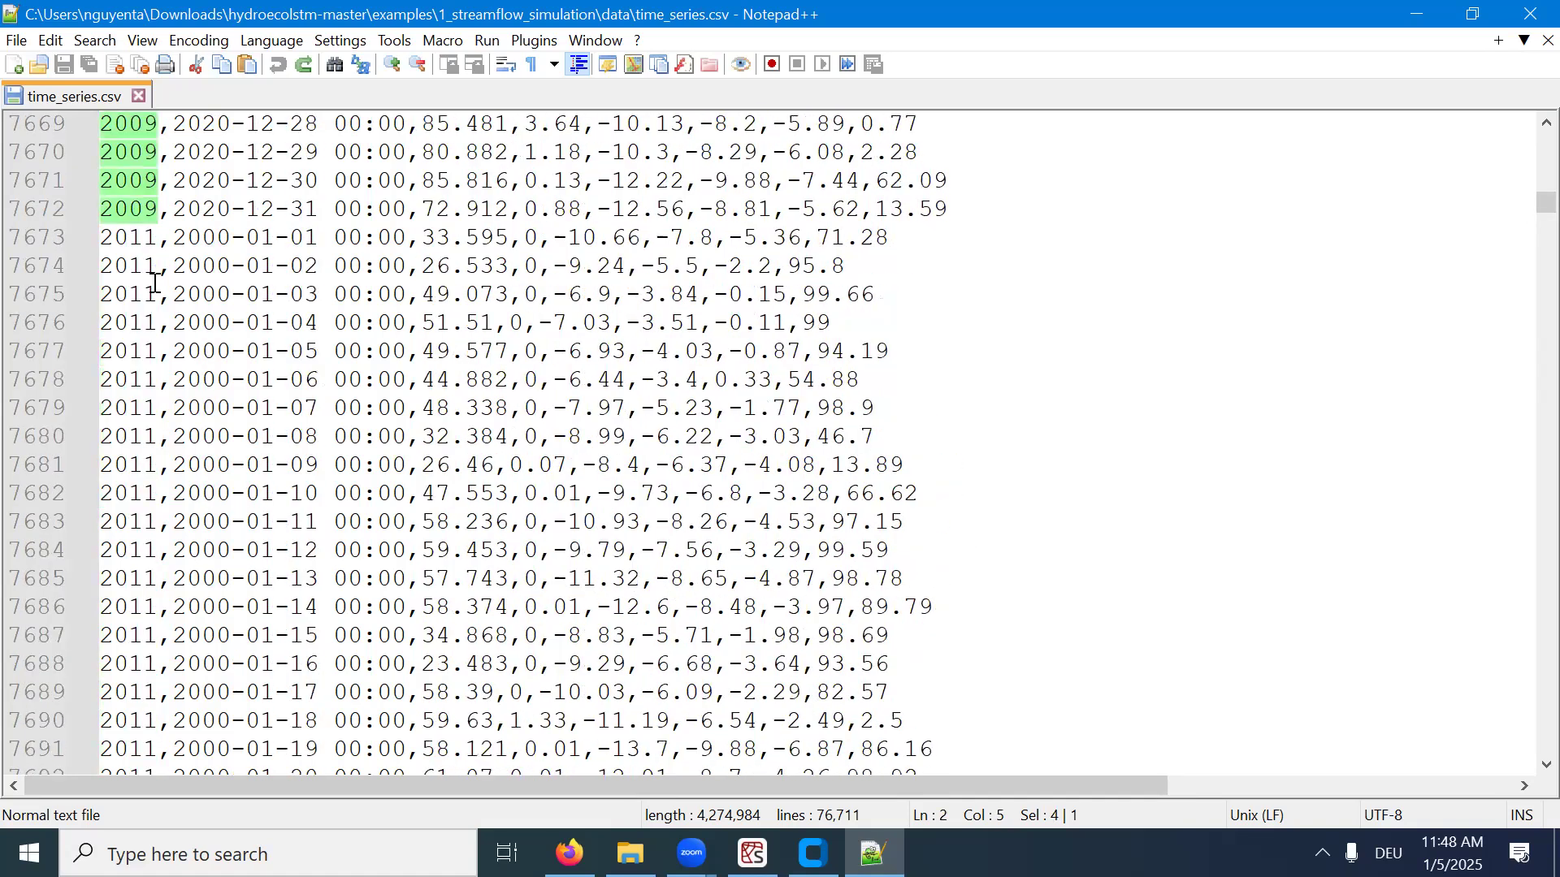
double_click(135, 243)
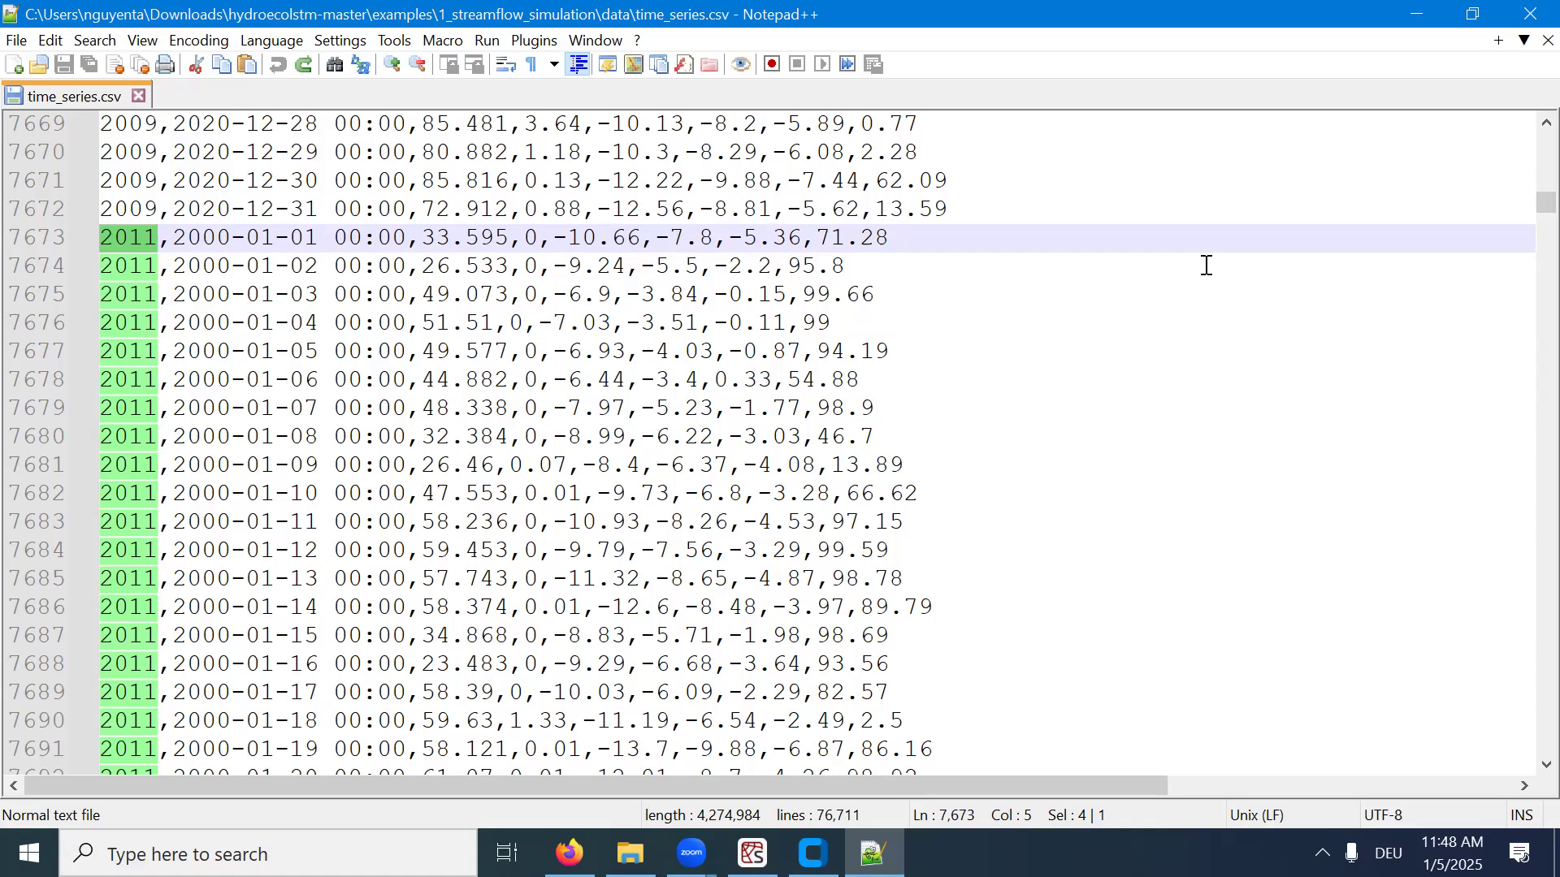
Examine the 2011 rows through the block's last date and the point where the following object's records begin.
left_click_drag(1536, 221, 1527, 274)
scroll(1015, 425, "down", 20)
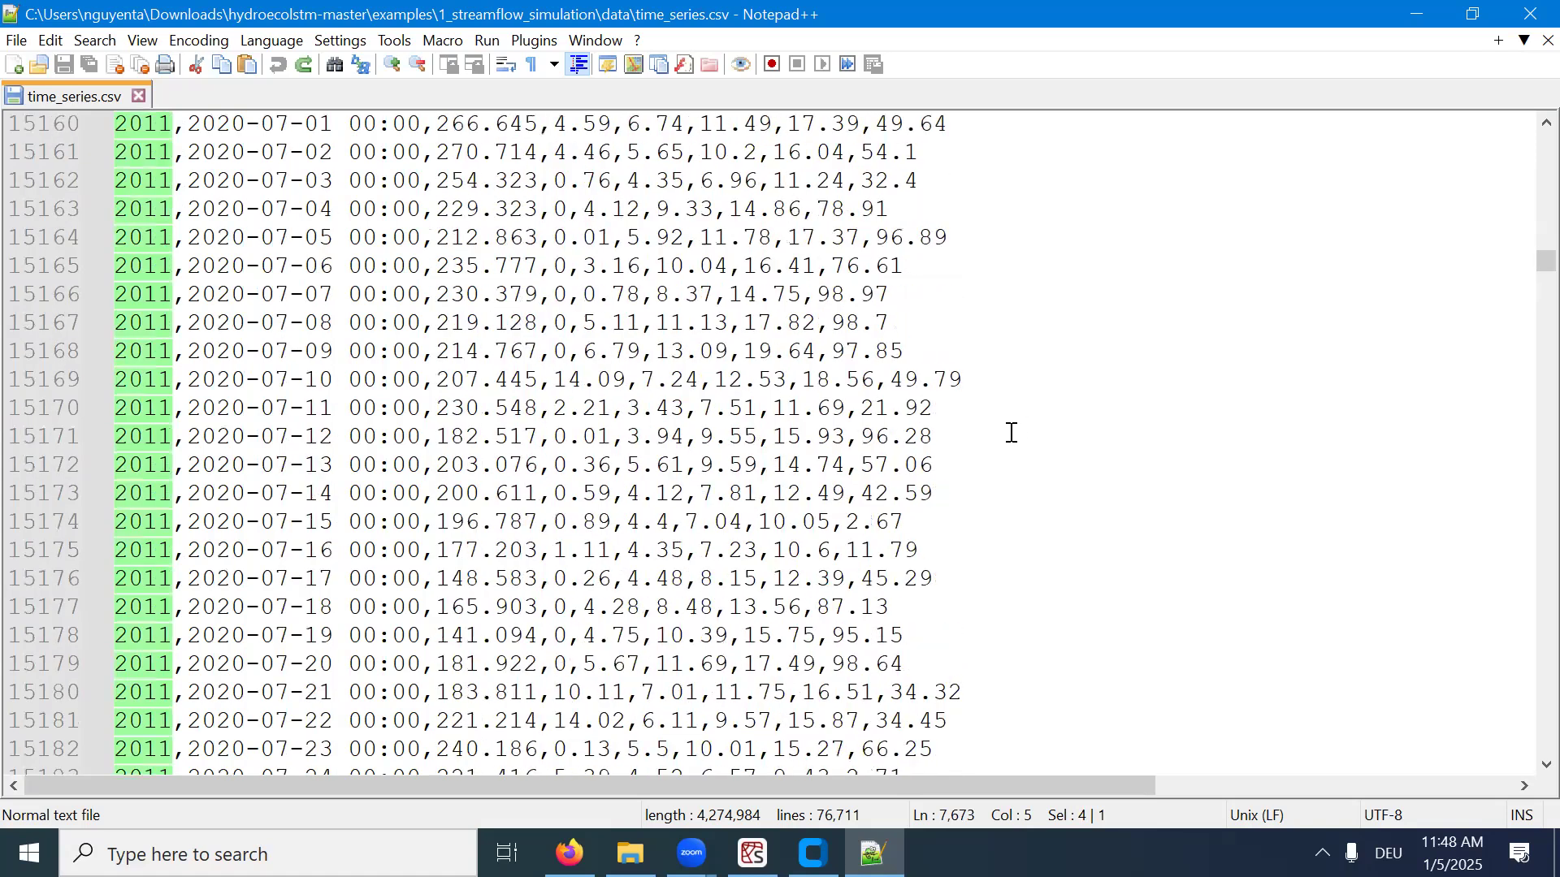
scroll(1011, 425, "down", 20)
scroll(1011, 425, "up", 10)
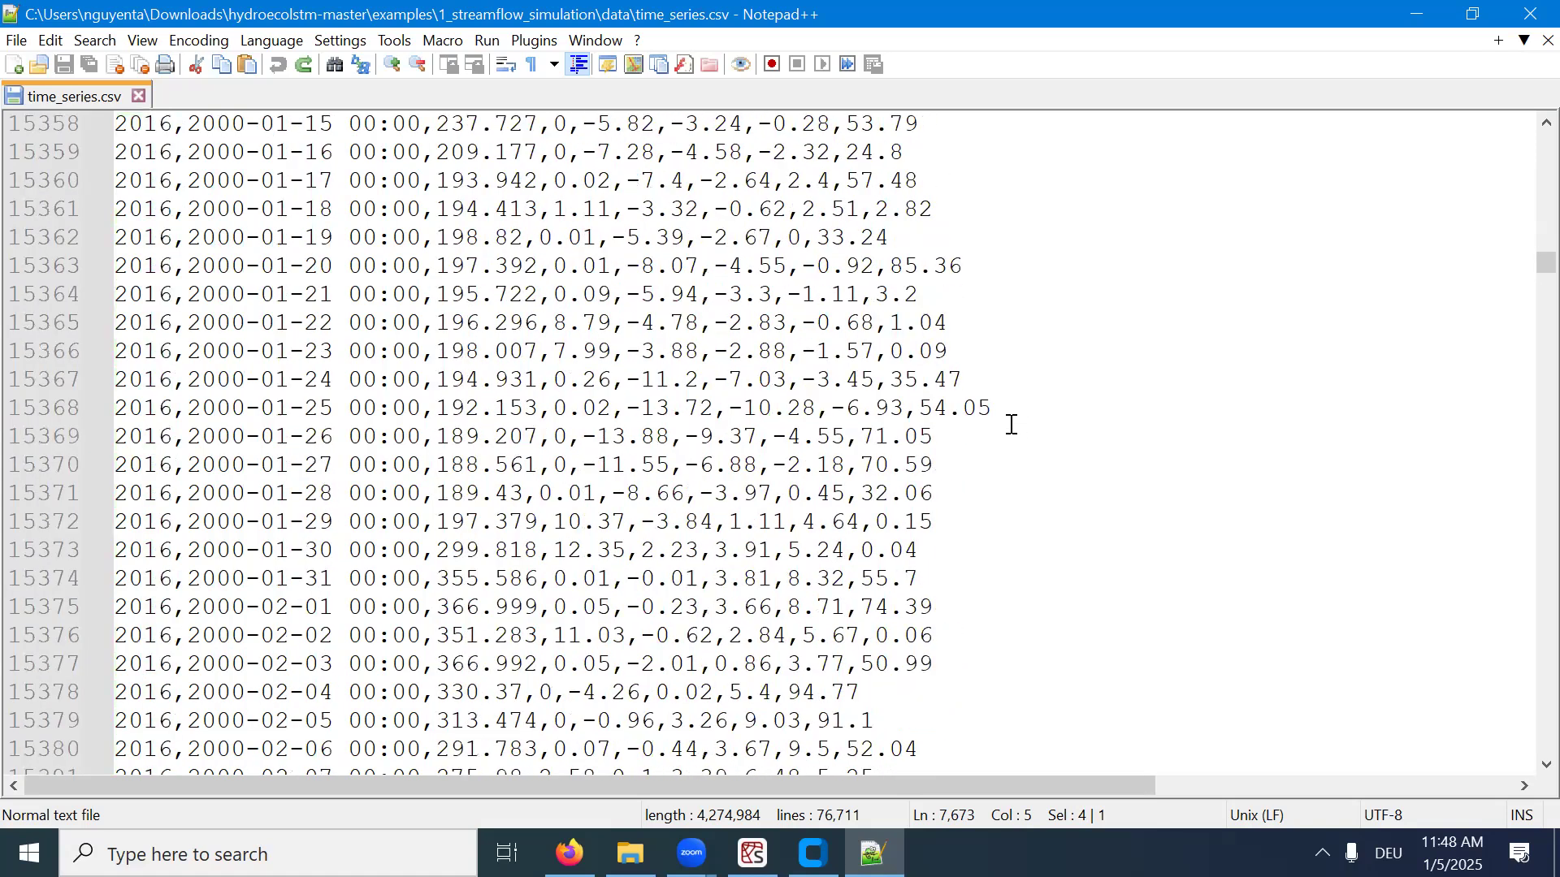
scroll(139, 411, "up", 2)
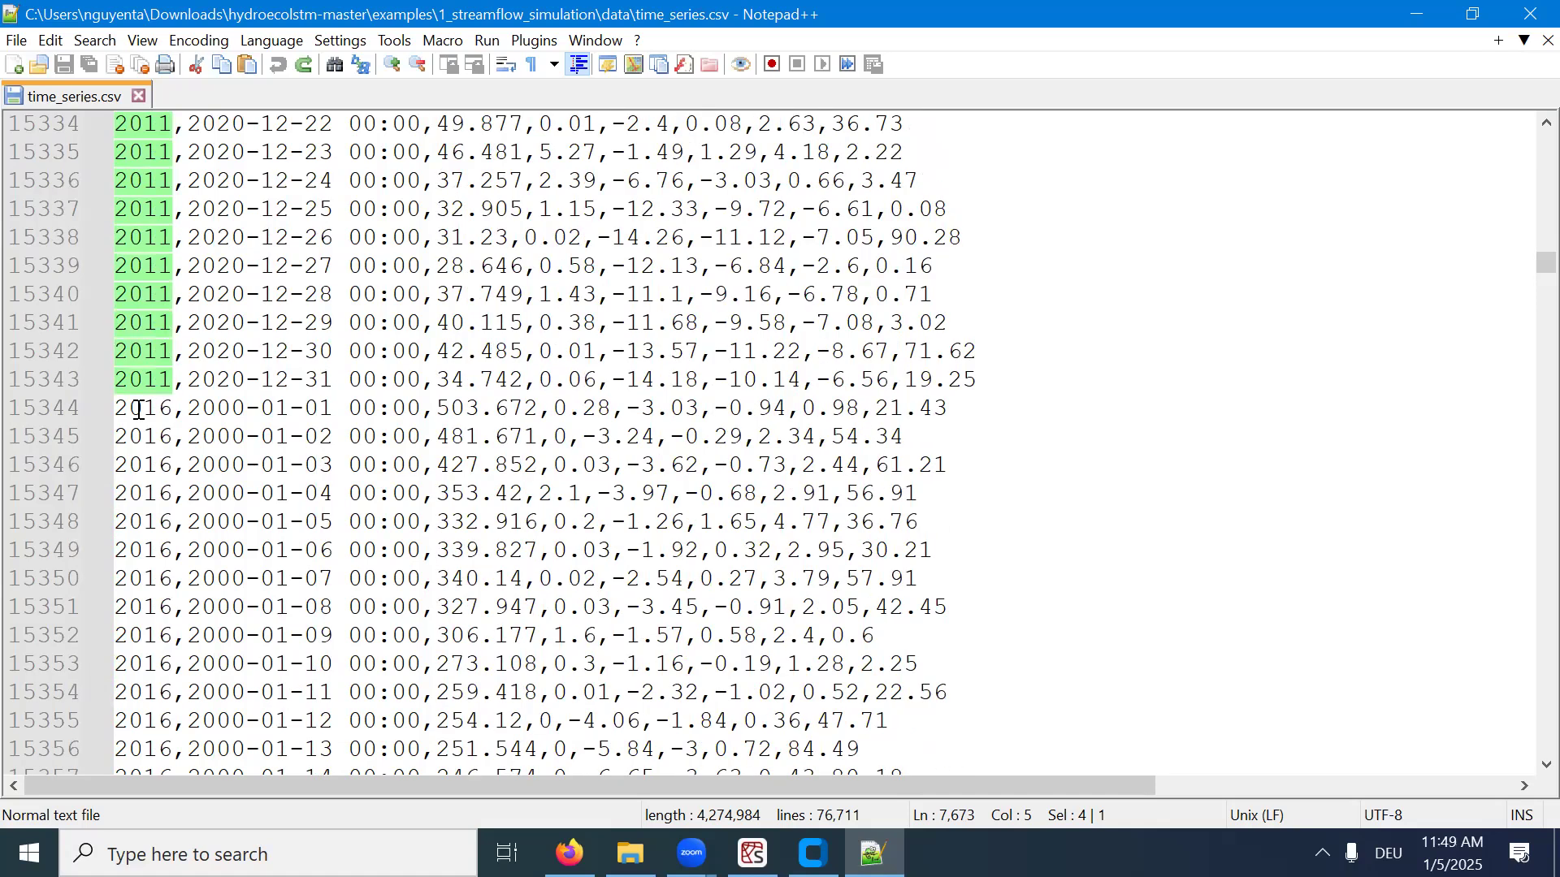
left_click(138, 410)
double_click(203, 381)
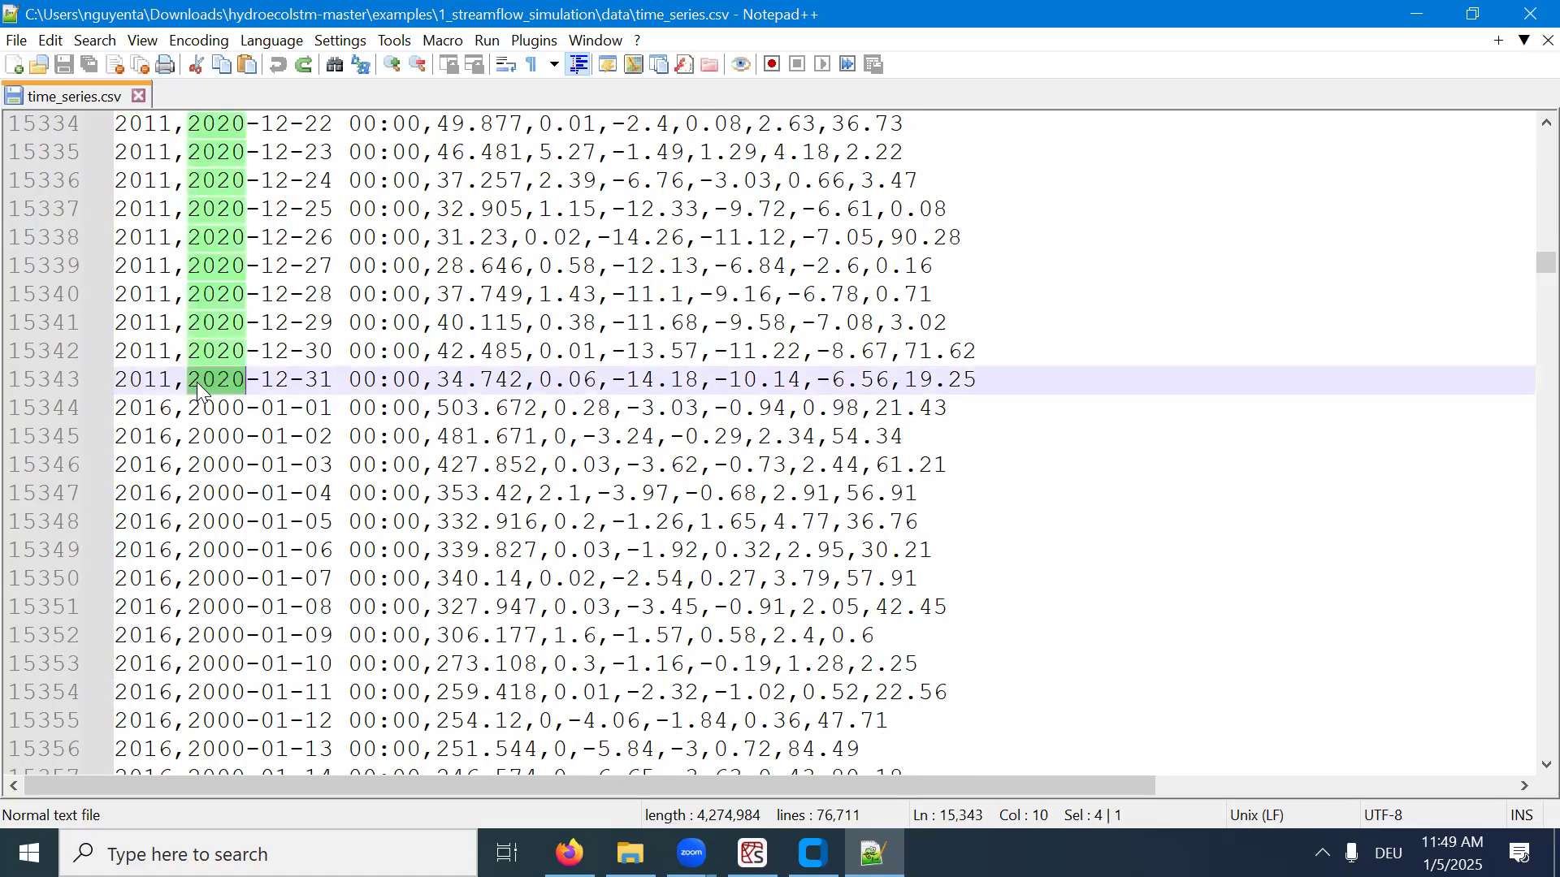
left_click(325, 381)
left_click(189, 381, "shift")
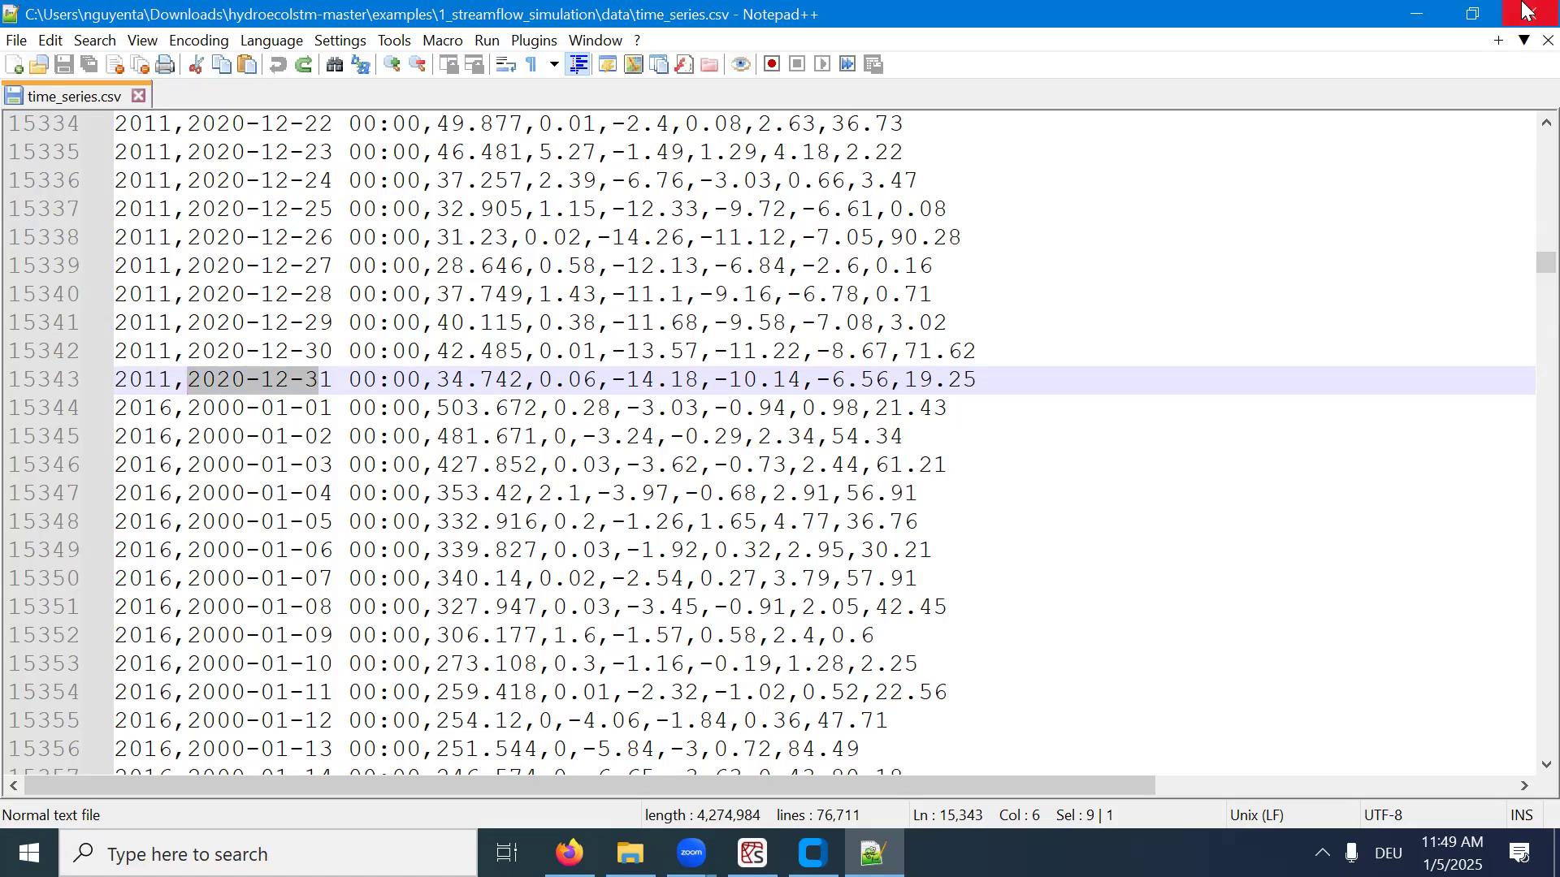
Switch back to HydroEcoLSTM and display the loaded dynamic data table.
left_click(1416, 14)
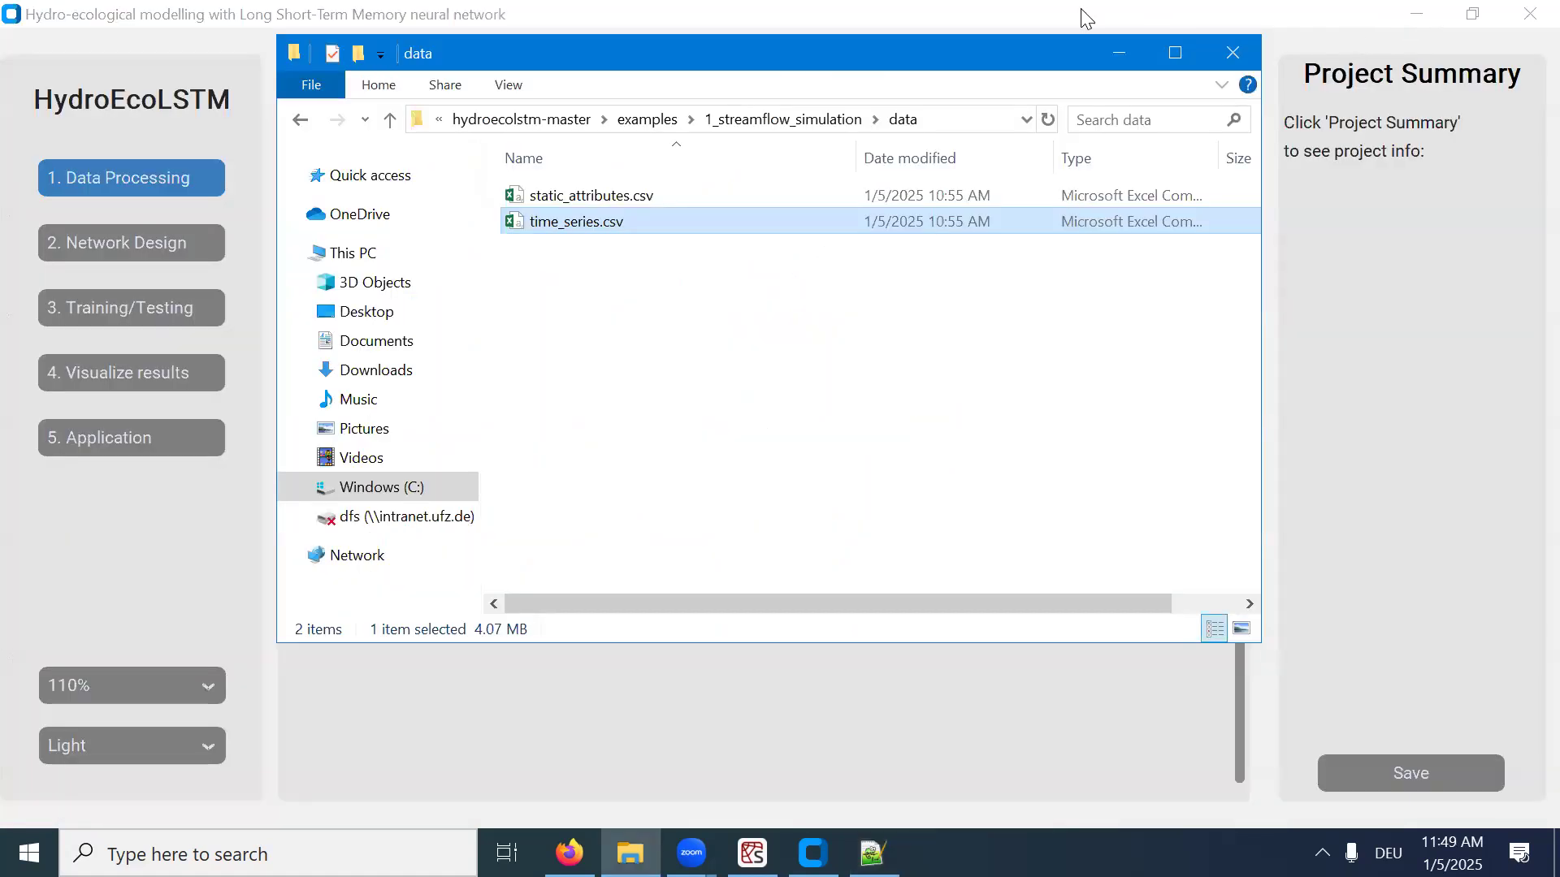
key("Return")
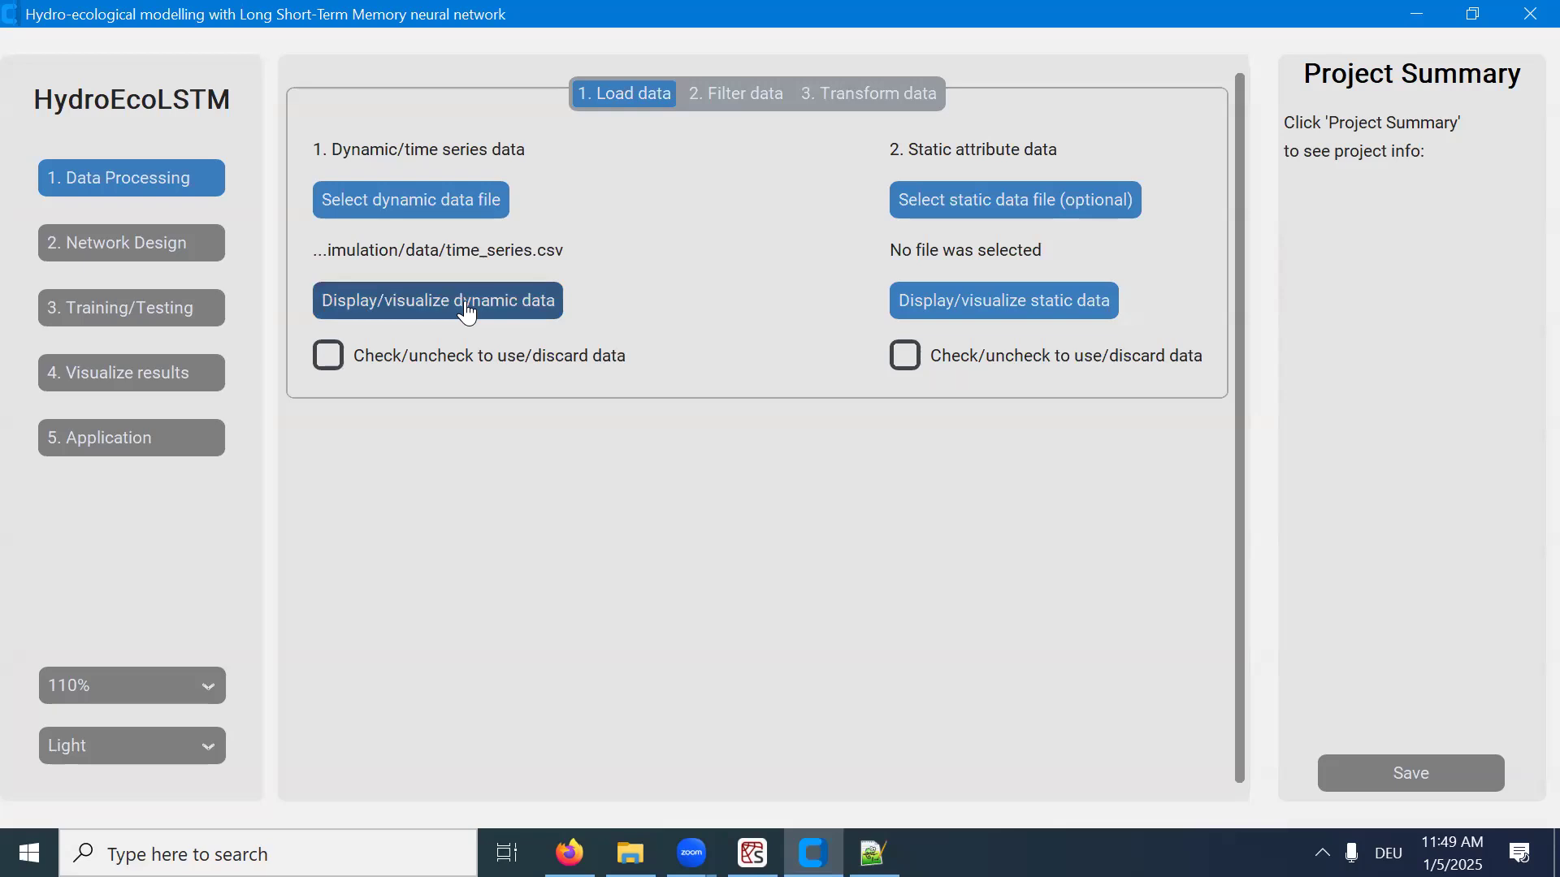
left_click(464, 301)
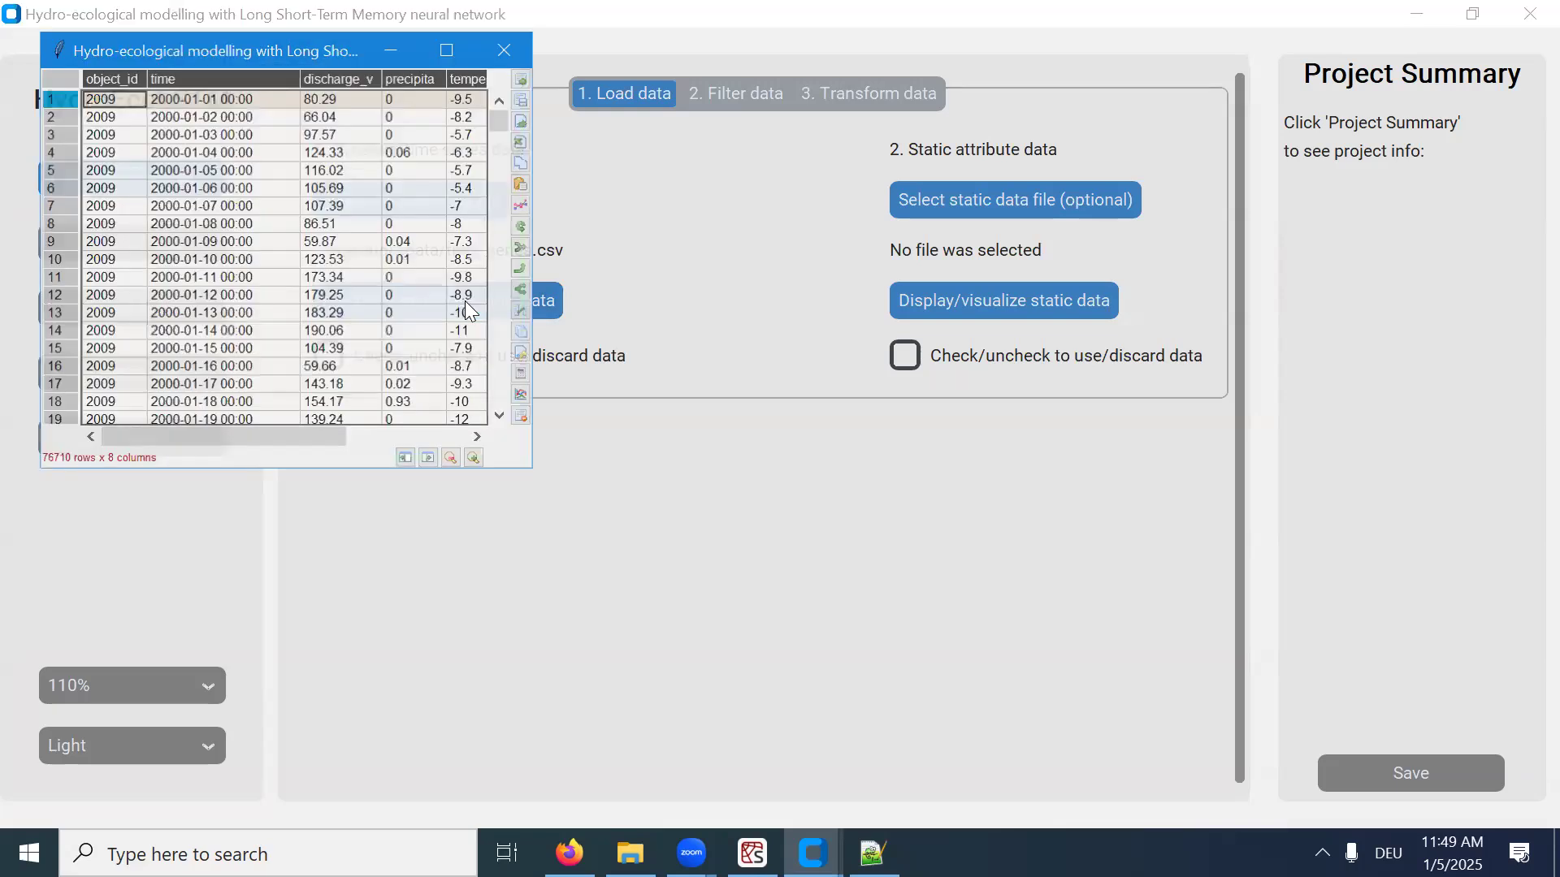
Widen the table window to show all columns and plot the object_id and discharge_vol_m3_s columns.
left_click(353, 81)
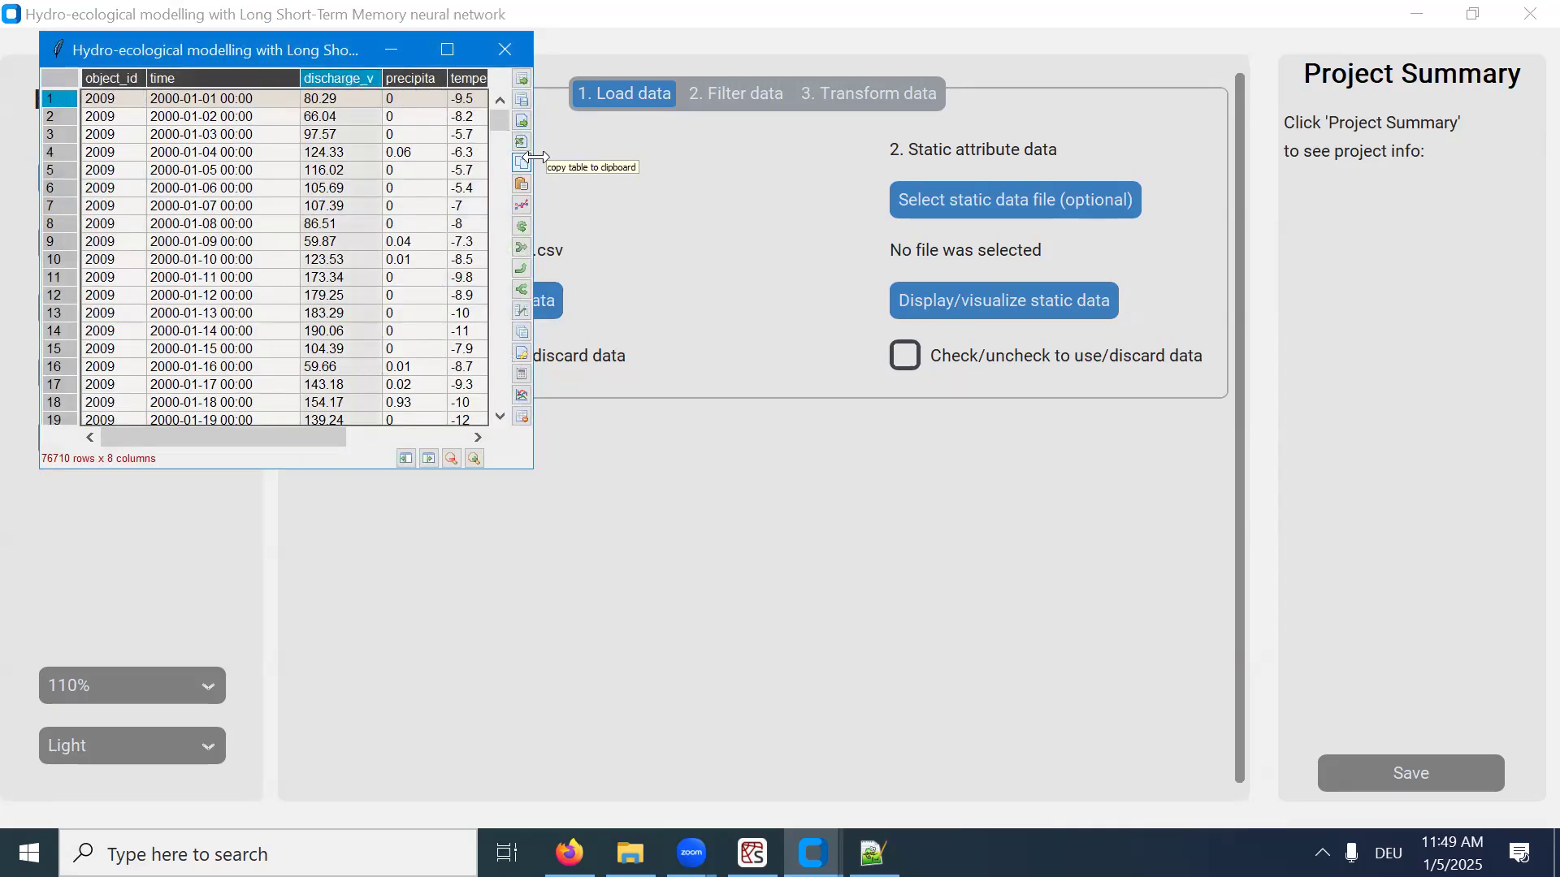
left_click_drag(534, 157, 796, 157)
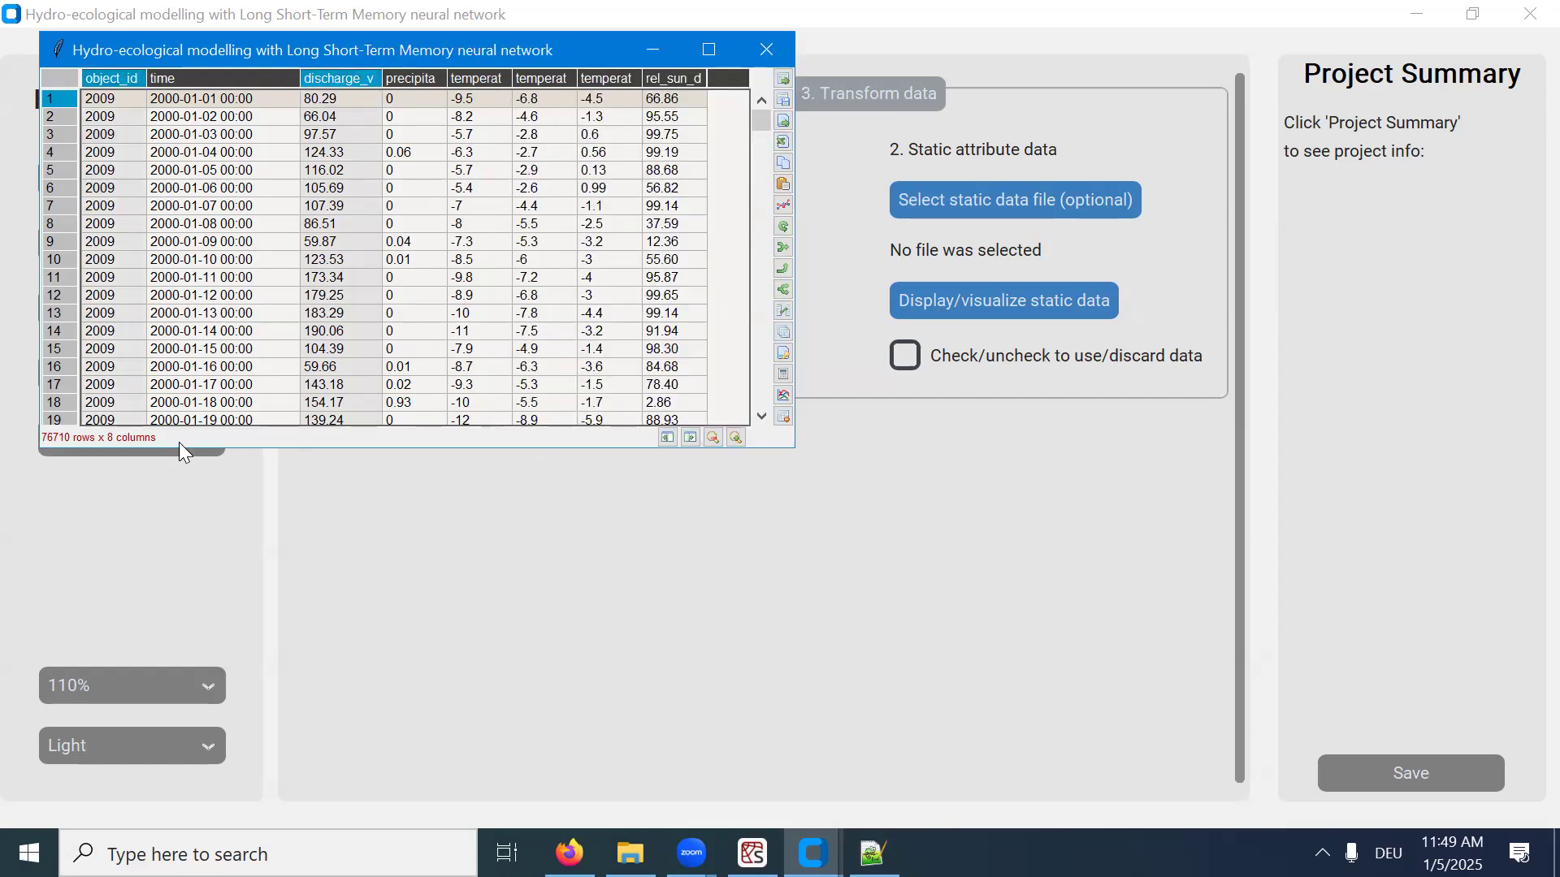
left_click(787, 205)
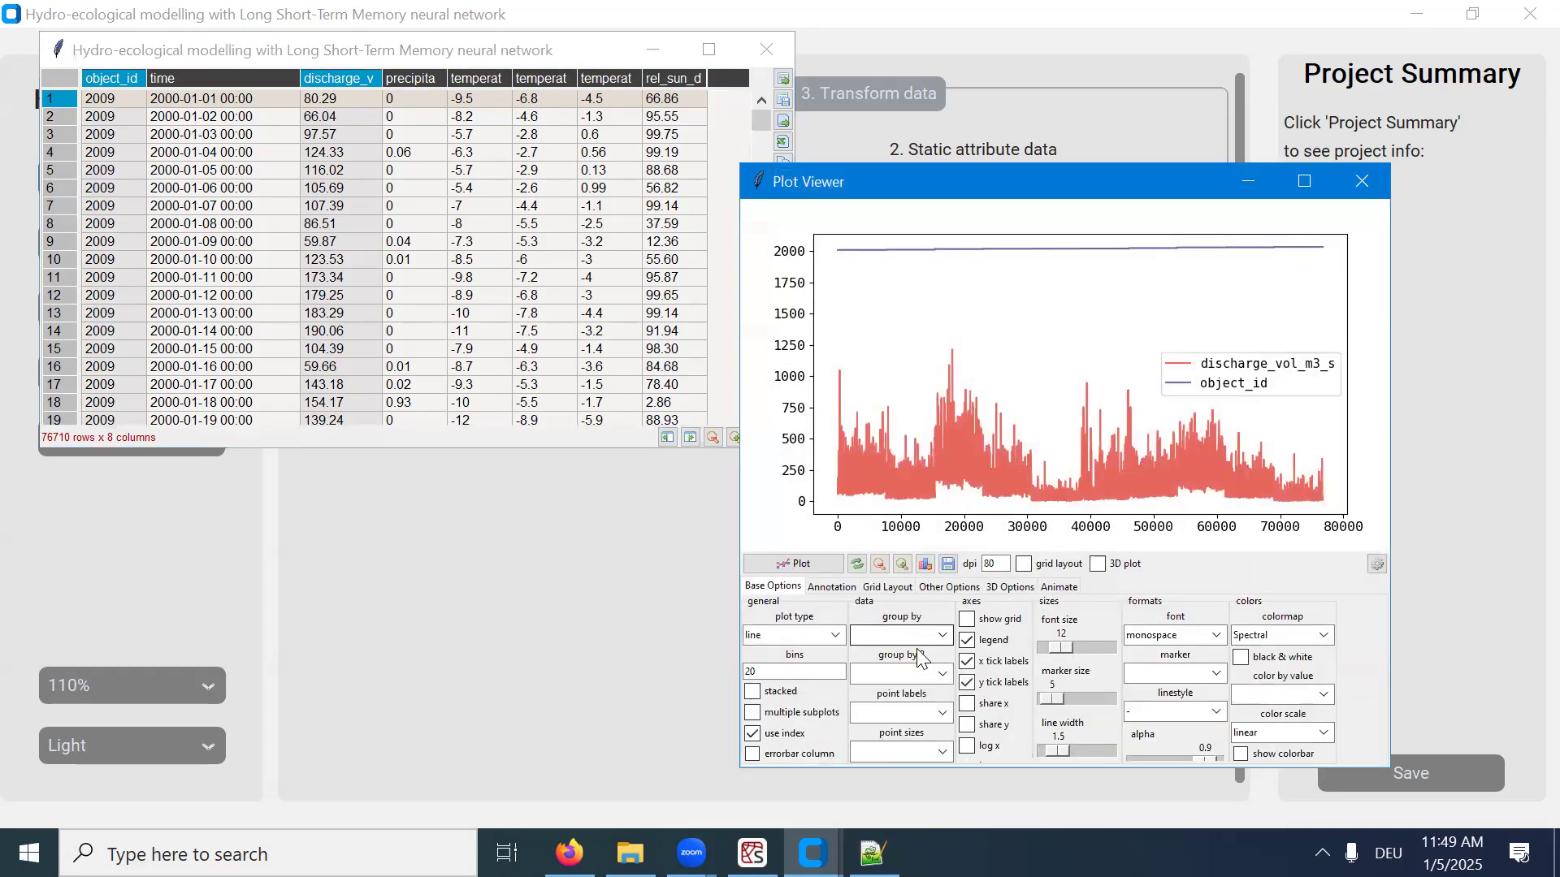
Redraw the discharge line plot grouped by object_id with multiple subplots, enlarge the plot window for viewing, and close it.
left_click(942, 635)
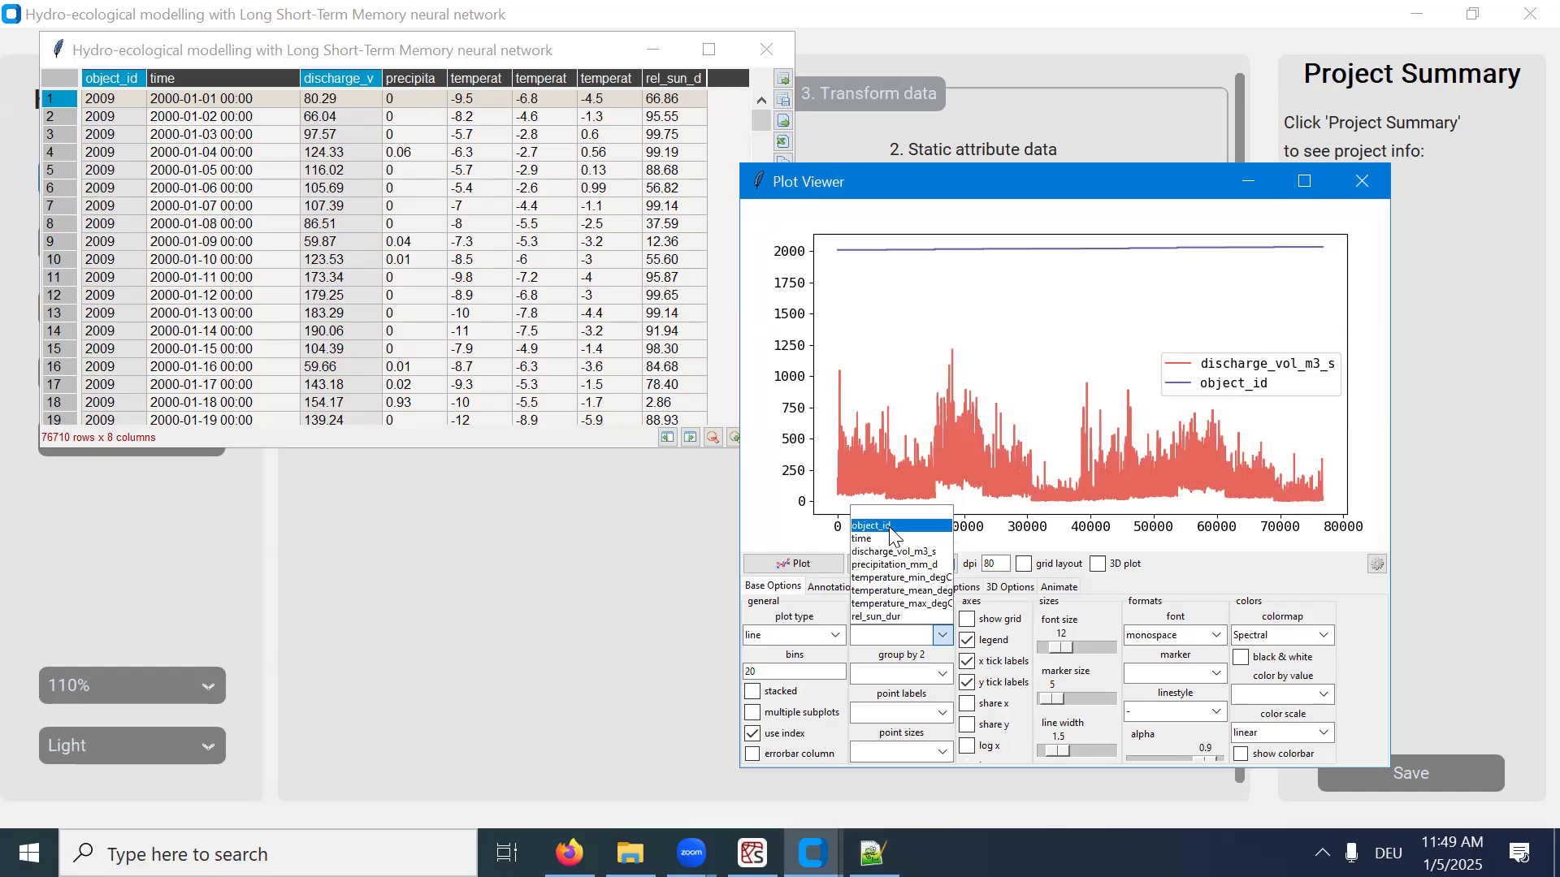
left_click(890, 528)
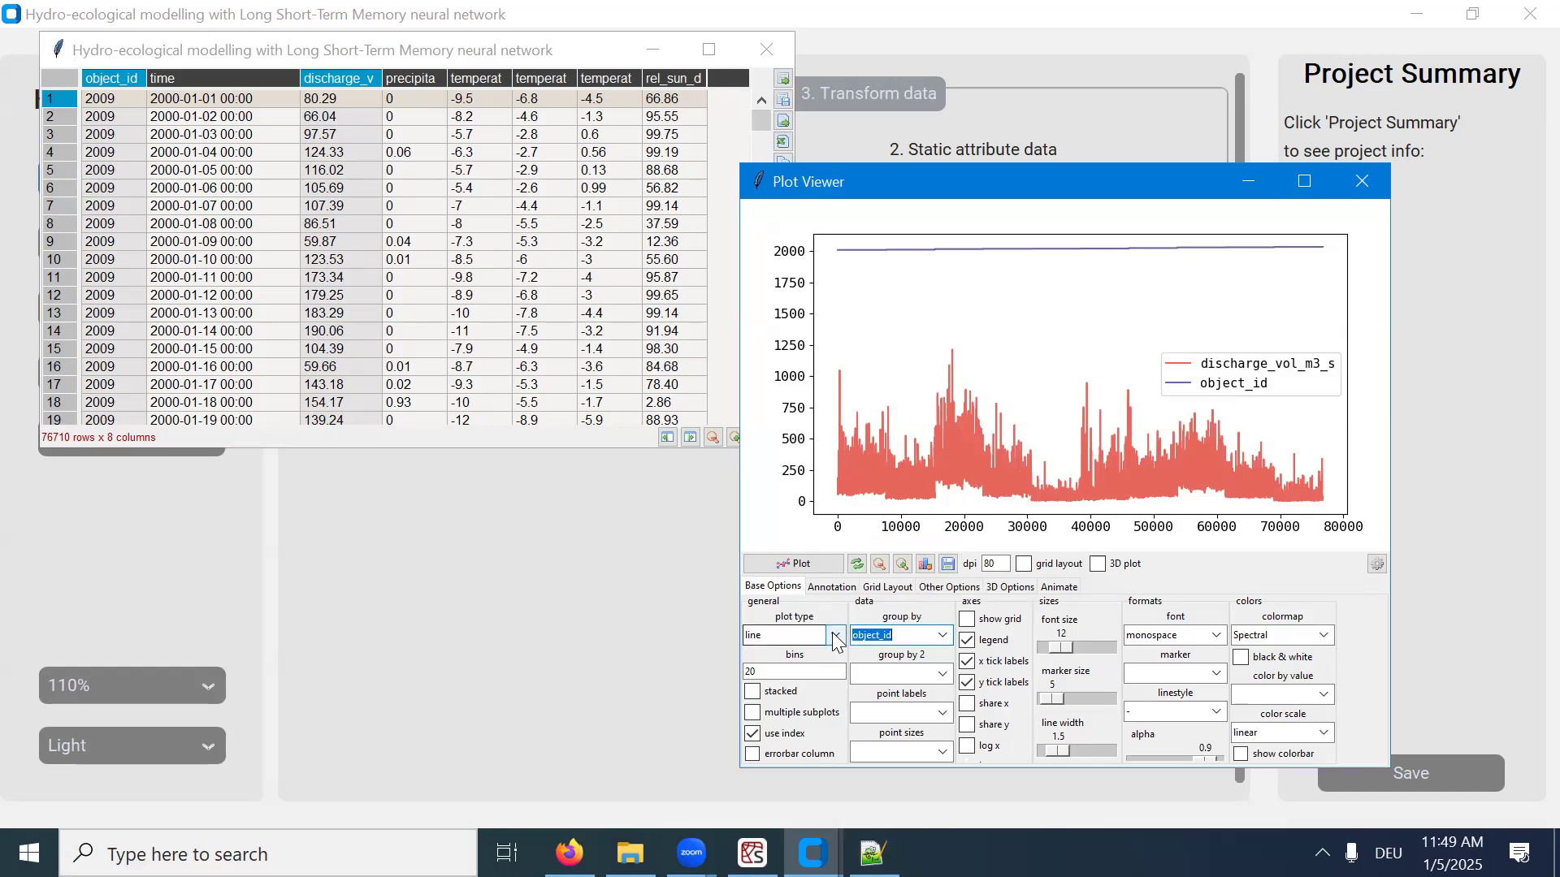
left_click(752, 713)
left_click(785, 566)
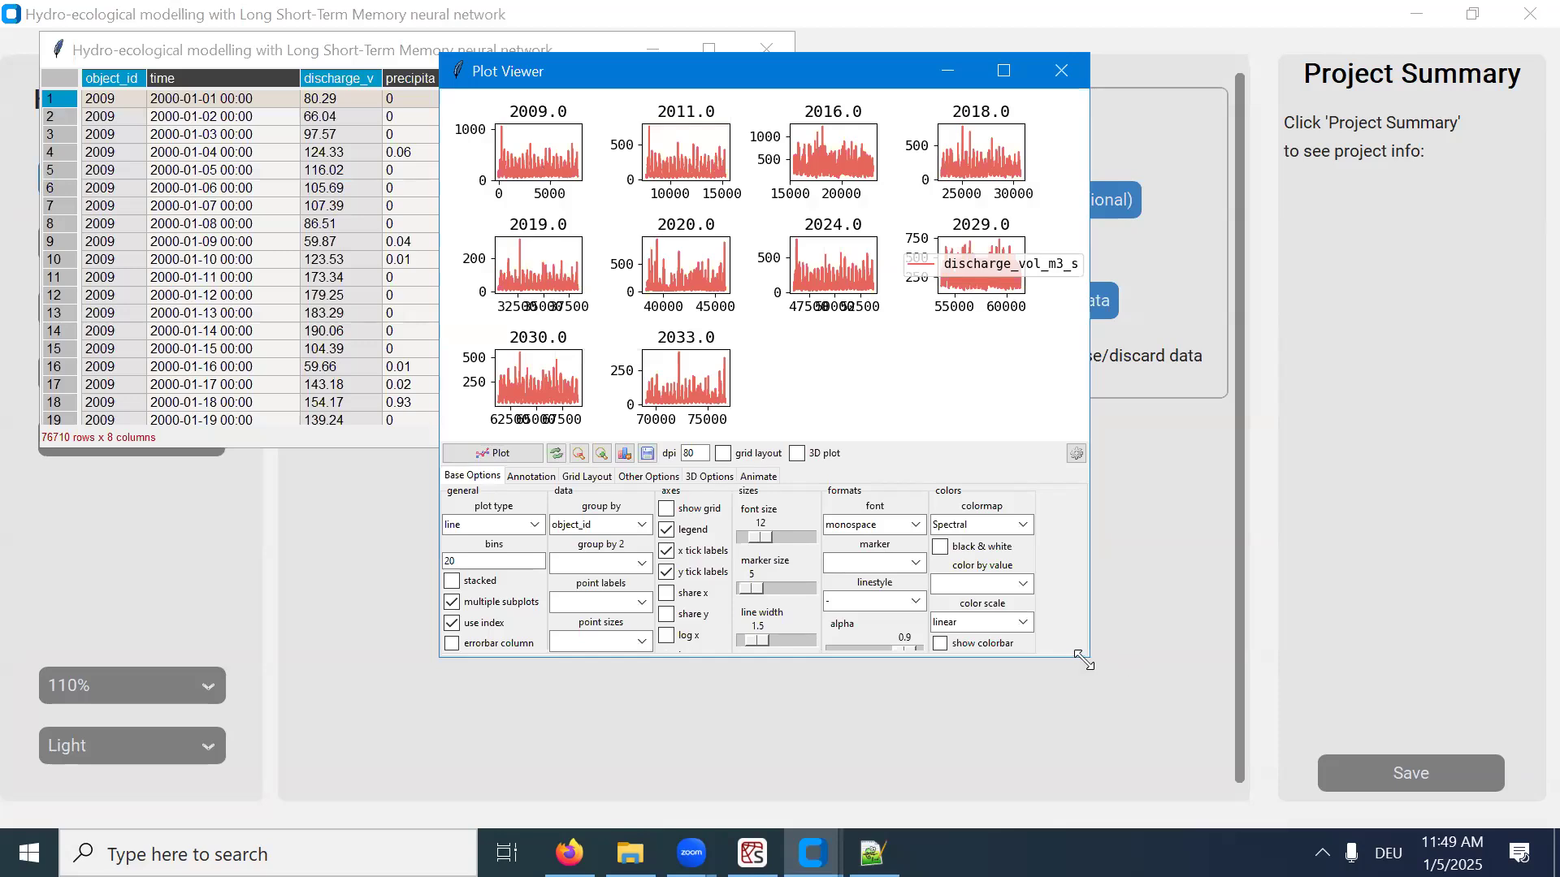
left_click_drag(1083, 659, 1273, 746)
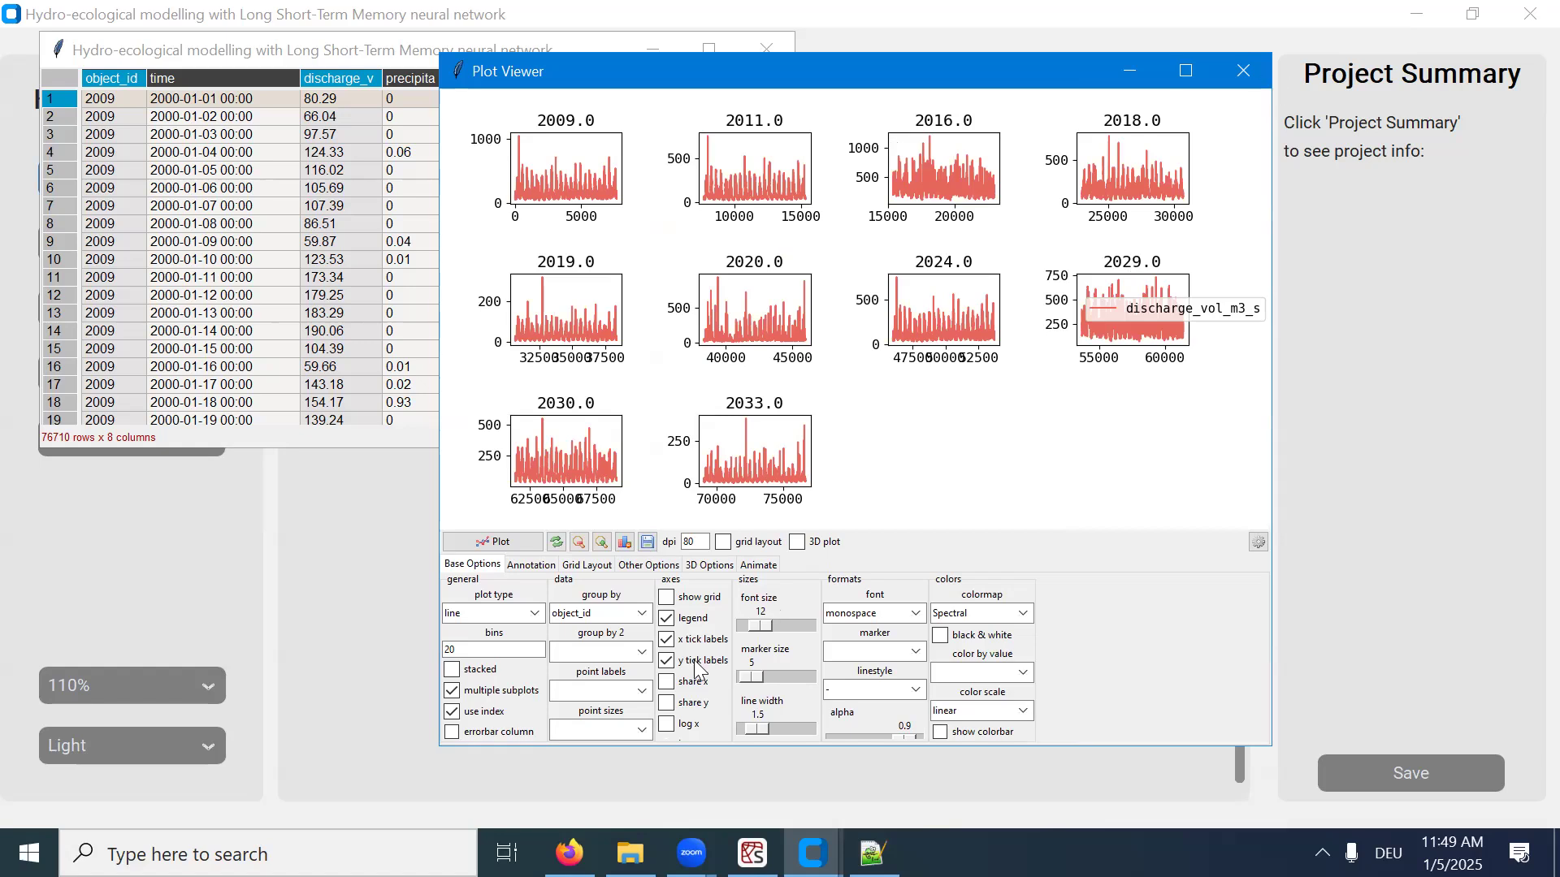
left_click(969, 616)
left_click(1241, 73)
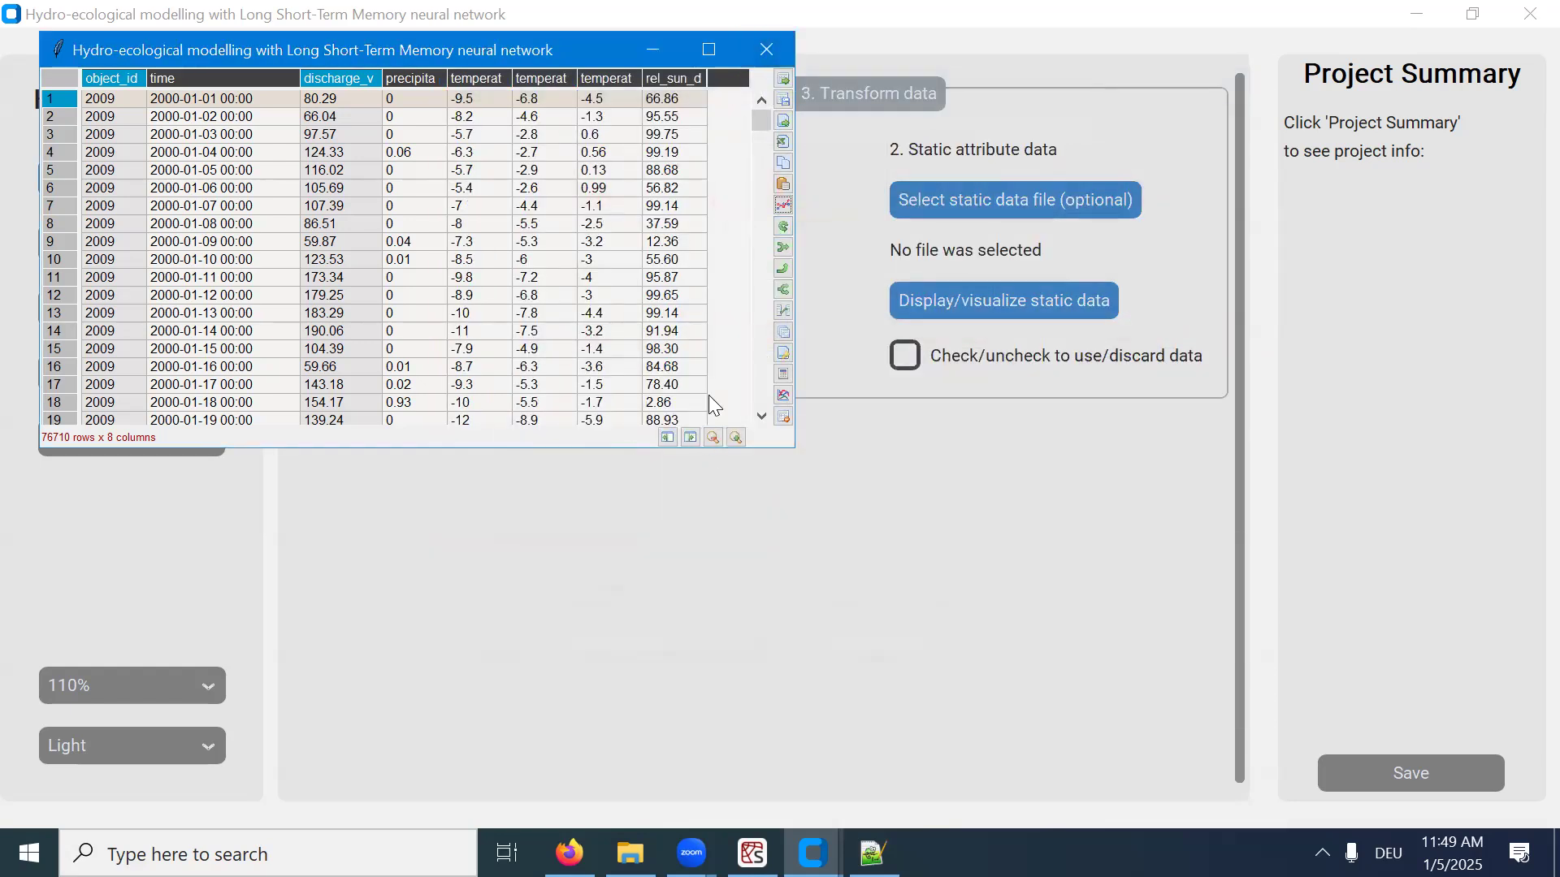
Close the dynamic data table and mark the dynamic data for use.
left_click(767, 52)
left_click(328, 355)
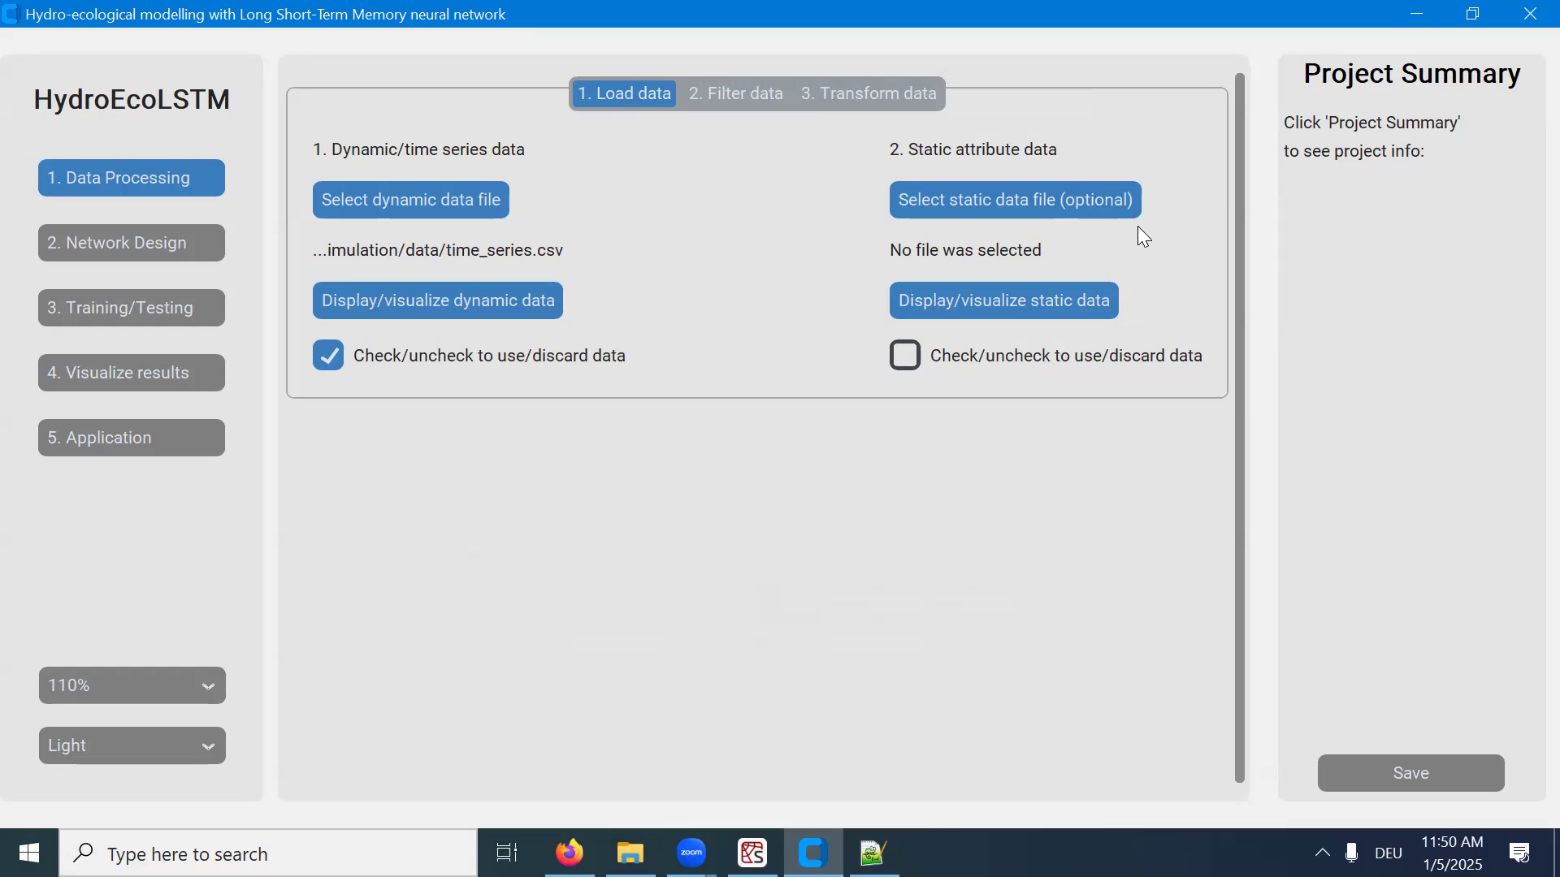
Load static_attributes.csv as the static data file and mark the static data for use.
left_click(1094, 208)
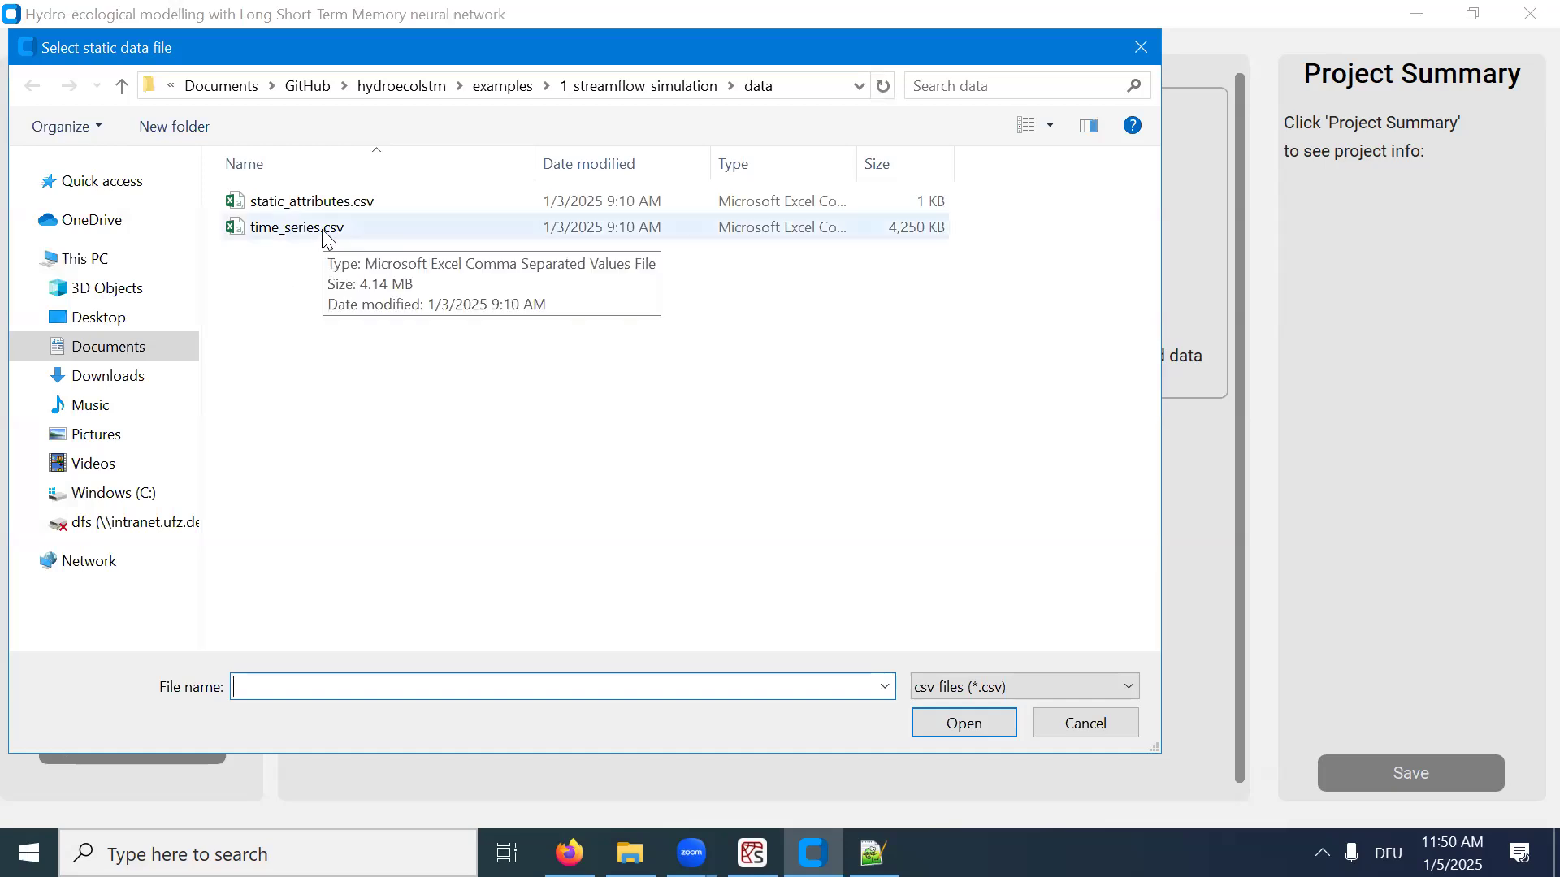
left_click(352, 200)
double_click(352, 200)
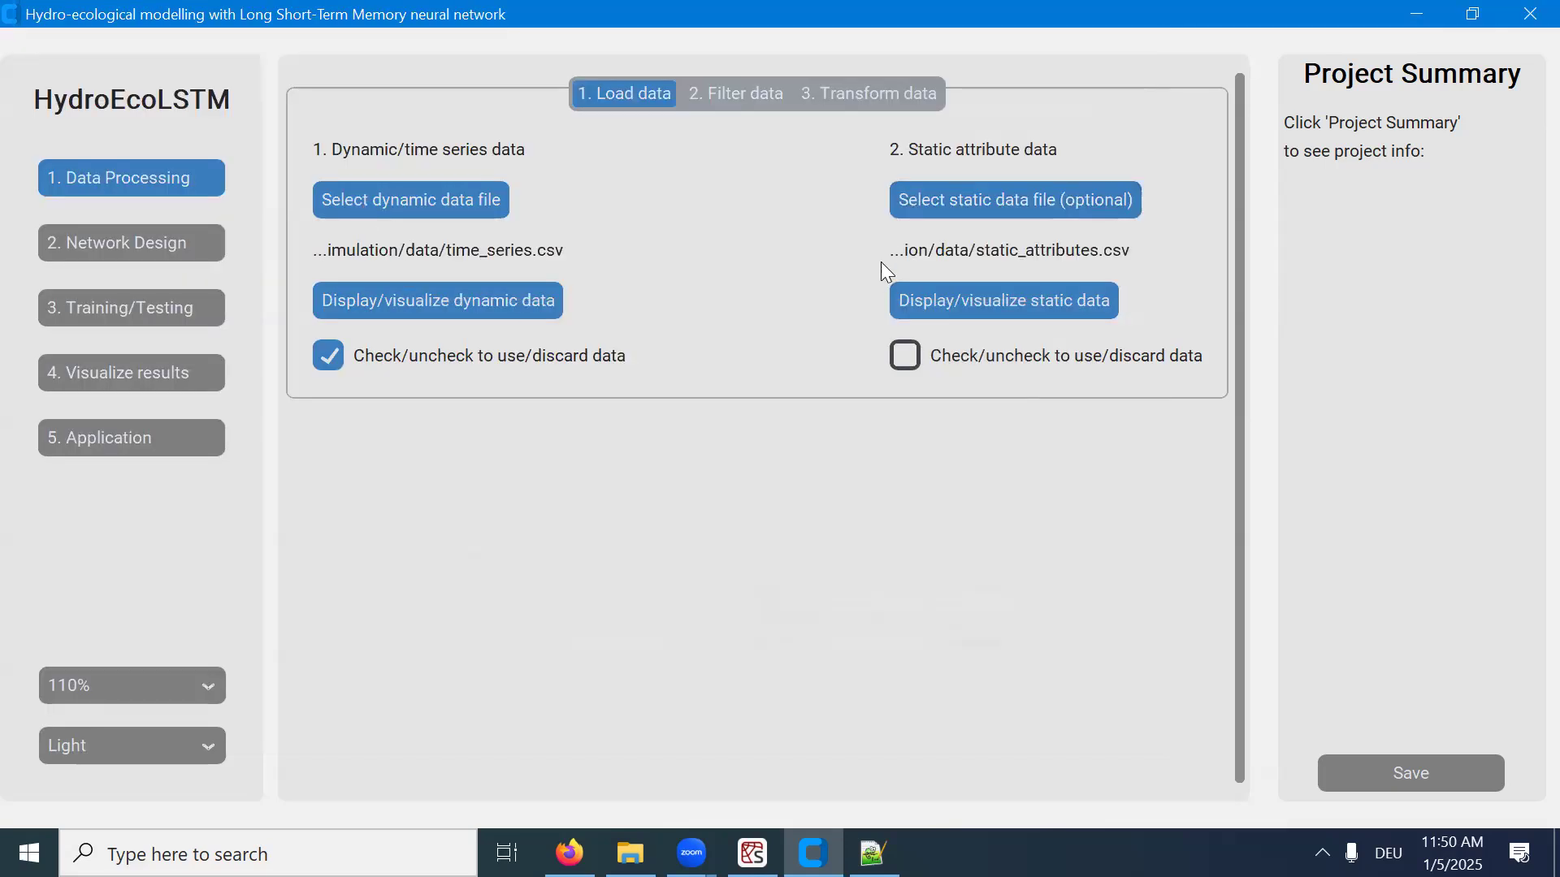
left_click(906, 357)
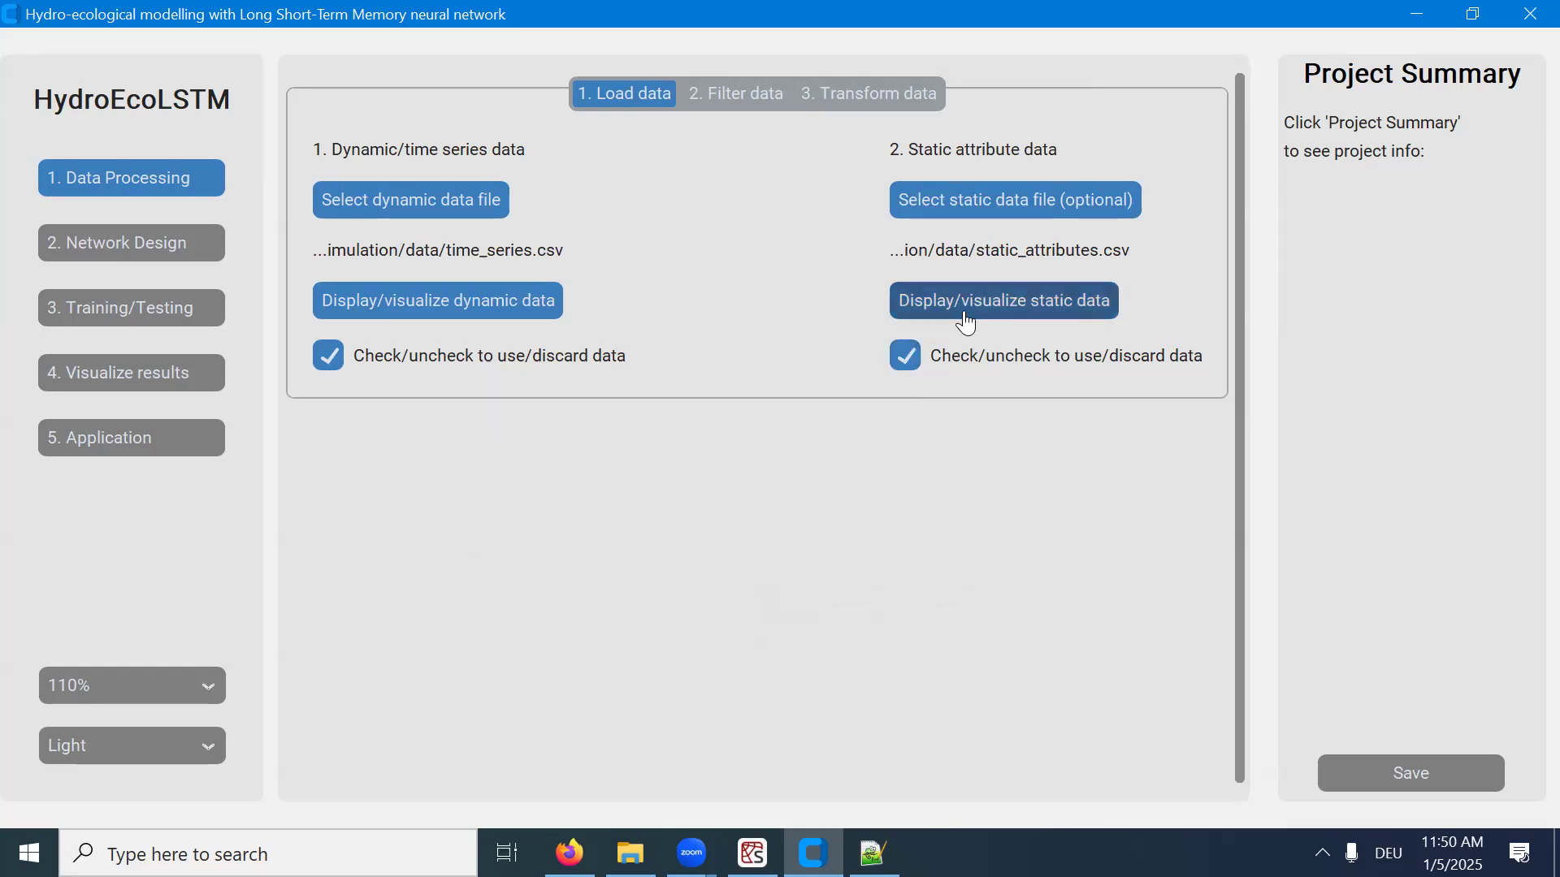
Display the static attribute table and move it clear of the navigation buttons.
left_click(979, 315)
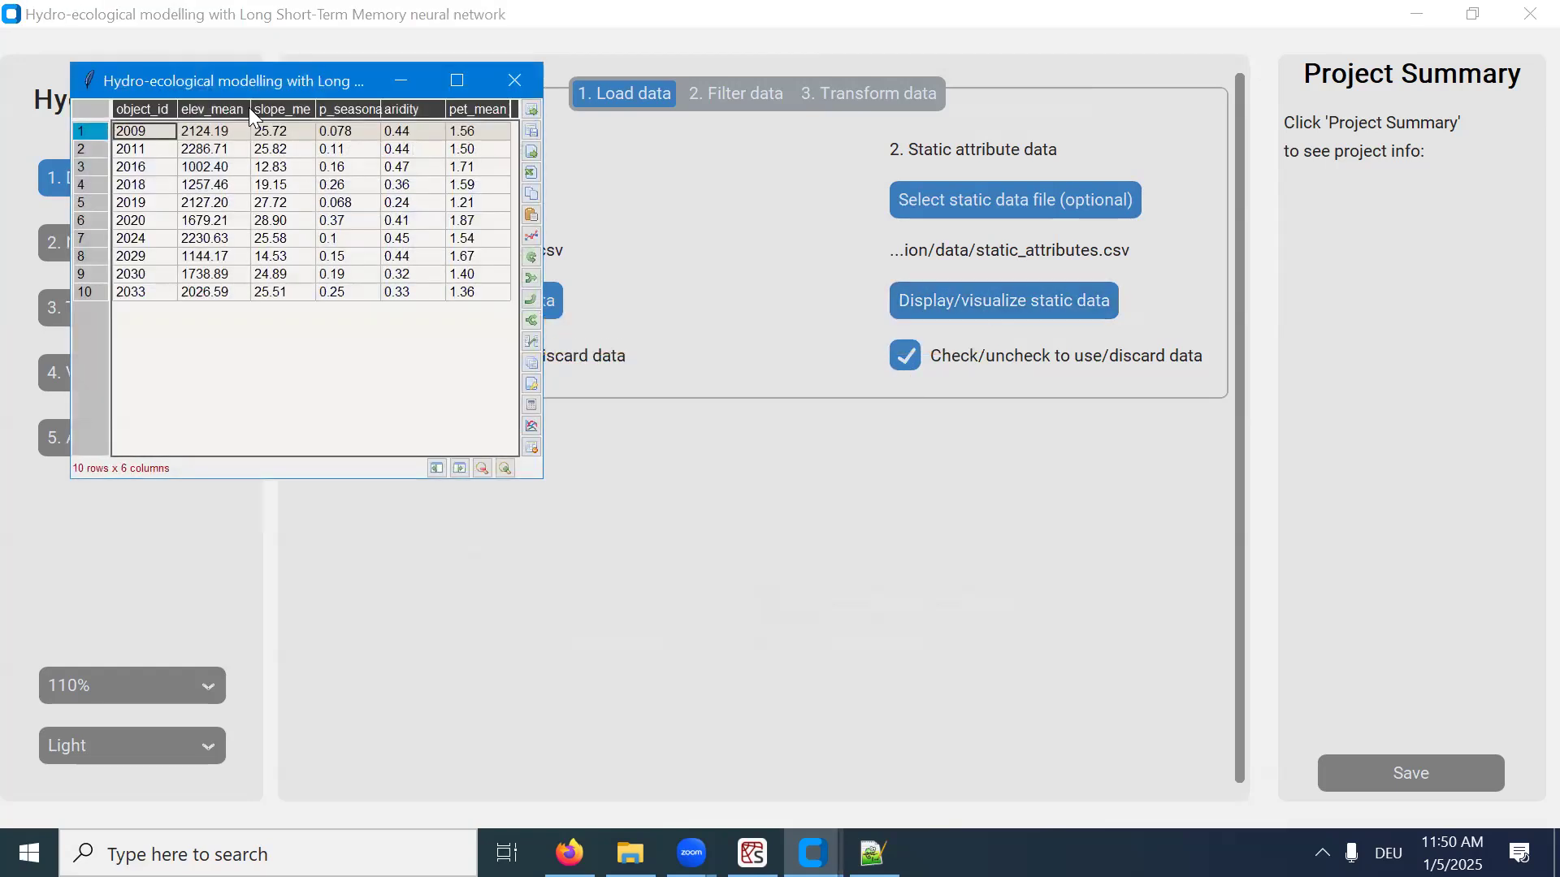
left_click_drag(232, 88, 760, 265)
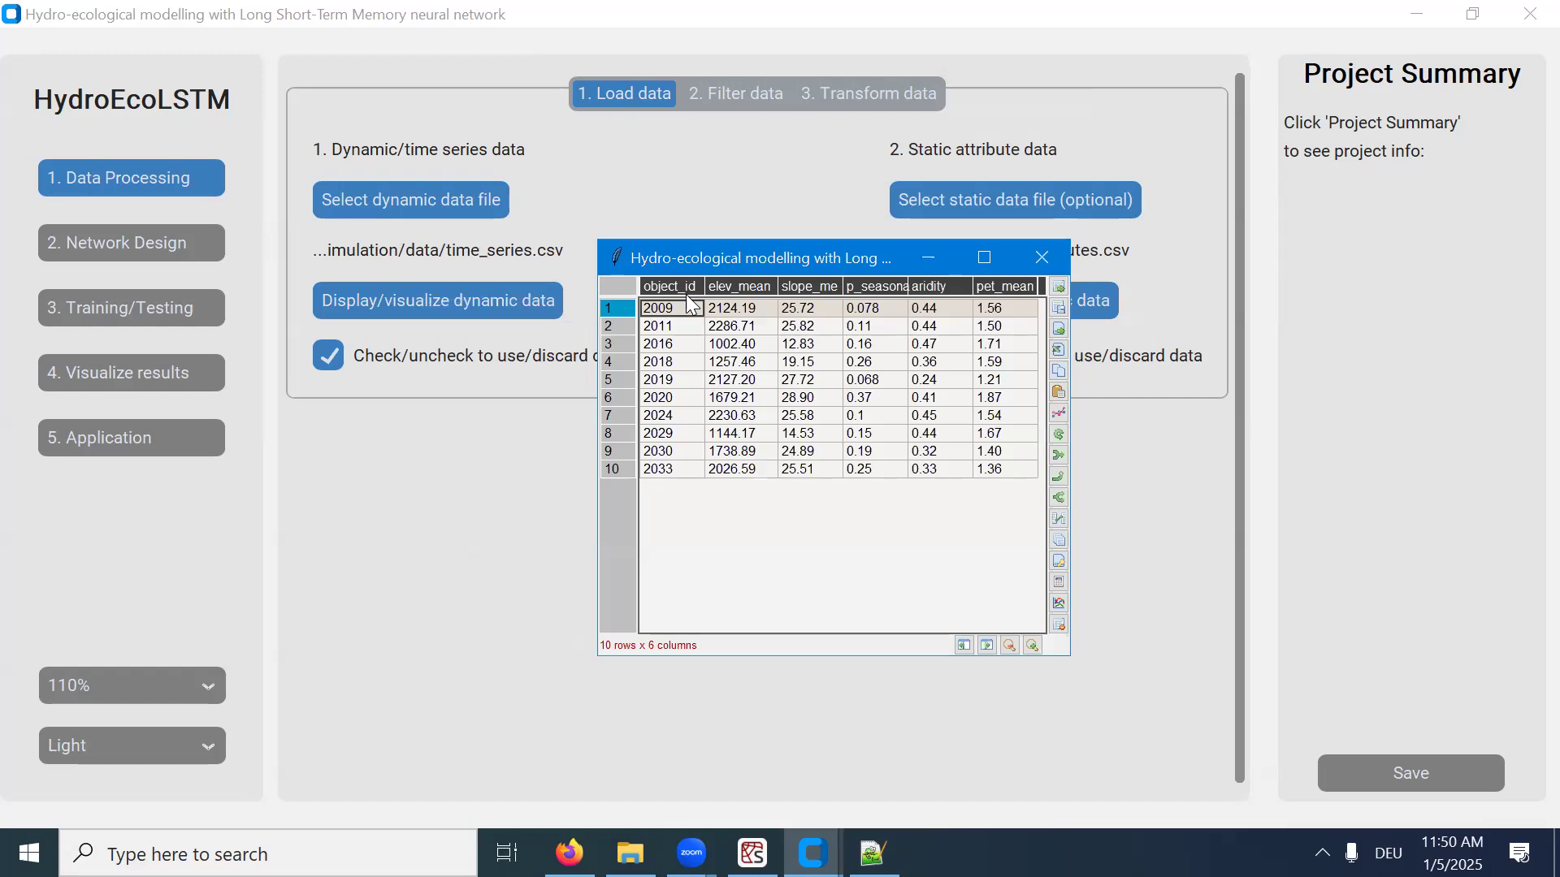
Reselect time_series.csv as the dynamic data file.
left_click(413, 203)
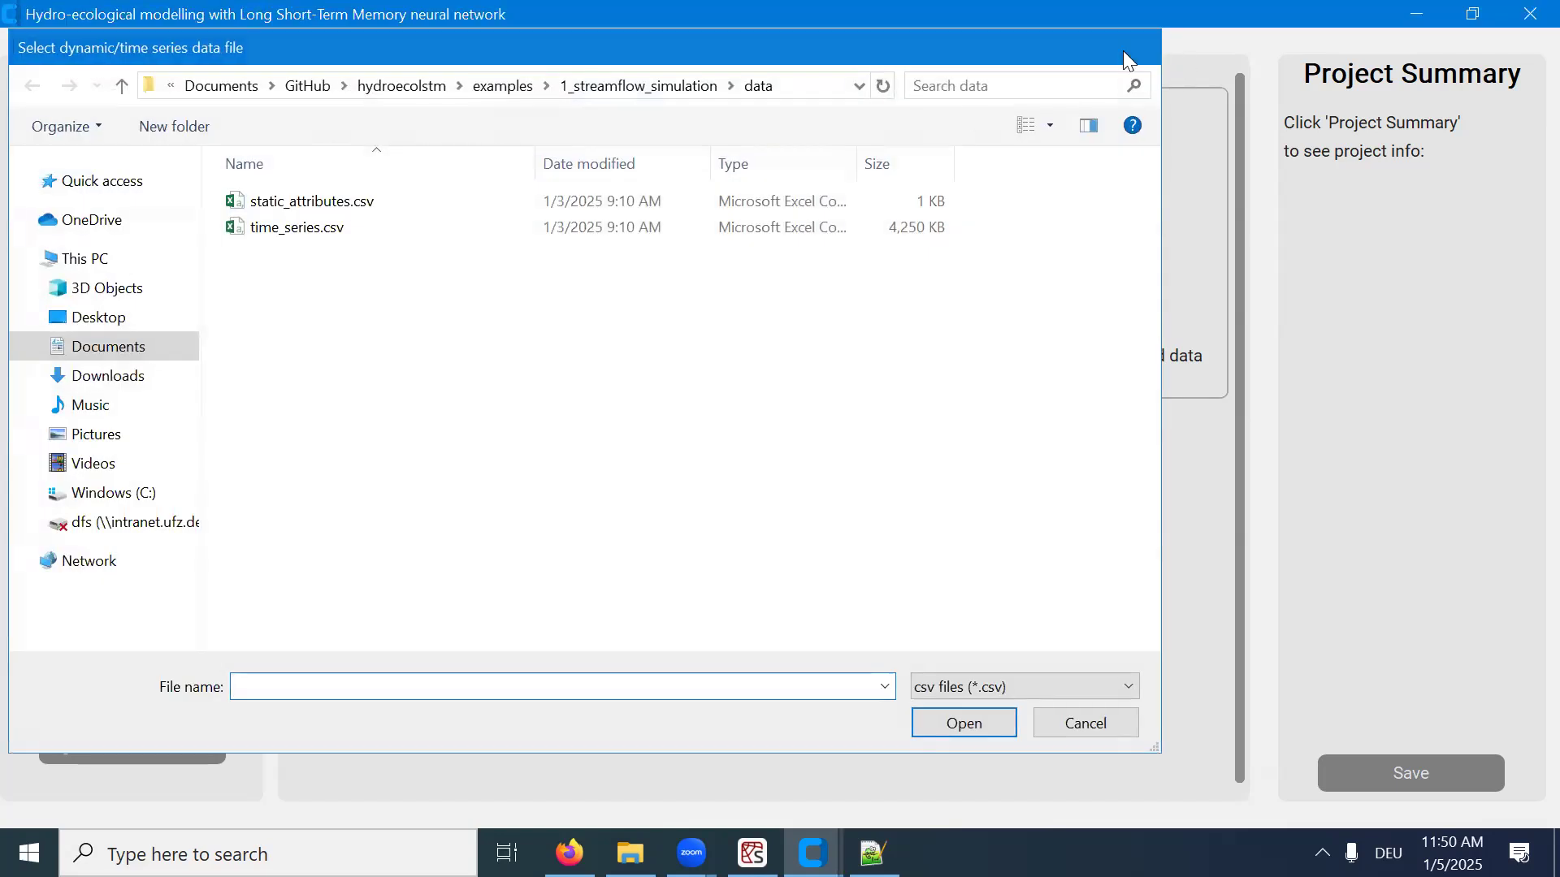
left_click(1123, 48)
left_click(465, 203)
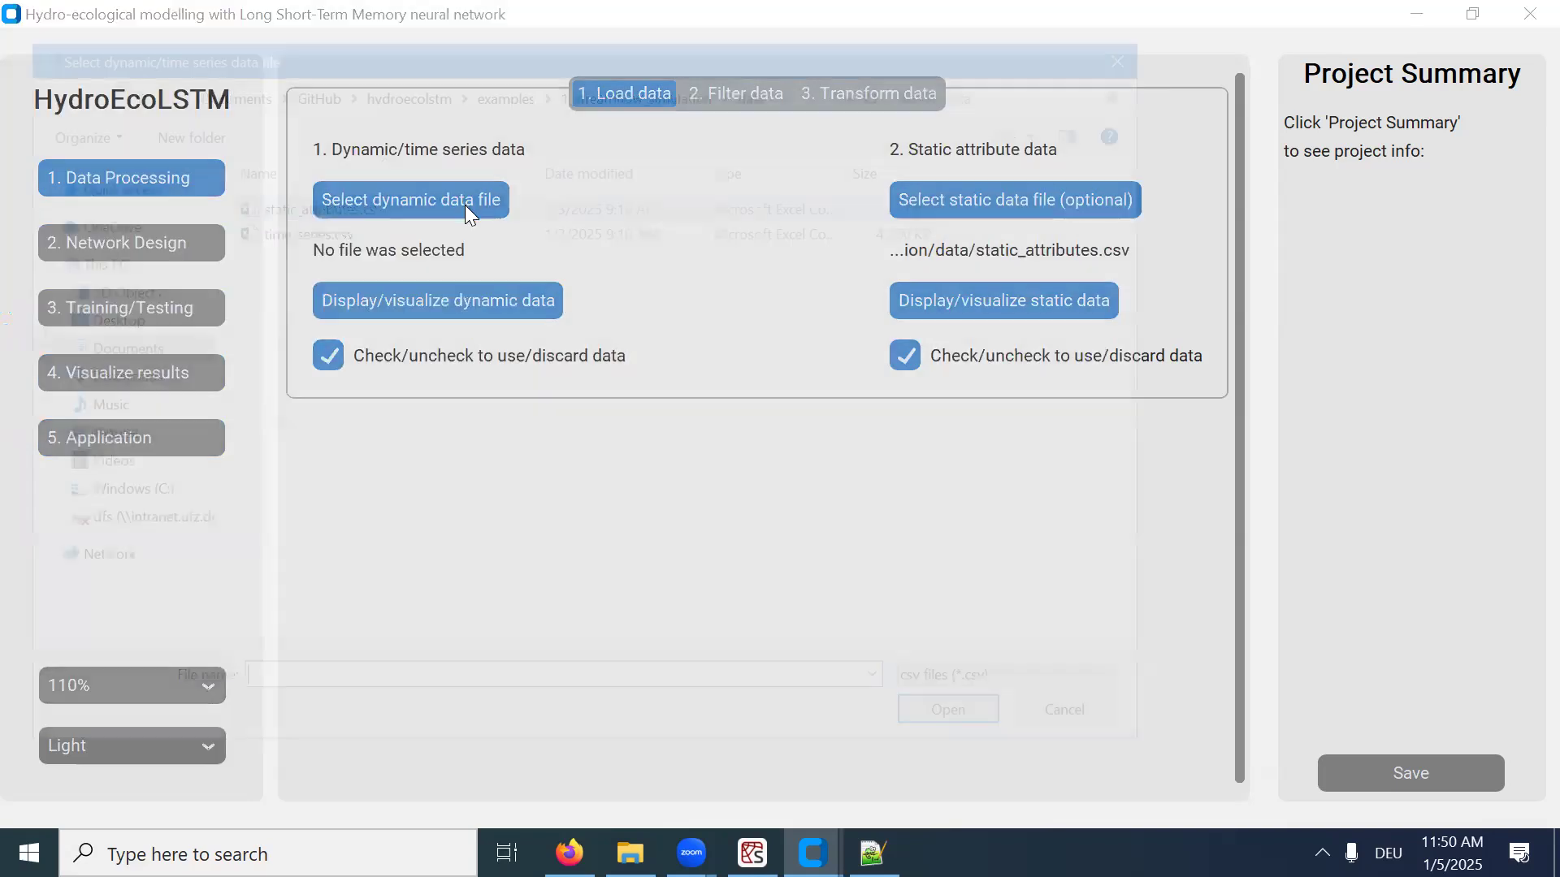
double_click(338, 226)
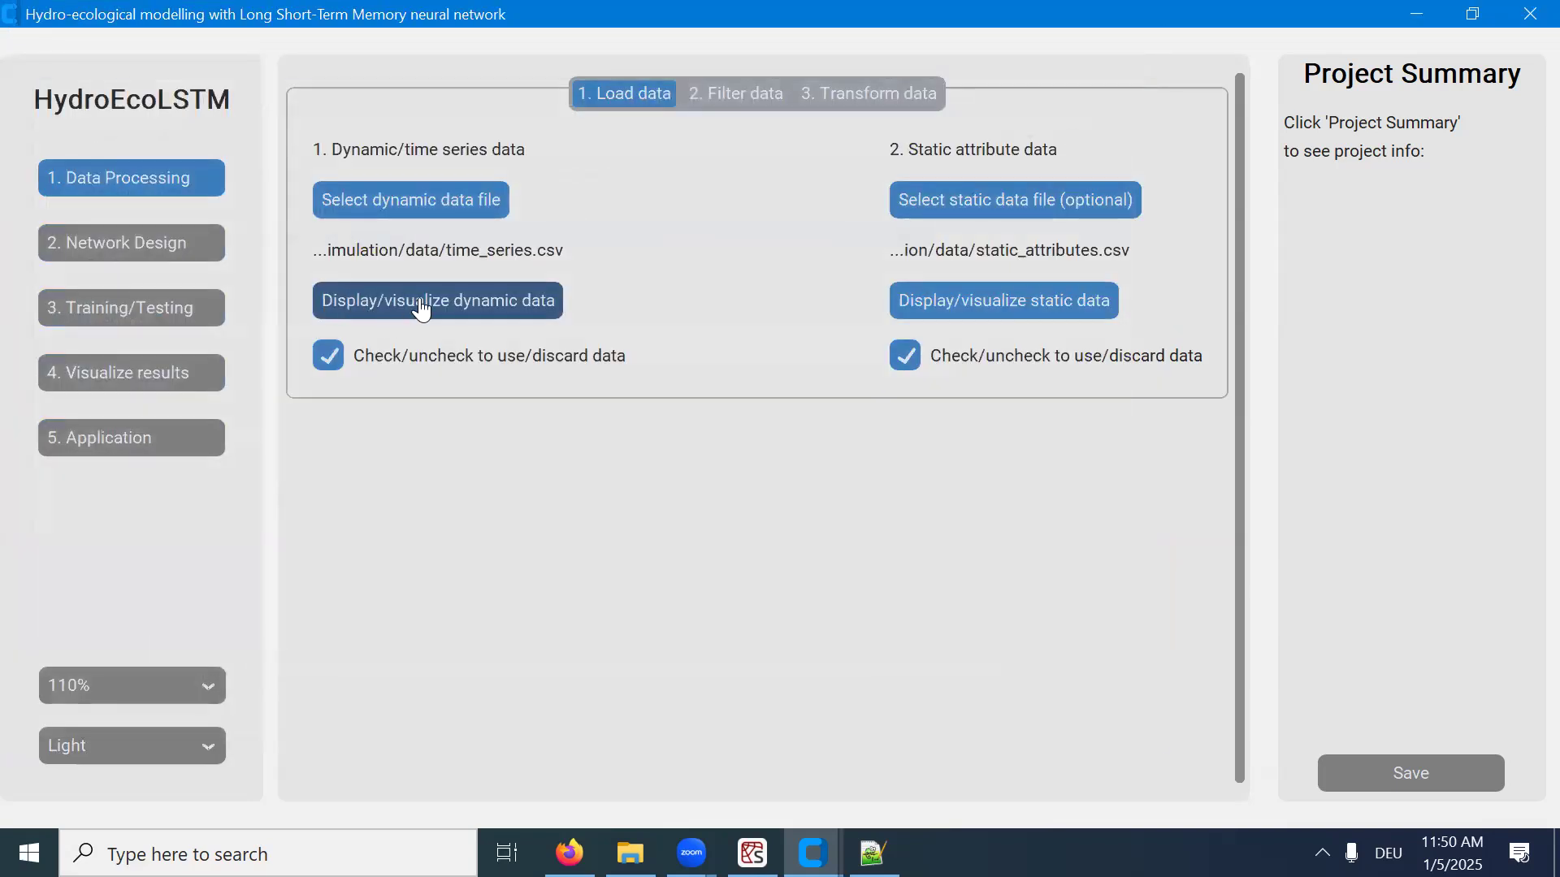
Display the dynamic and static data tables and examine the object_id values that link them.
left_click(420, 308)
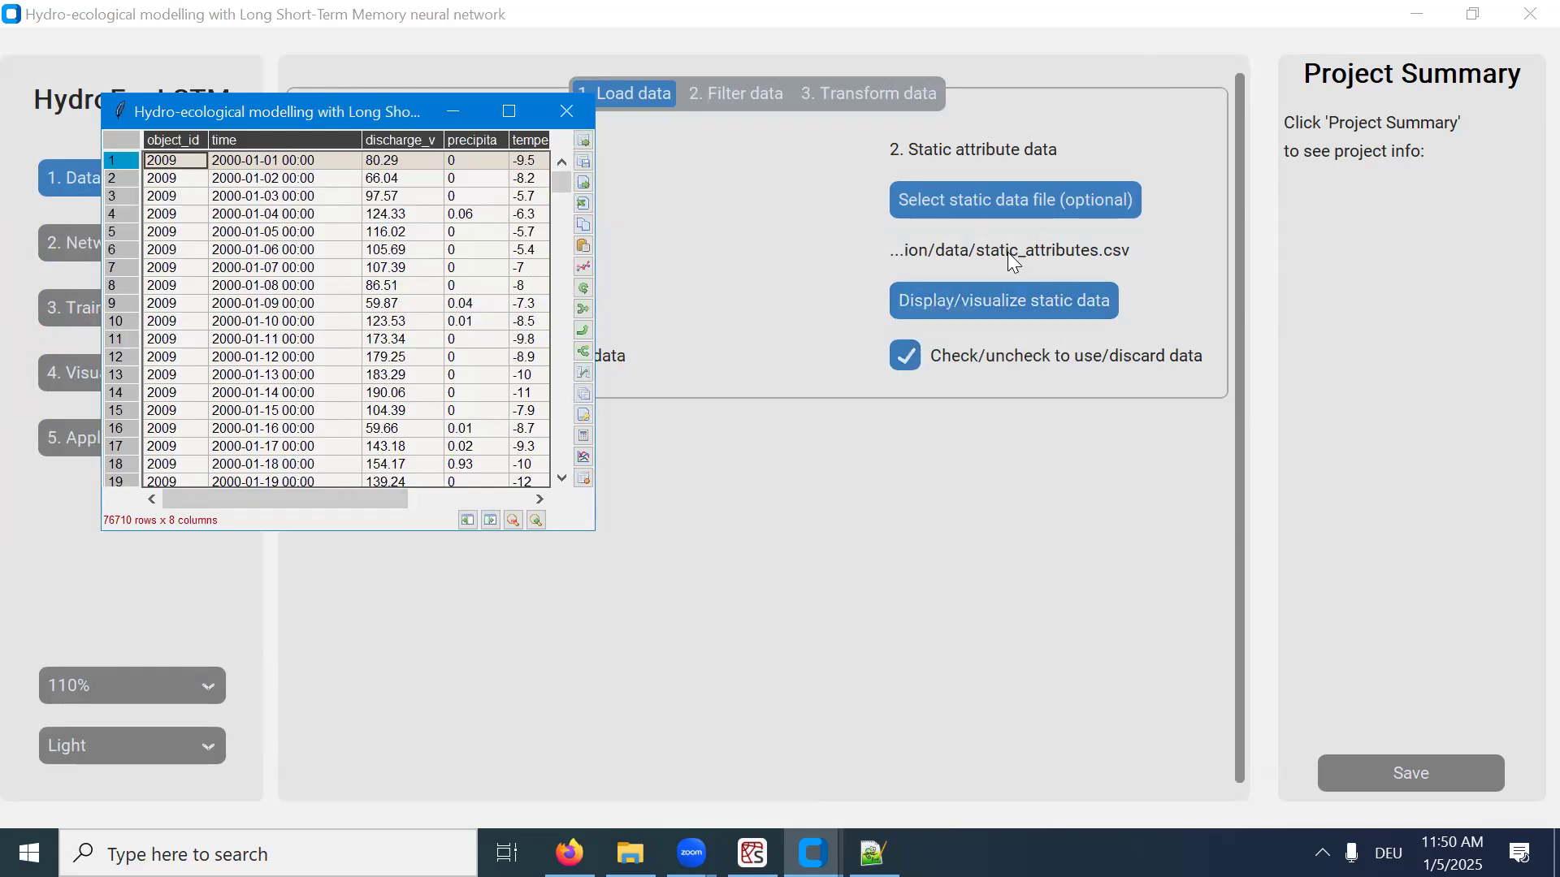
left_click(987, 302)
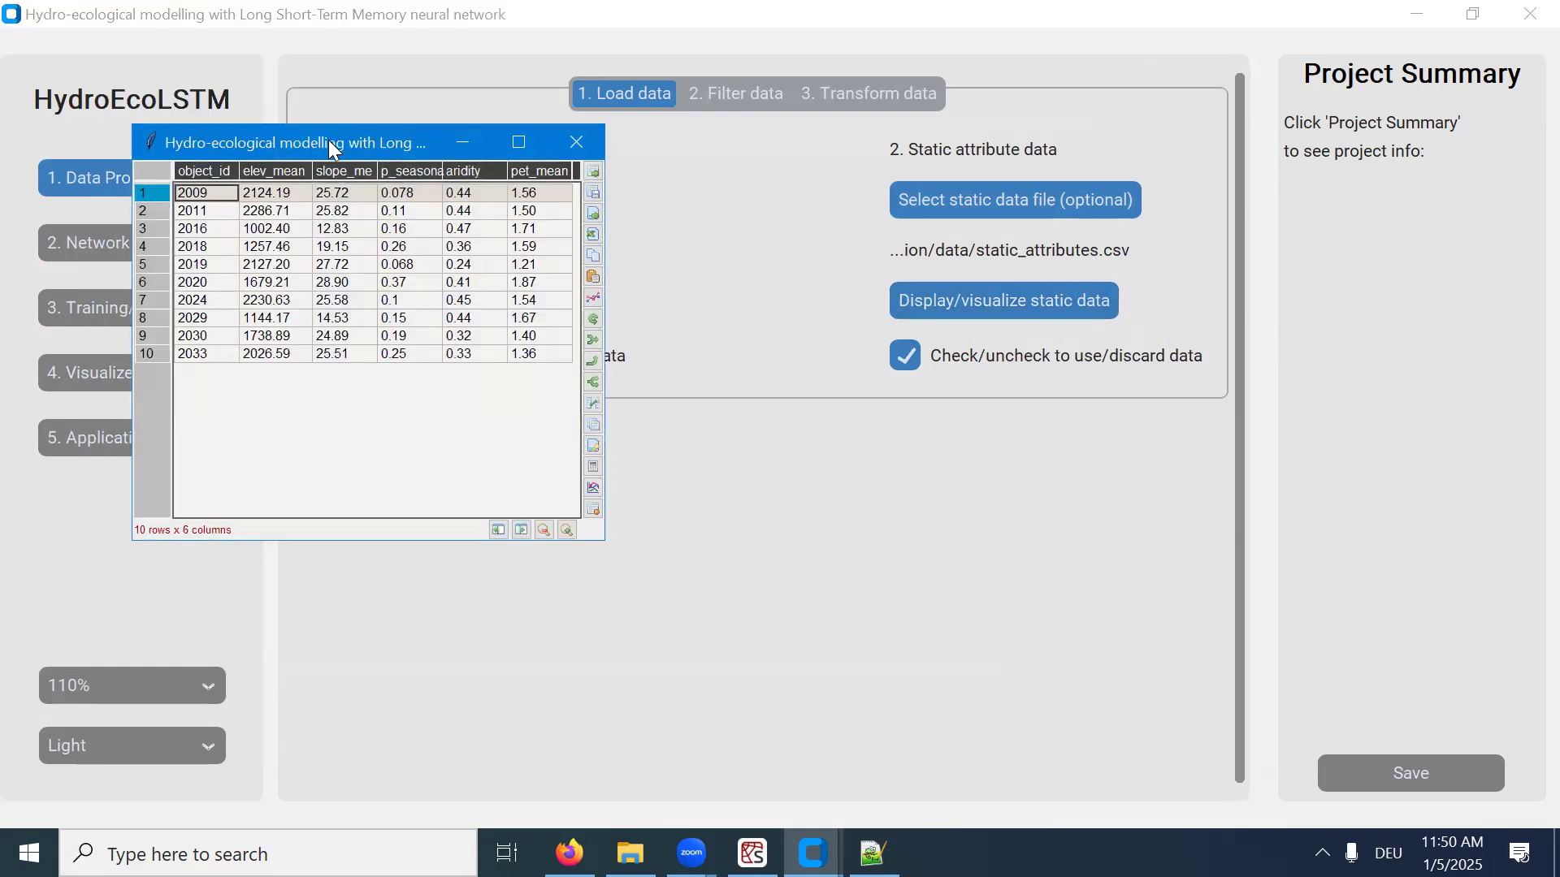
left_click_drag(333, 148, 913, 214)
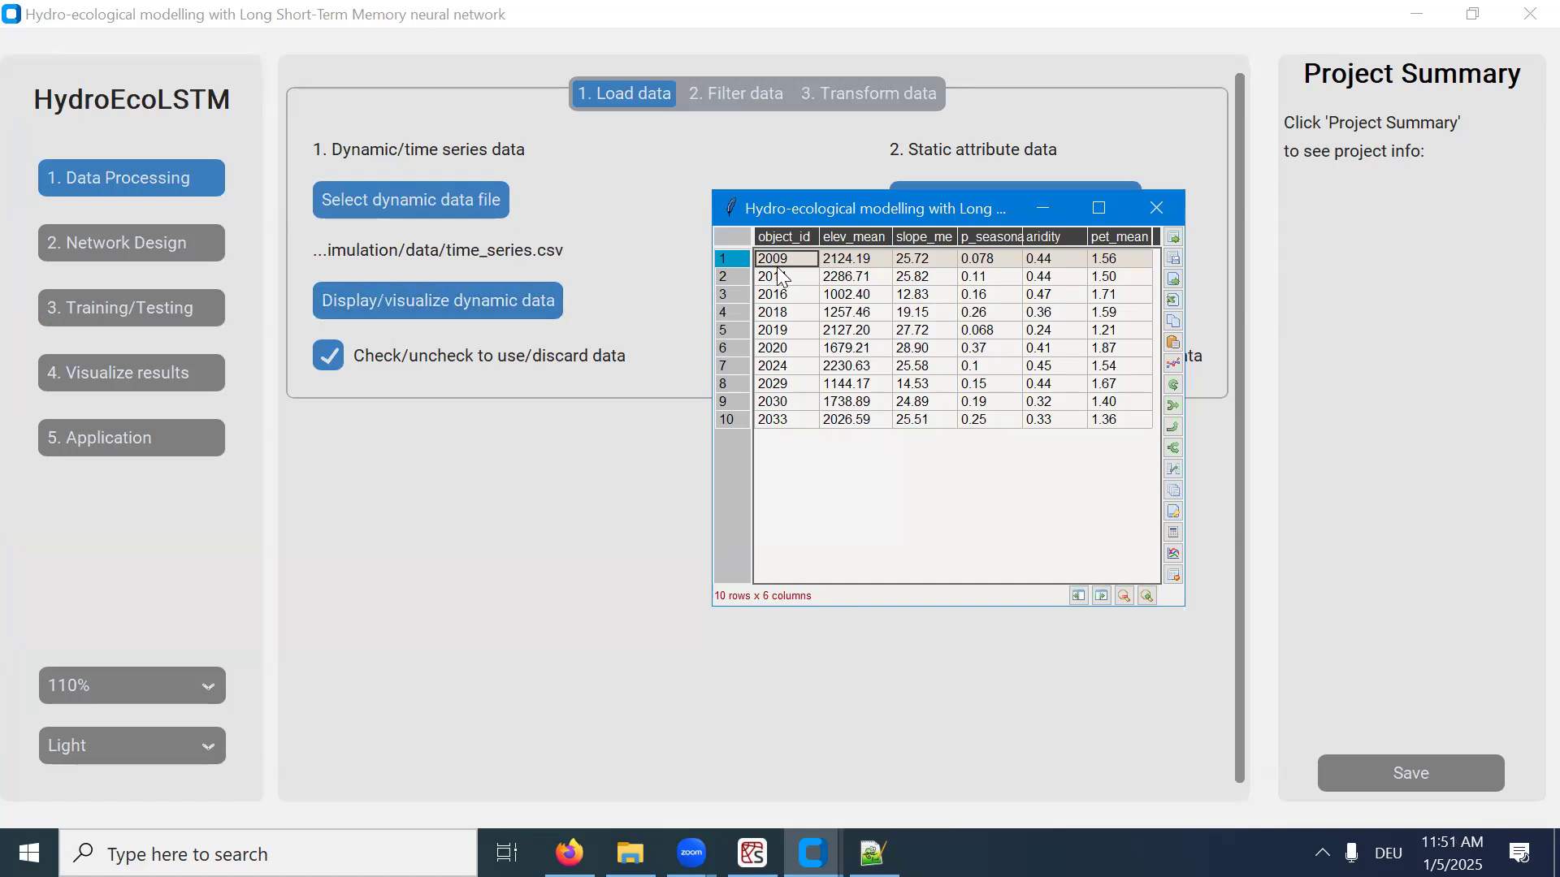
mouse_move(453, 205)
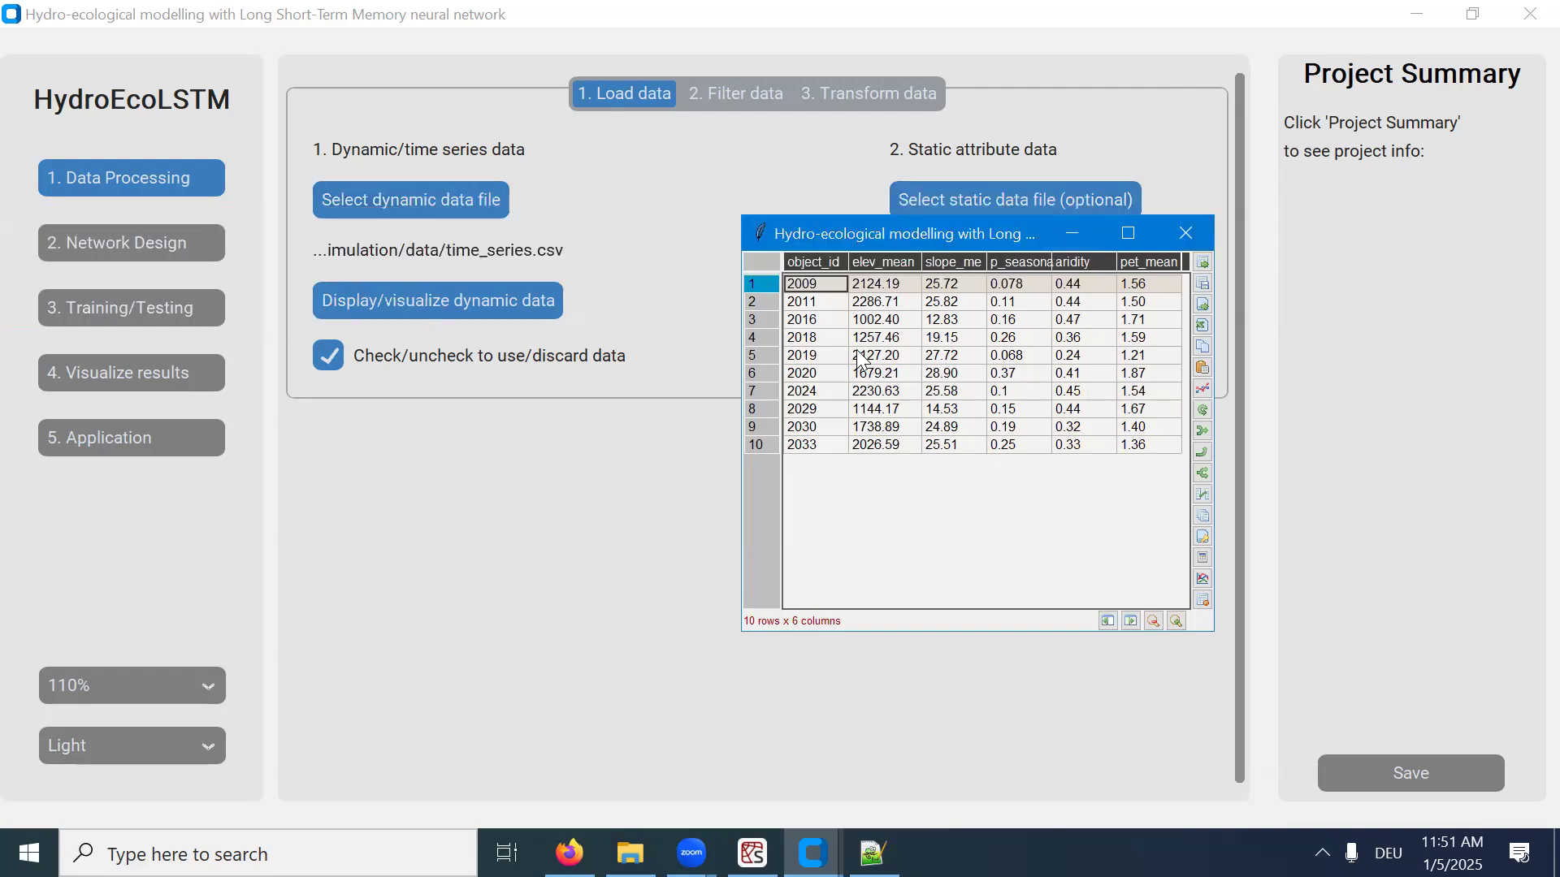
left_click(826, 302)
left_click(814, 281)
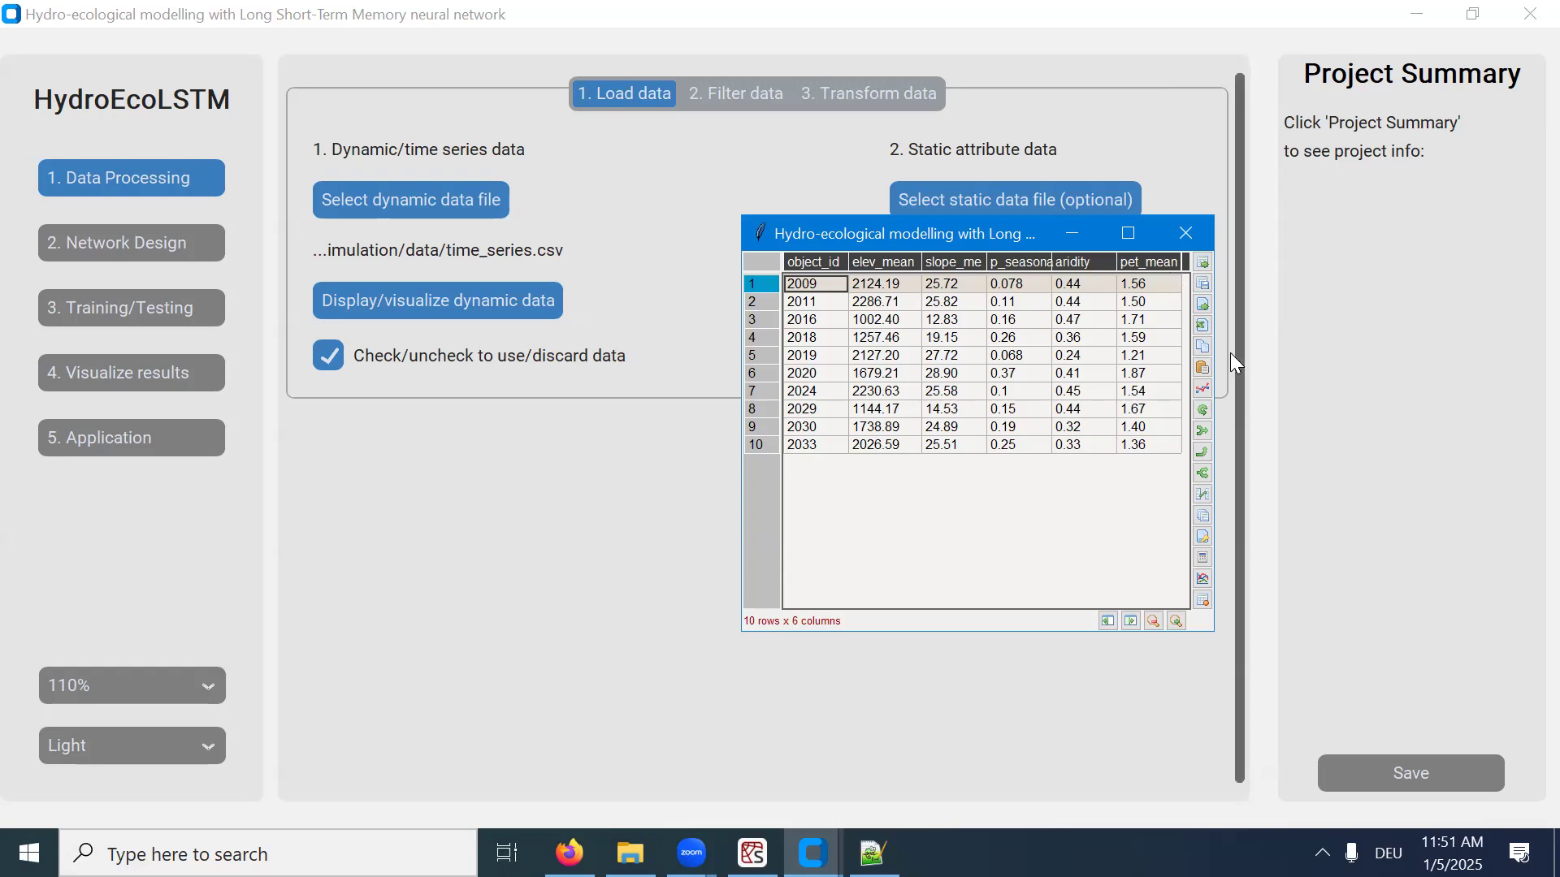
Close the static table and, in the data filter settings, select elev_mean, slope_mean, p_seasonality, aridity and pet_mean as input features.
left_click(1201, 235)
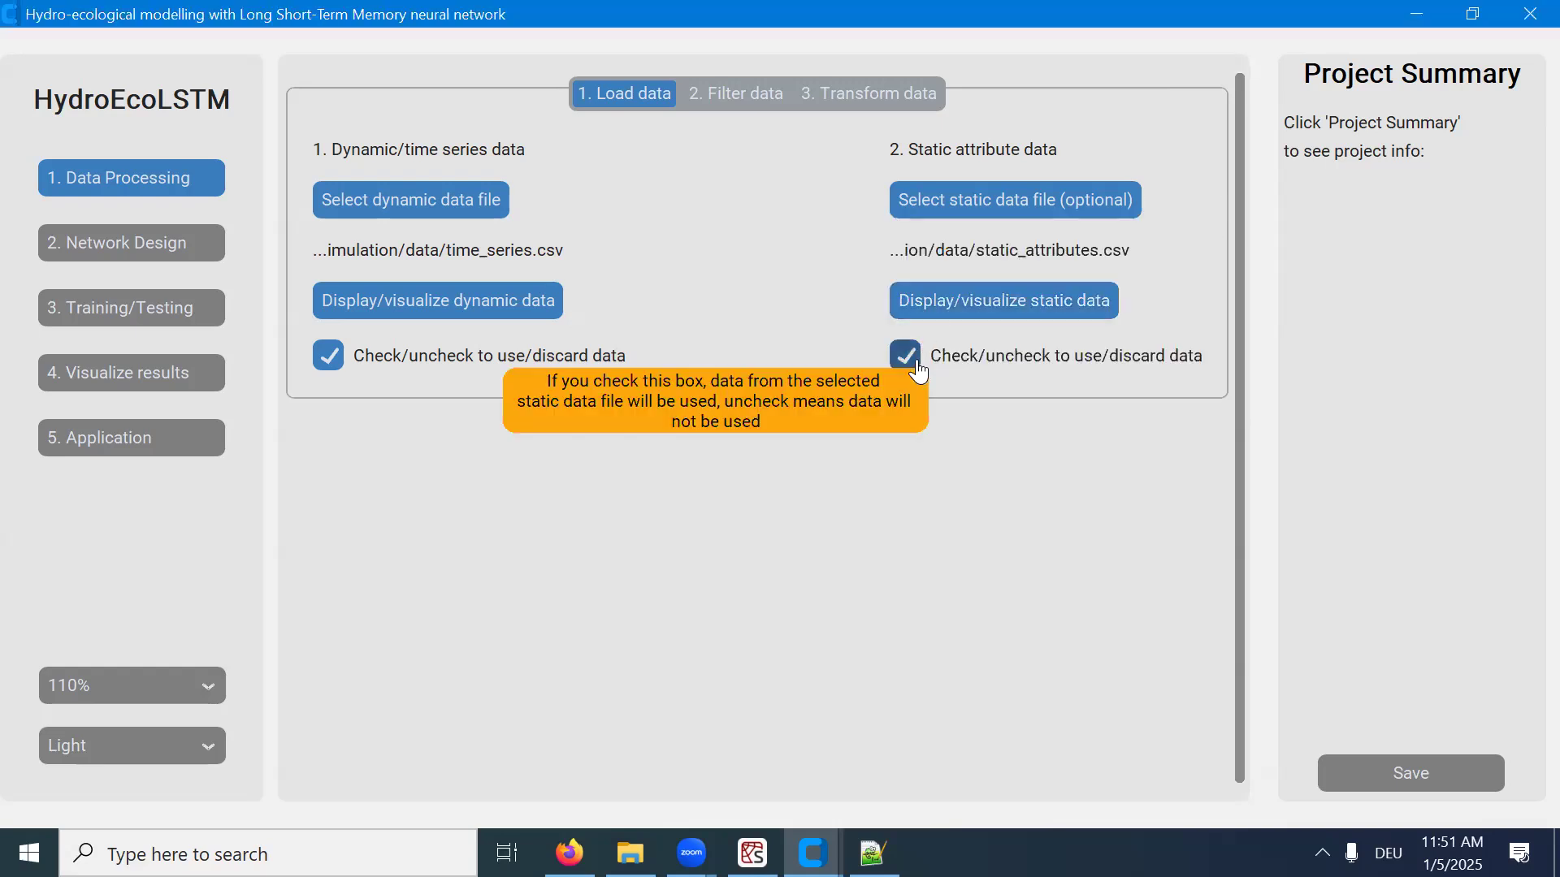
left_click(731, 96)
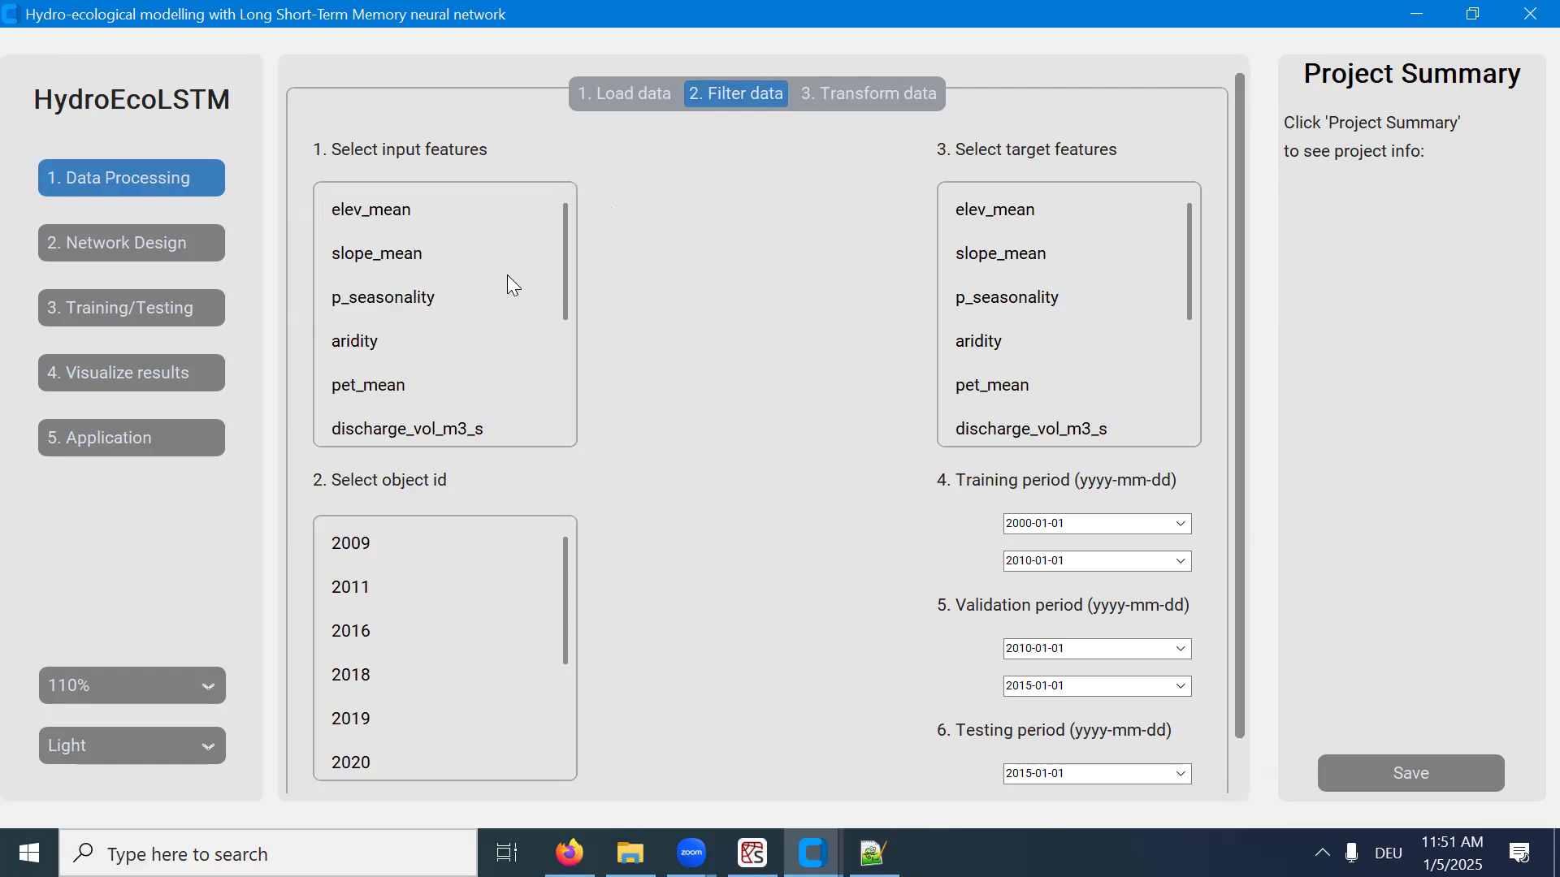
left_click(406, 229)
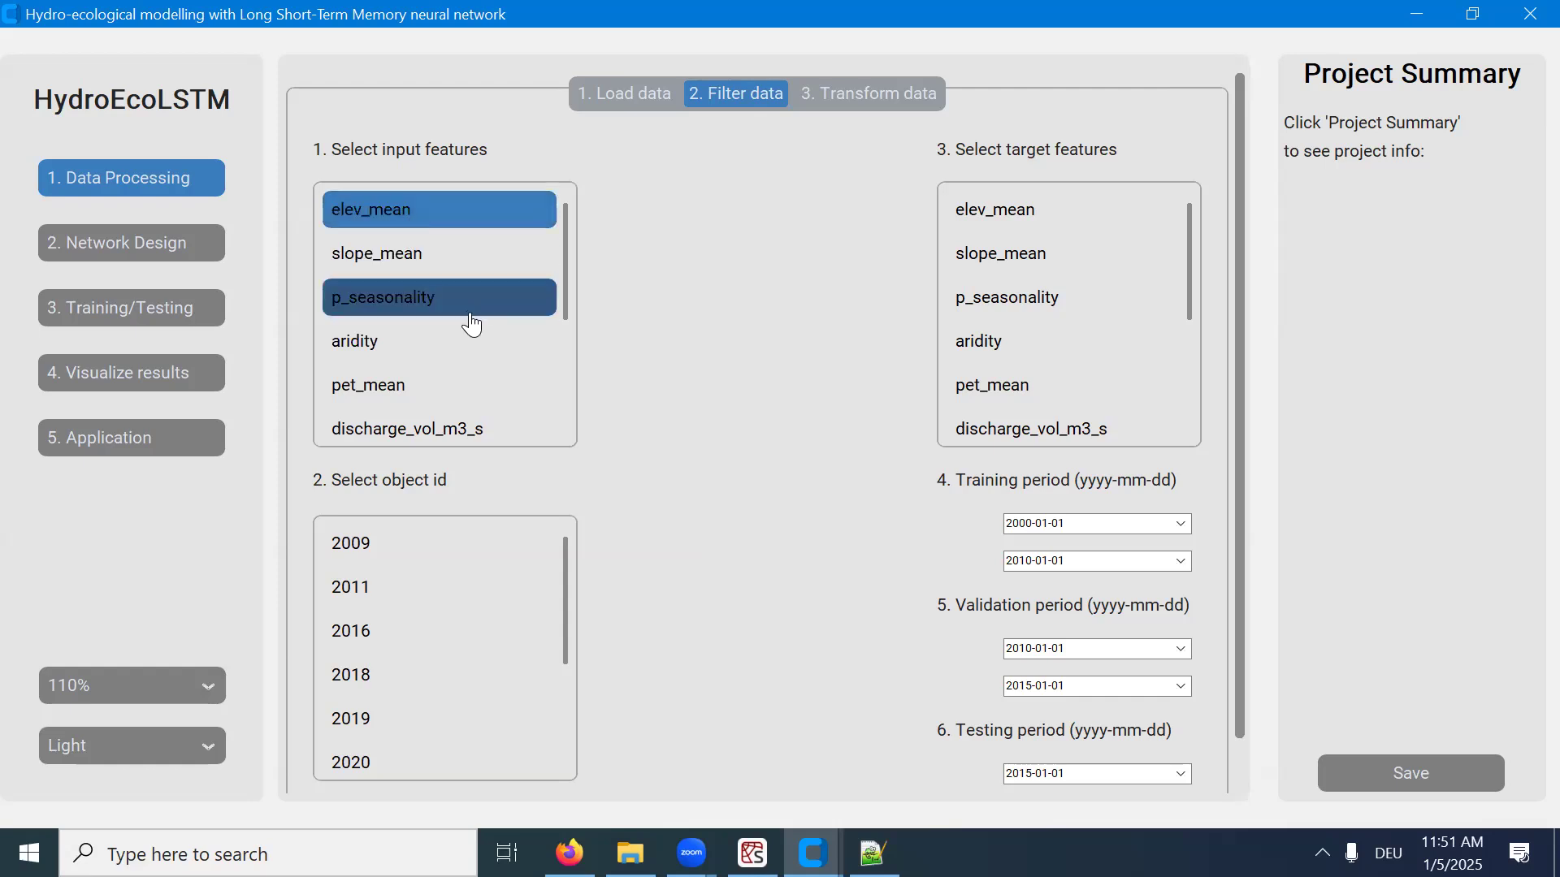
left_click(447, 272)
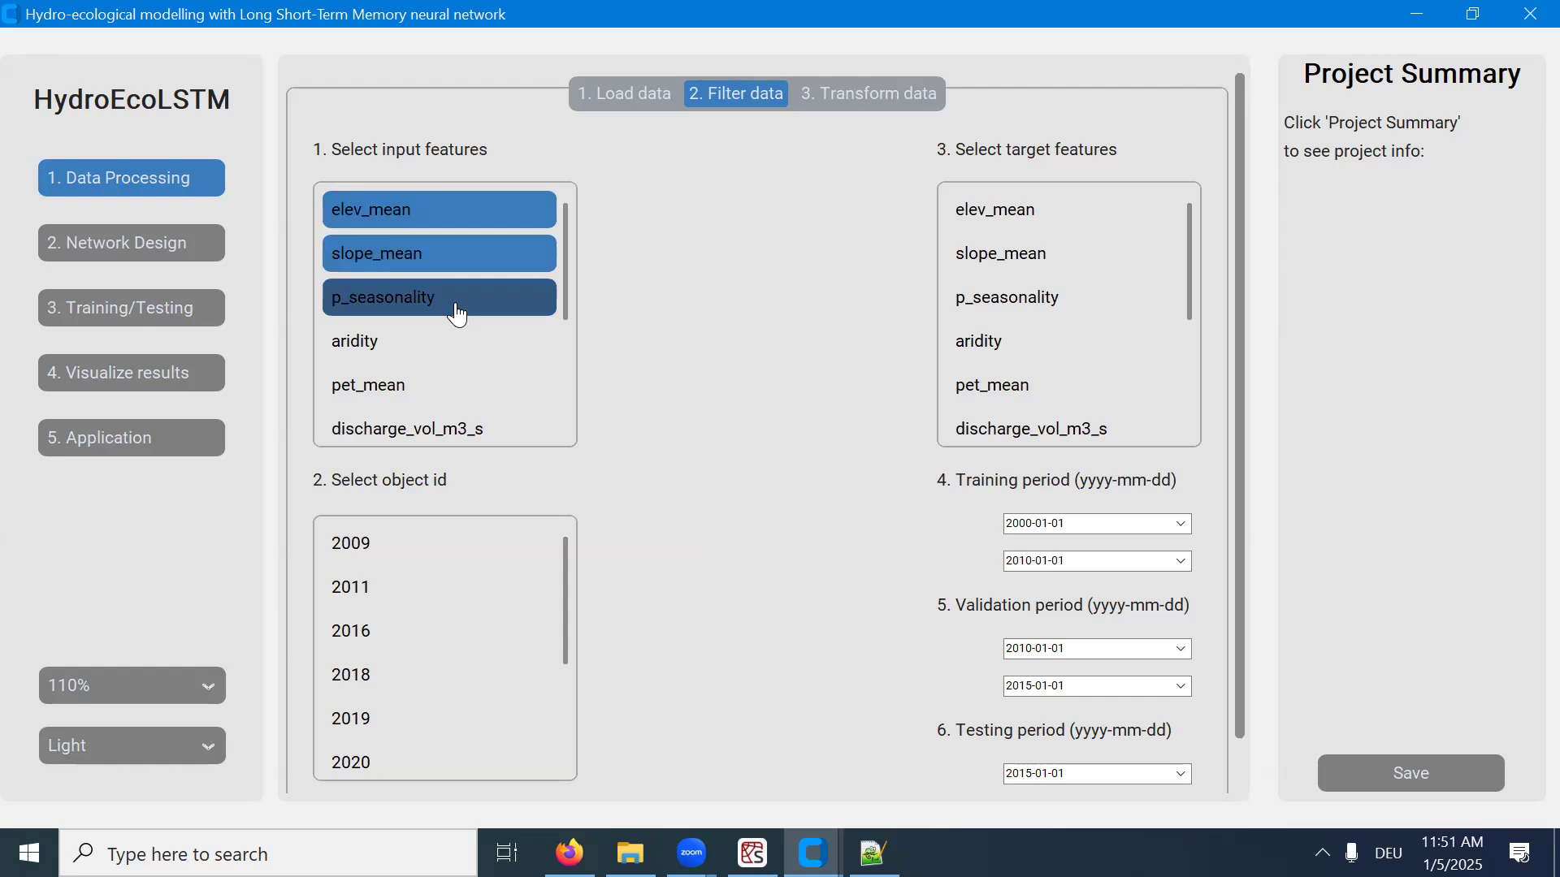
left_click(457, 312)
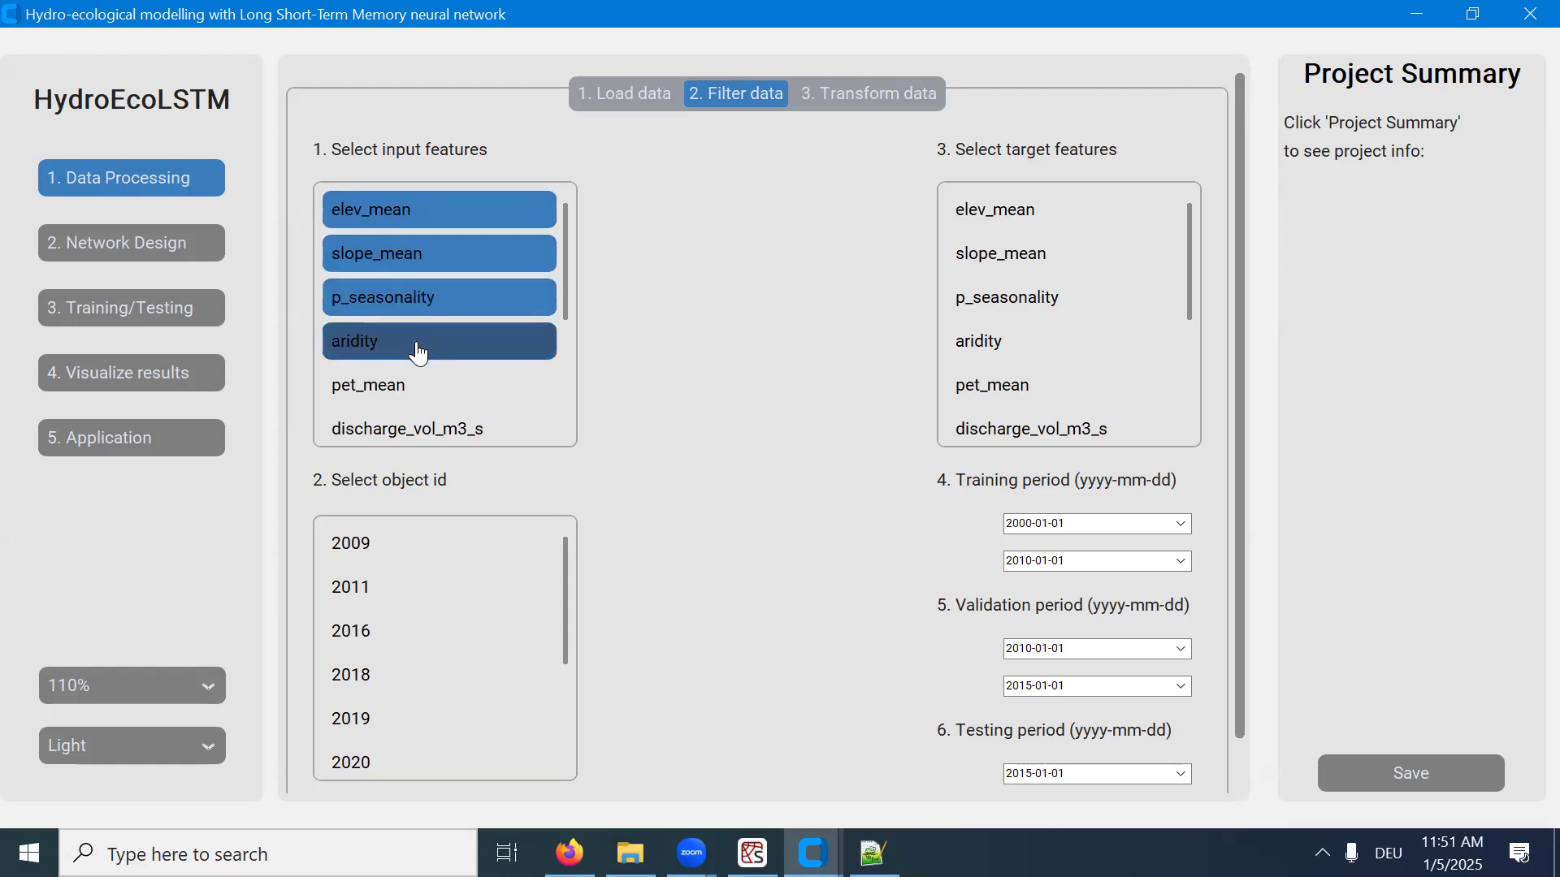
left_click(418, 352)
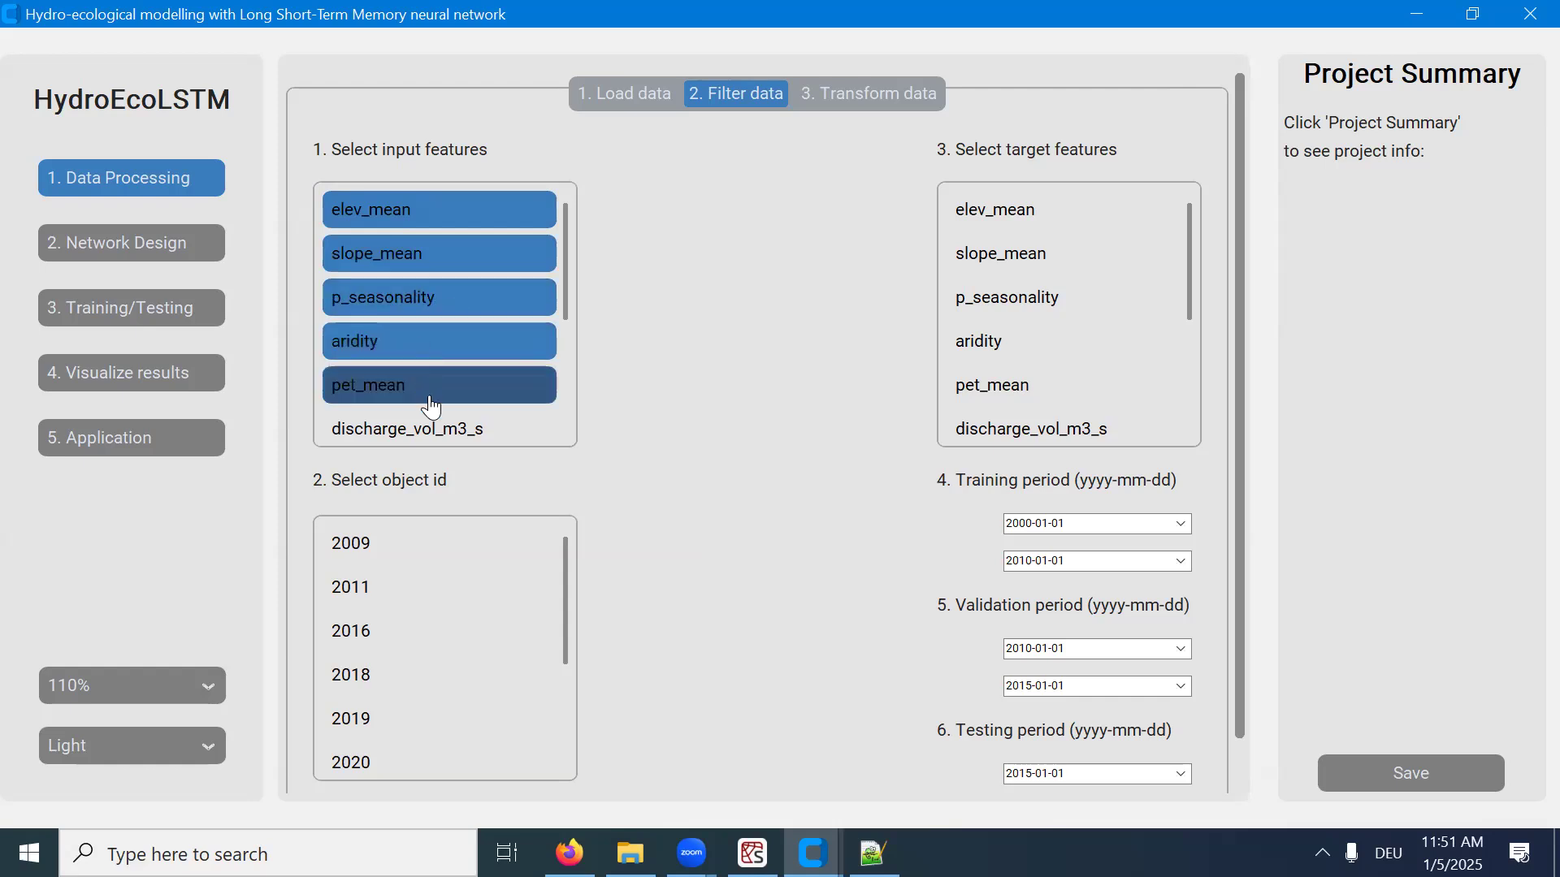
scroll(439, 390, "down", 1)
left_click(432, 361)
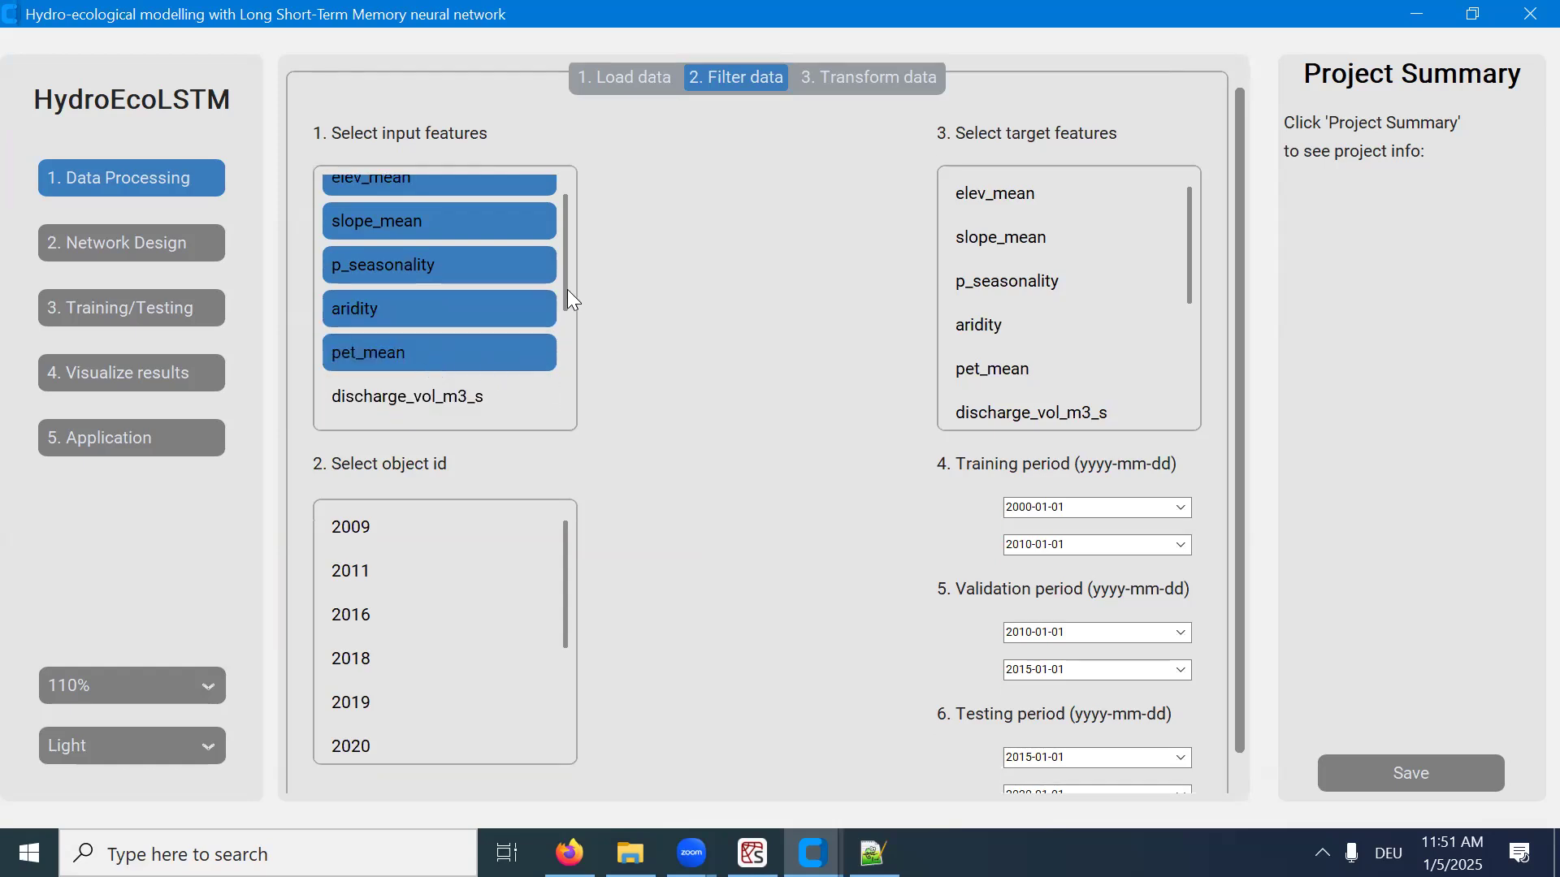
Add precipitation_mm_d, temperature_mean_degC and rel_sun_dur to the selected input features.
scroll(566, 268, "down", 4)
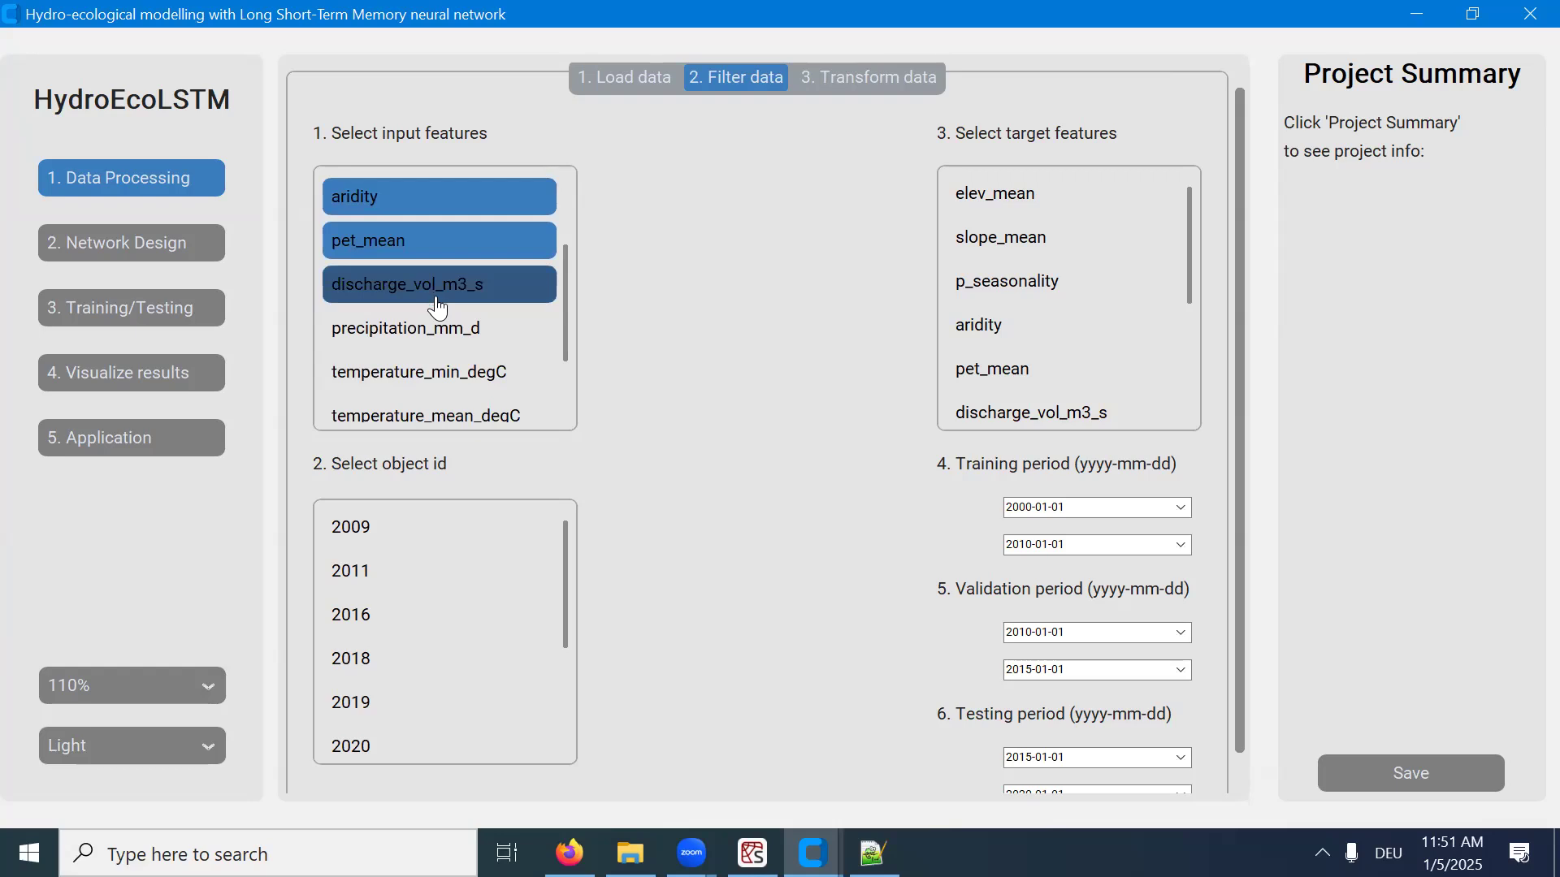
left_click(433, 333)
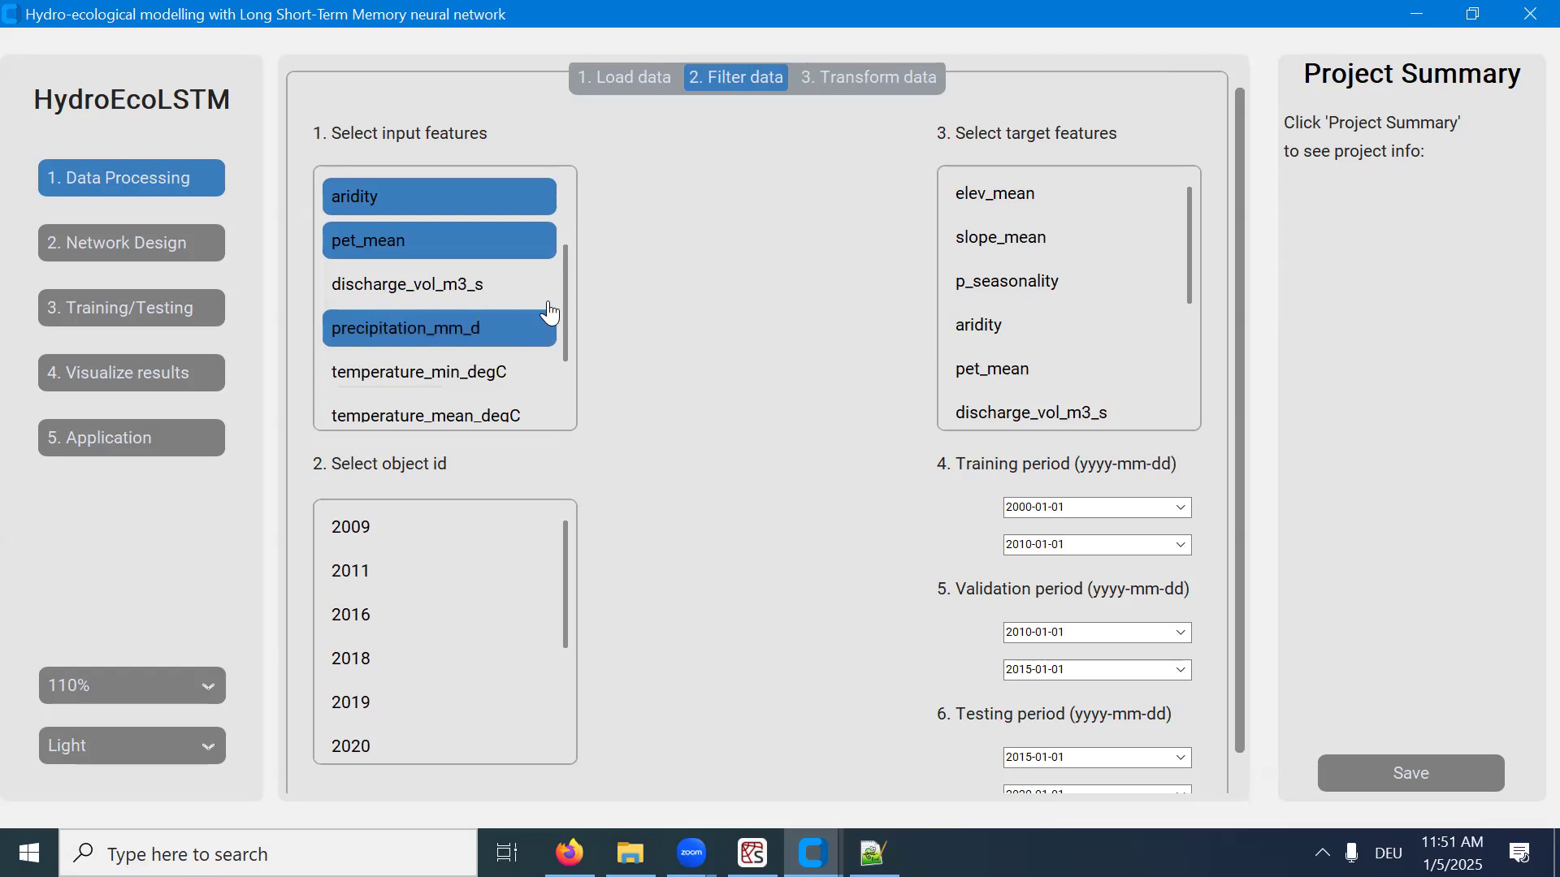
scroll(567, 301, "down", 3)
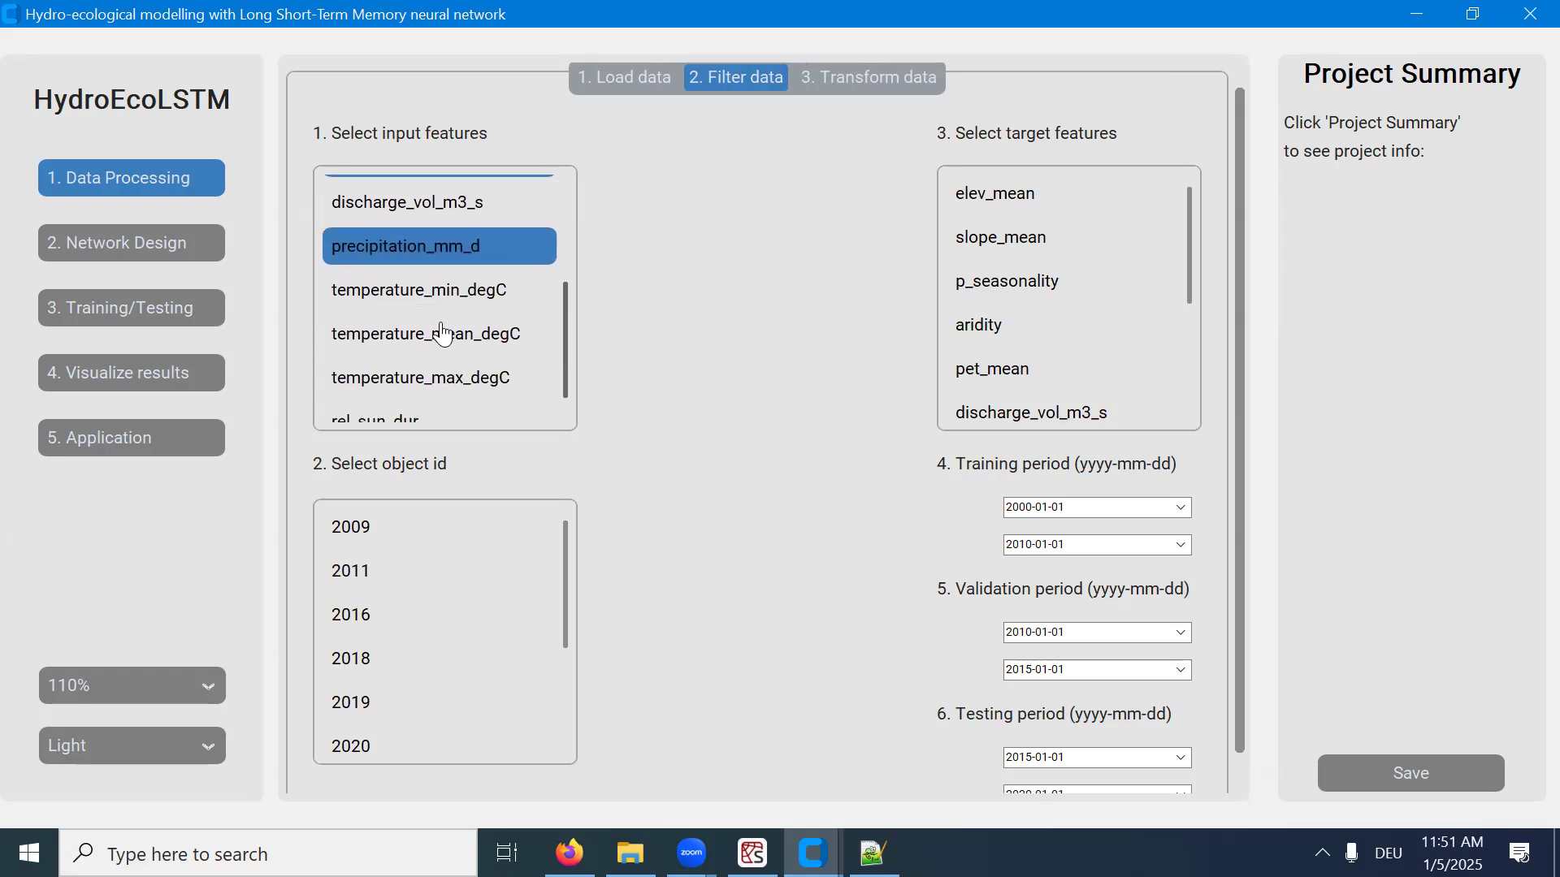
left_click(442, 333)
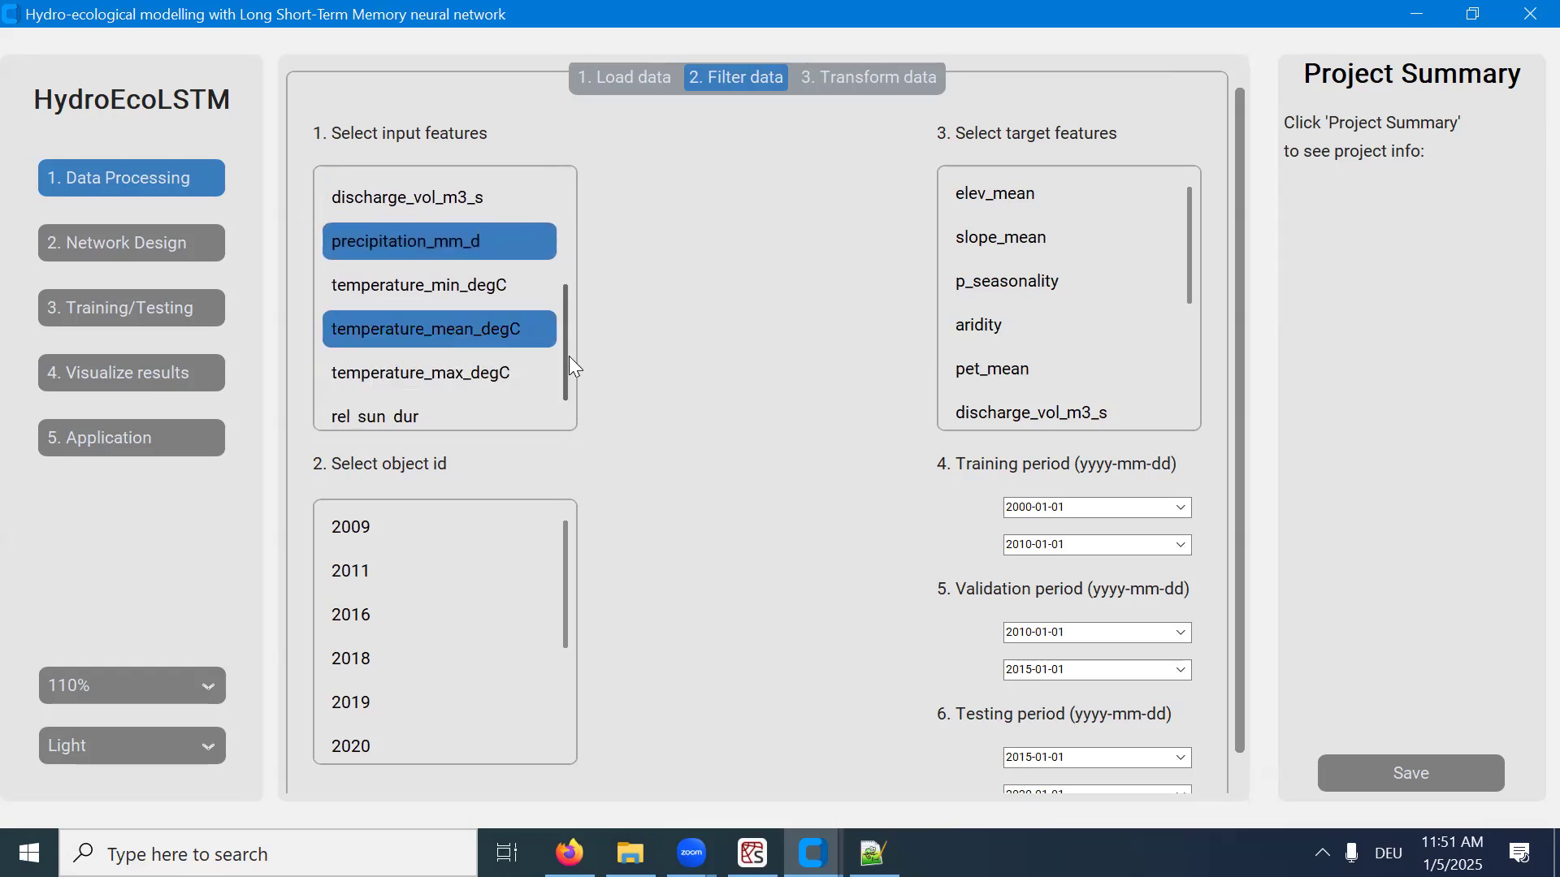
left_click(422, 411)
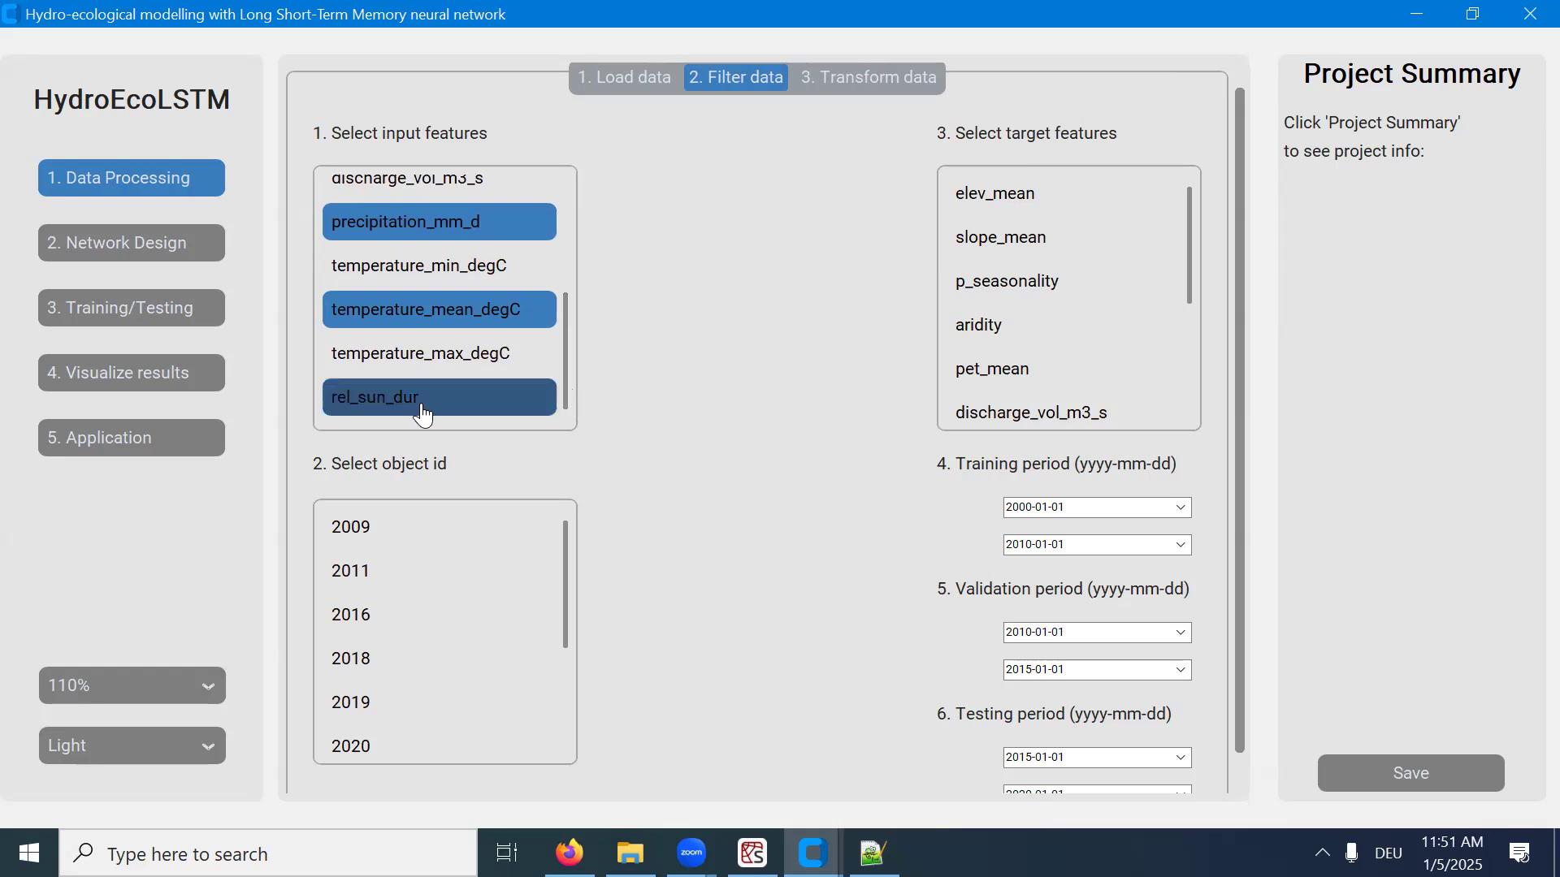
left_click_drag(563, 351, 569, 281)
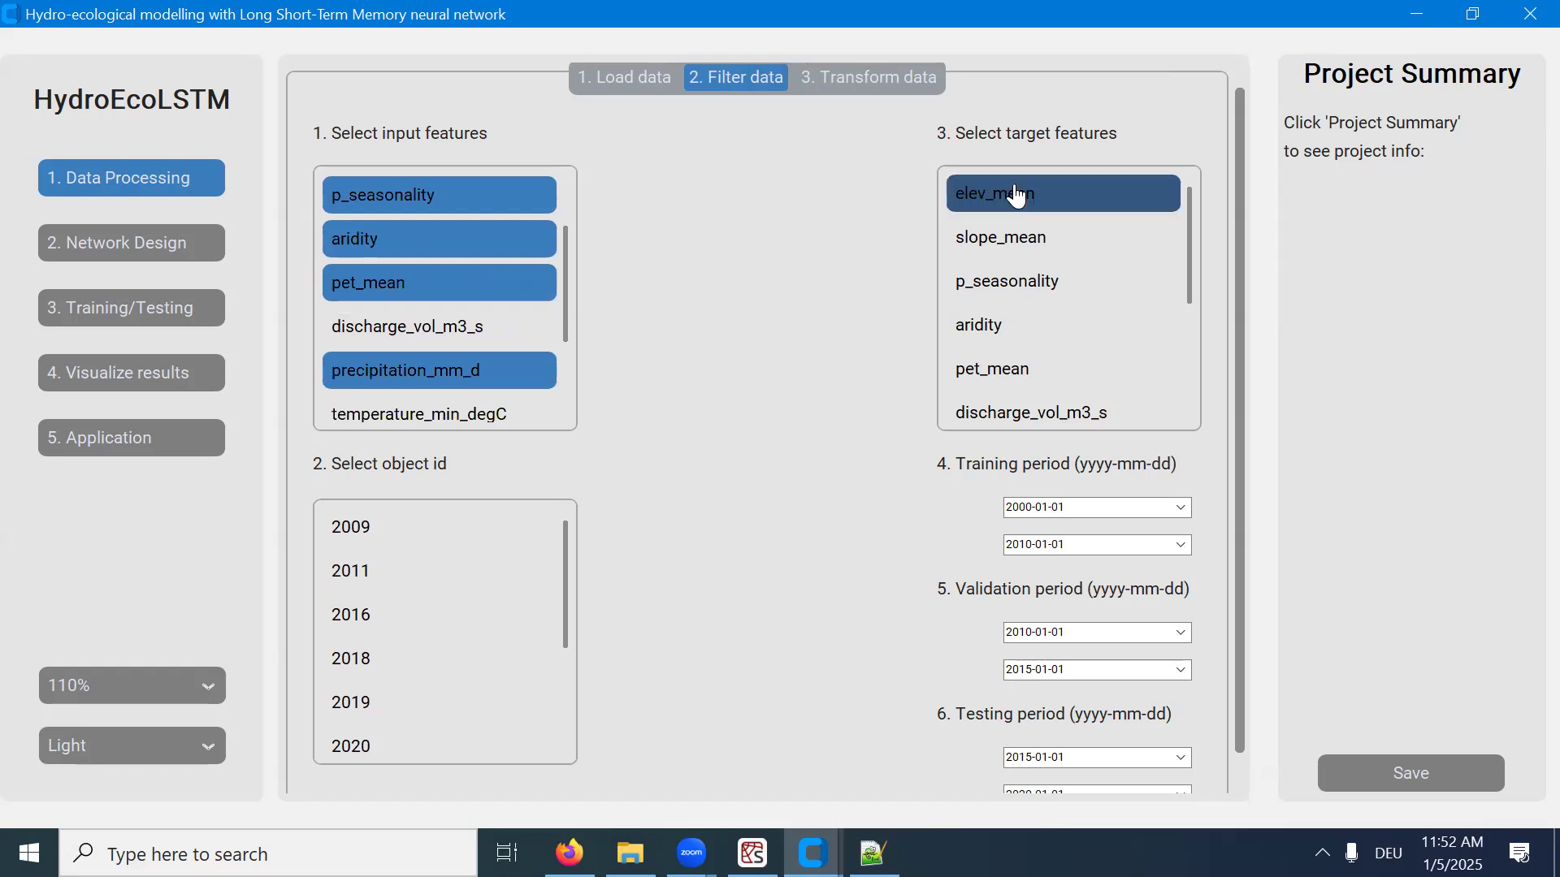
Select discharge_vol_m3_s as the target feature.
left_click_drag(1190, 213, 1181, 310)
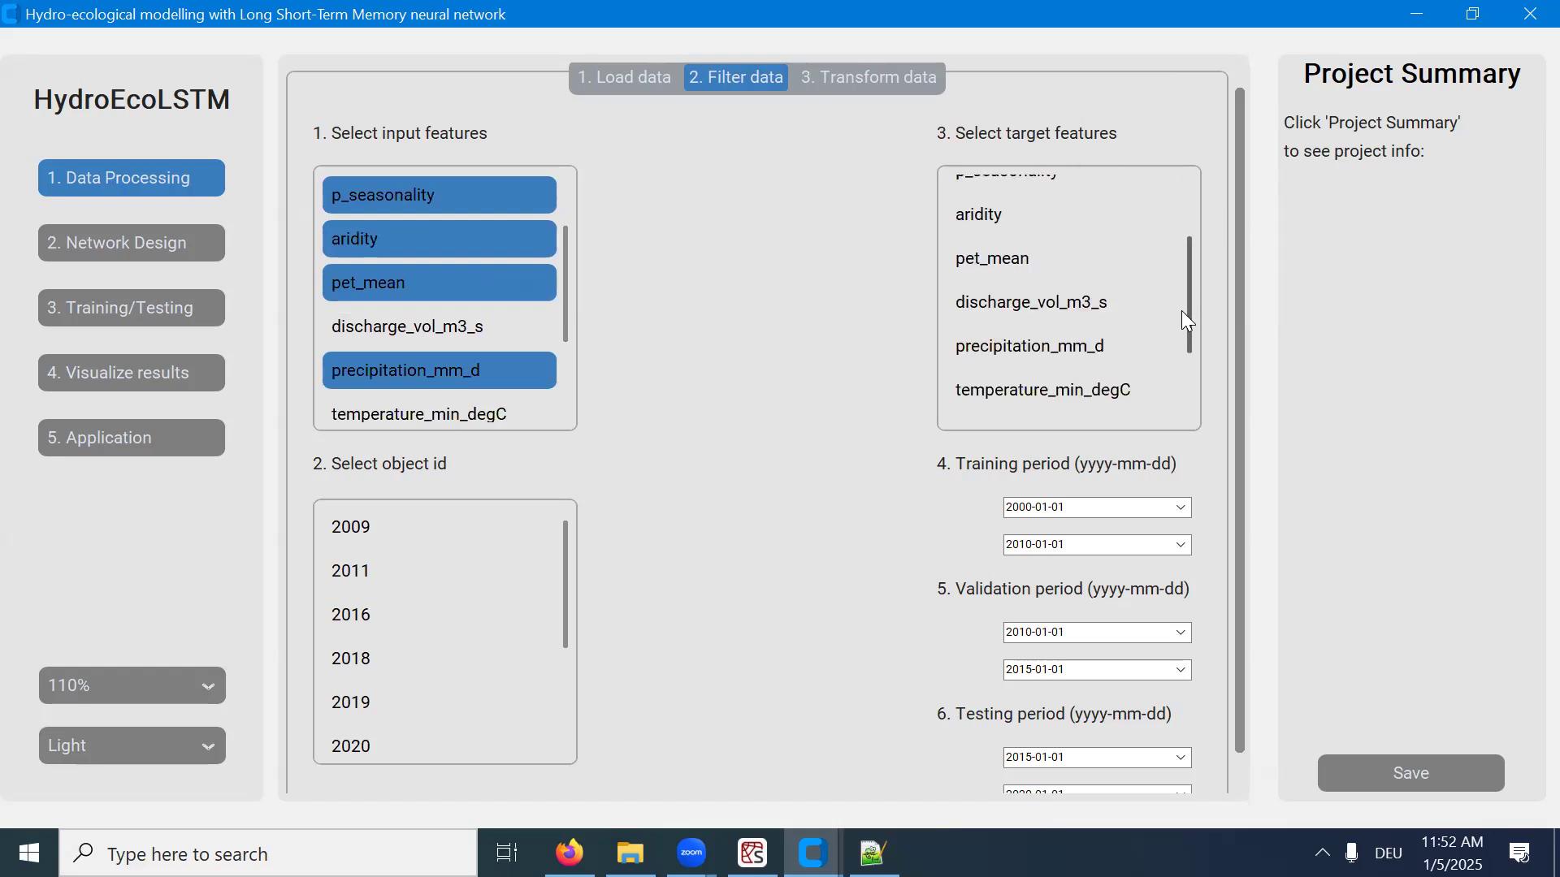
left_click(1086, 244)
left_click(1081, 217)
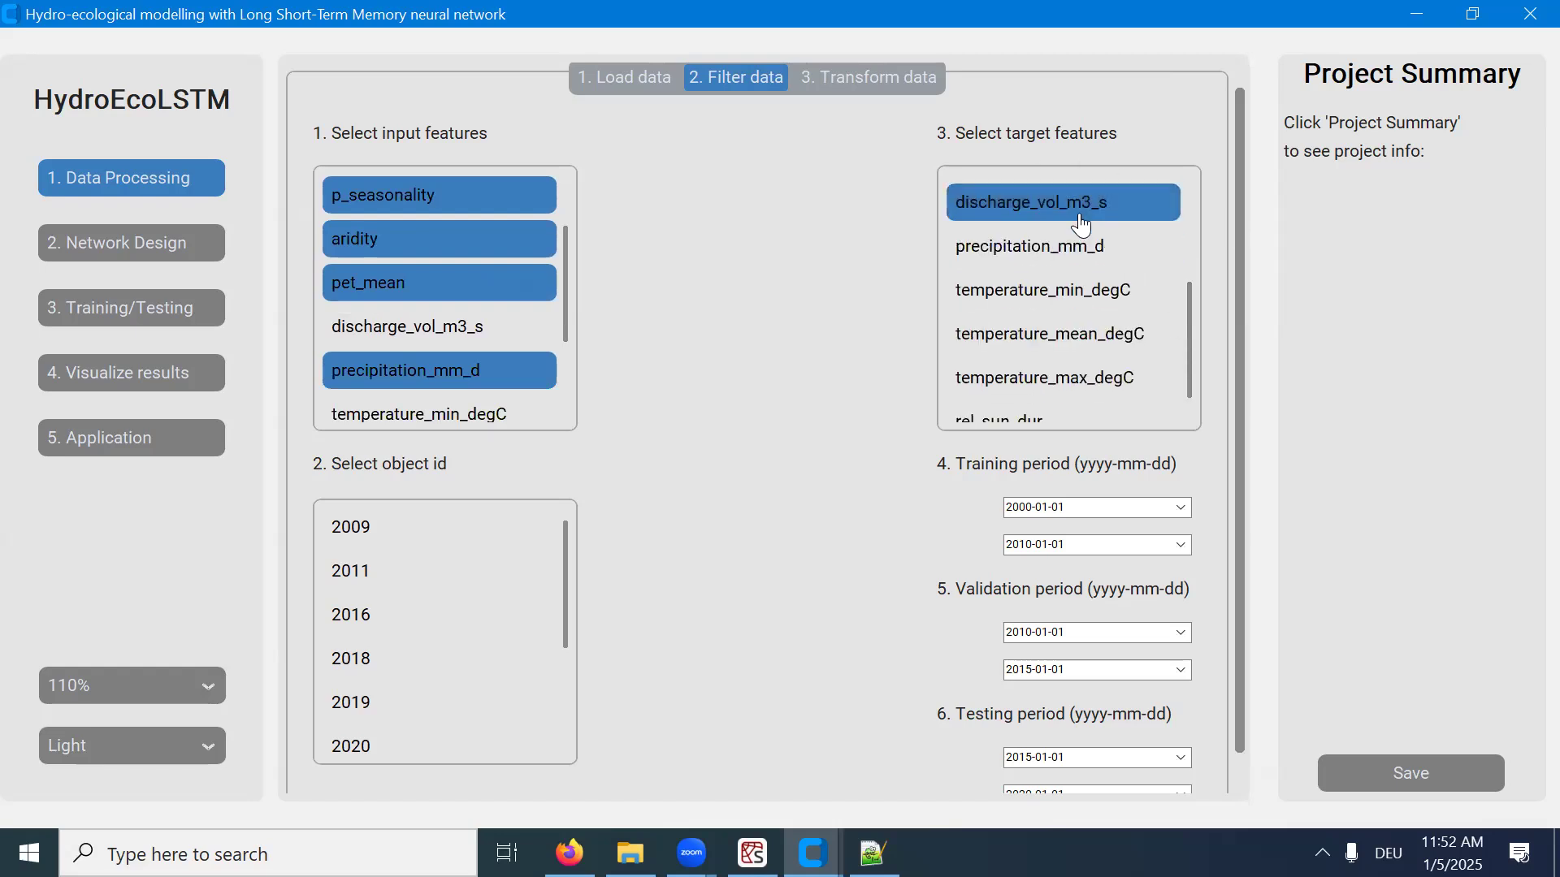
left_click_drag(1192, 319, 1198, 289)
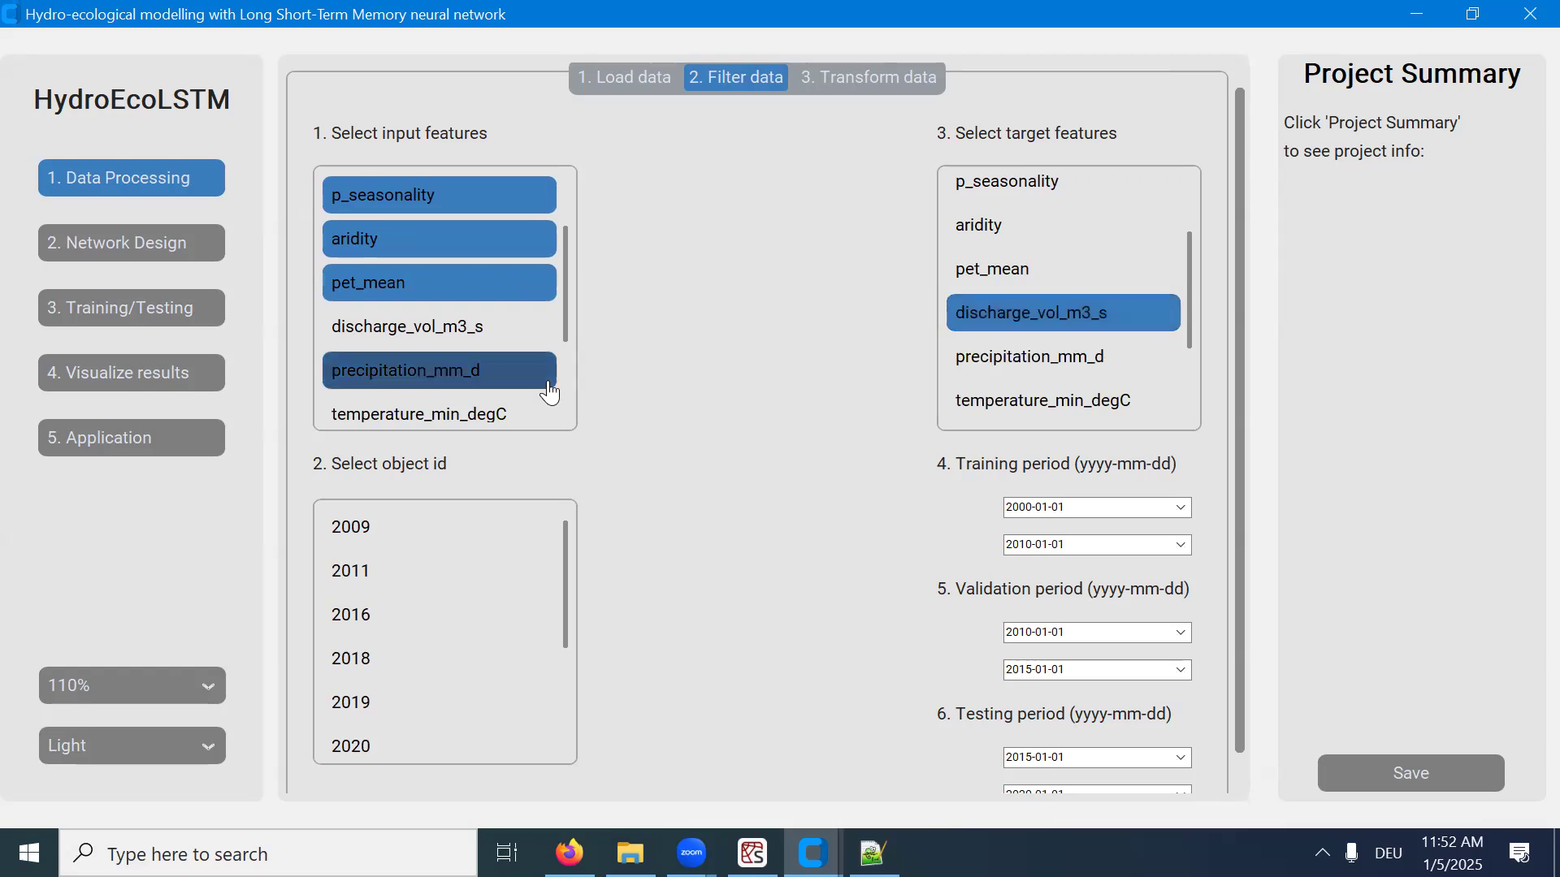
scroll(575, 423, "down", 1)
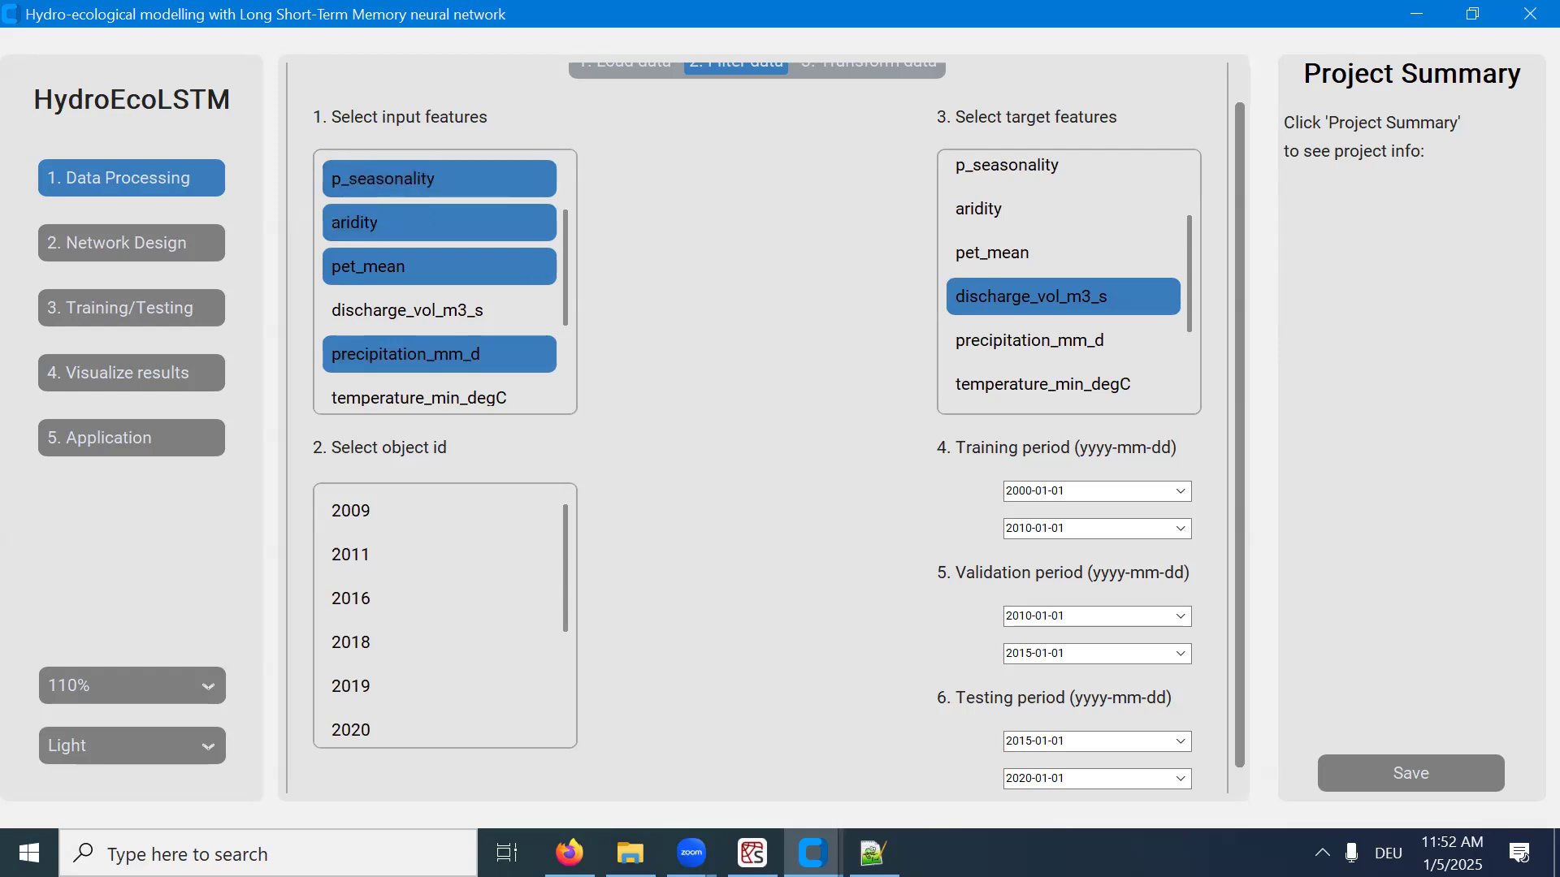
Switch to time_series.csv in Notepad++, check the discharge_vol_m3_s column name in its header row, and return to HydroEcoLSTM.
left_click(873, 853)
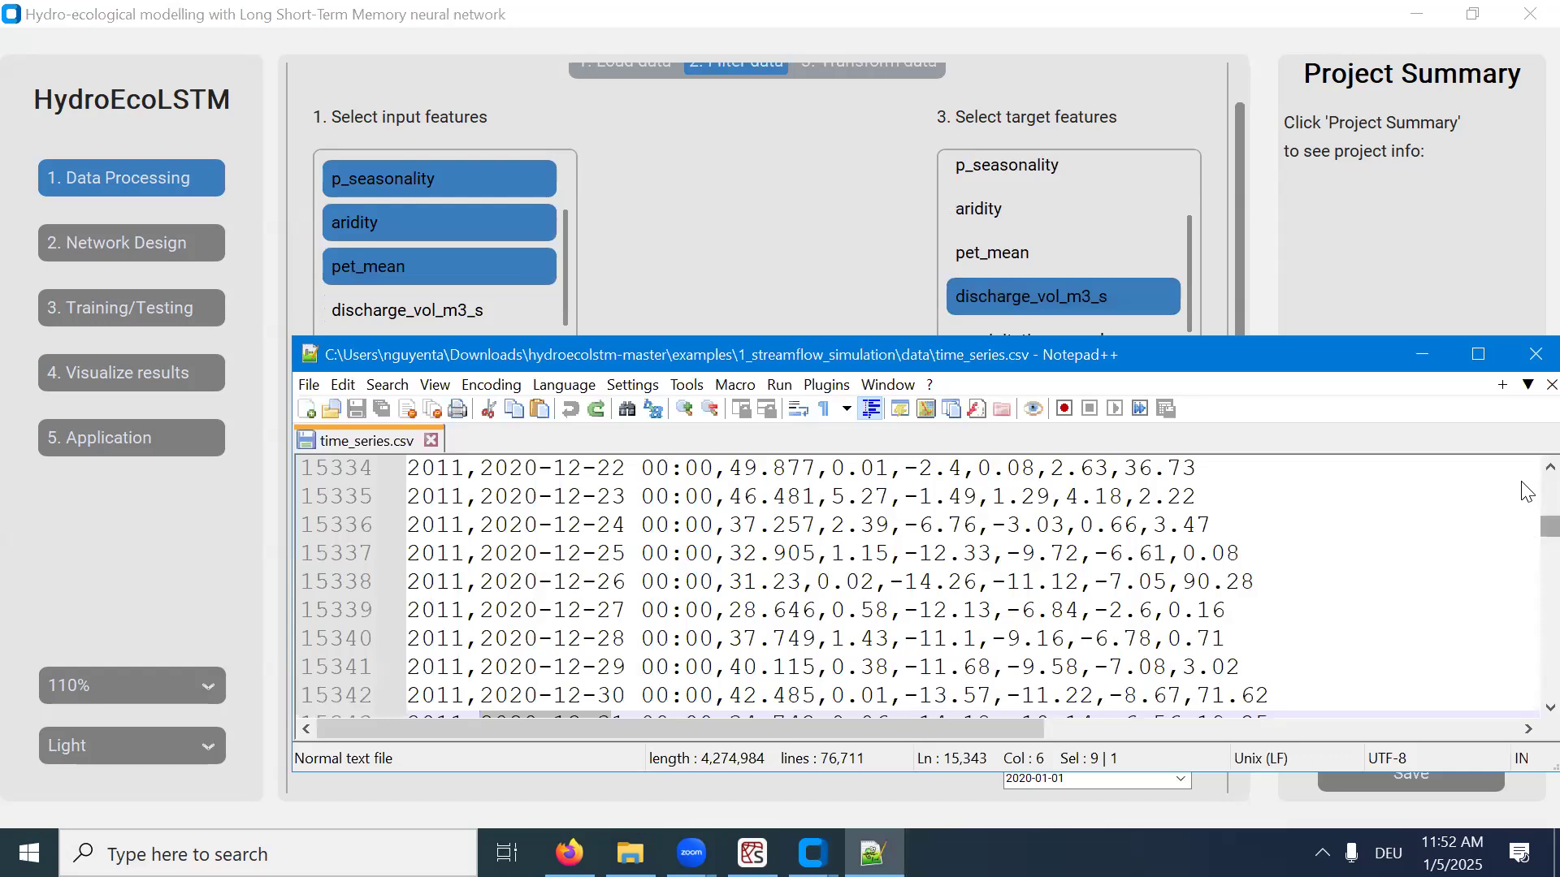
left_click_drag(1550, 526, 1550, 479)
double_click(639, 470)
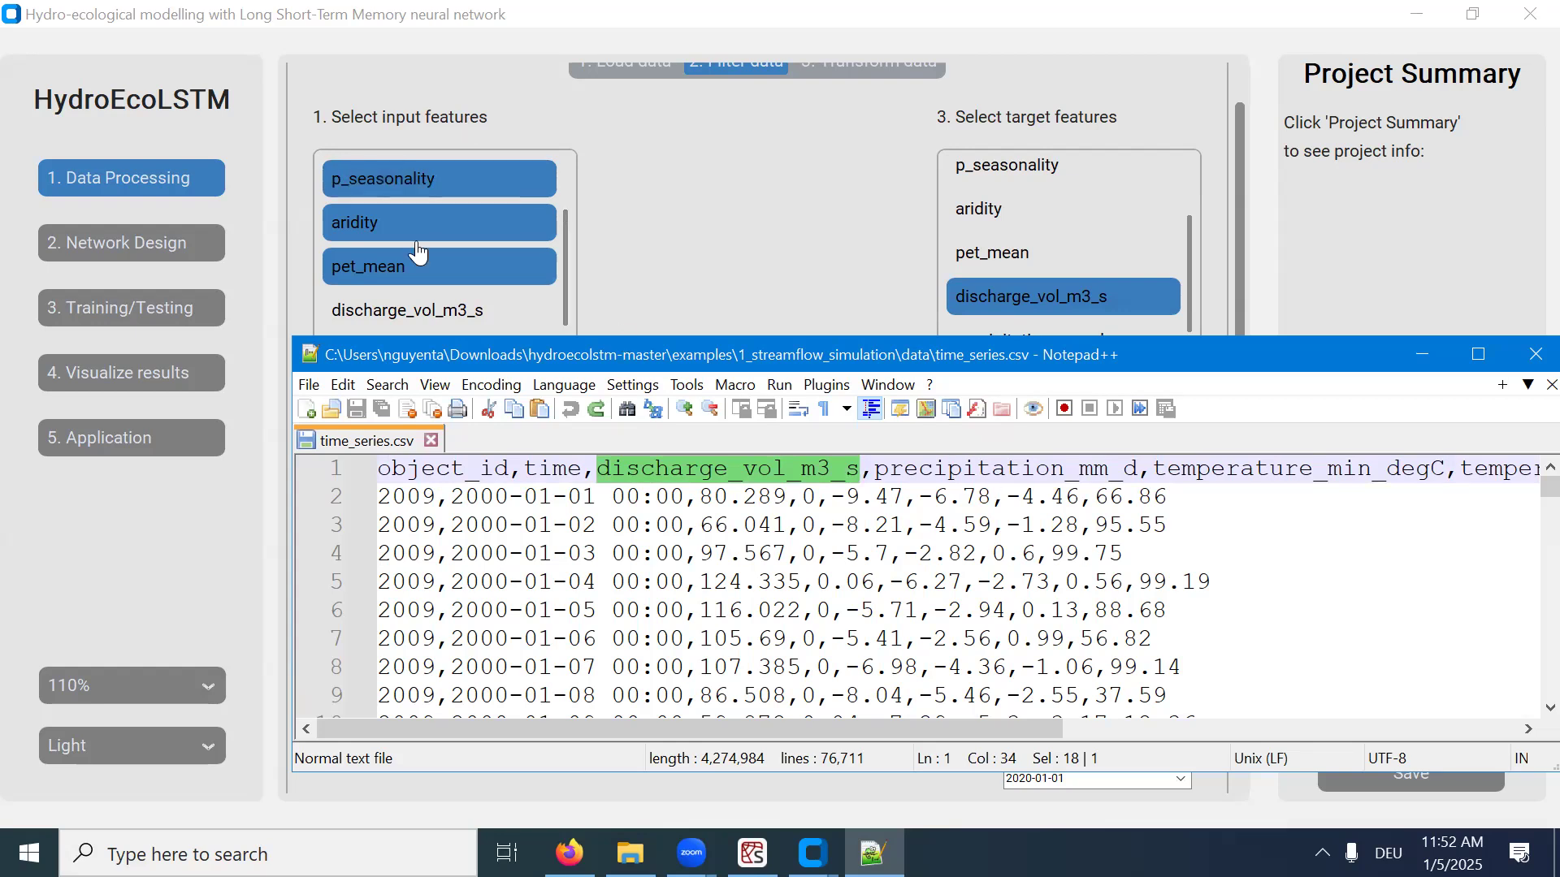
left_click(735, 251)
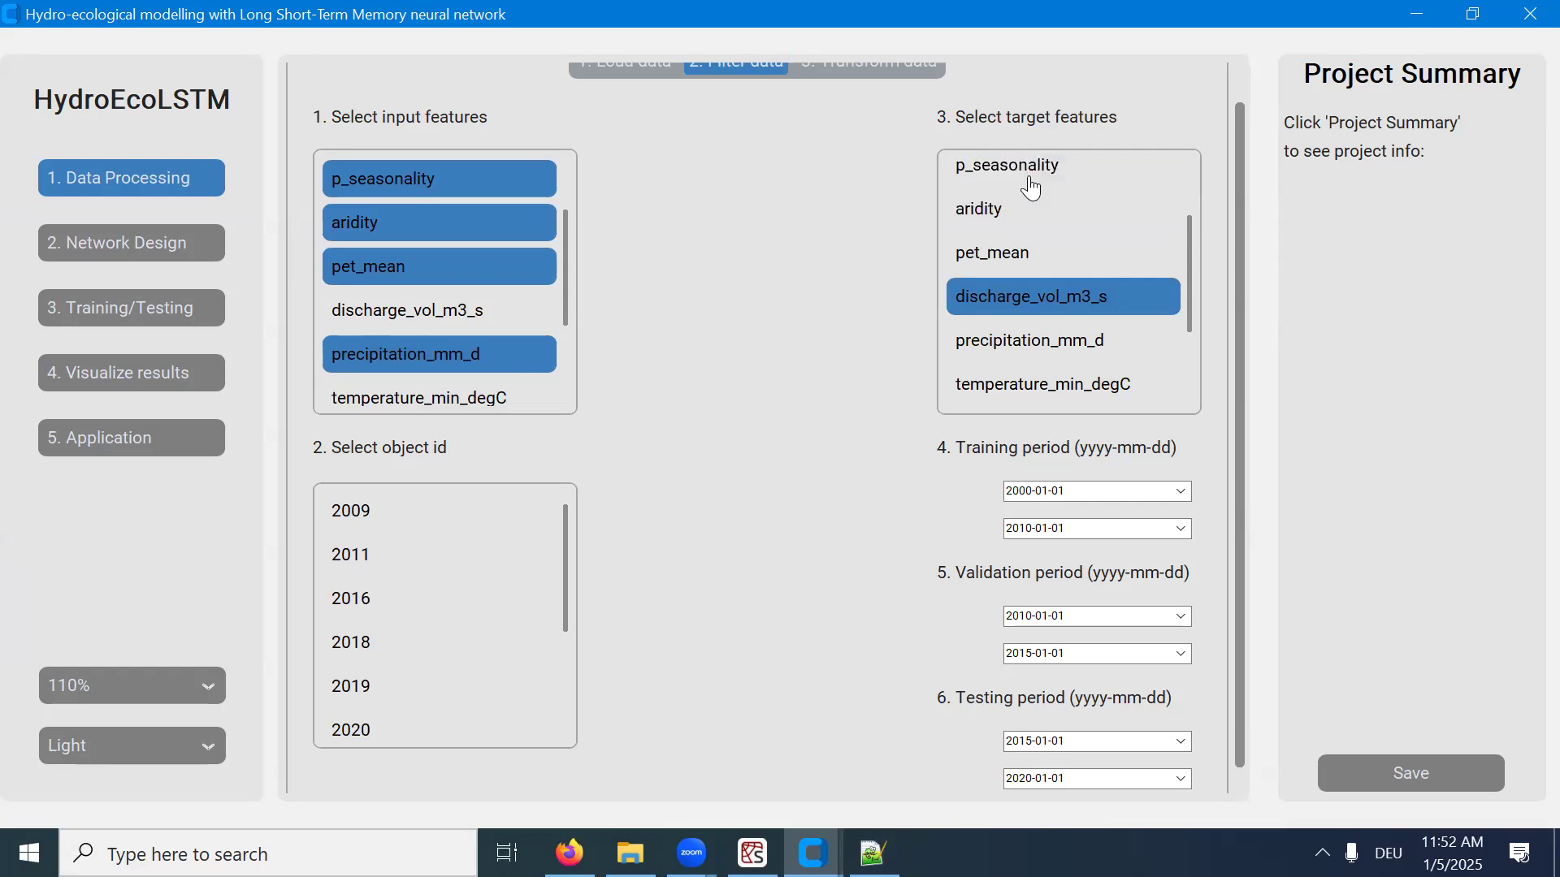
Select object ids 2009, 2011 and 2016 for the model data.
scroll(735, 514, "down", 1)
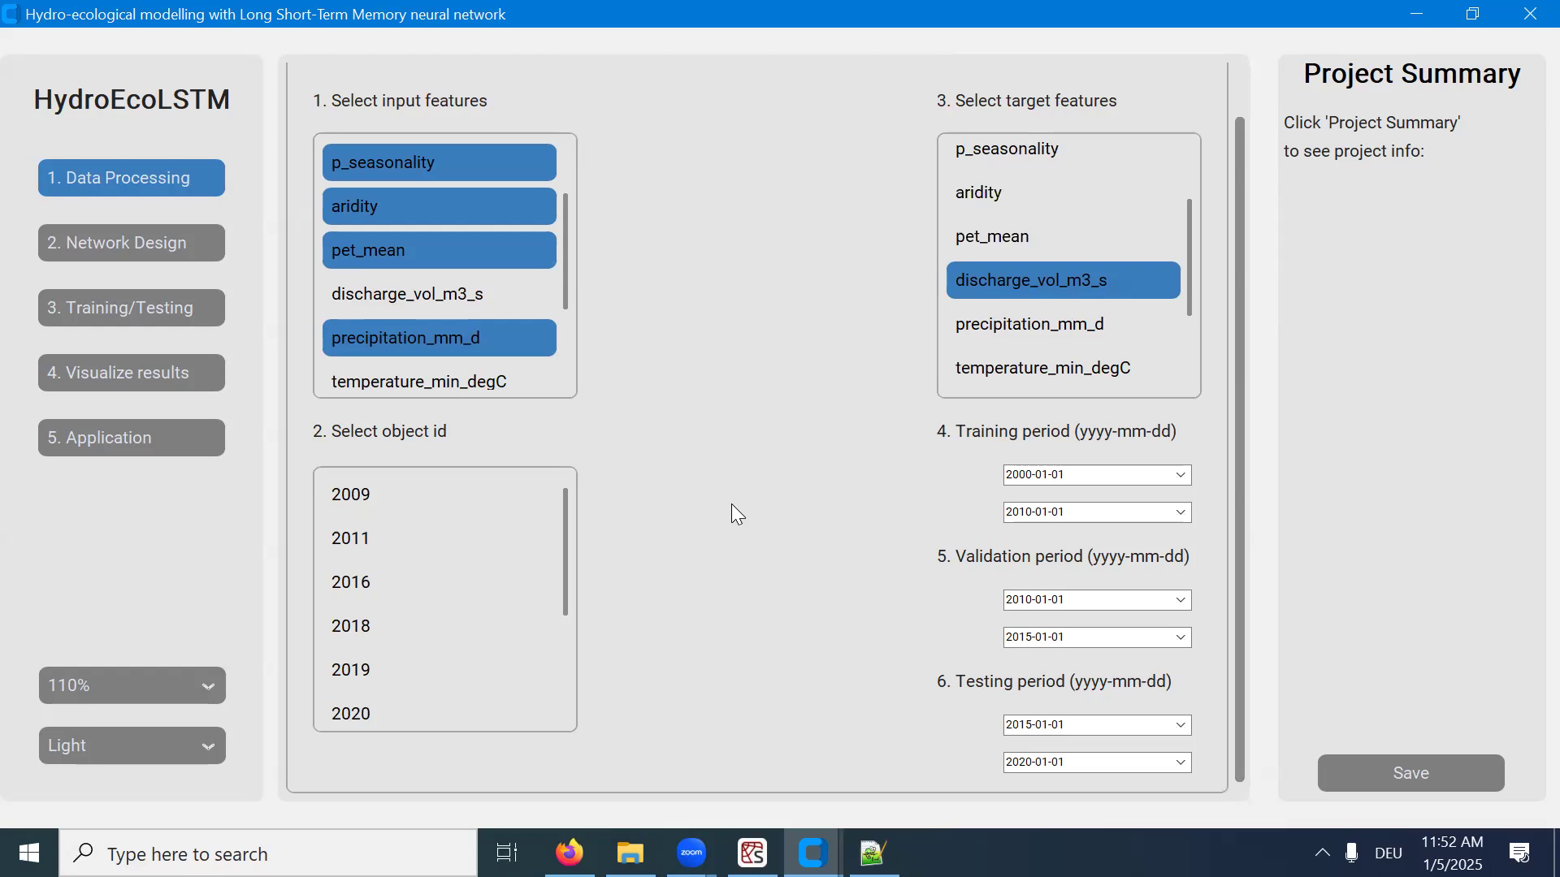
left_click(411, 497)
left_click(400, 541)
left_click(388, 589)
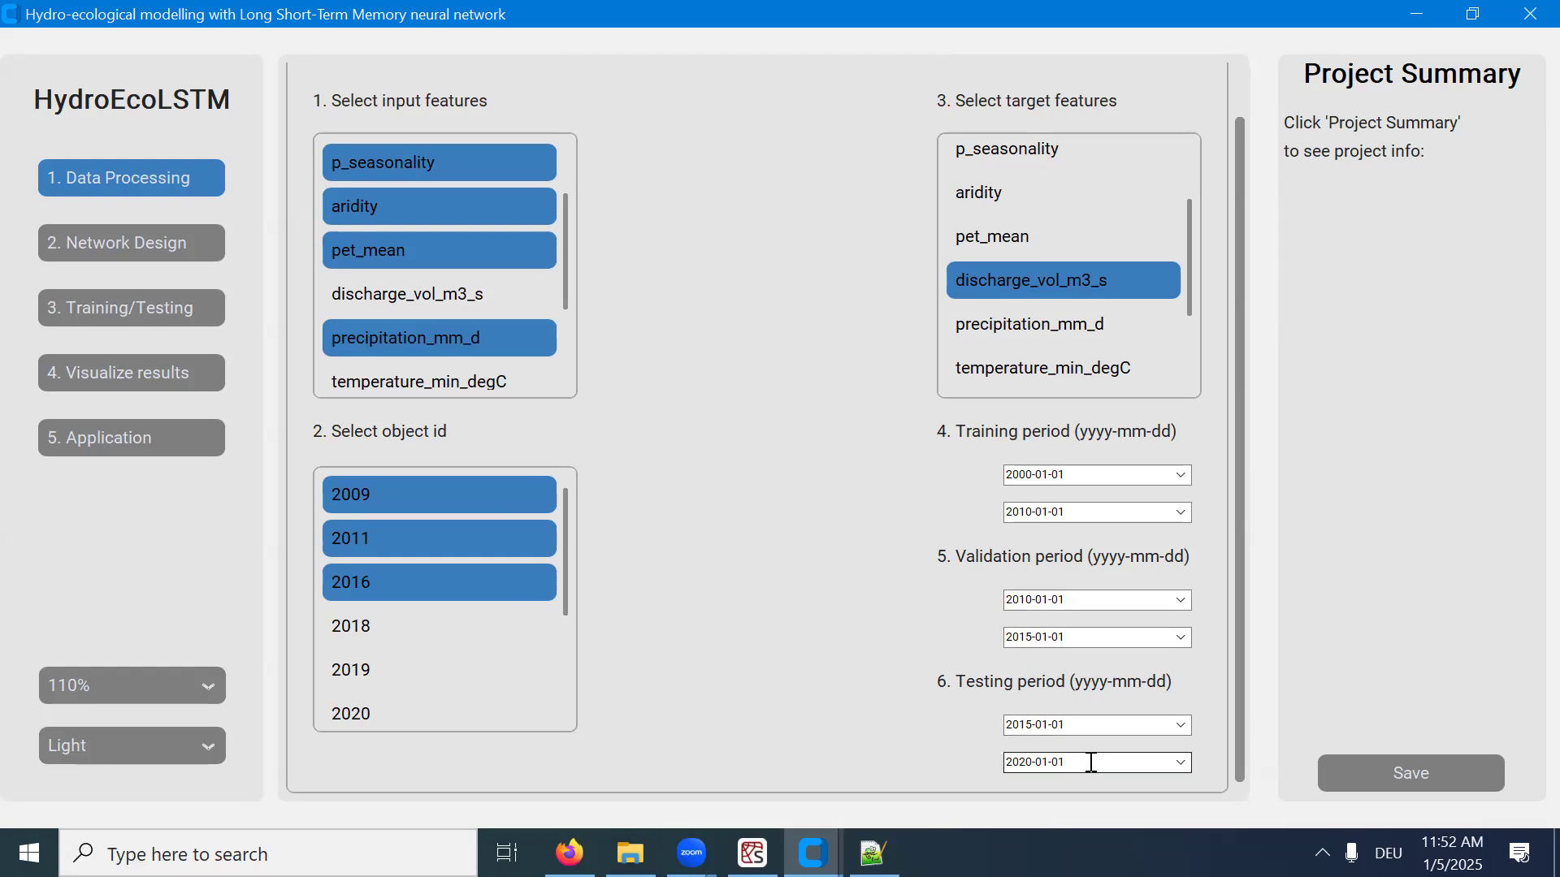
scroll(839, 368, "up", 1)
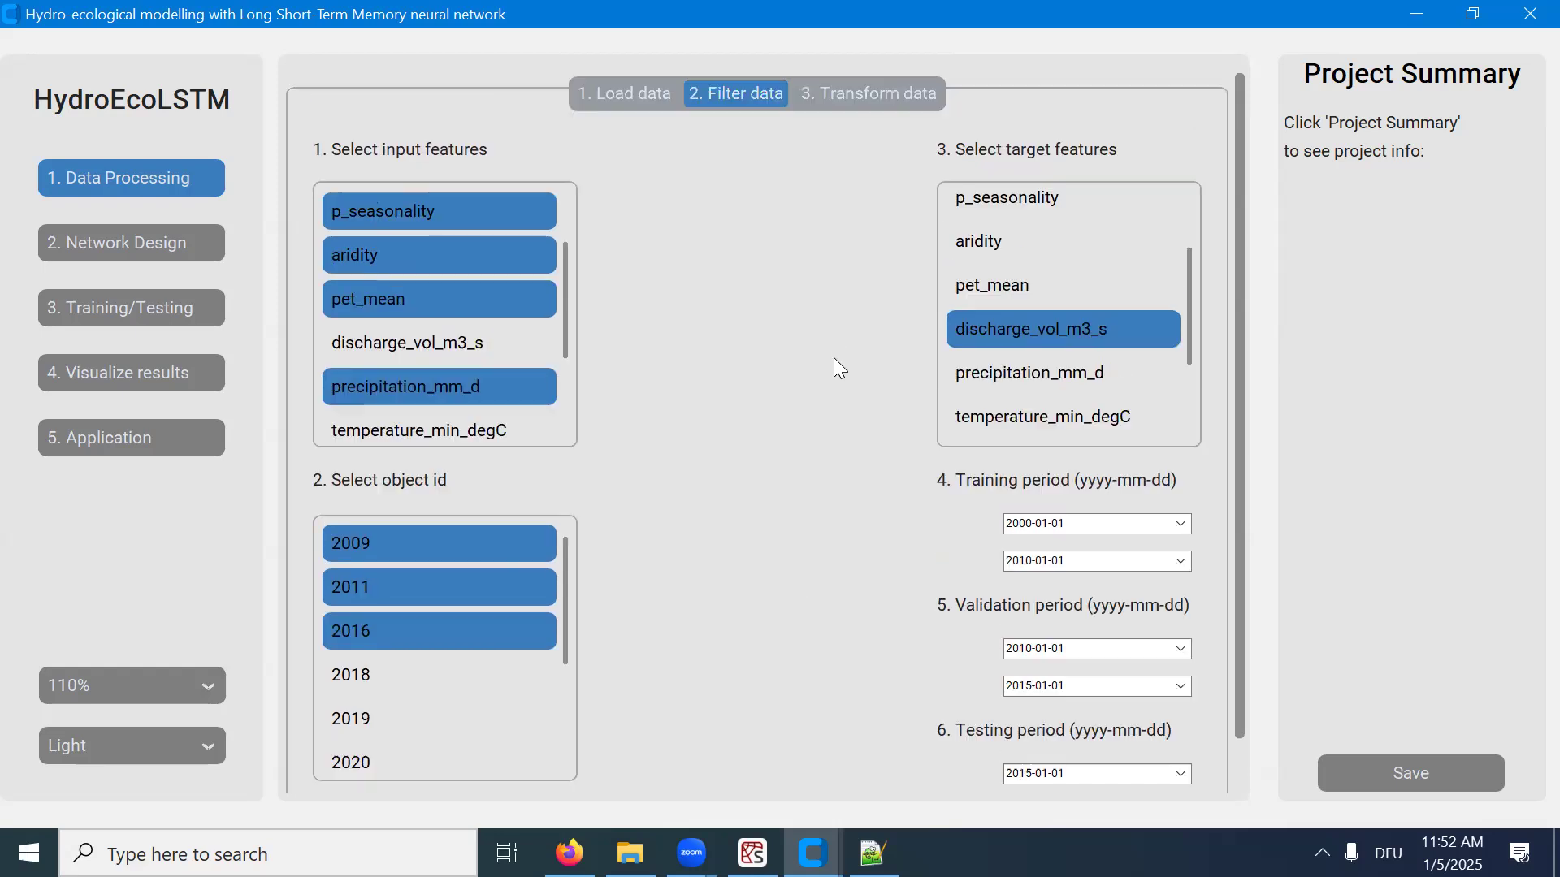
Review the transformer options, keep MinMaxScaler for the dynamic, static and target features, and execute the data split and transform.
left_click(873, 106)
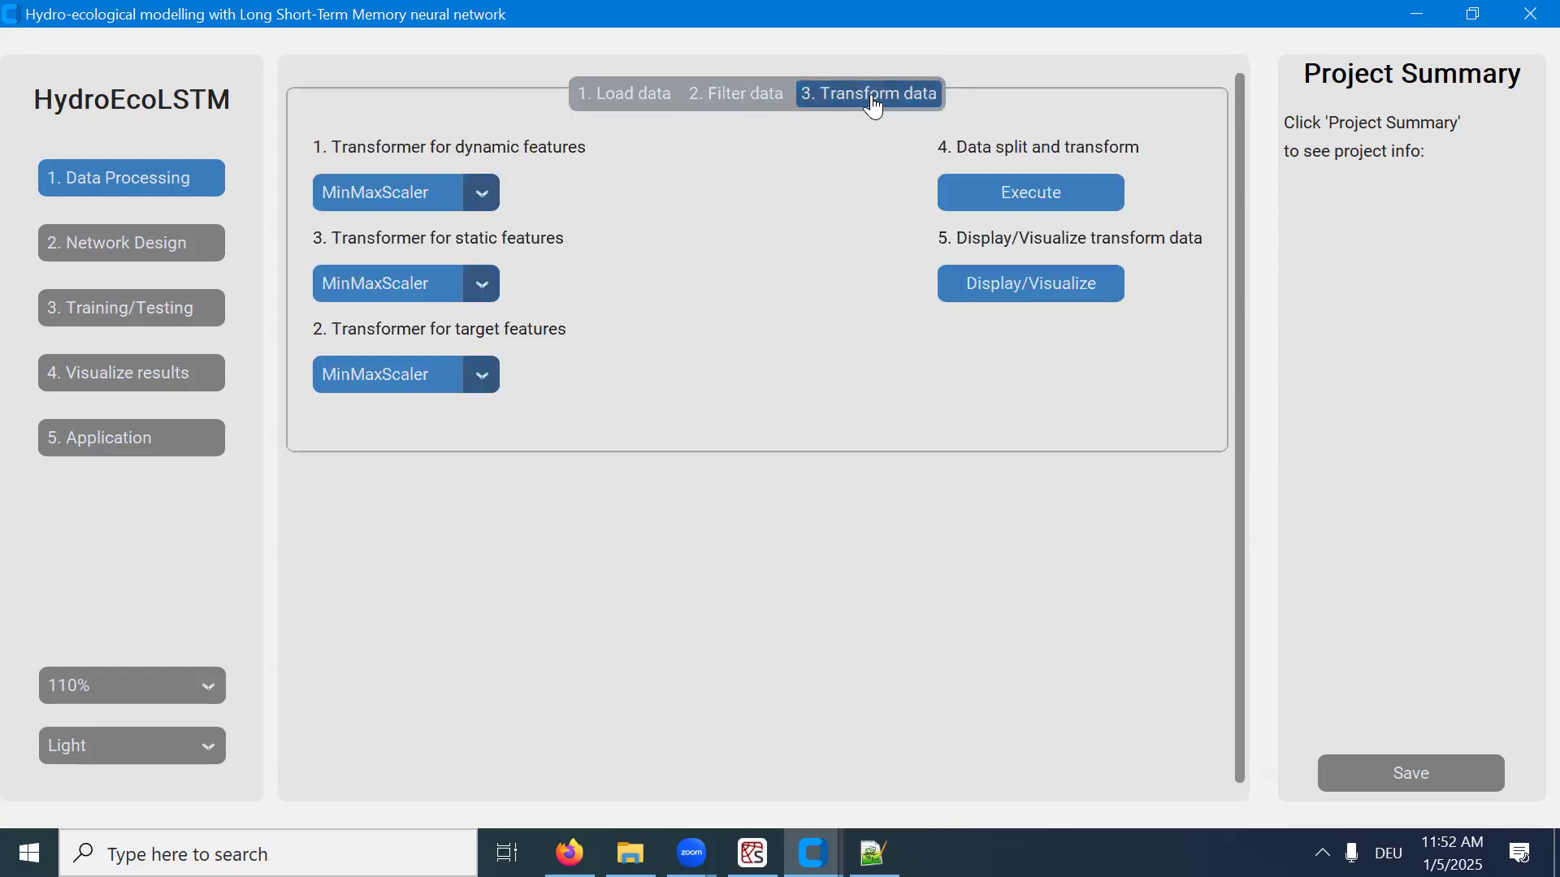
left_click(481, 195)
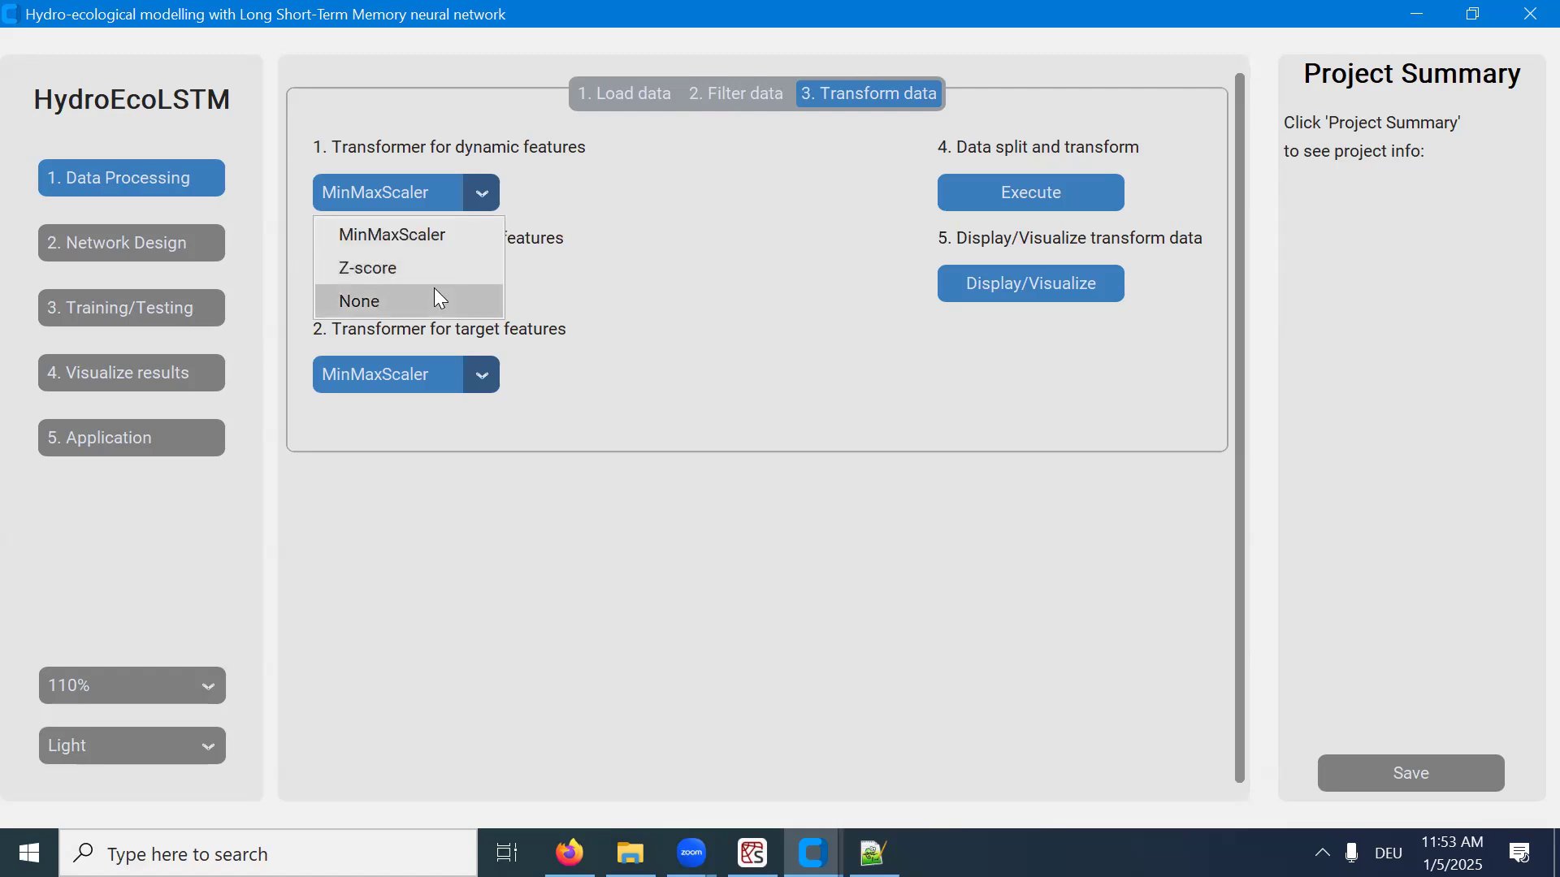
left_click(623, 255)
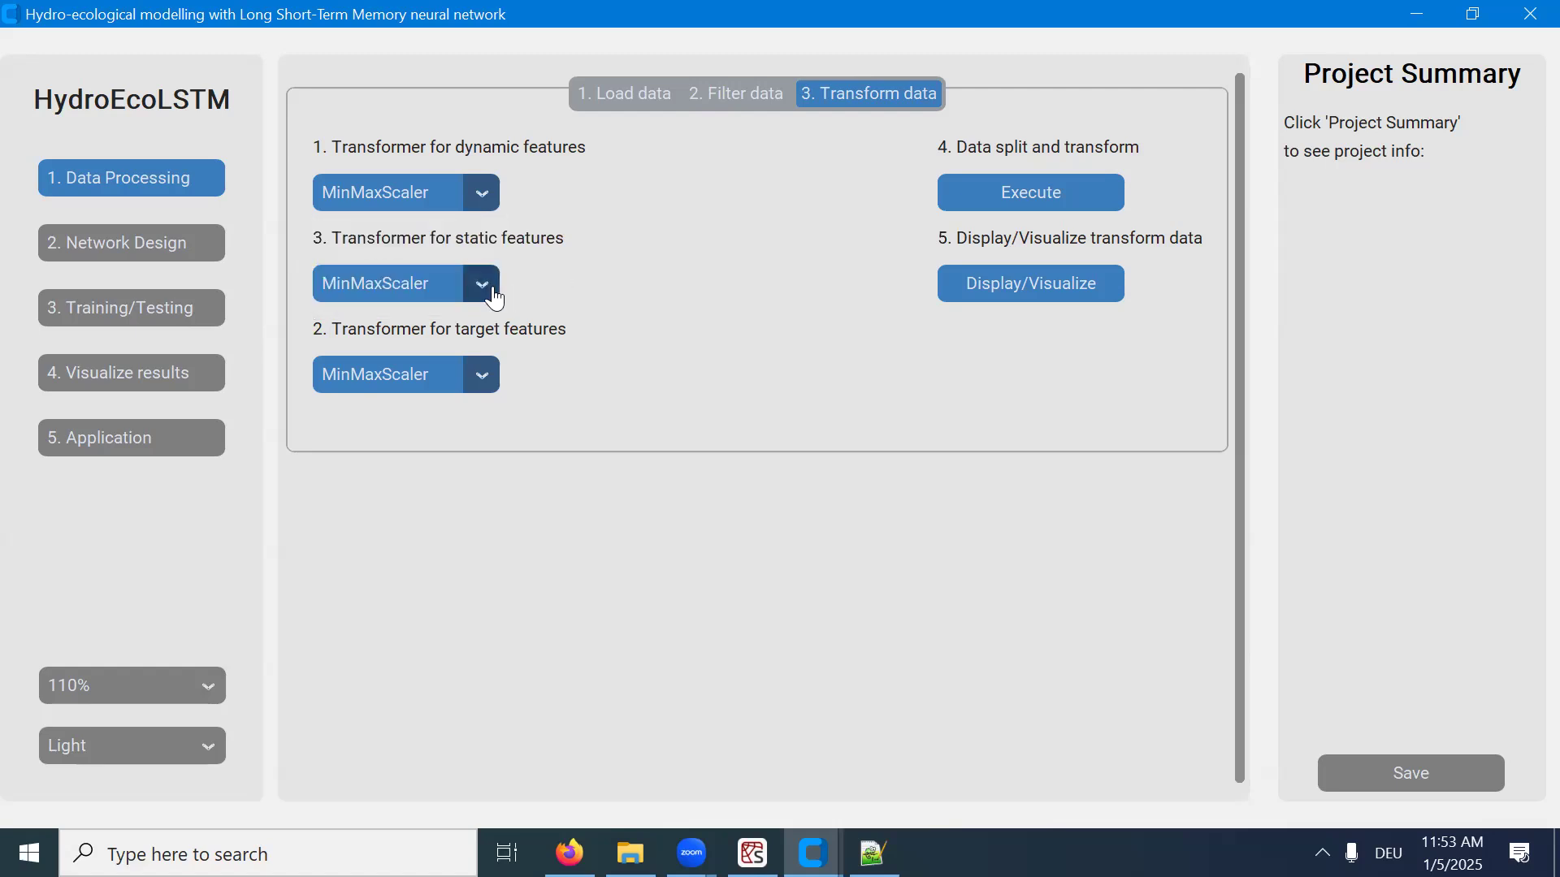
left_click(484, 286)
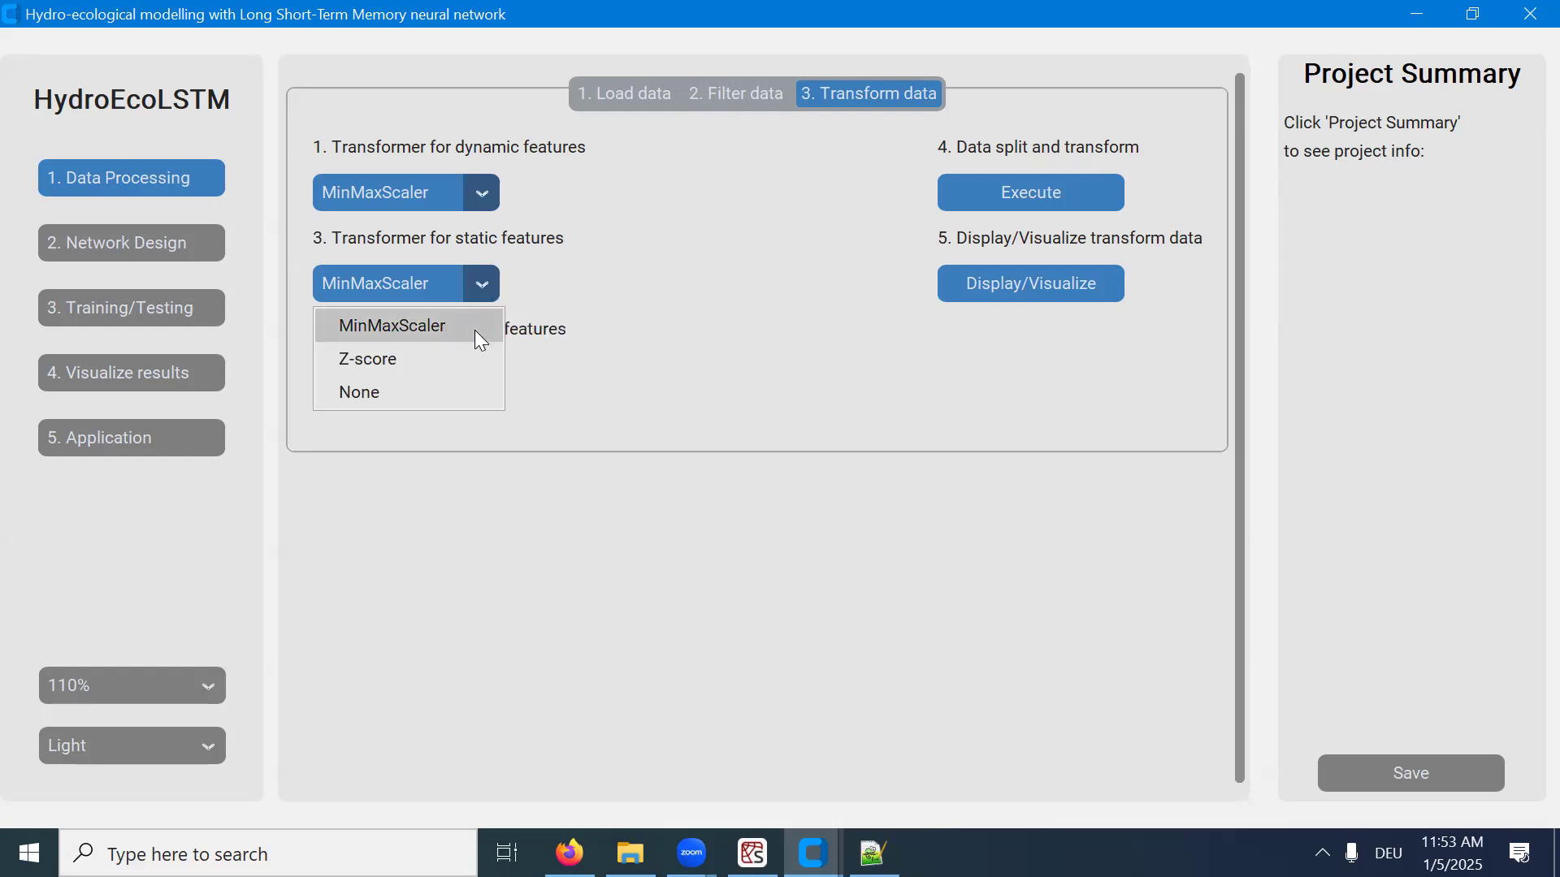
left_click(621, 318)
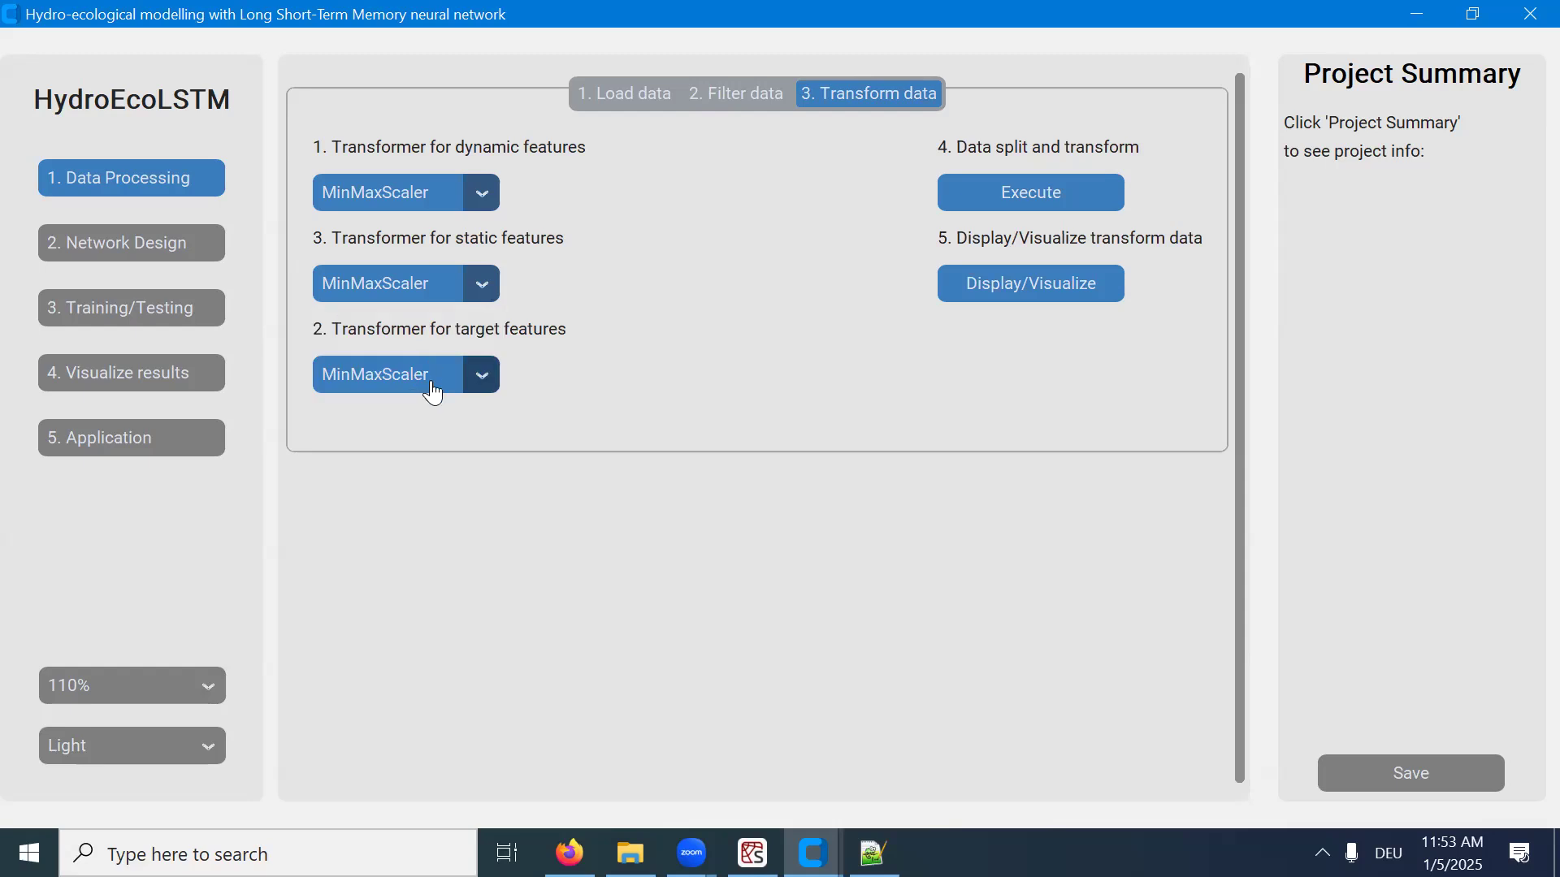
left_click(1026, 196)
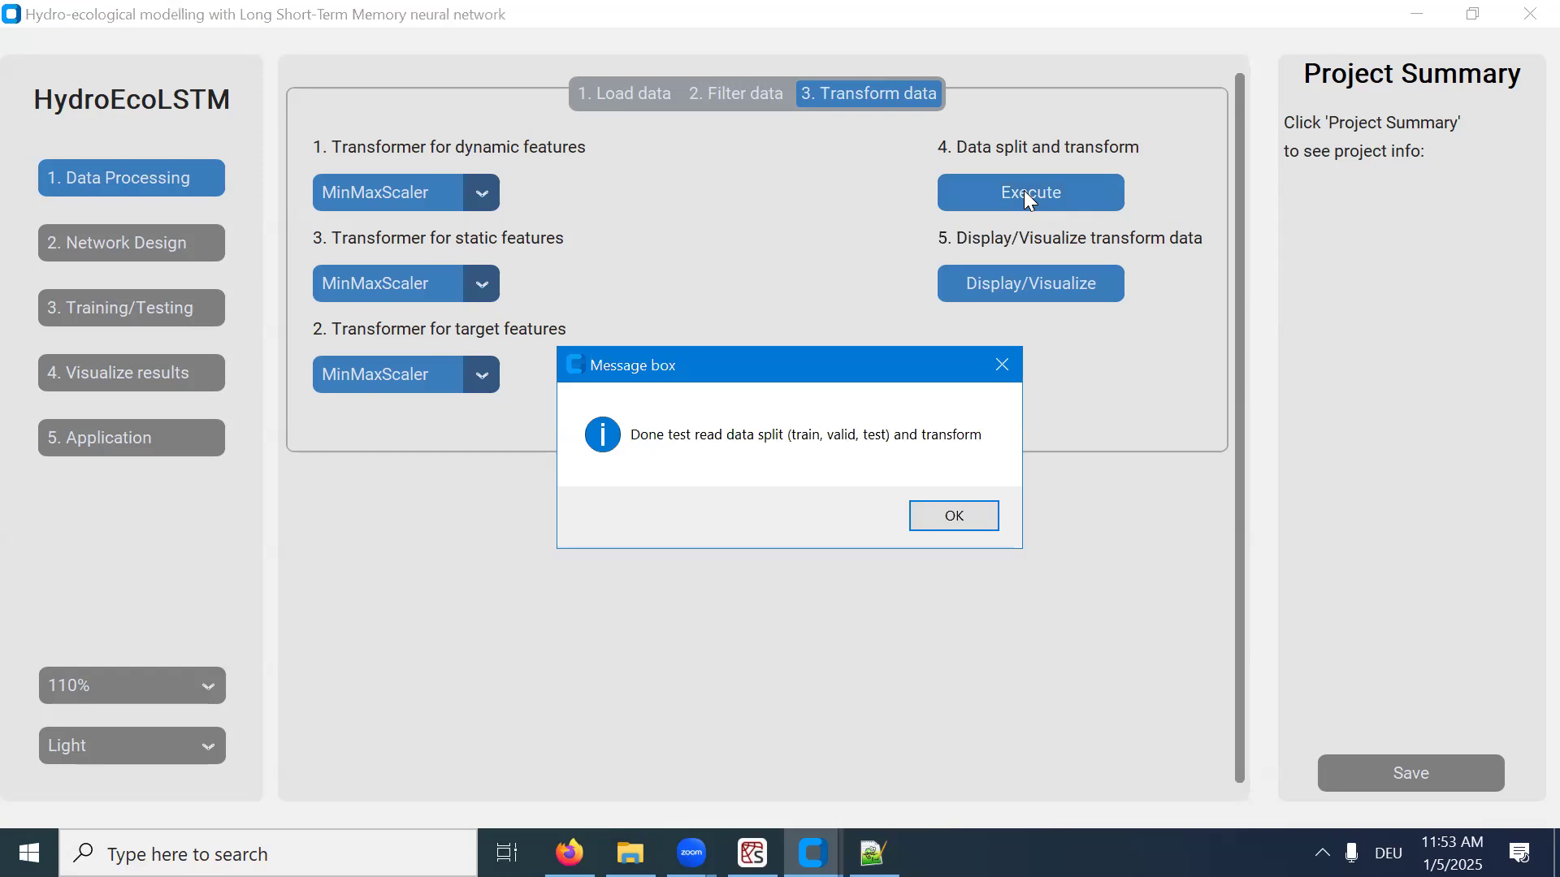
left_click(956, 516)
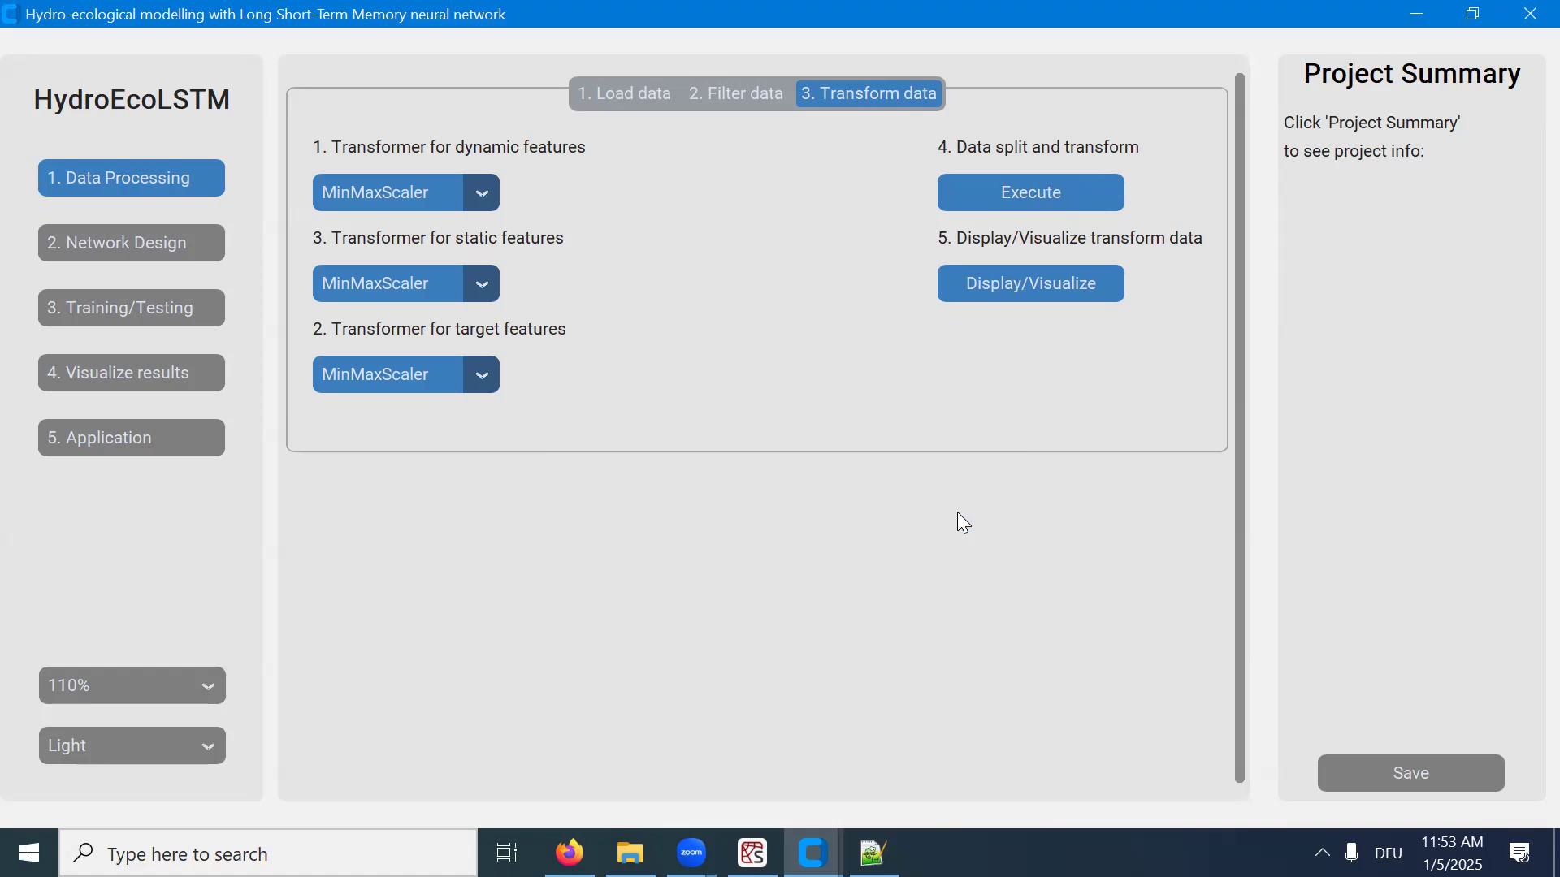
Display the table of original and transformed data, widen its window to examine the feature columns, and close it.
left_click(1025, 293)
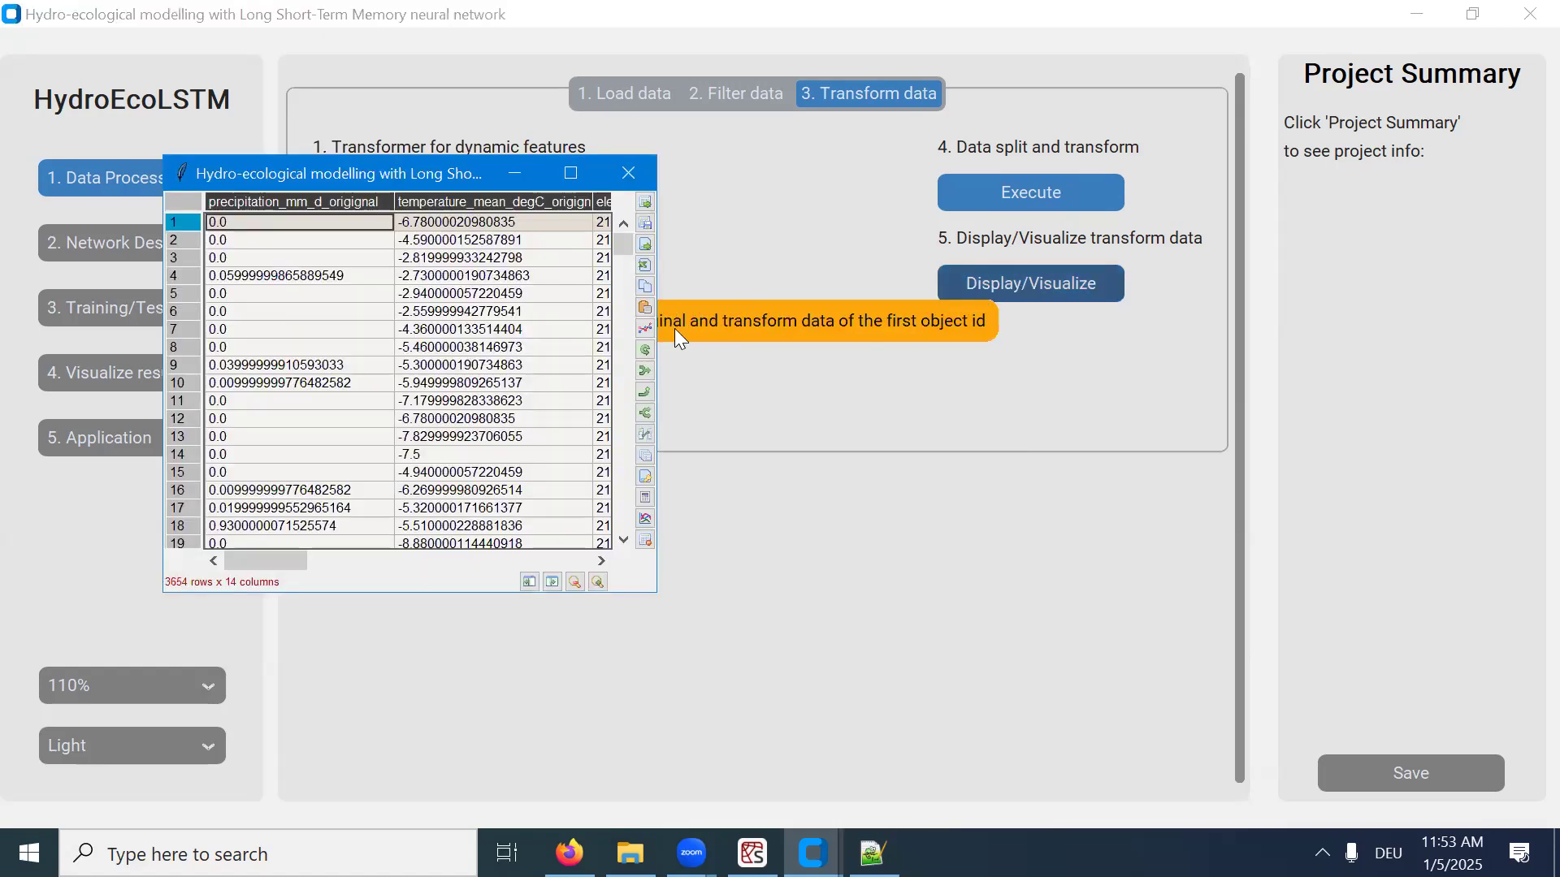
left_click_drag(658, 314, 1092, 314)
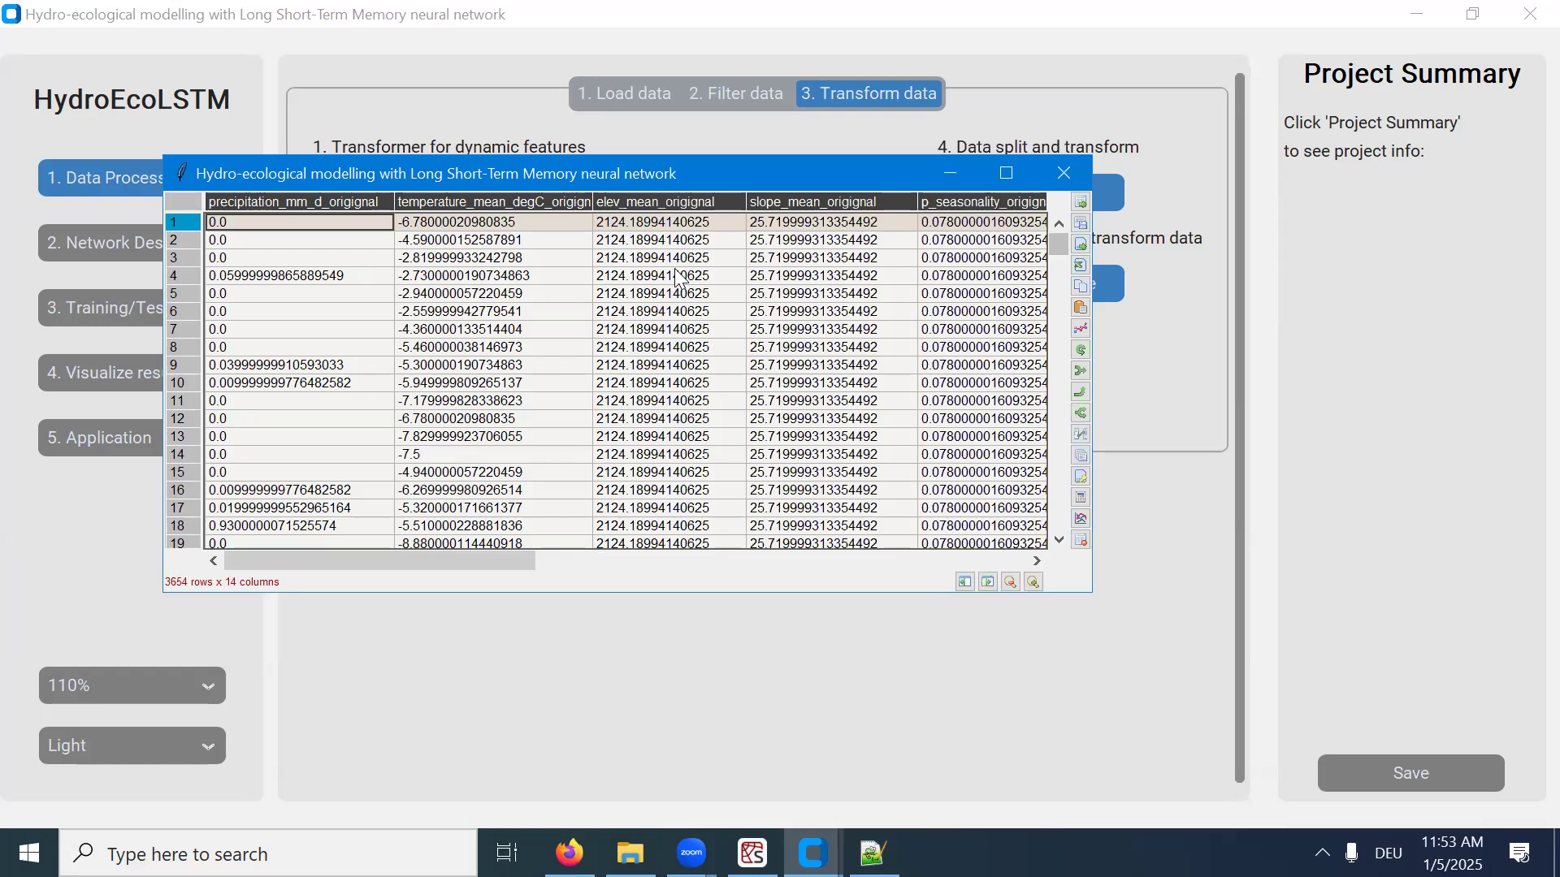
left_click(813, 258)
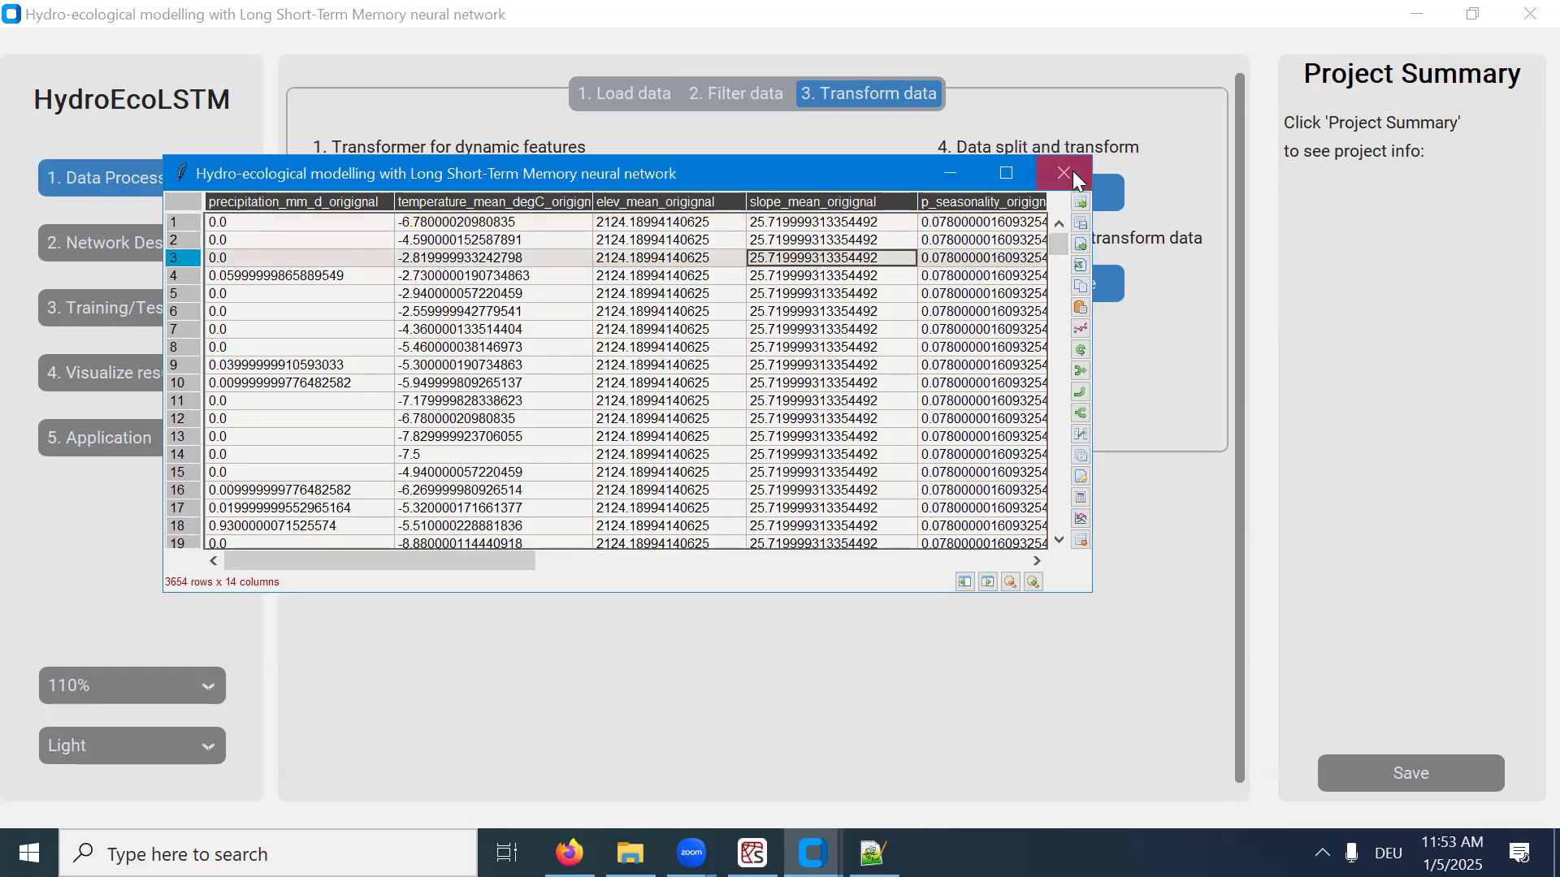
left_click(1072, 171)
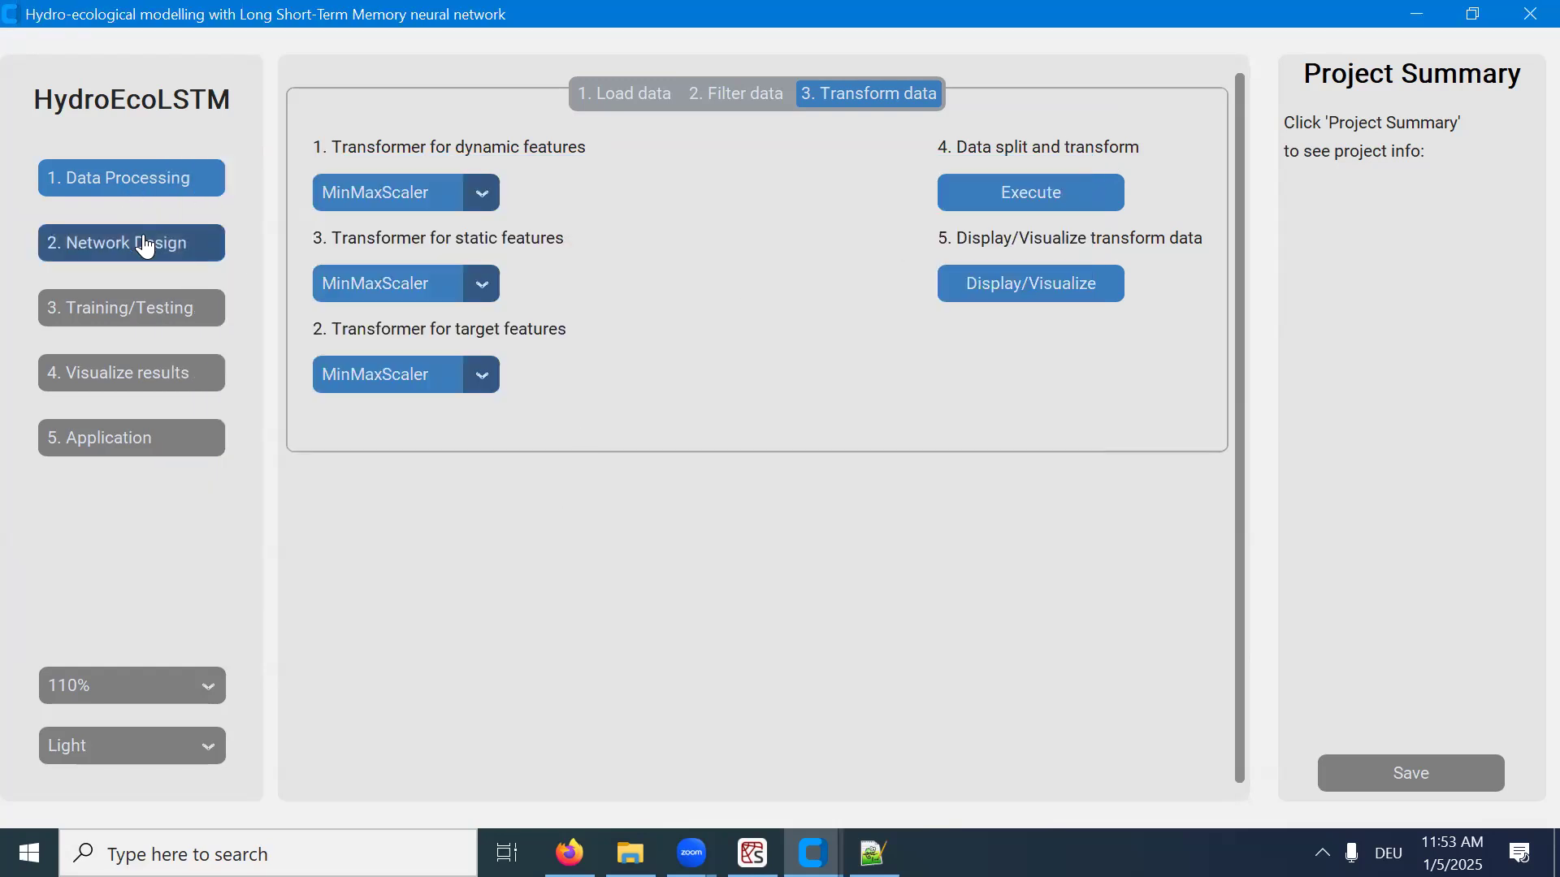
Open the network design settings, examine the diagram of model heads and classes beside the model class options, and close it.
left_click(175, 243)
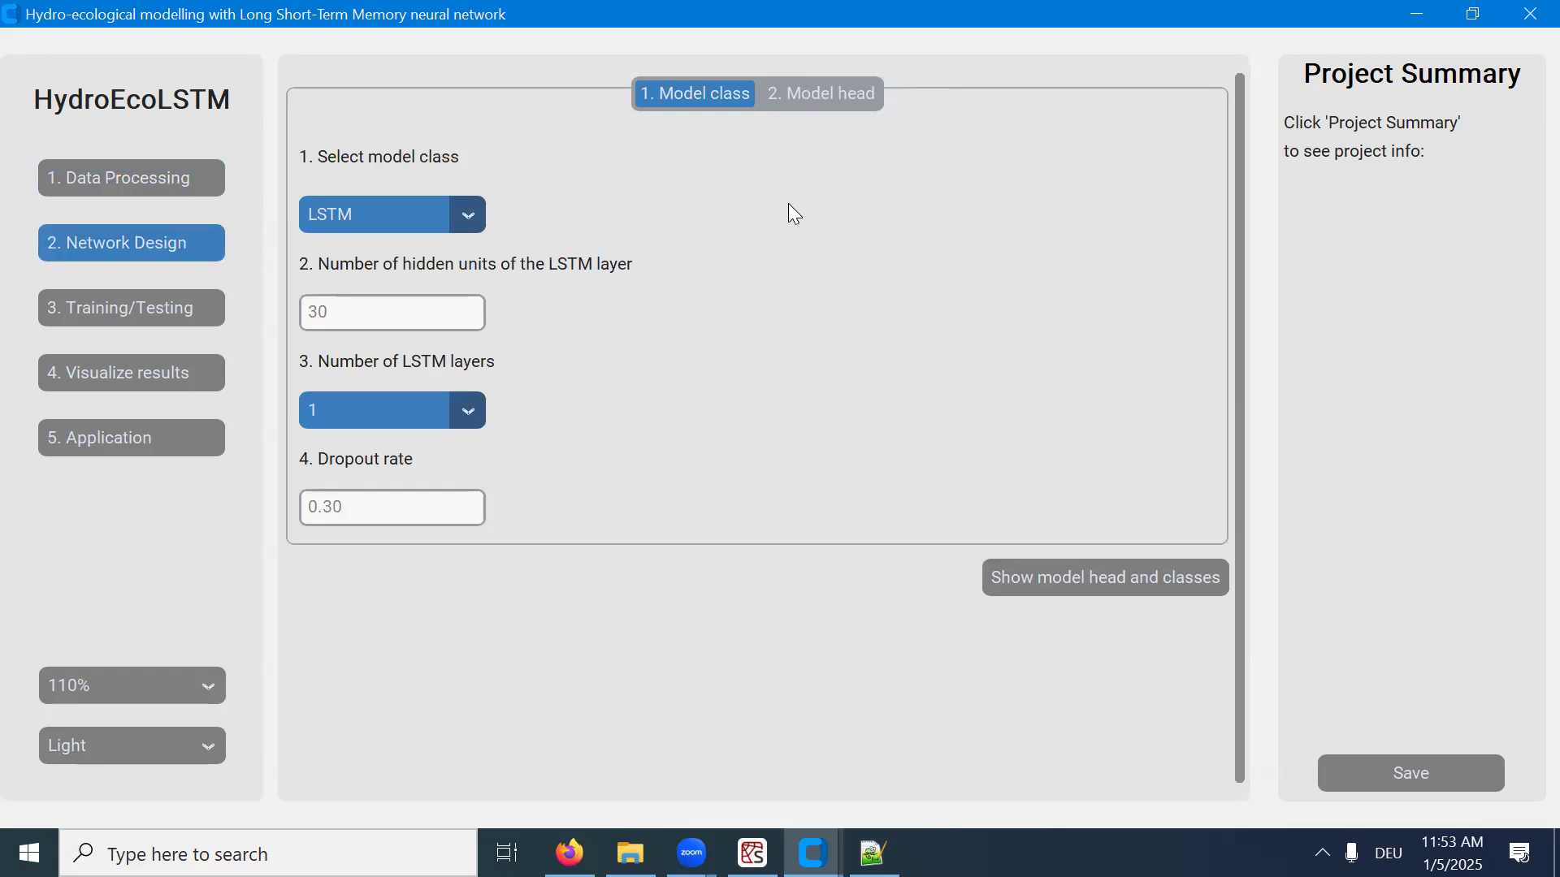
mouse_move(467, 218)
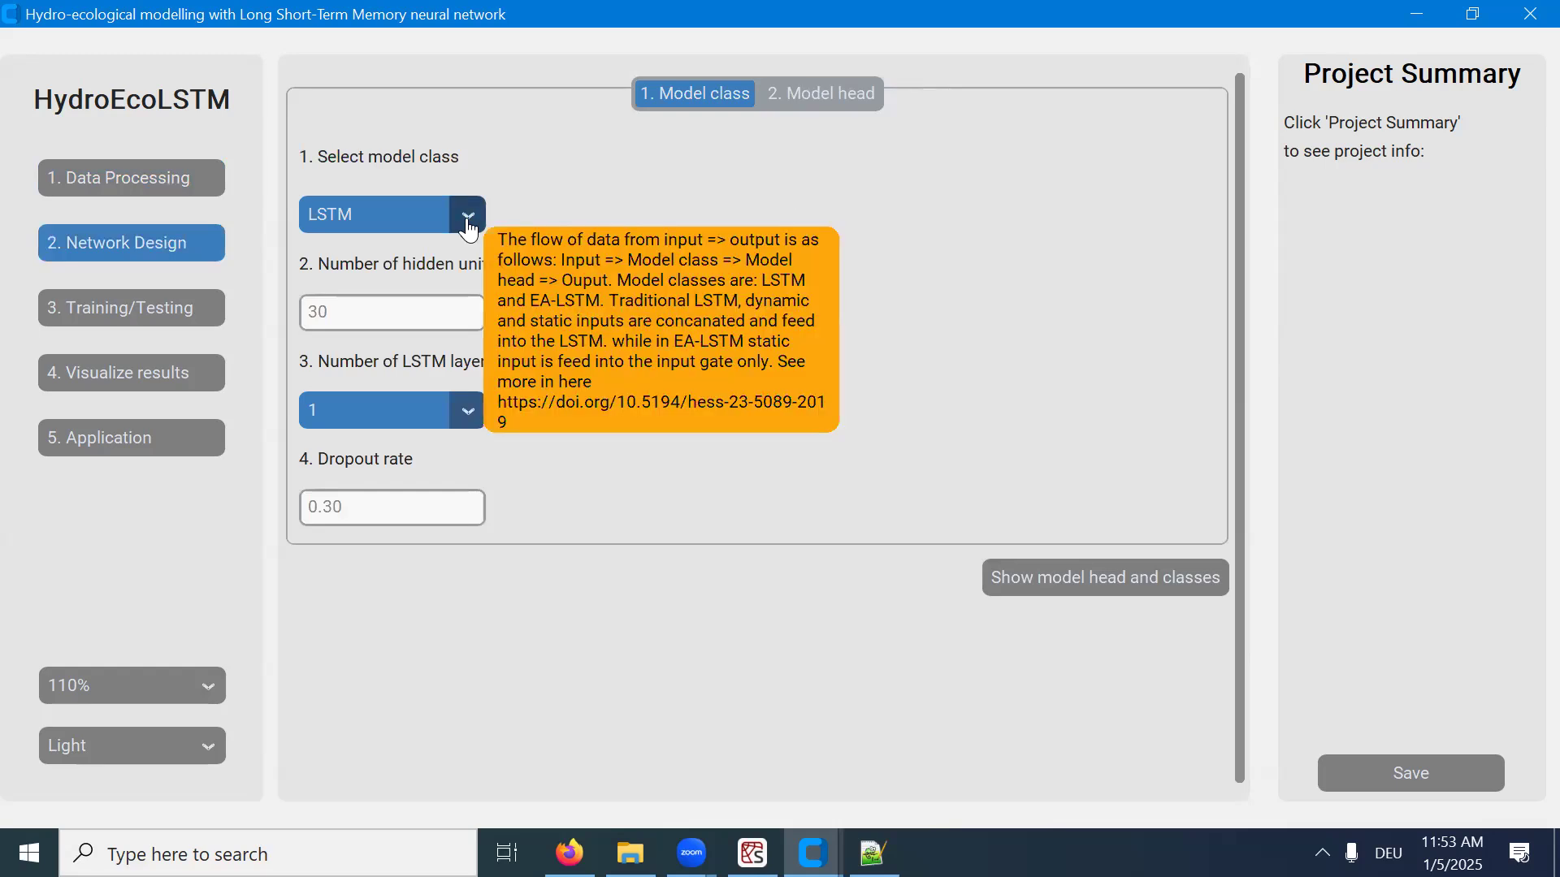
left_click(1108, 577)
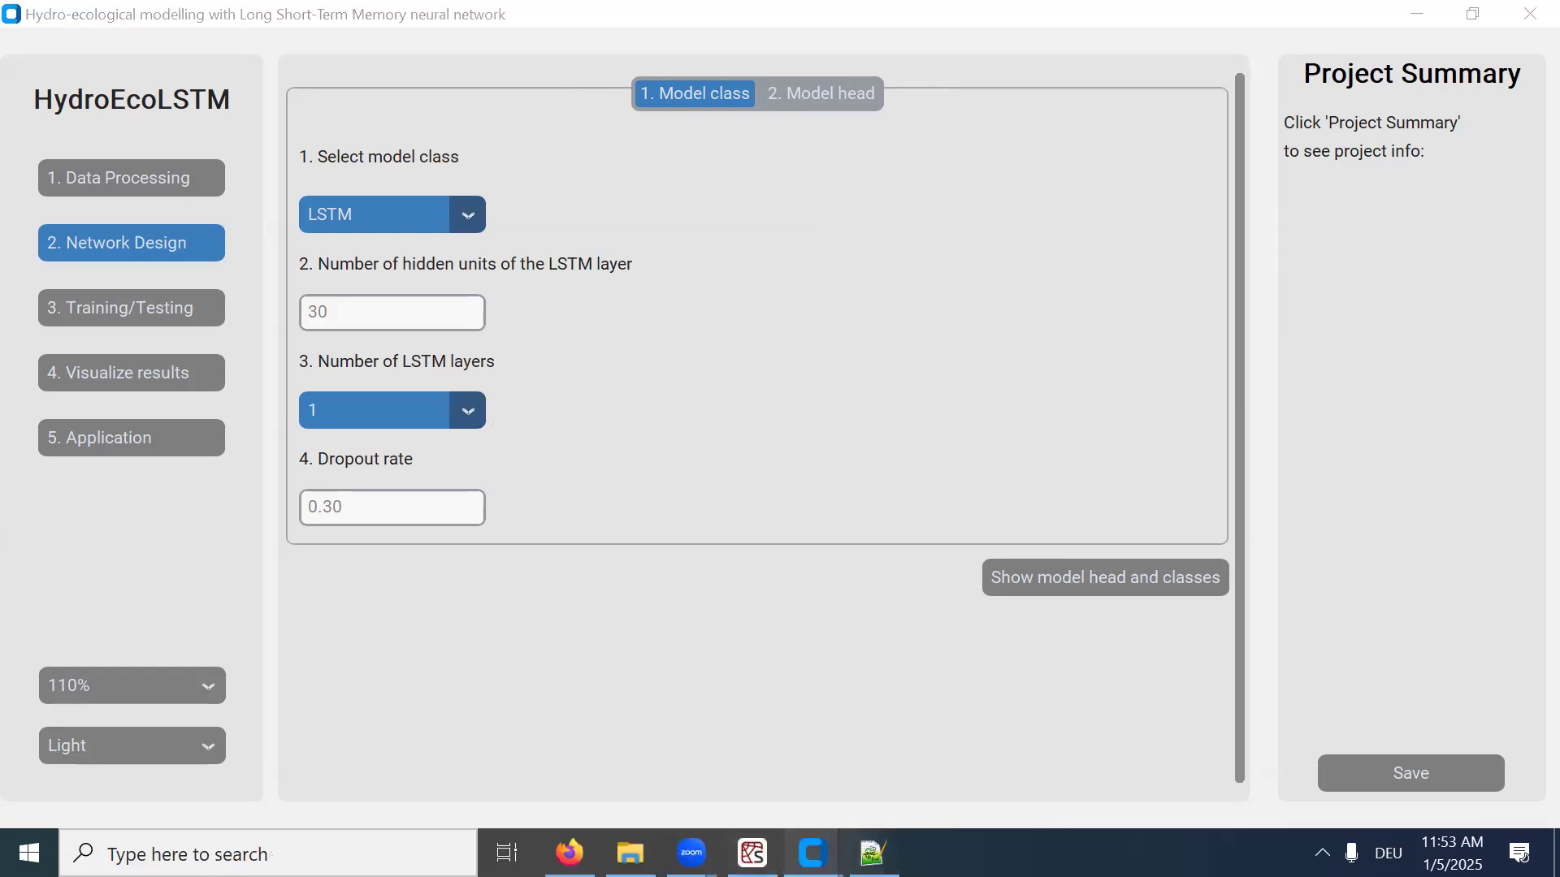
mouse_move(812, 853)
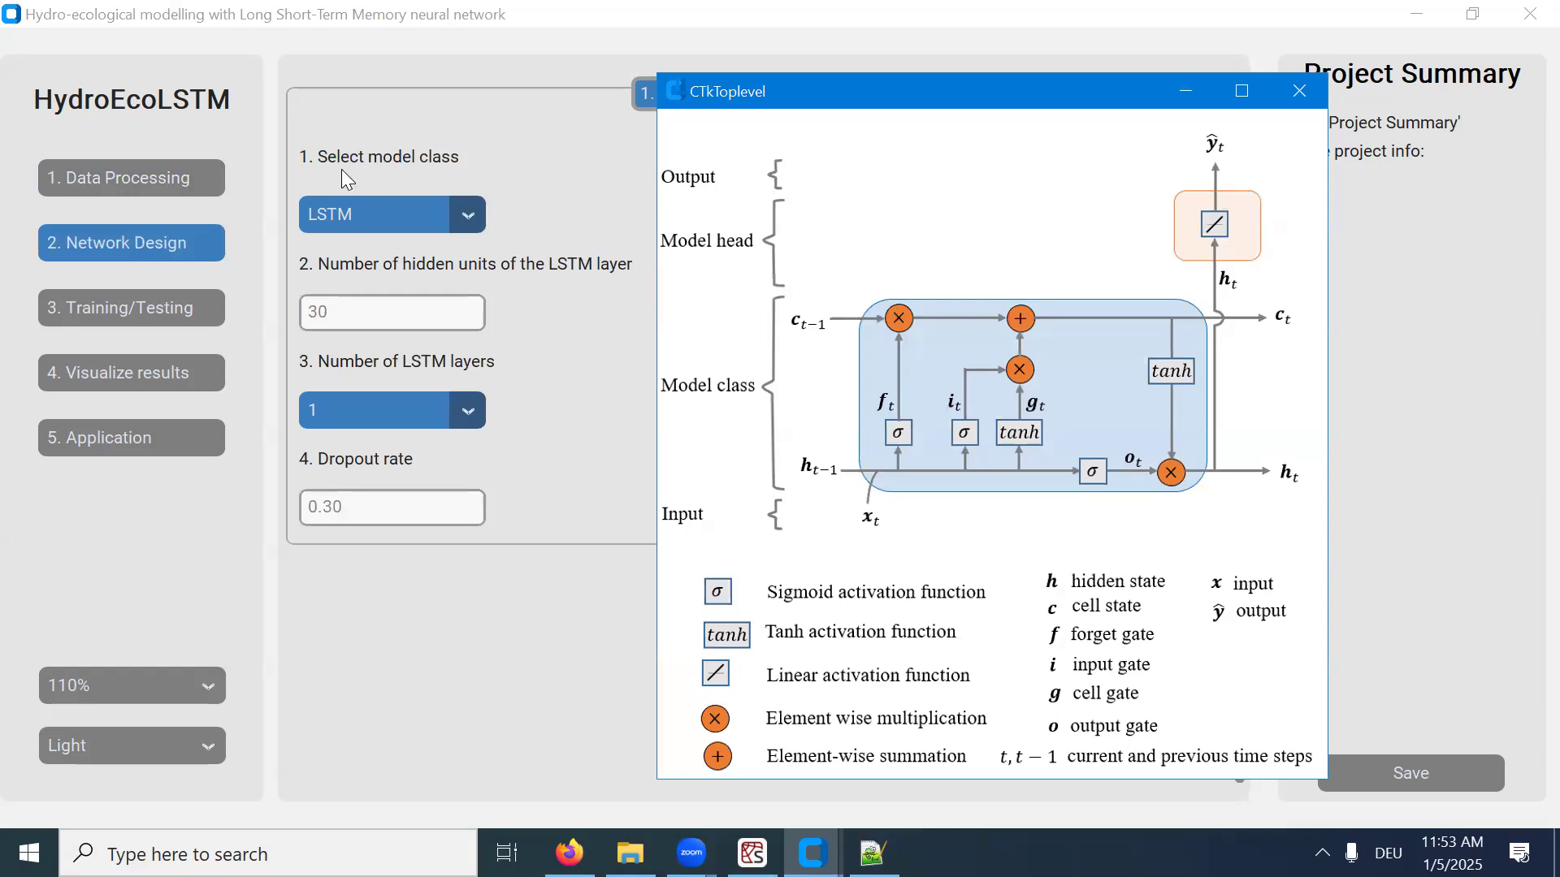
left_click_drag(855, 98, 763, 129)
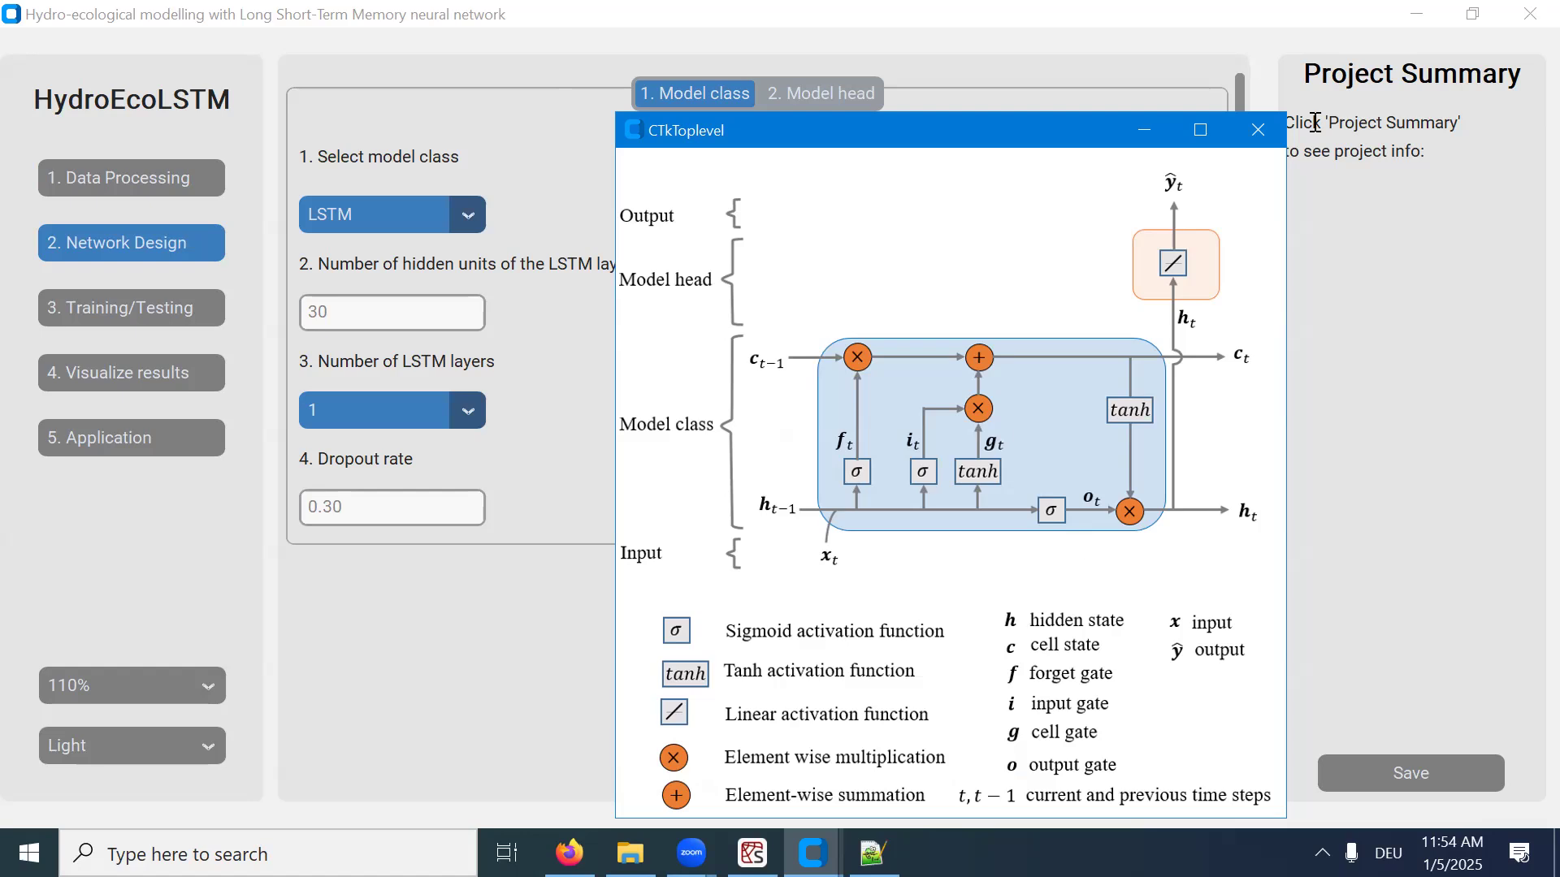
left_click(1257, 130)
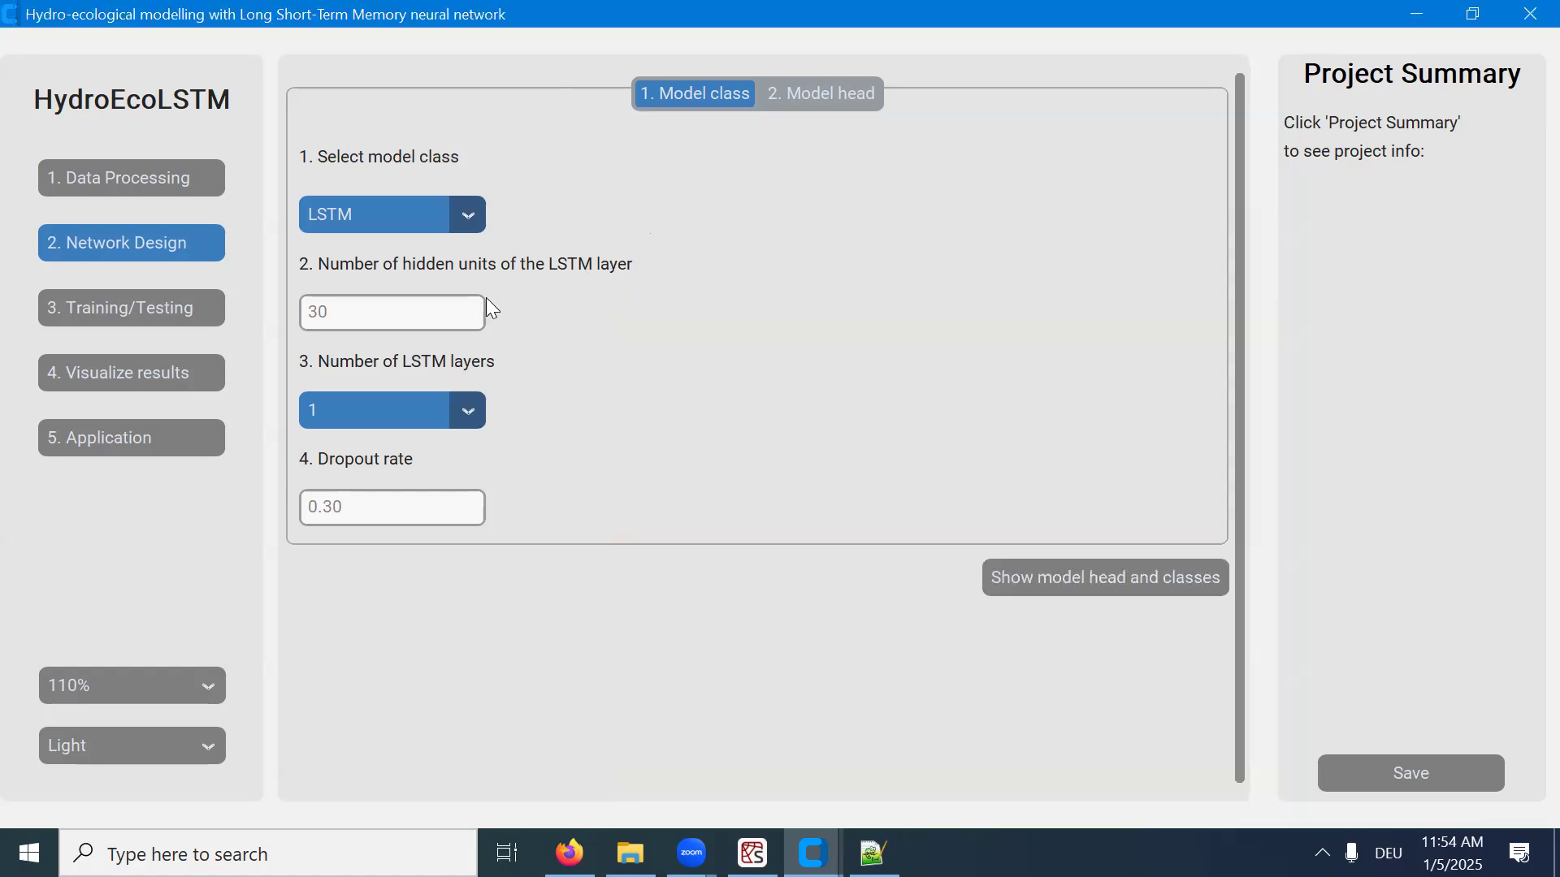
Set the LSTM model class to 30 hidden units, 1 LSTM layer and a dropout rate of 0.3.
left_click(431, 311)
type("30")
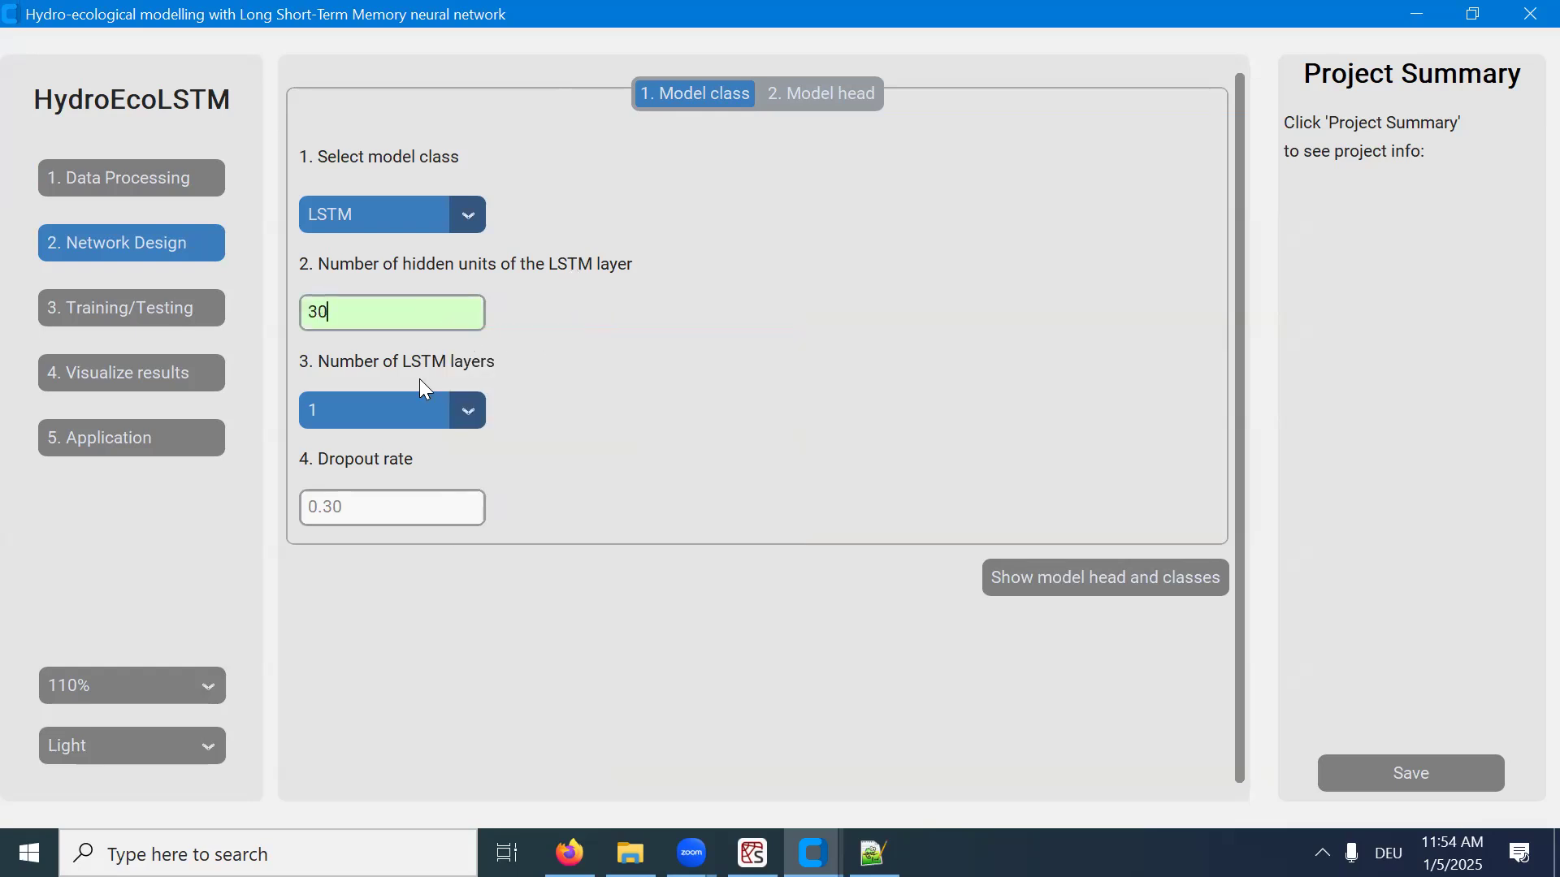
left_click(471, 411)
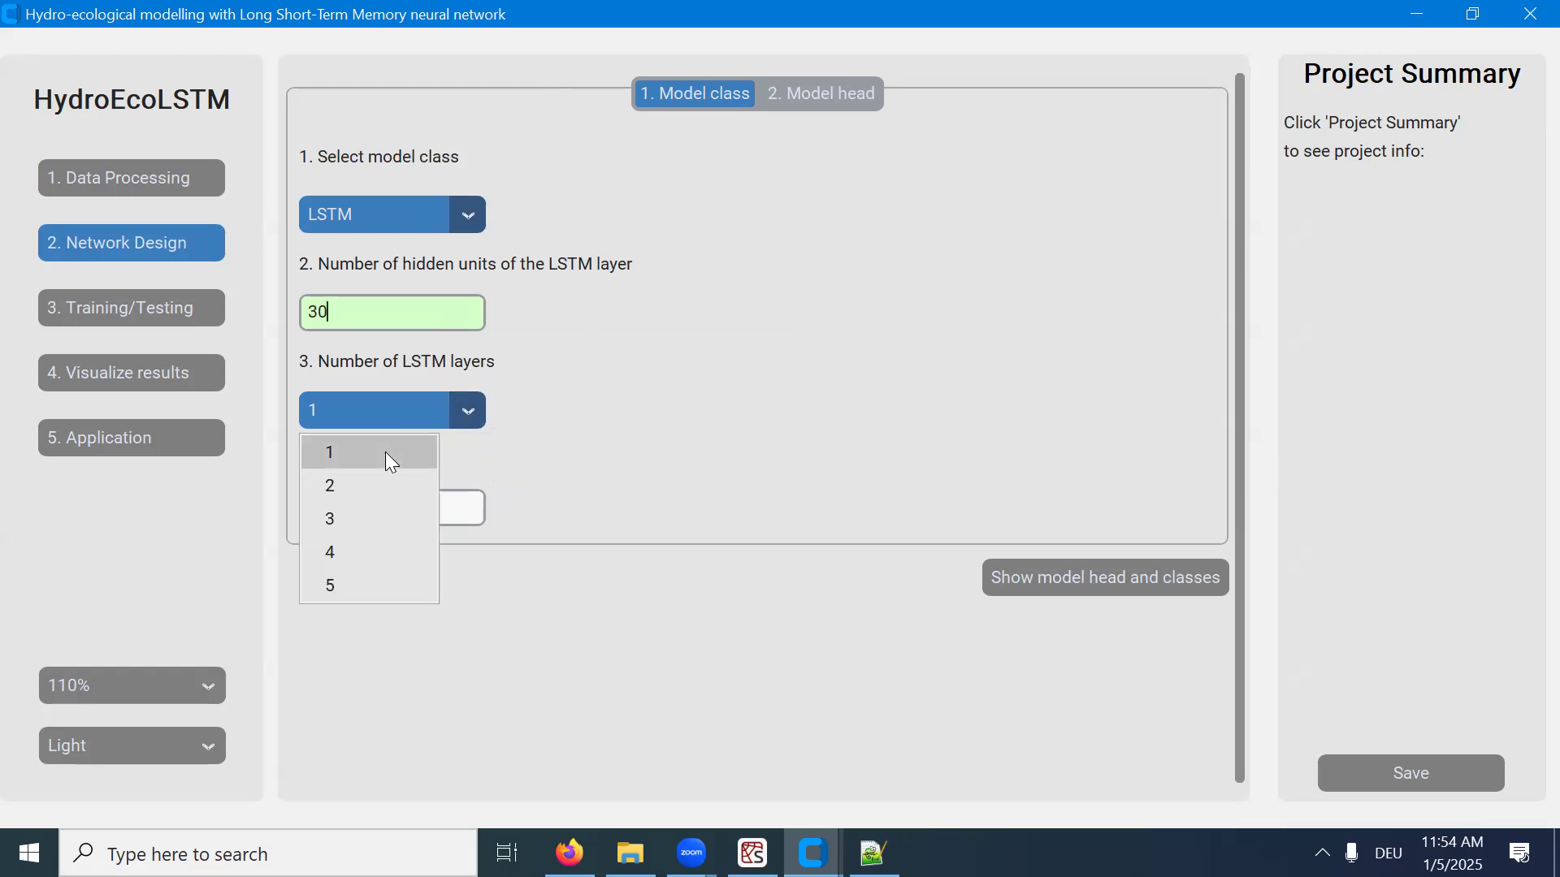
left_click(386, 455)
left_click(401, 511)
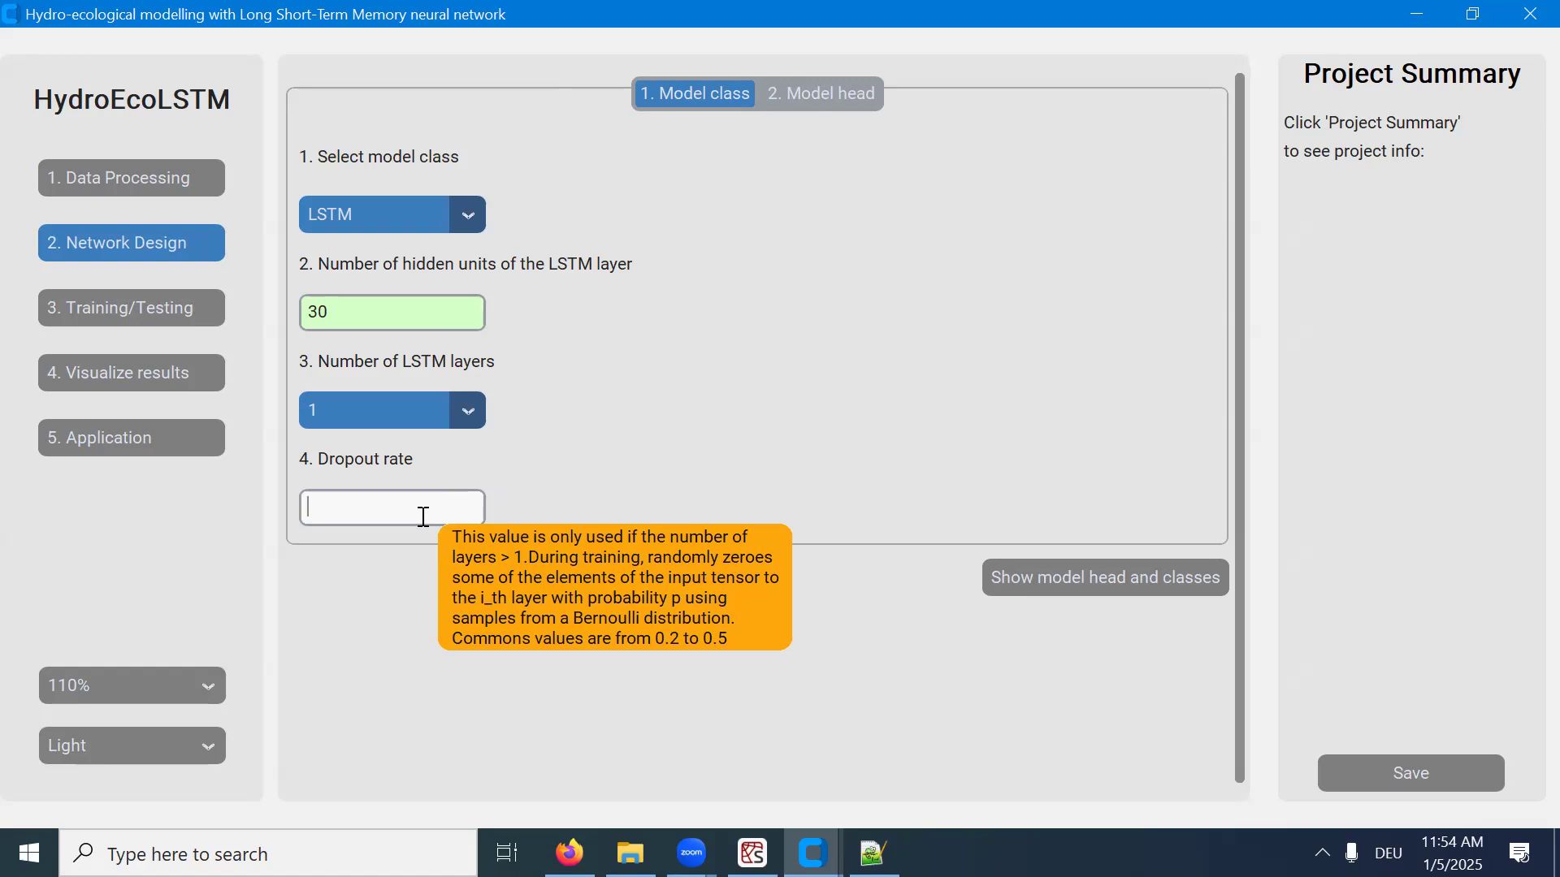
type("0.3")
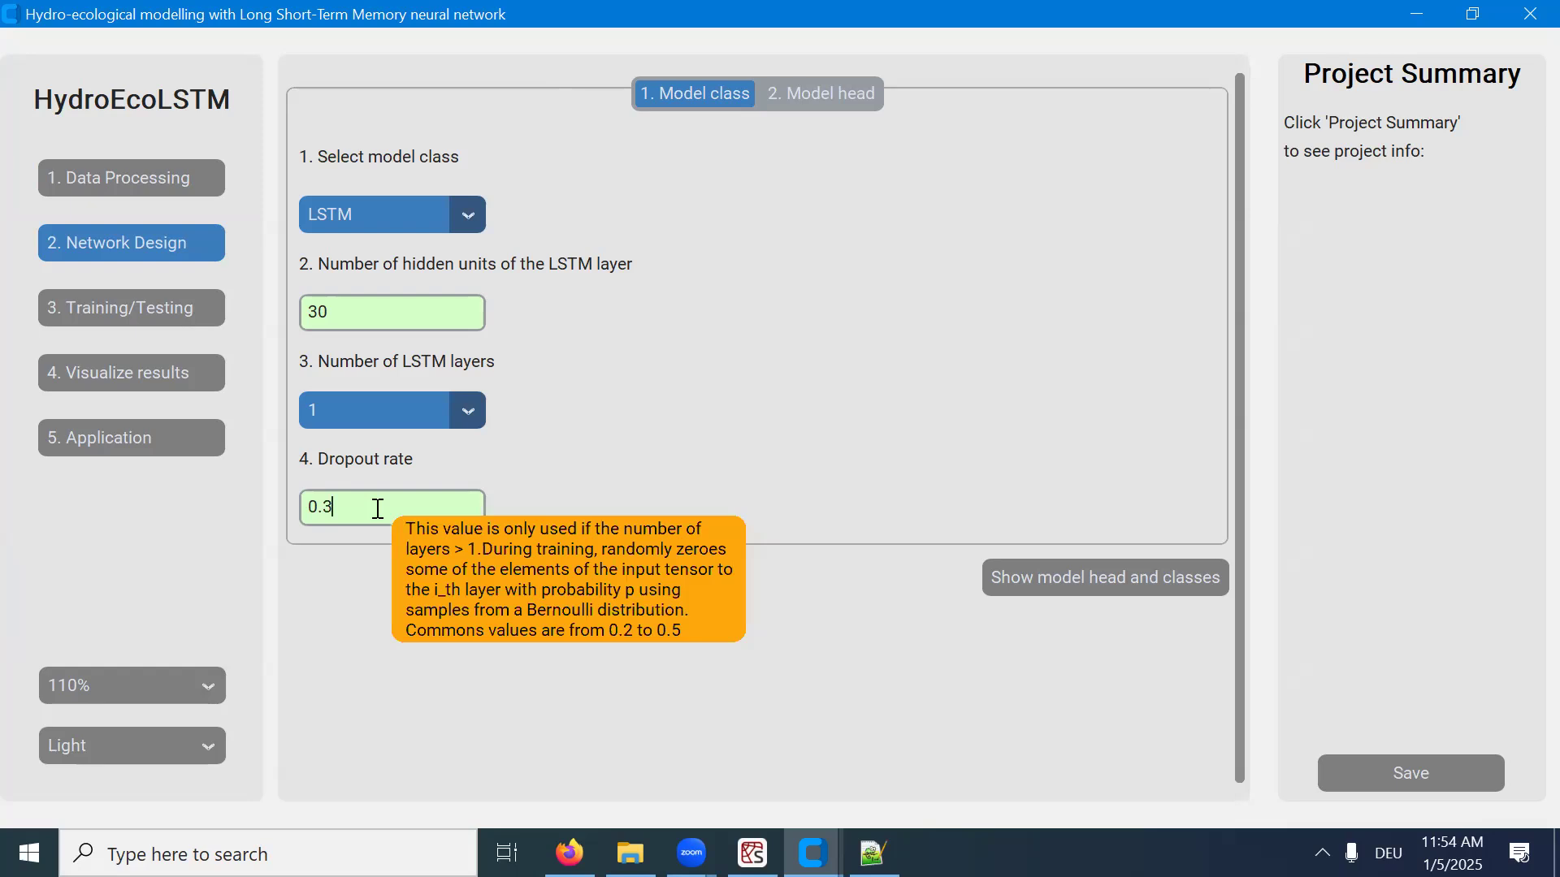
type("s")
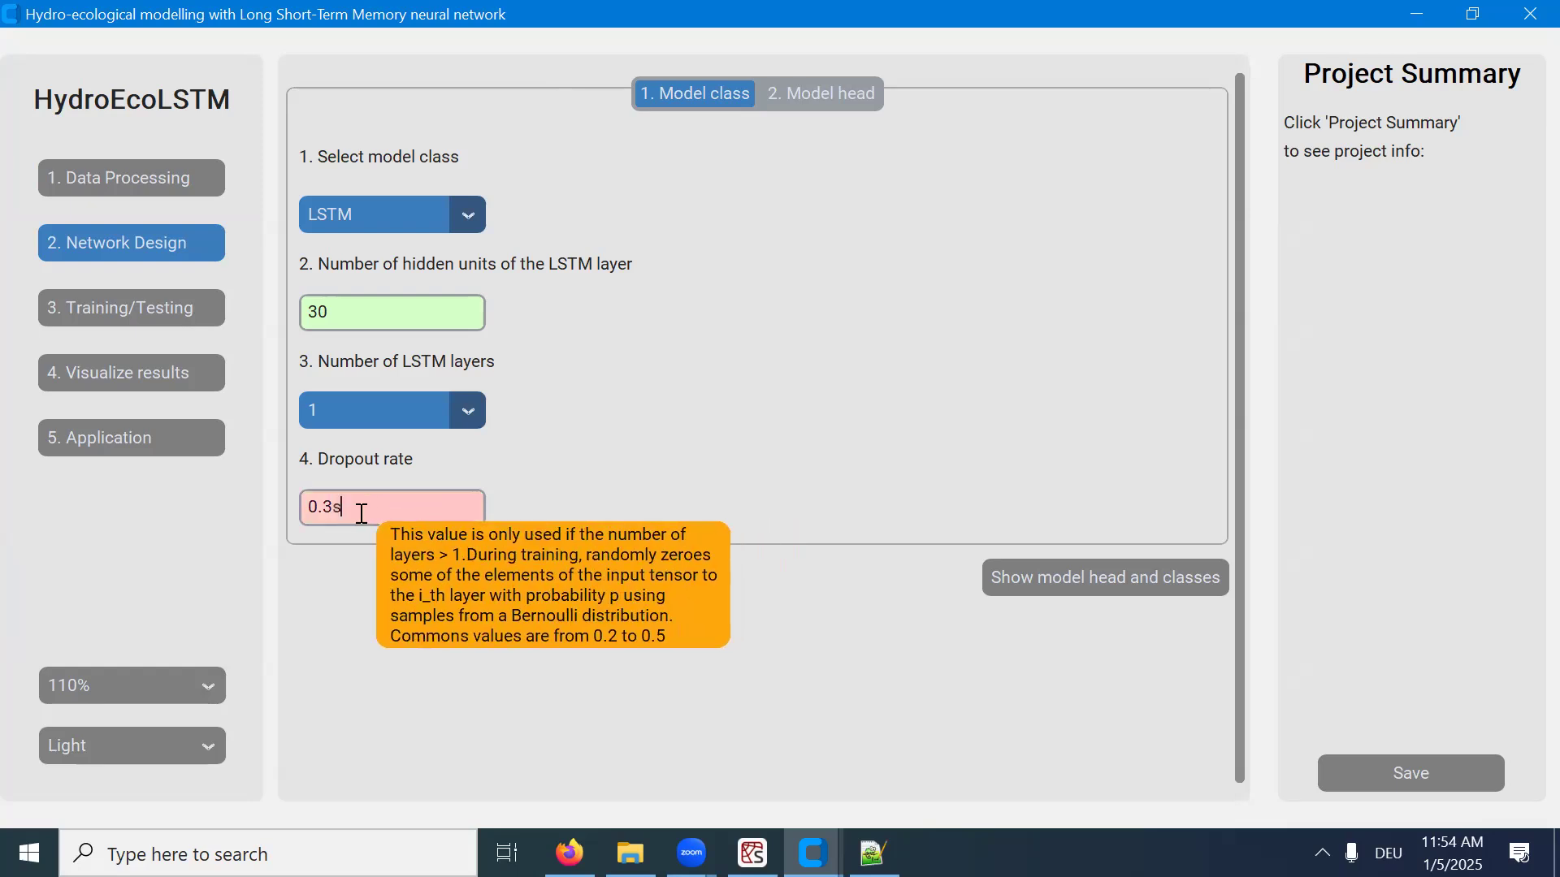
key("BackSpace")
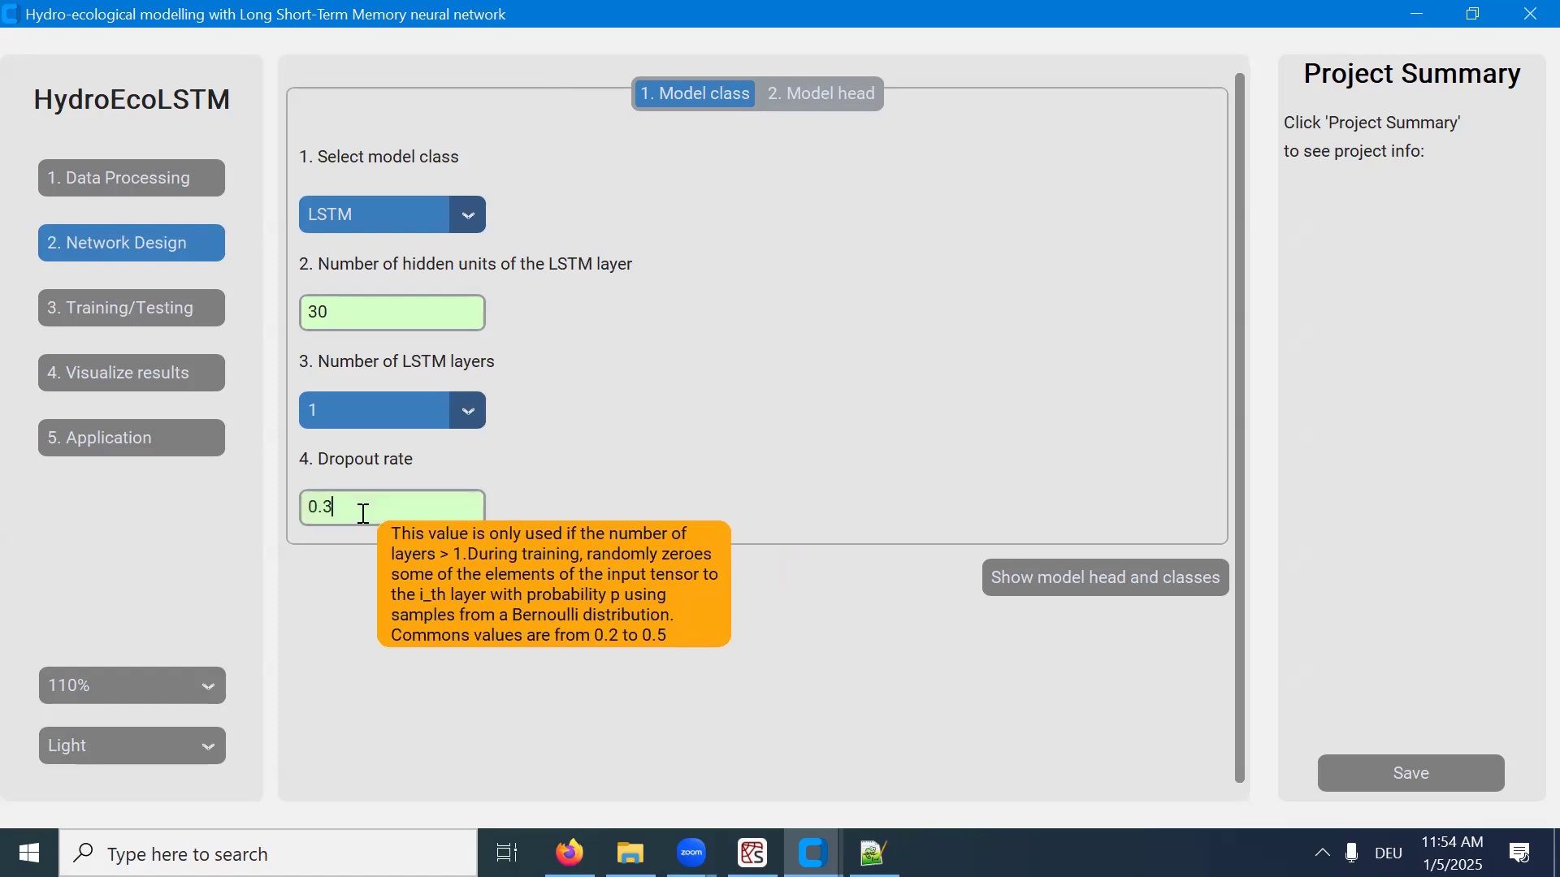
Test the hidden units input with the invalid letter a, then restore the value 30.
left_click_drag(341, 307, 251, 312)
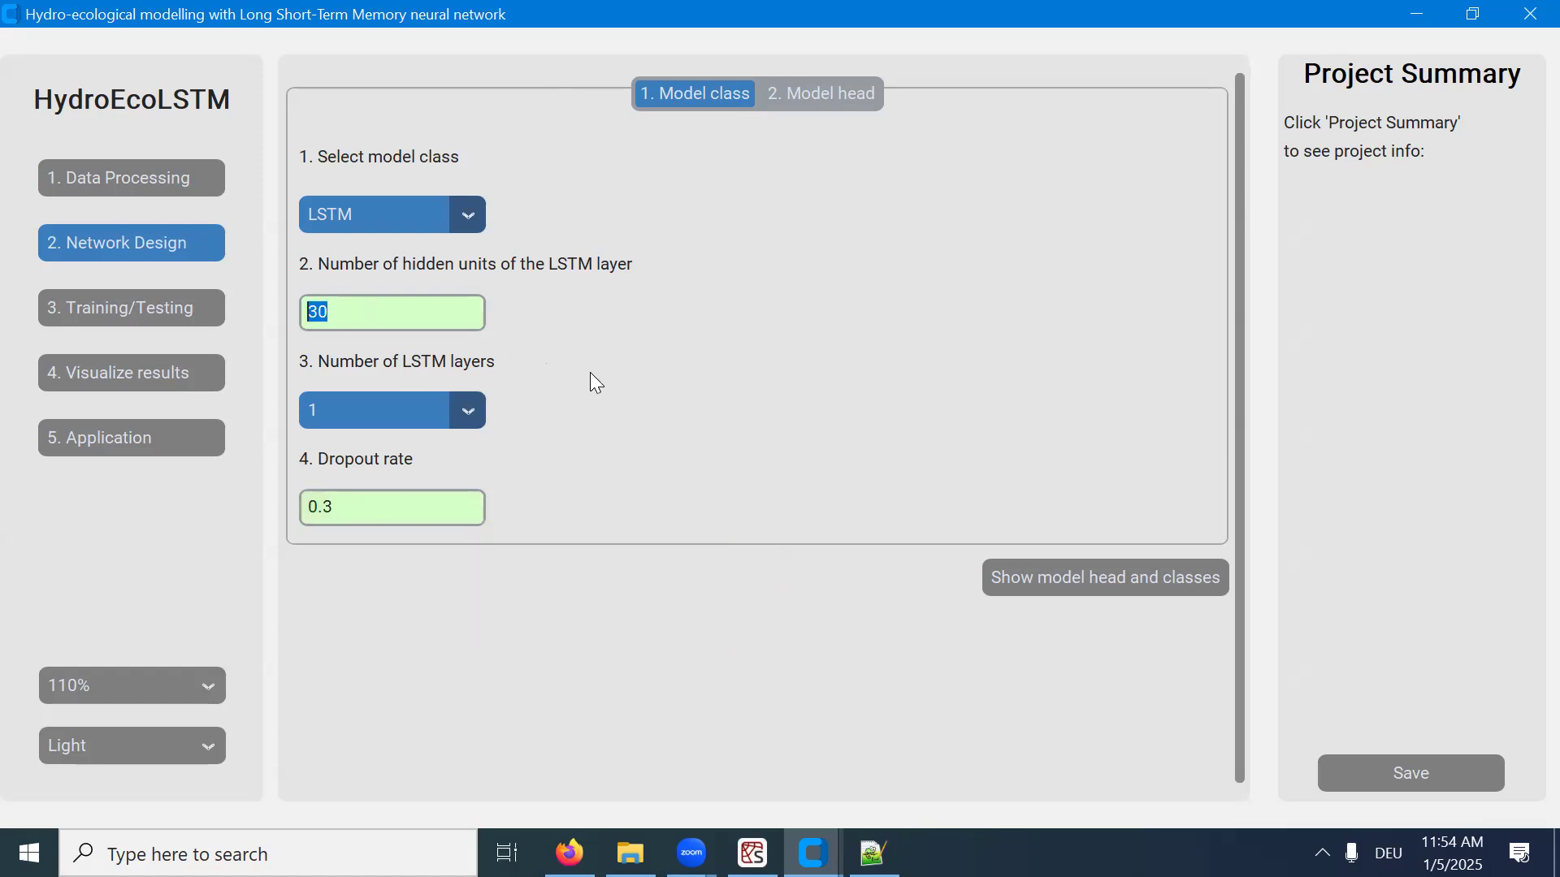
type("a")
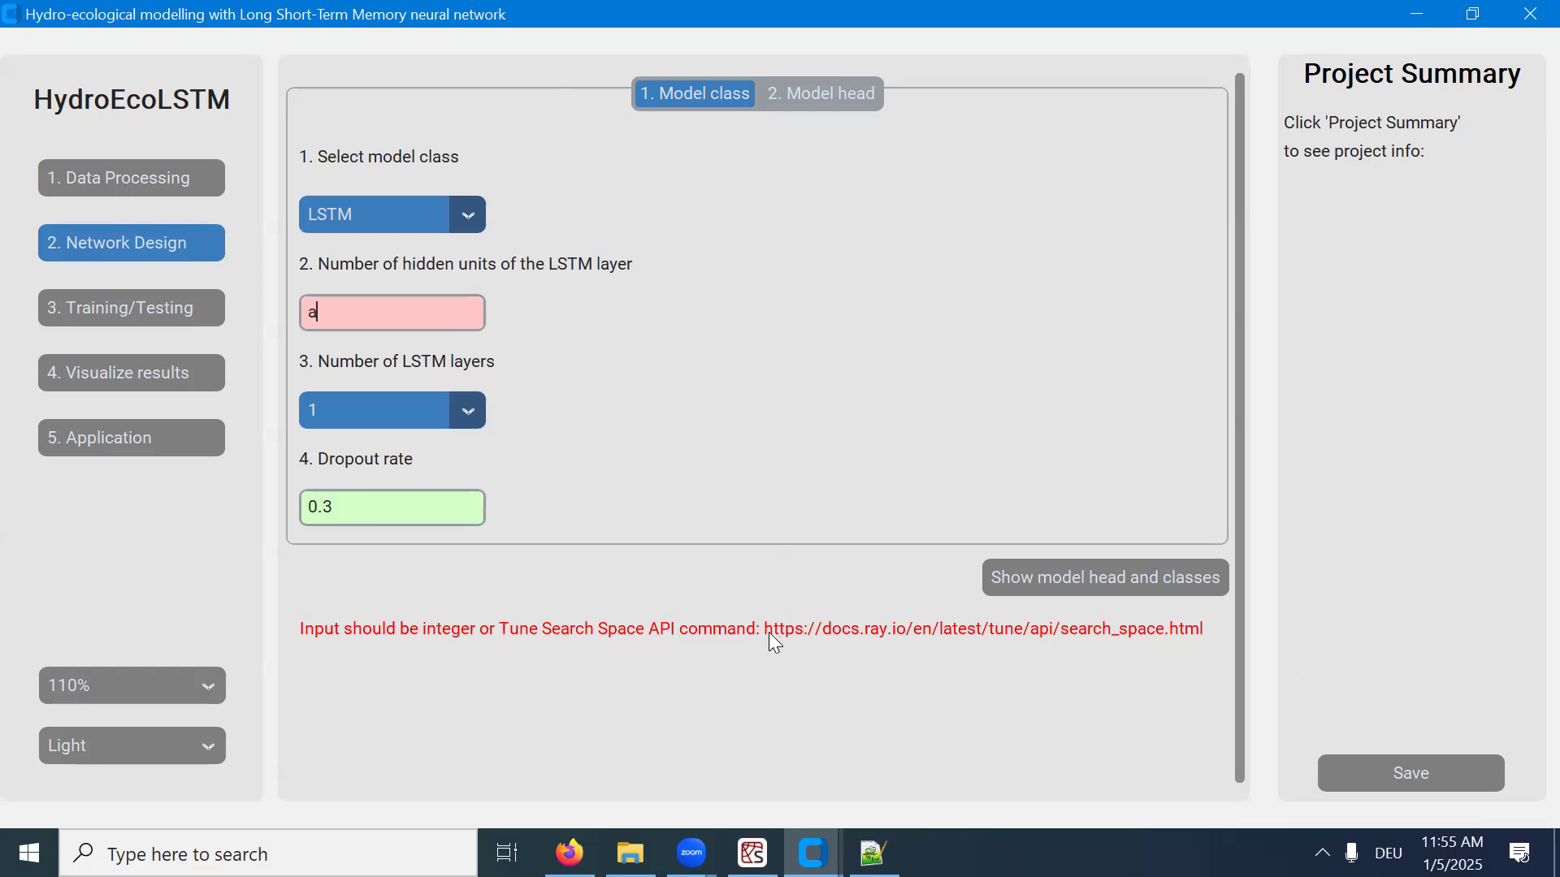
mouse_move(358, 311)
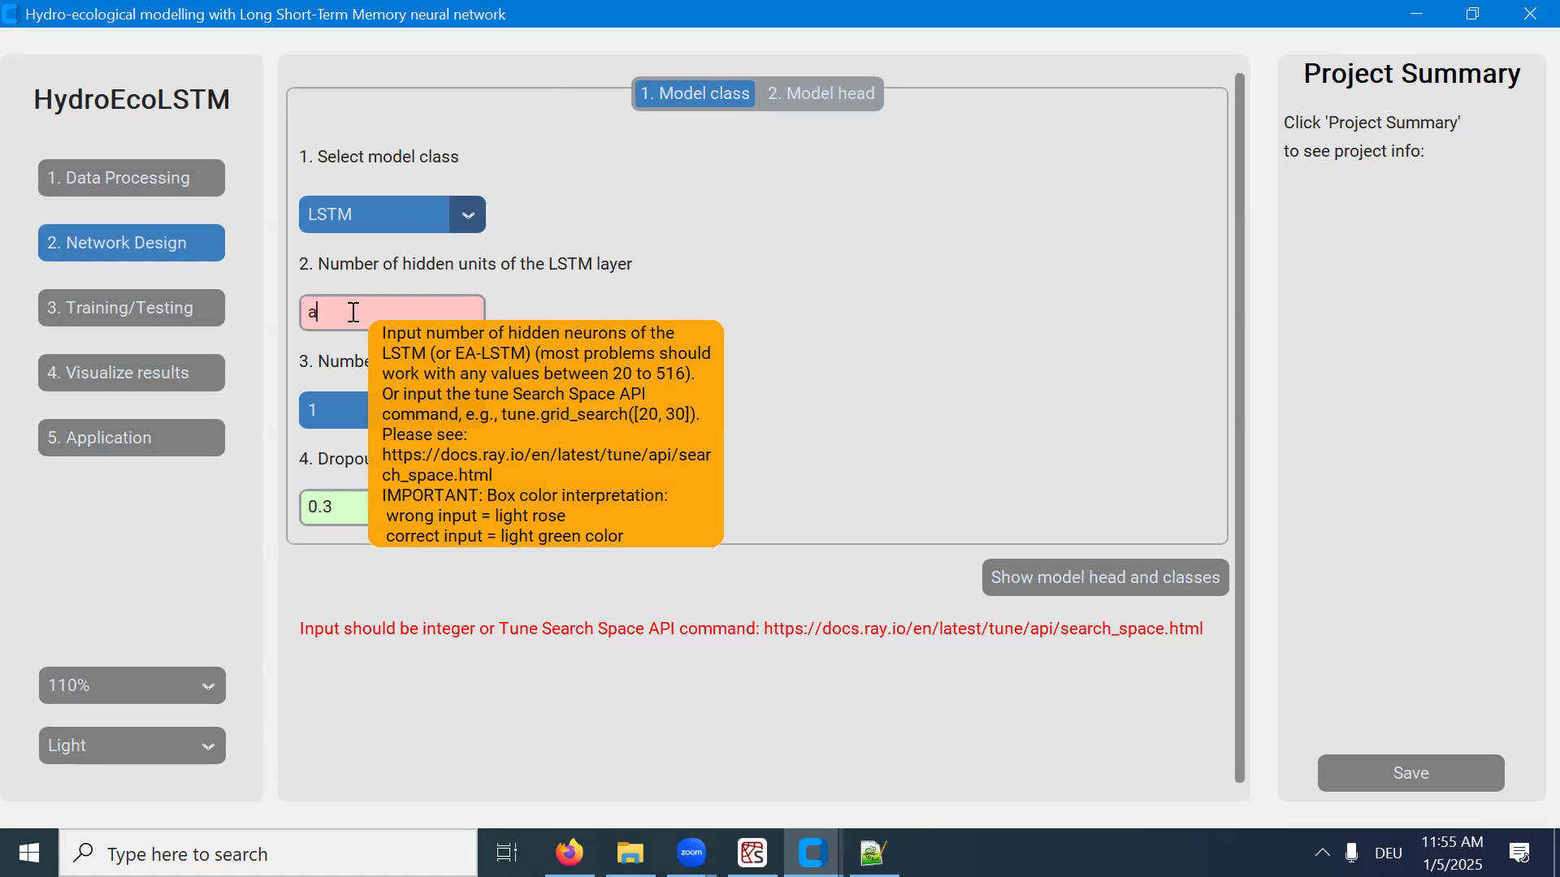
key("BackSpace")
type("30")
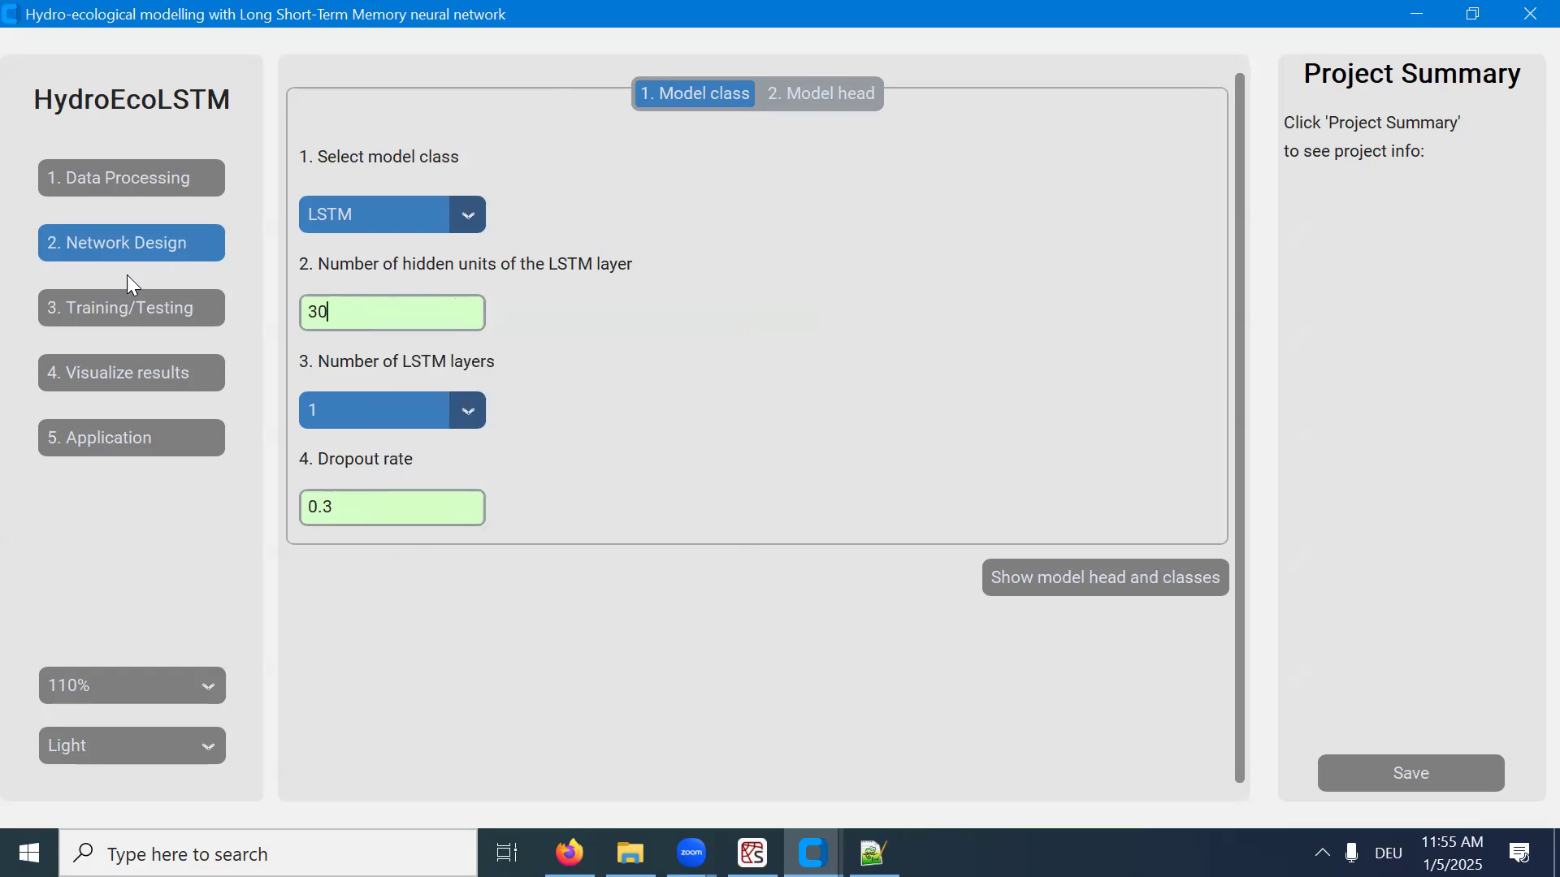
Open the model head settings, view the model head and classes diagram beside them, and close the diagram.
left_click(139, 313)
left_click(134, 244)
left_click(821, 93)
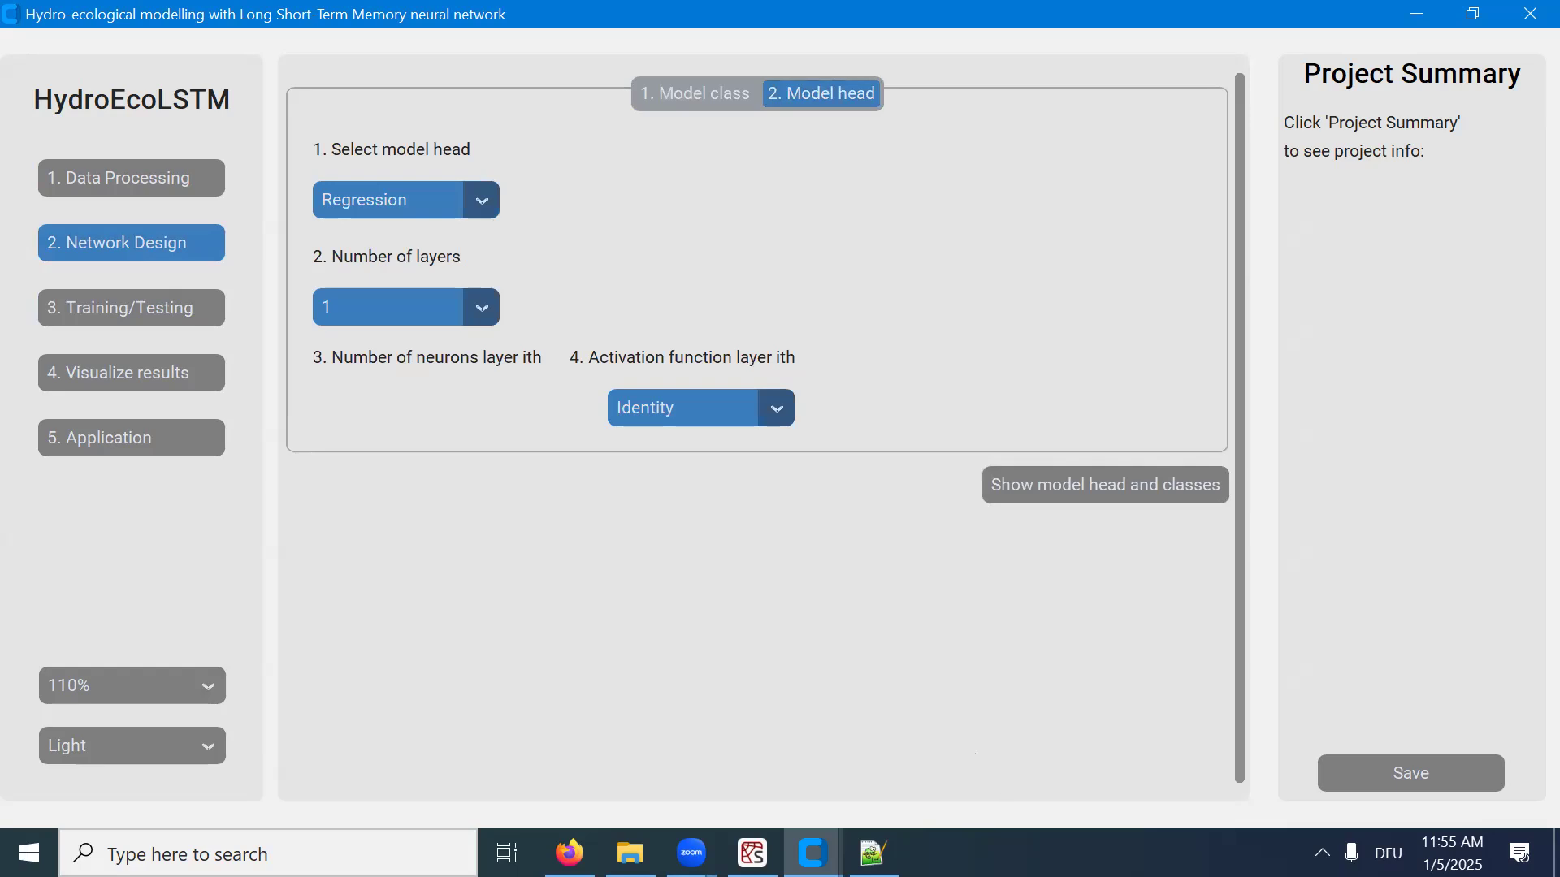
left_click(814, 853)
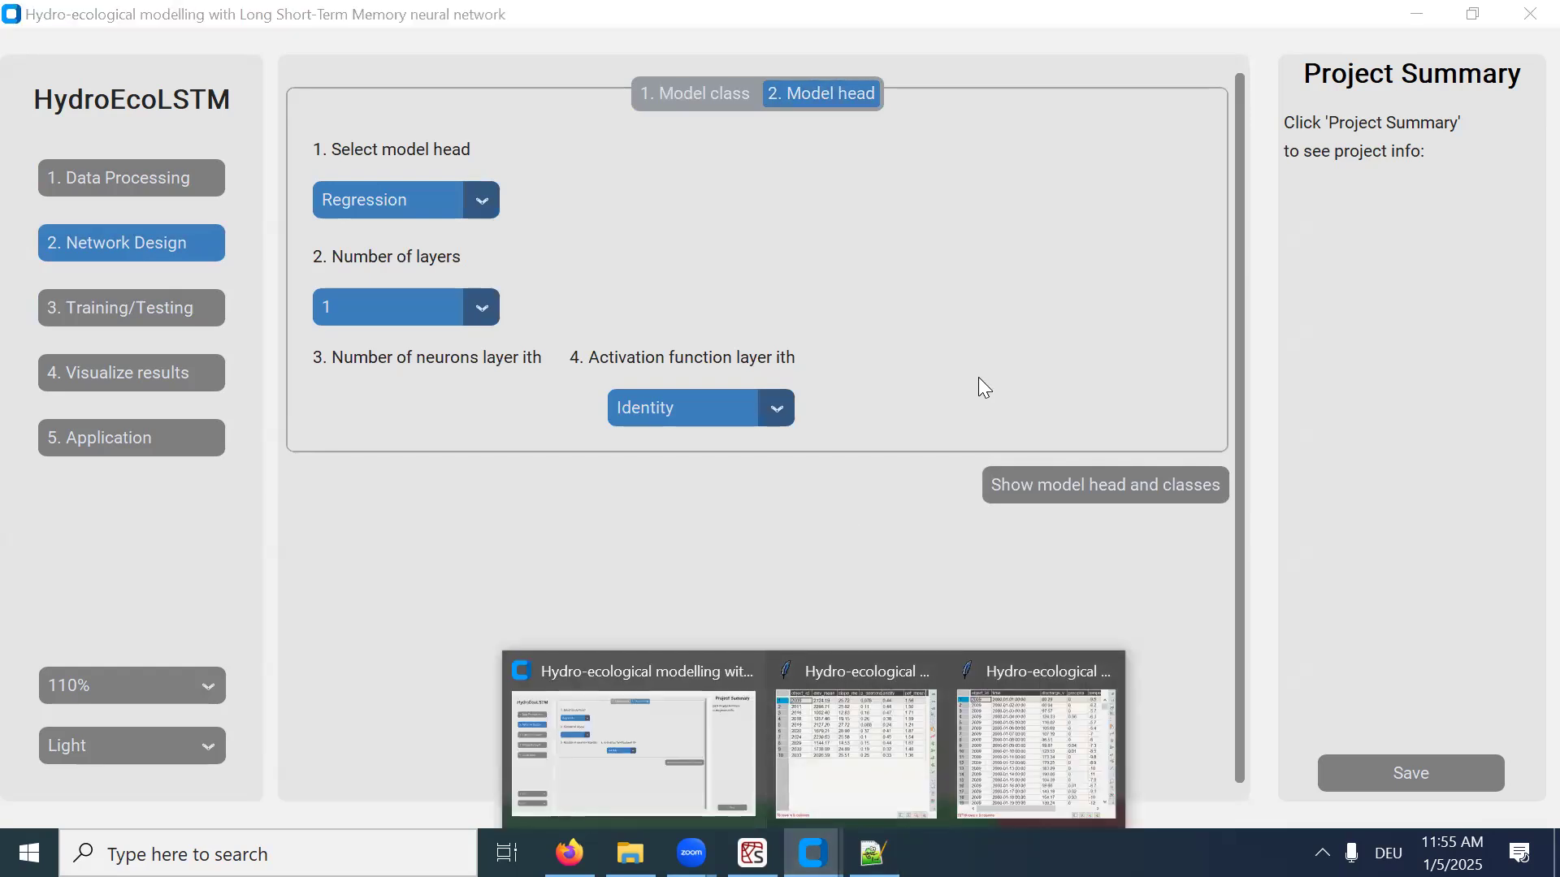
left_click(1077, 487)
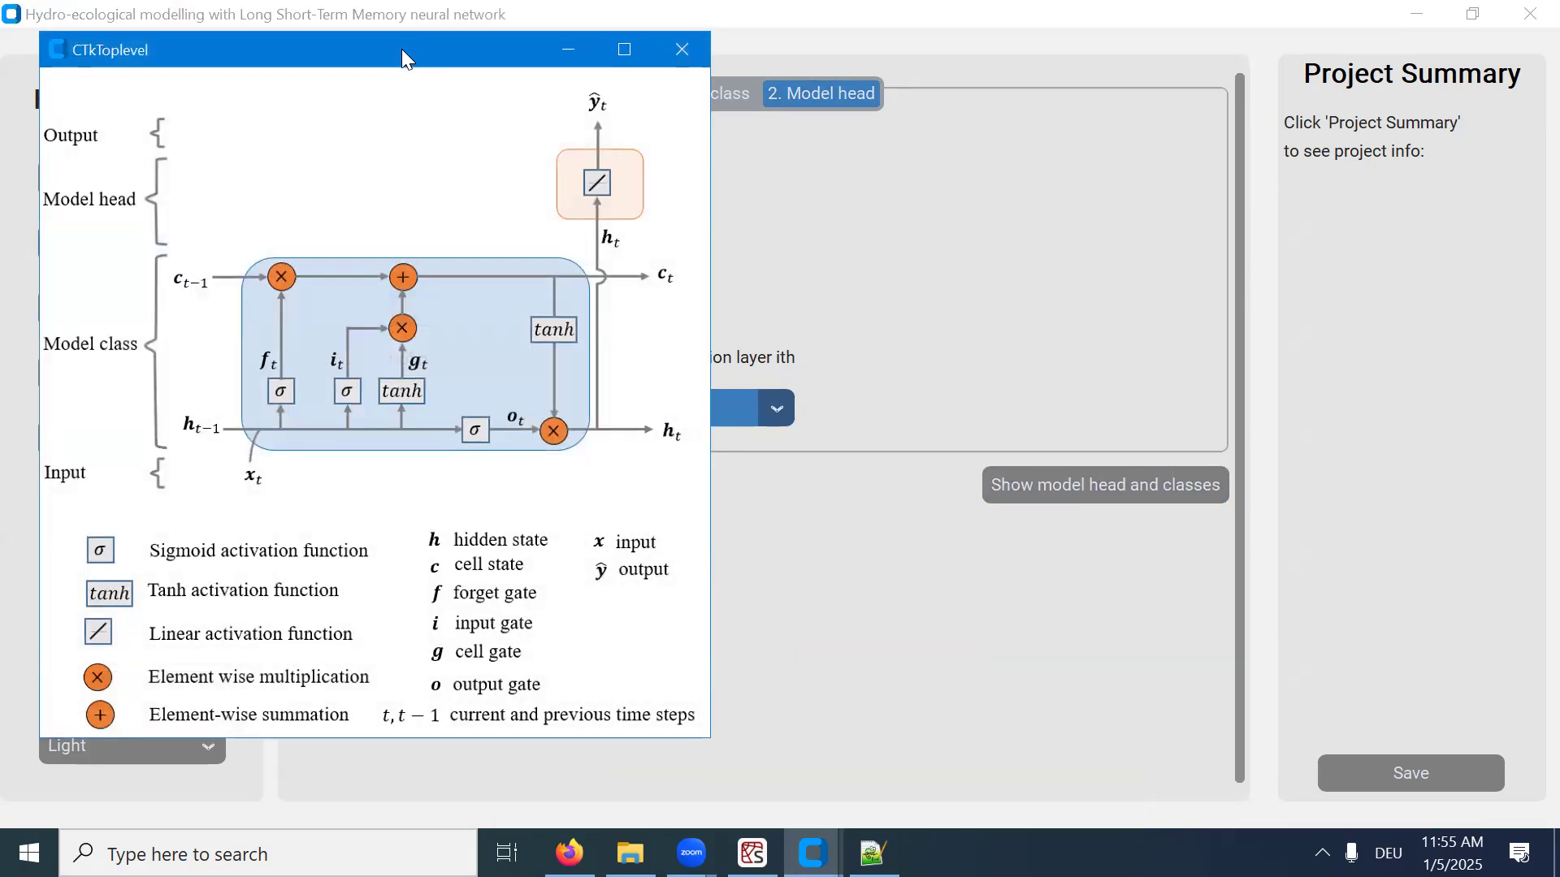
left_click_drag(402, 49, 1013, 61)
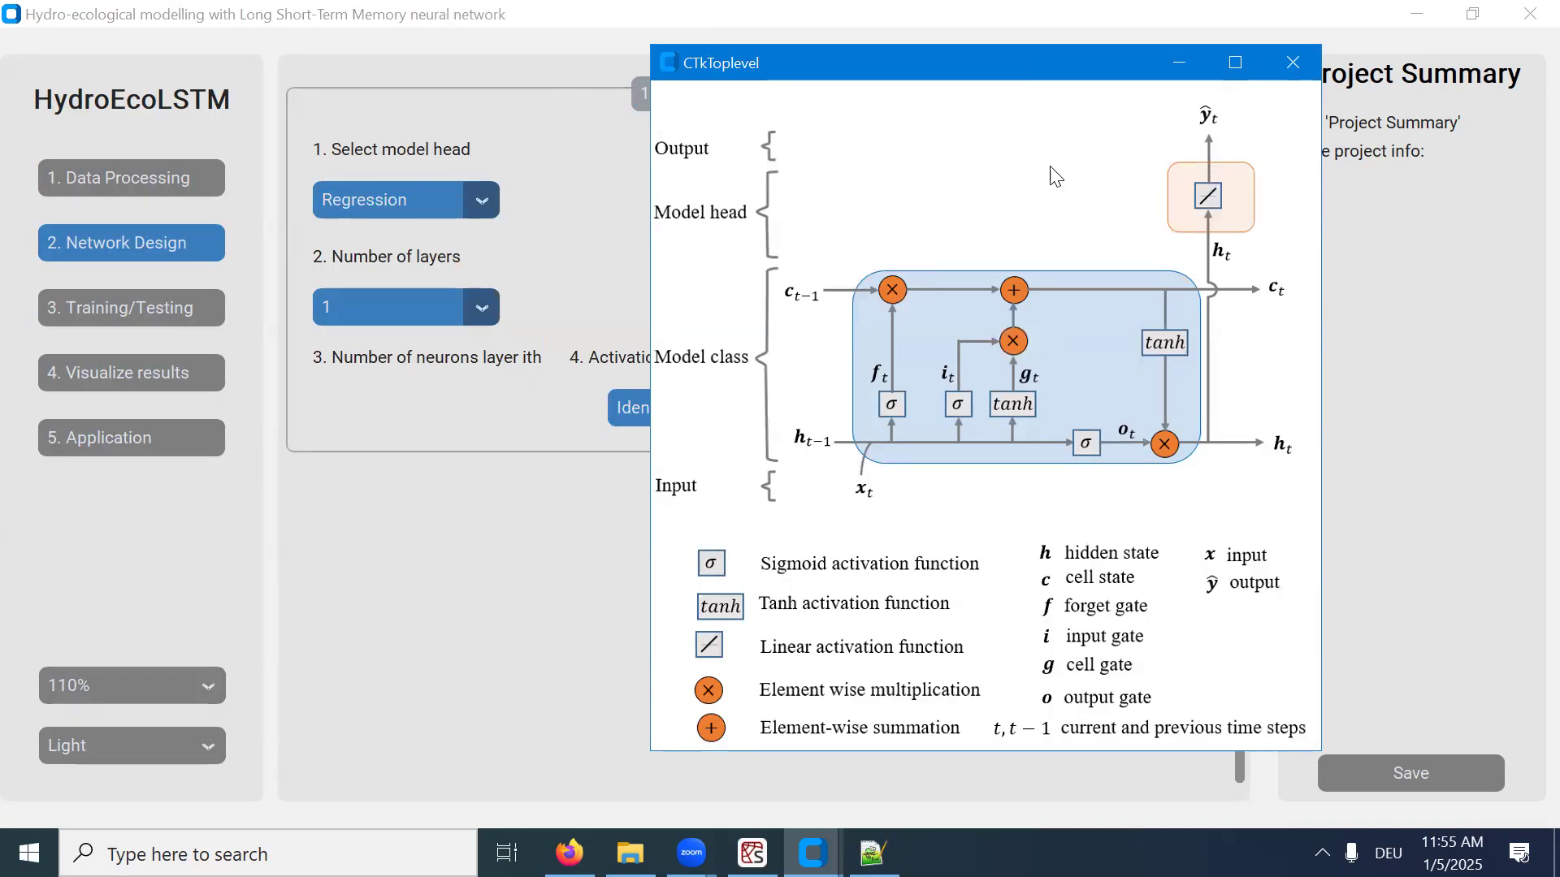
left_click(531, 294)
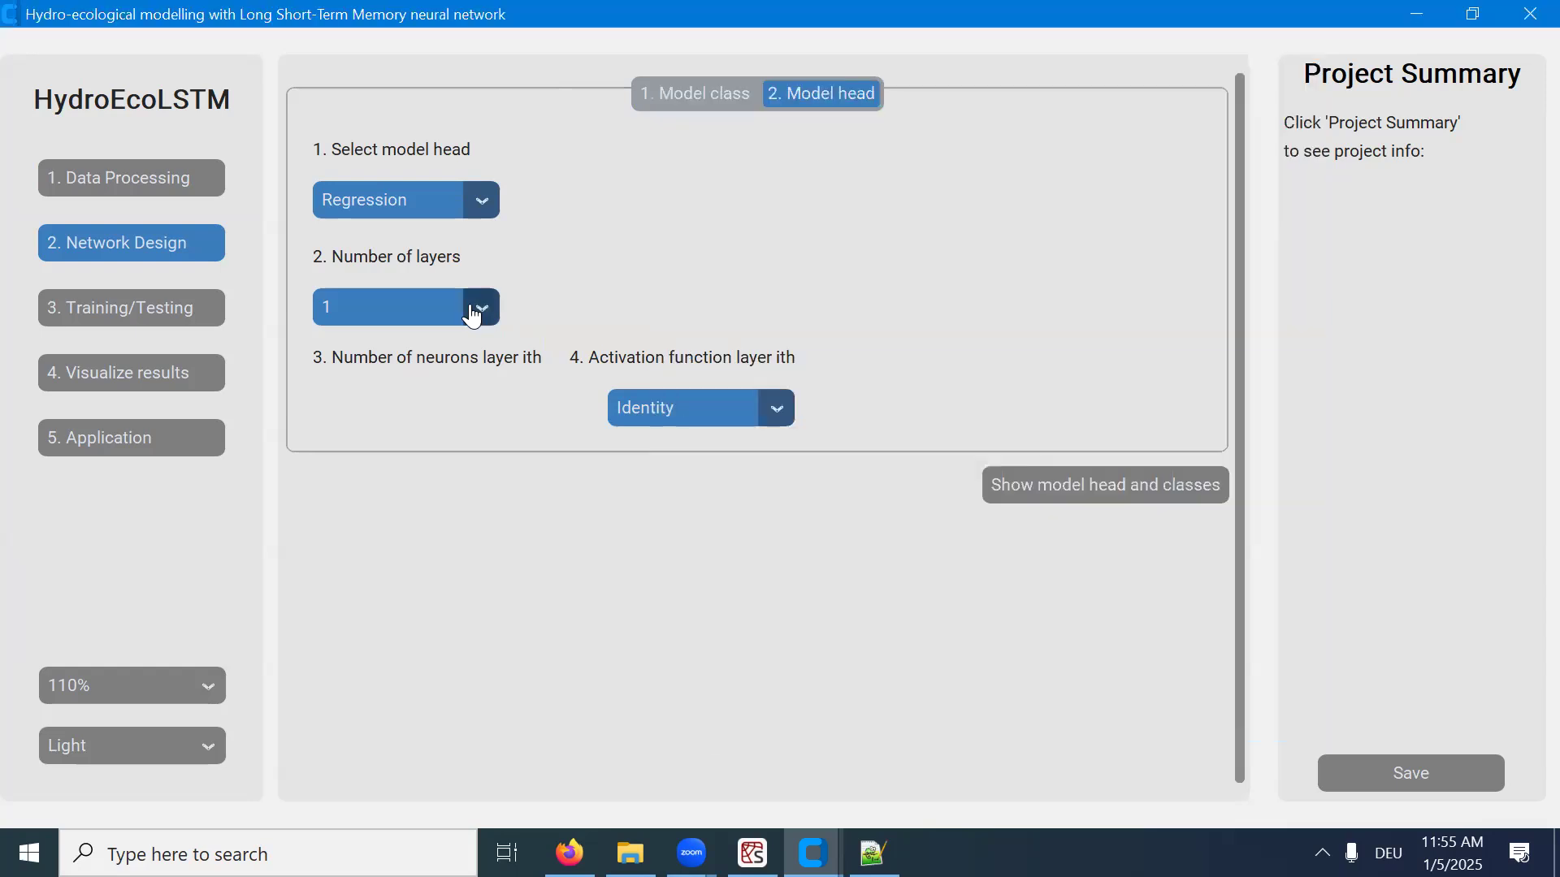
Choose 1 layer for the Regression model head, review the activation functions and keep Identity.
left_click(471, 306)
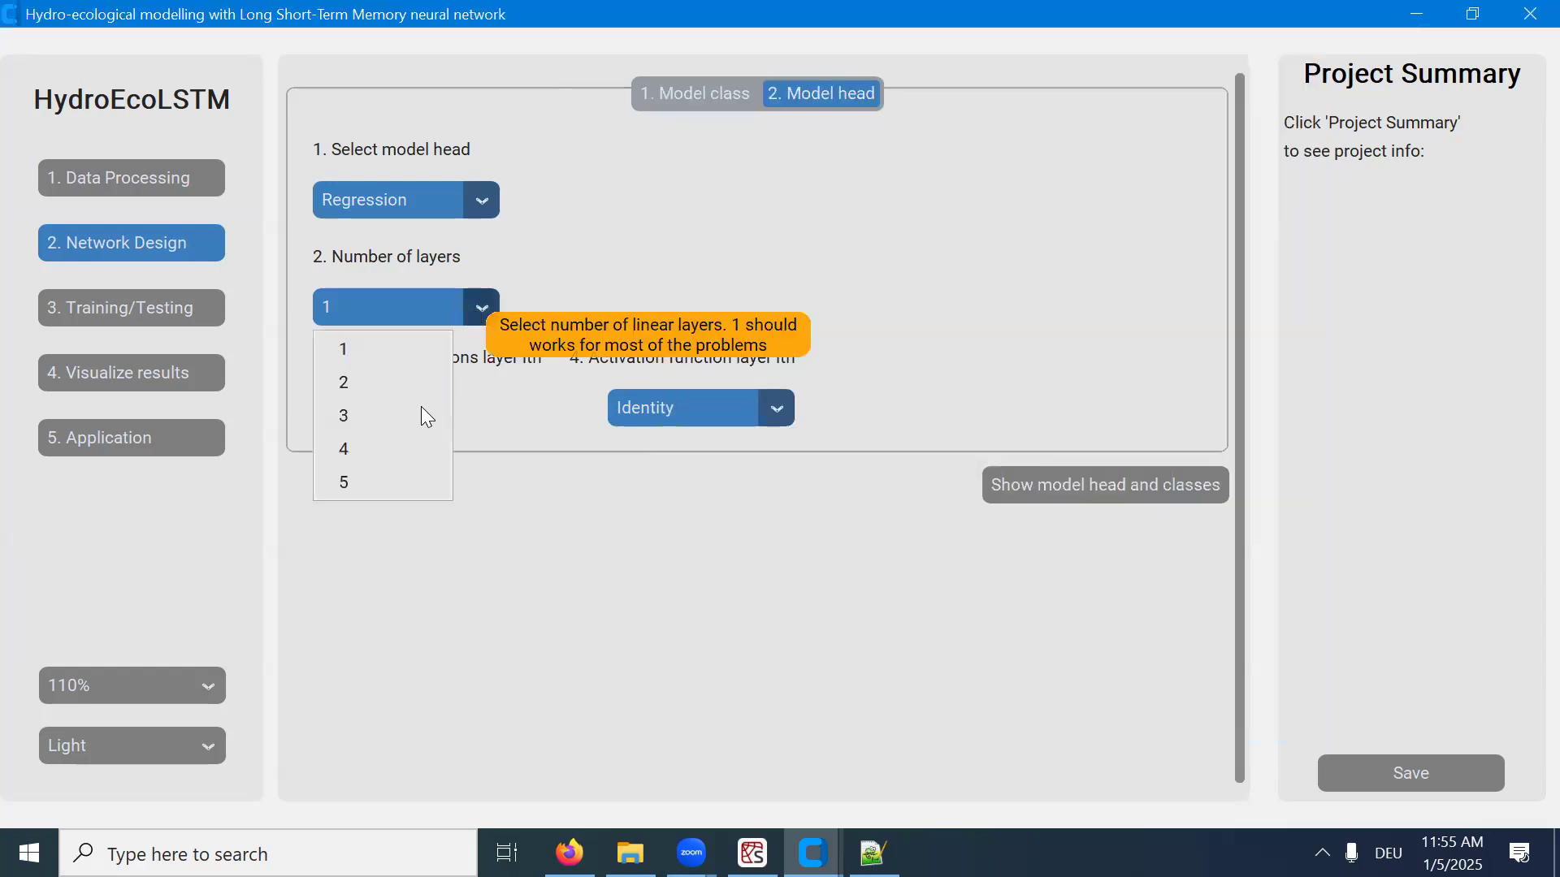
left_click(428, 350)
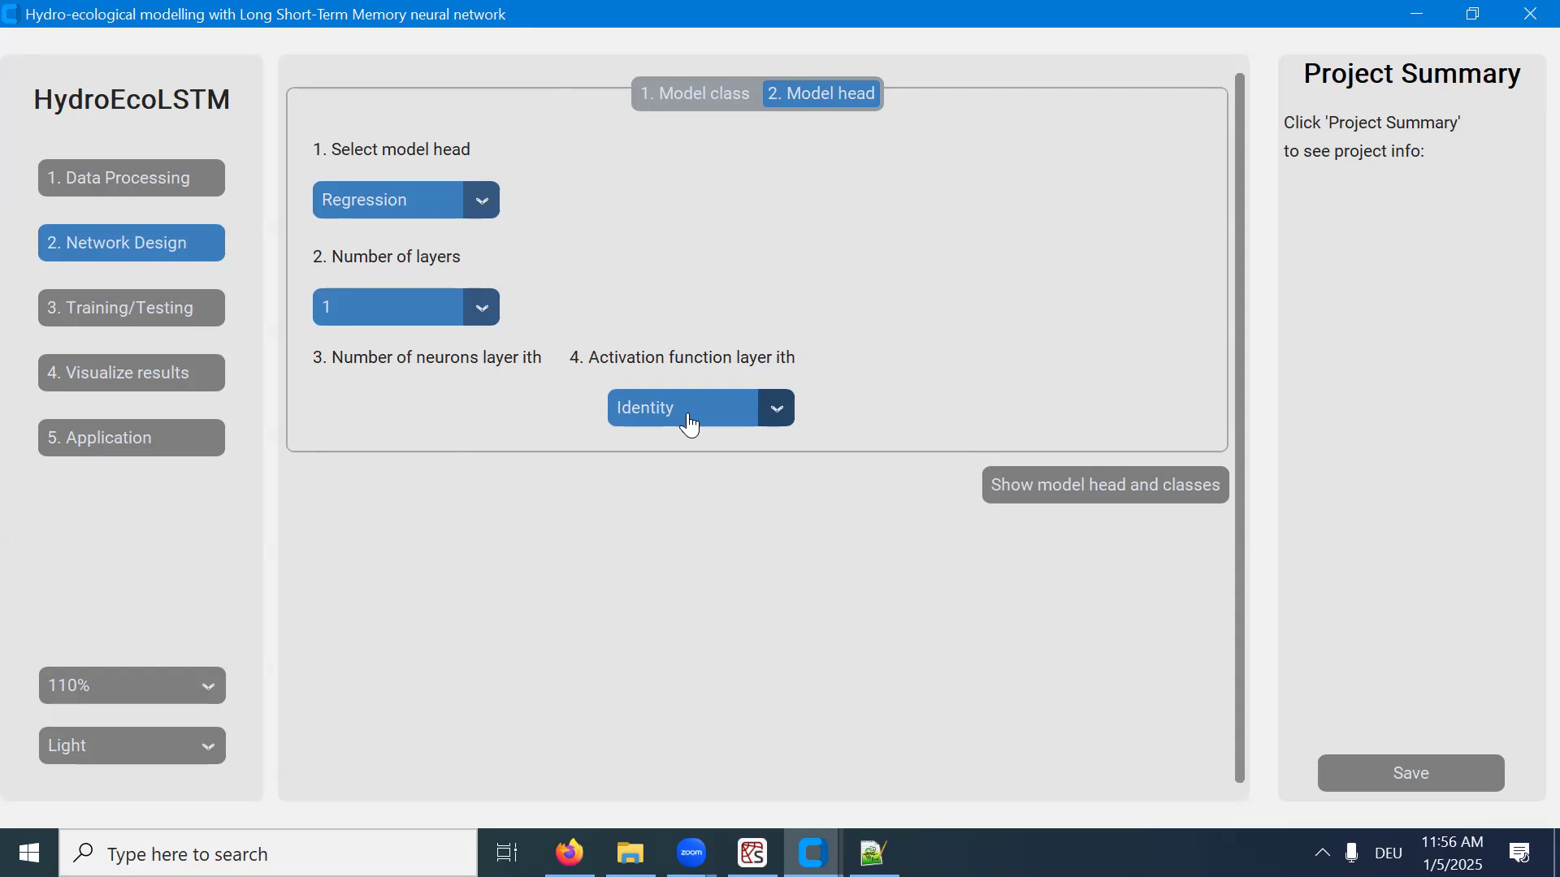
left_click(690, 422)
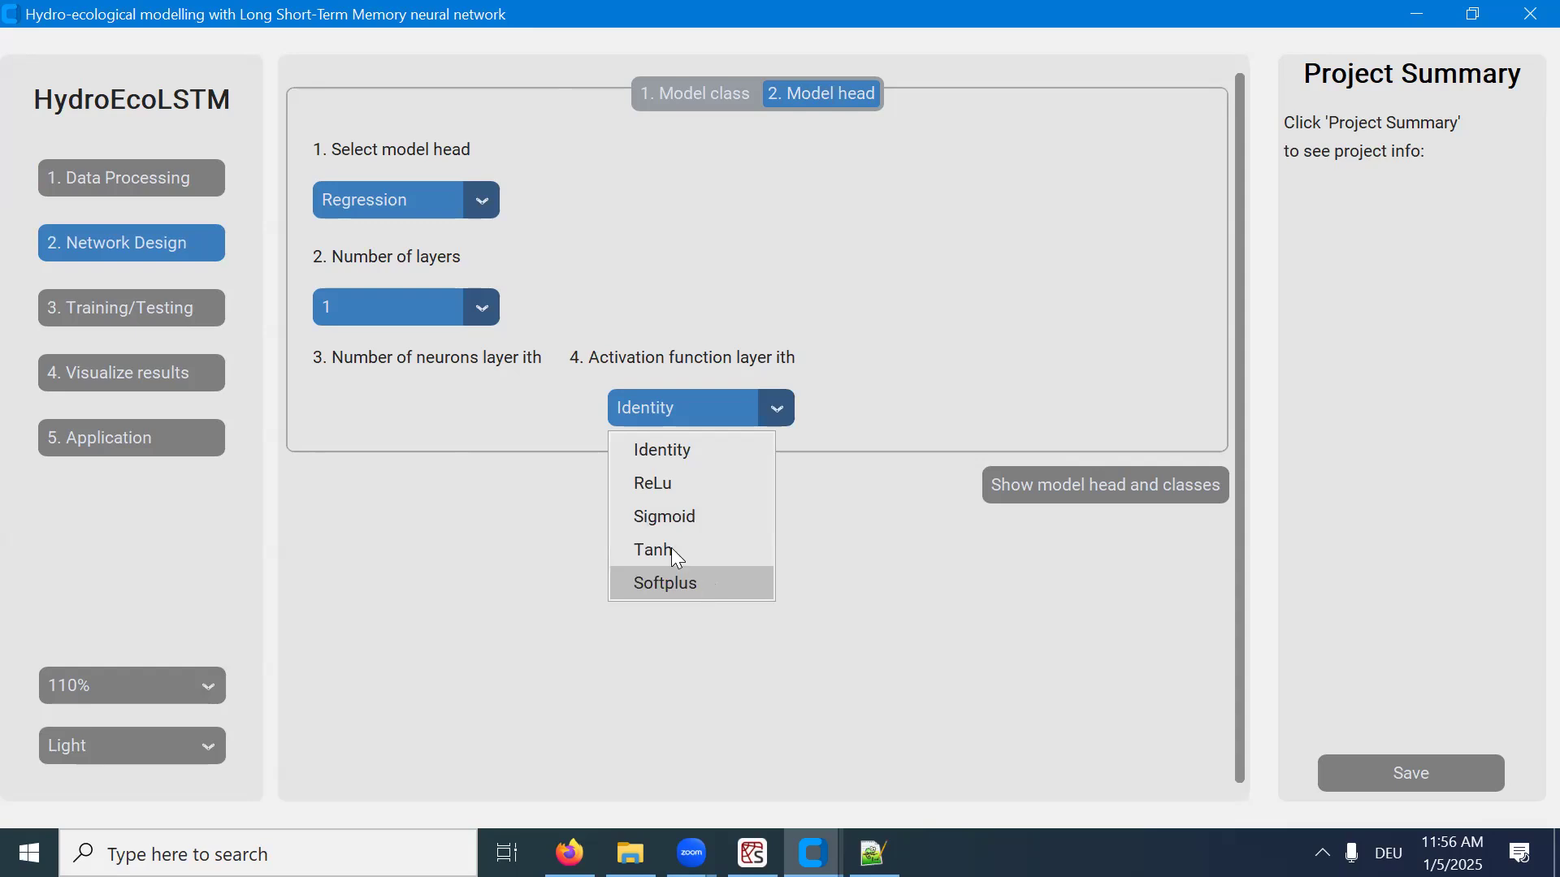
left_click(486, 379)
Try 2 and 3 layers for the model head to see the neuron and activation inputs, then return to 1 layer.
left_click(476, 309)
left_click(417, 387)
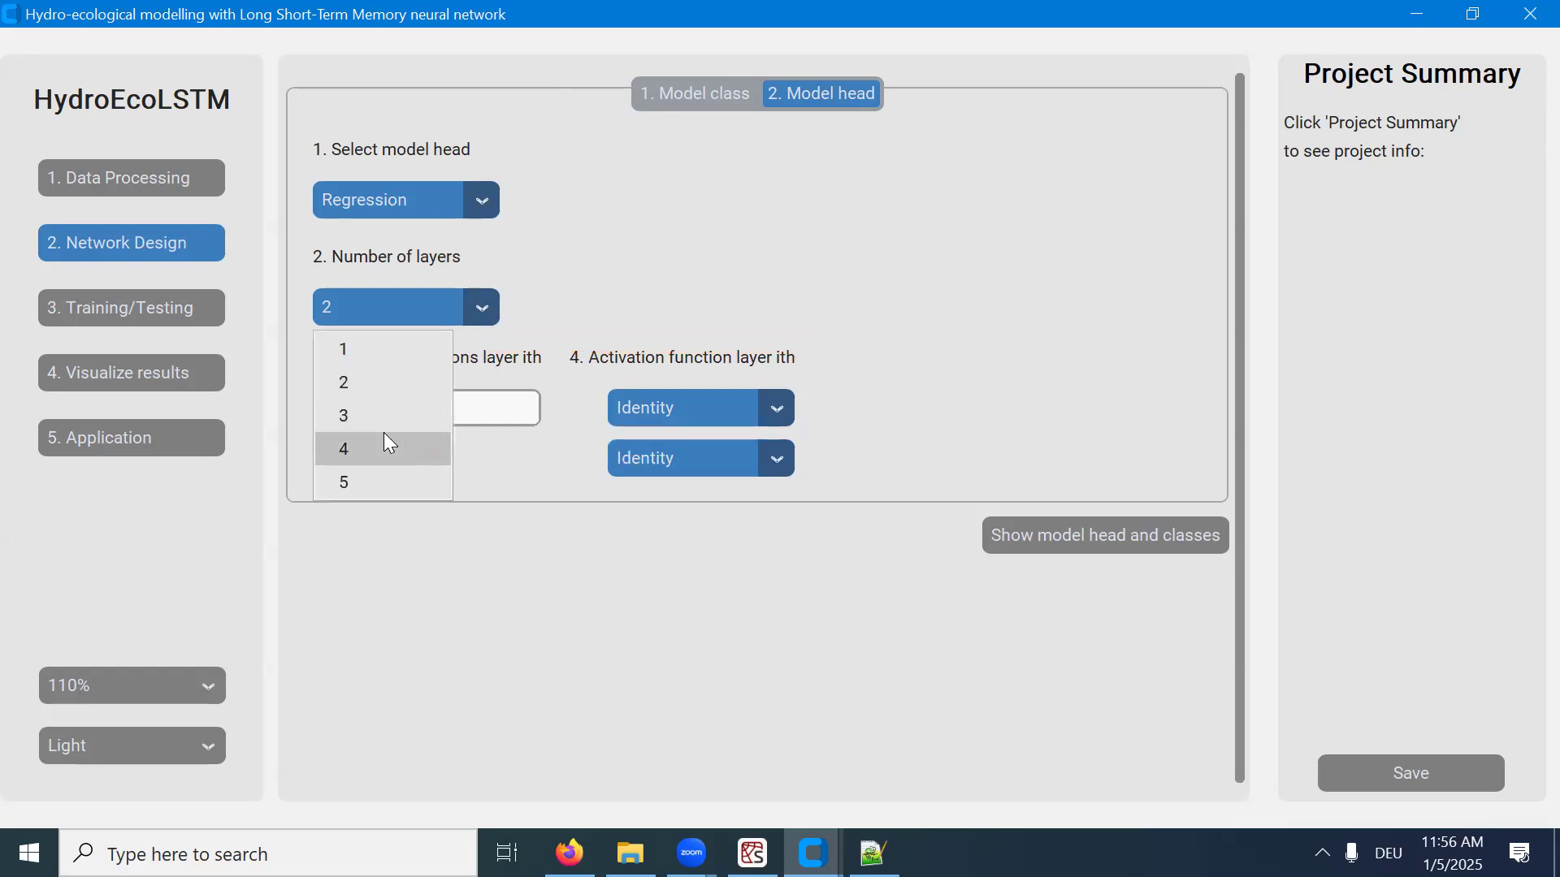
left_click(407, 416)
left_click(422, 406)
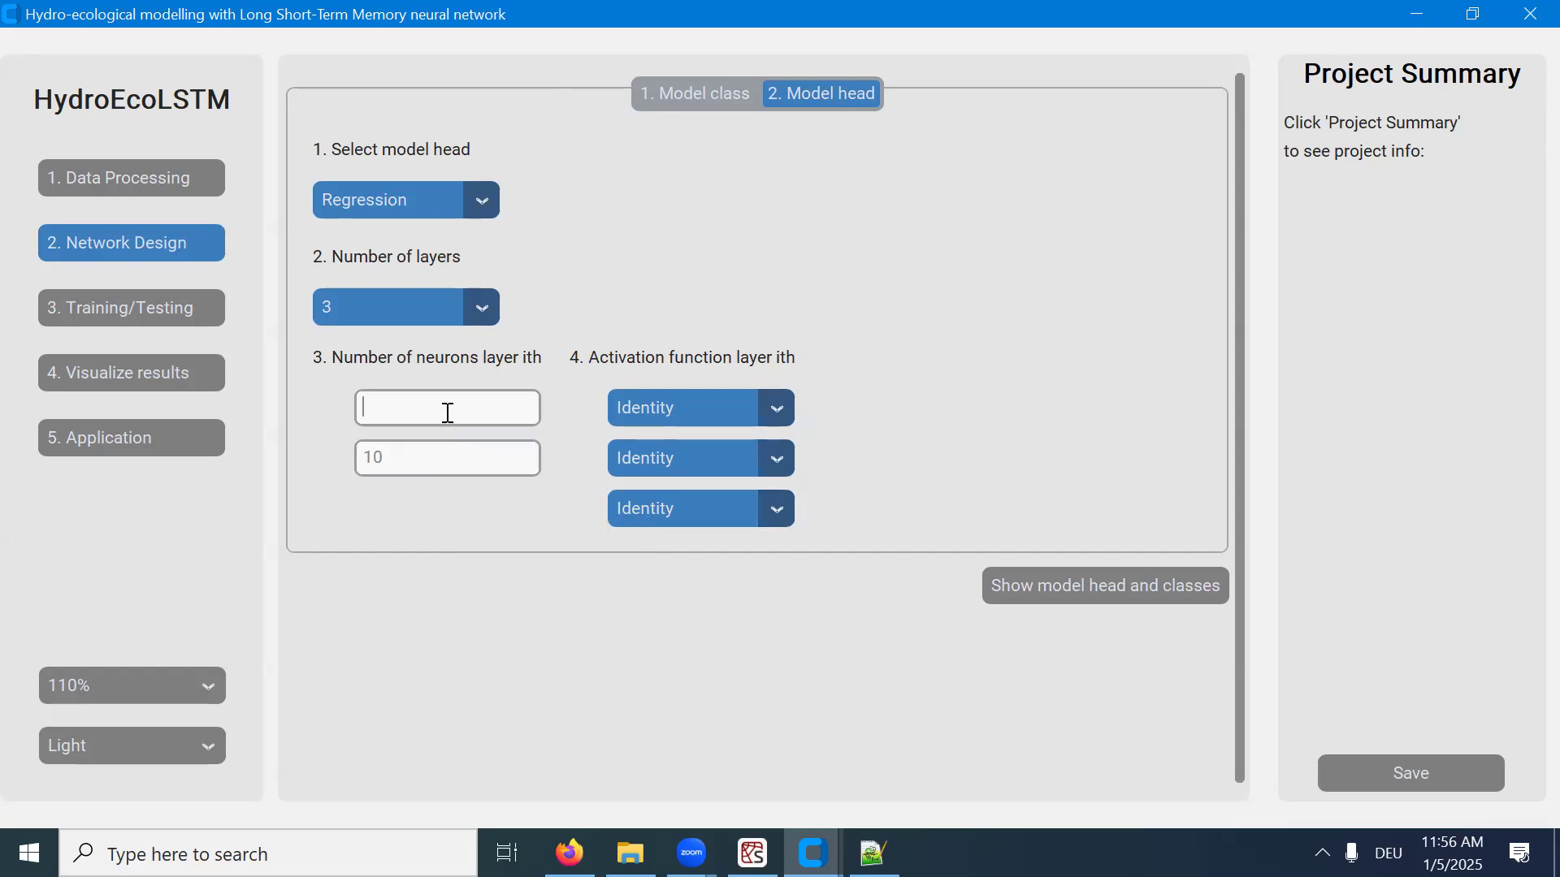
left_click(463, 313)
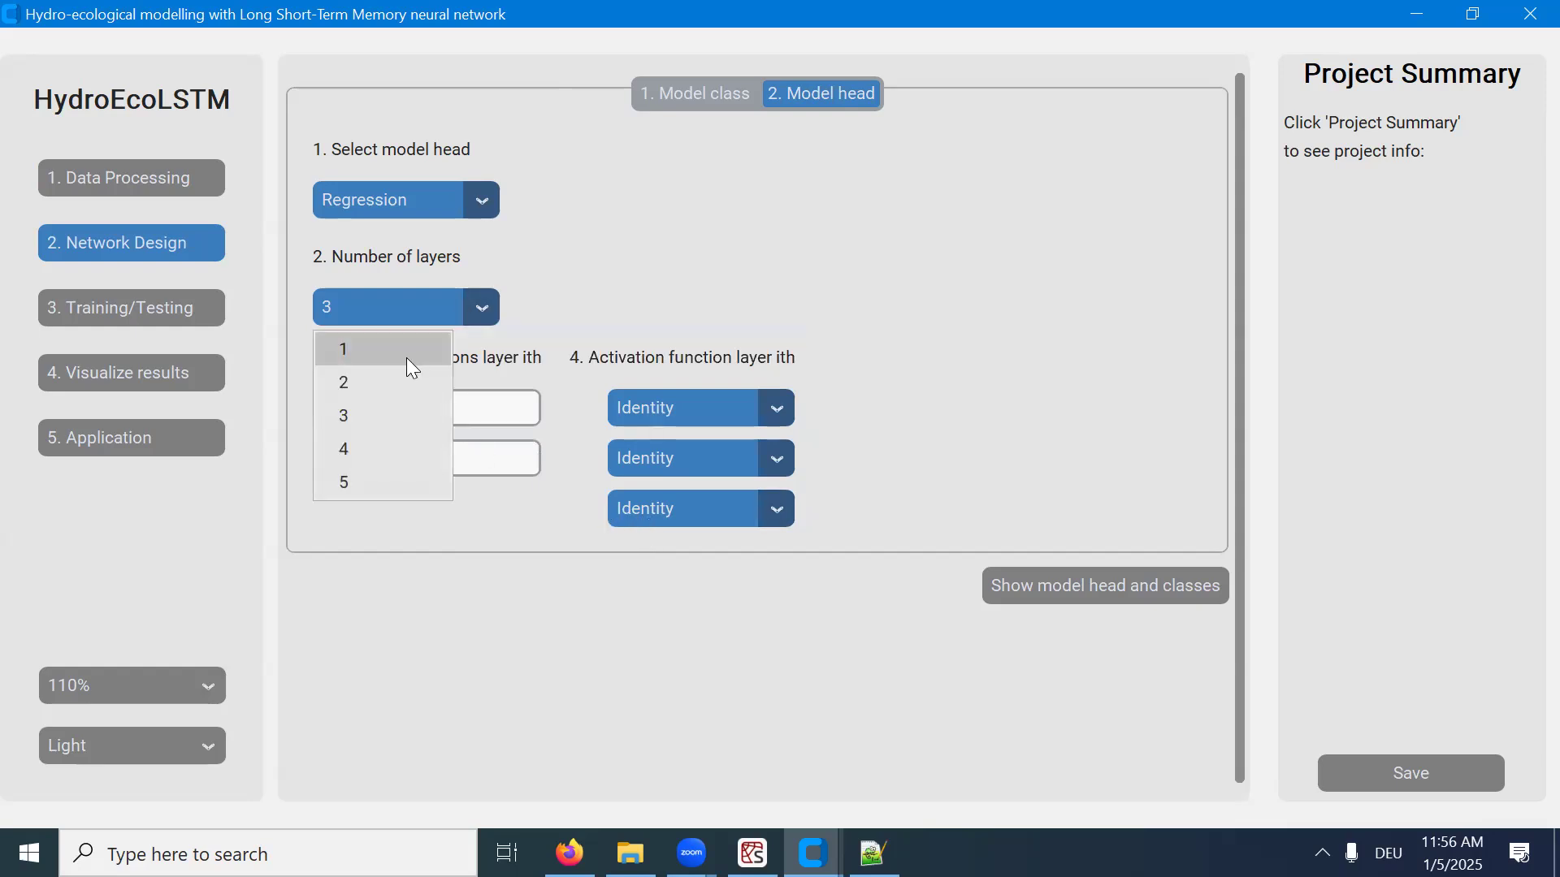
left_click(412, 366)
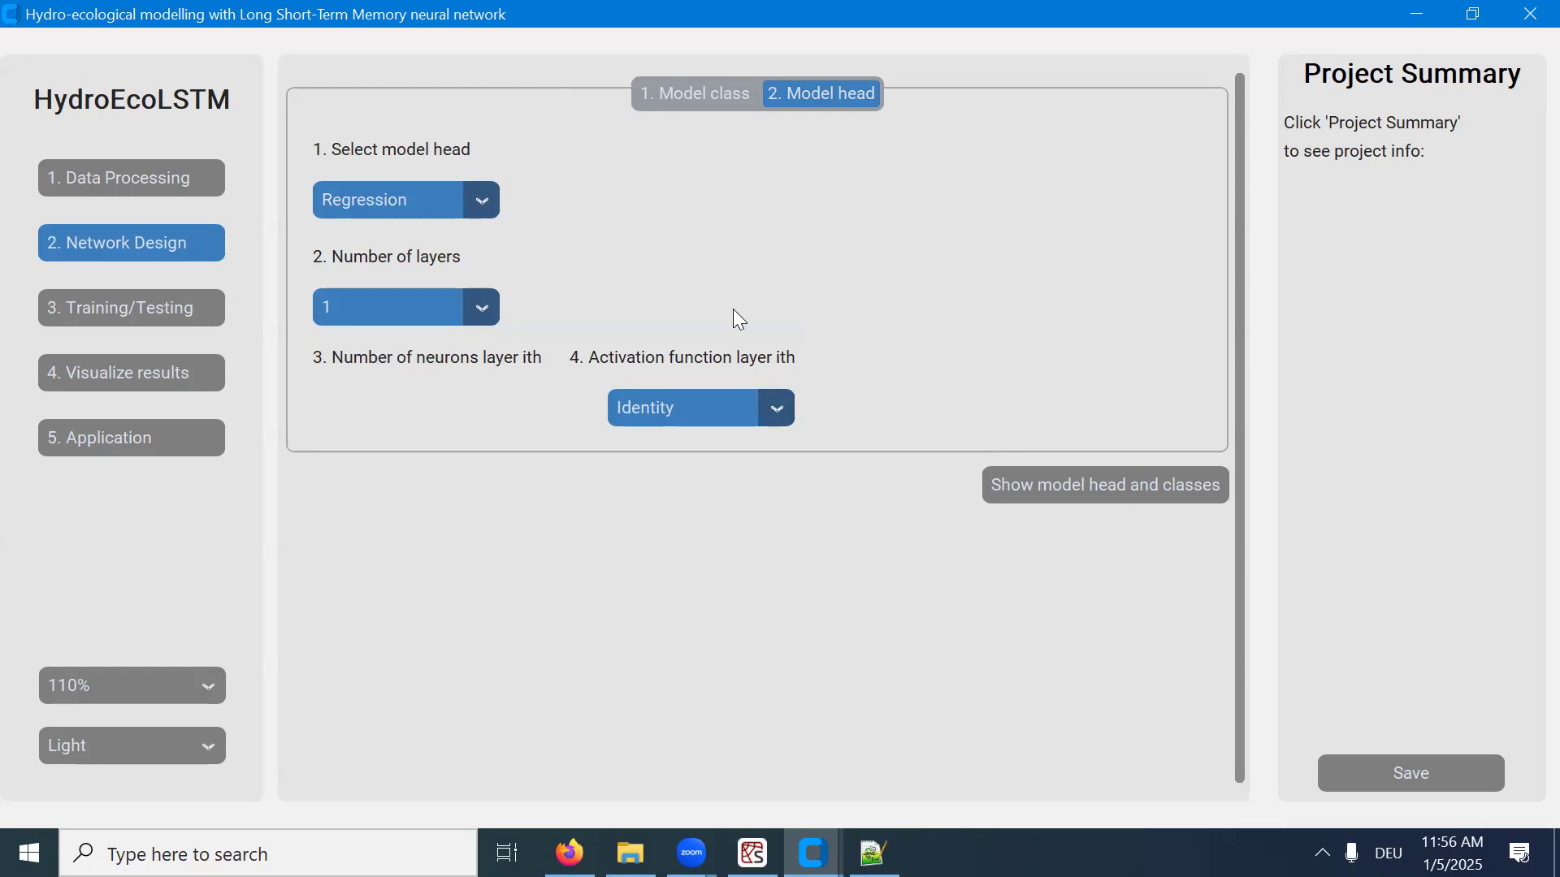
Review the optional initial model state input, open the trainer settings and examine the parameter explanation diagram.
left_click(132, 307)
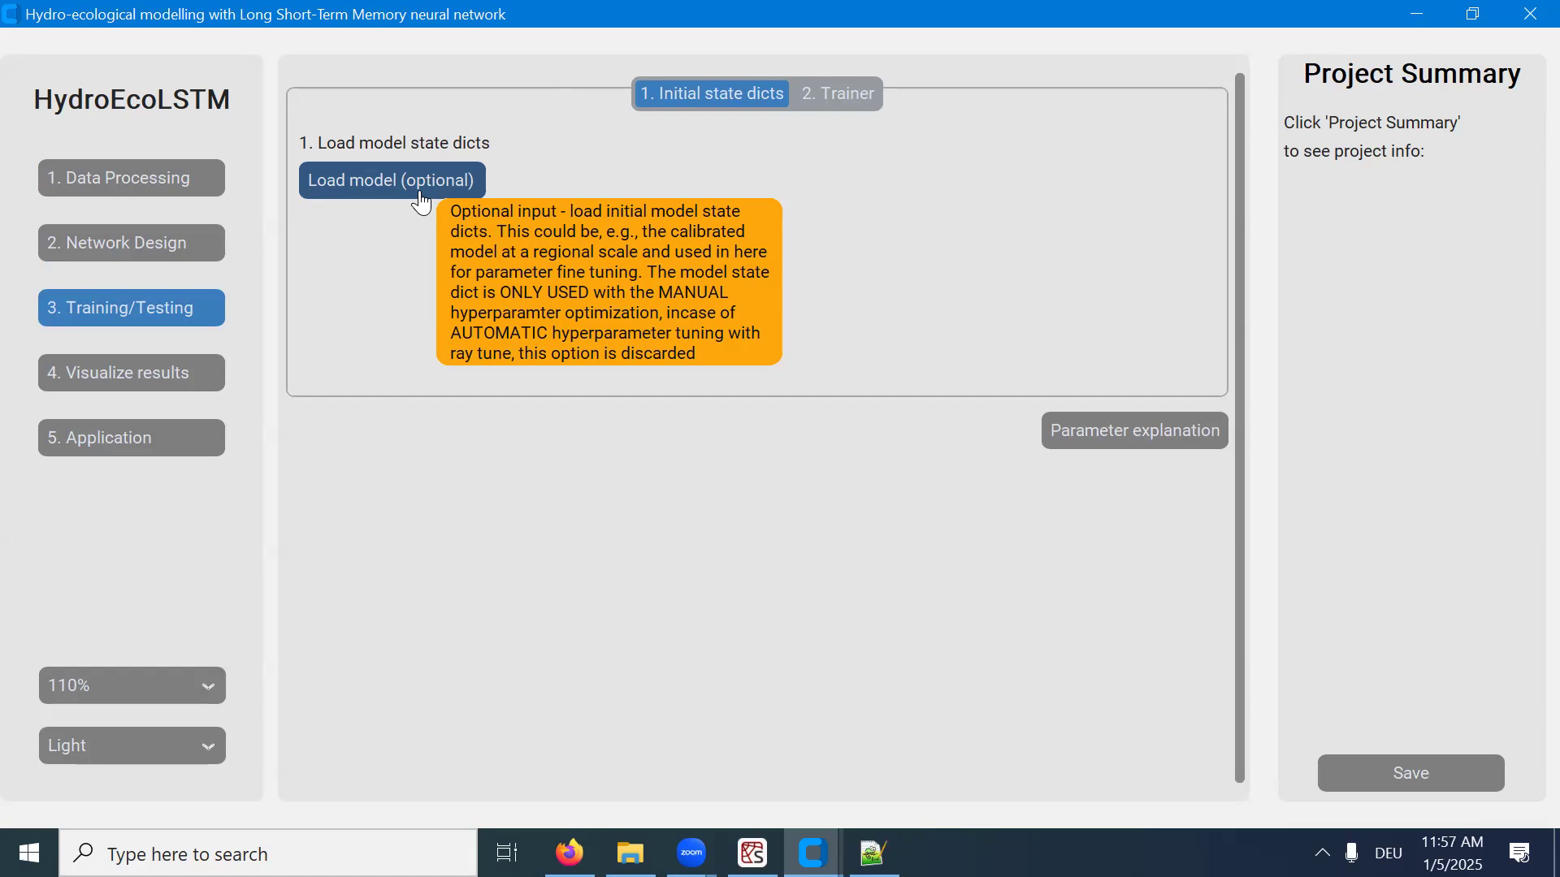
left_click(828, 97)
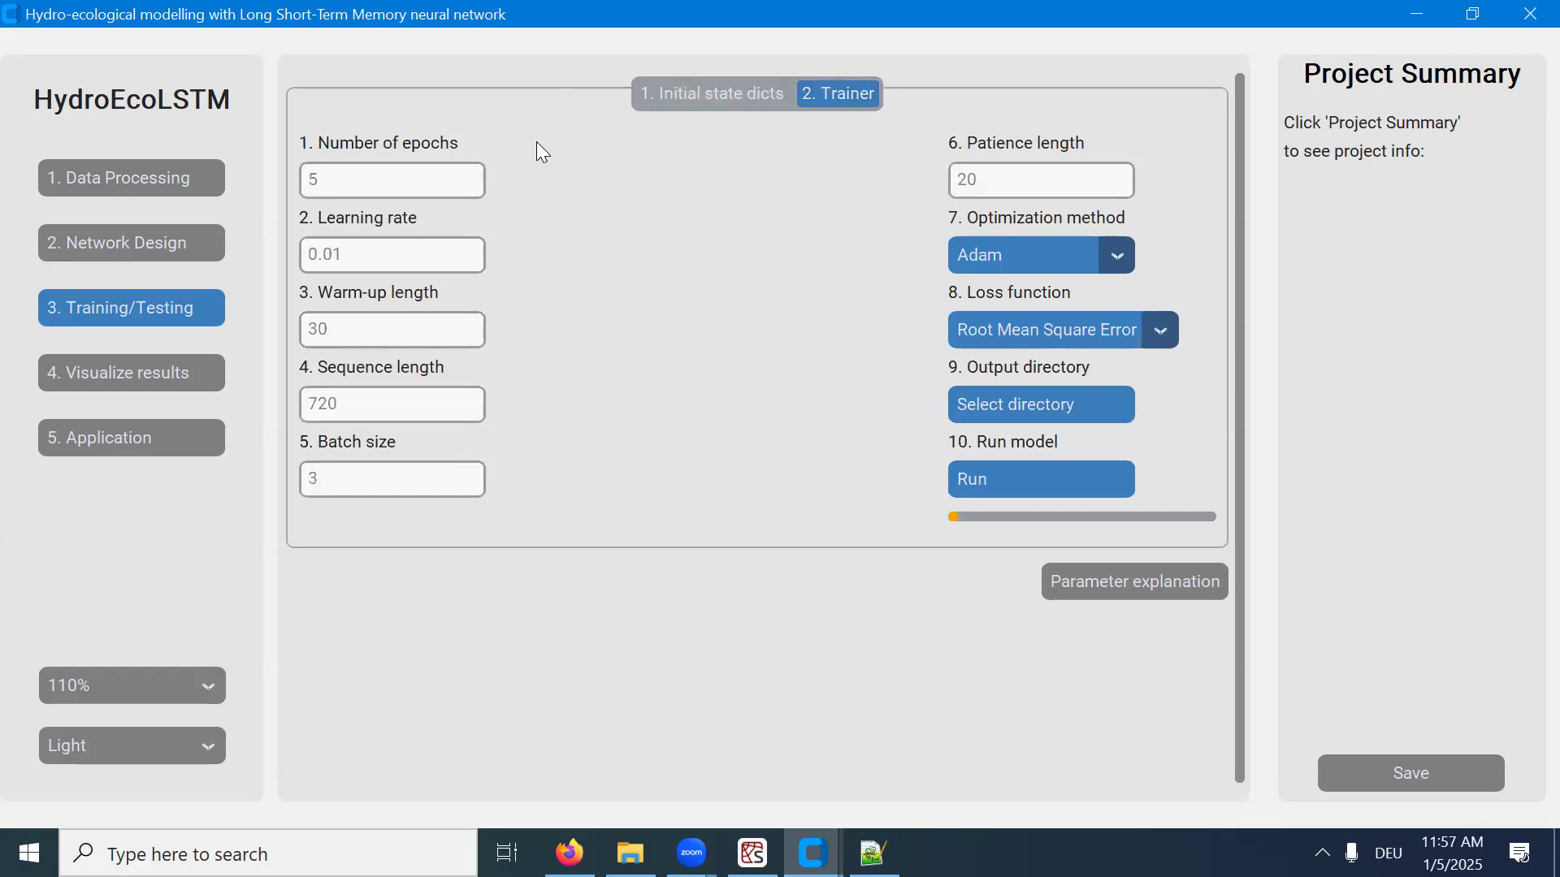
left_click(1106, 592)
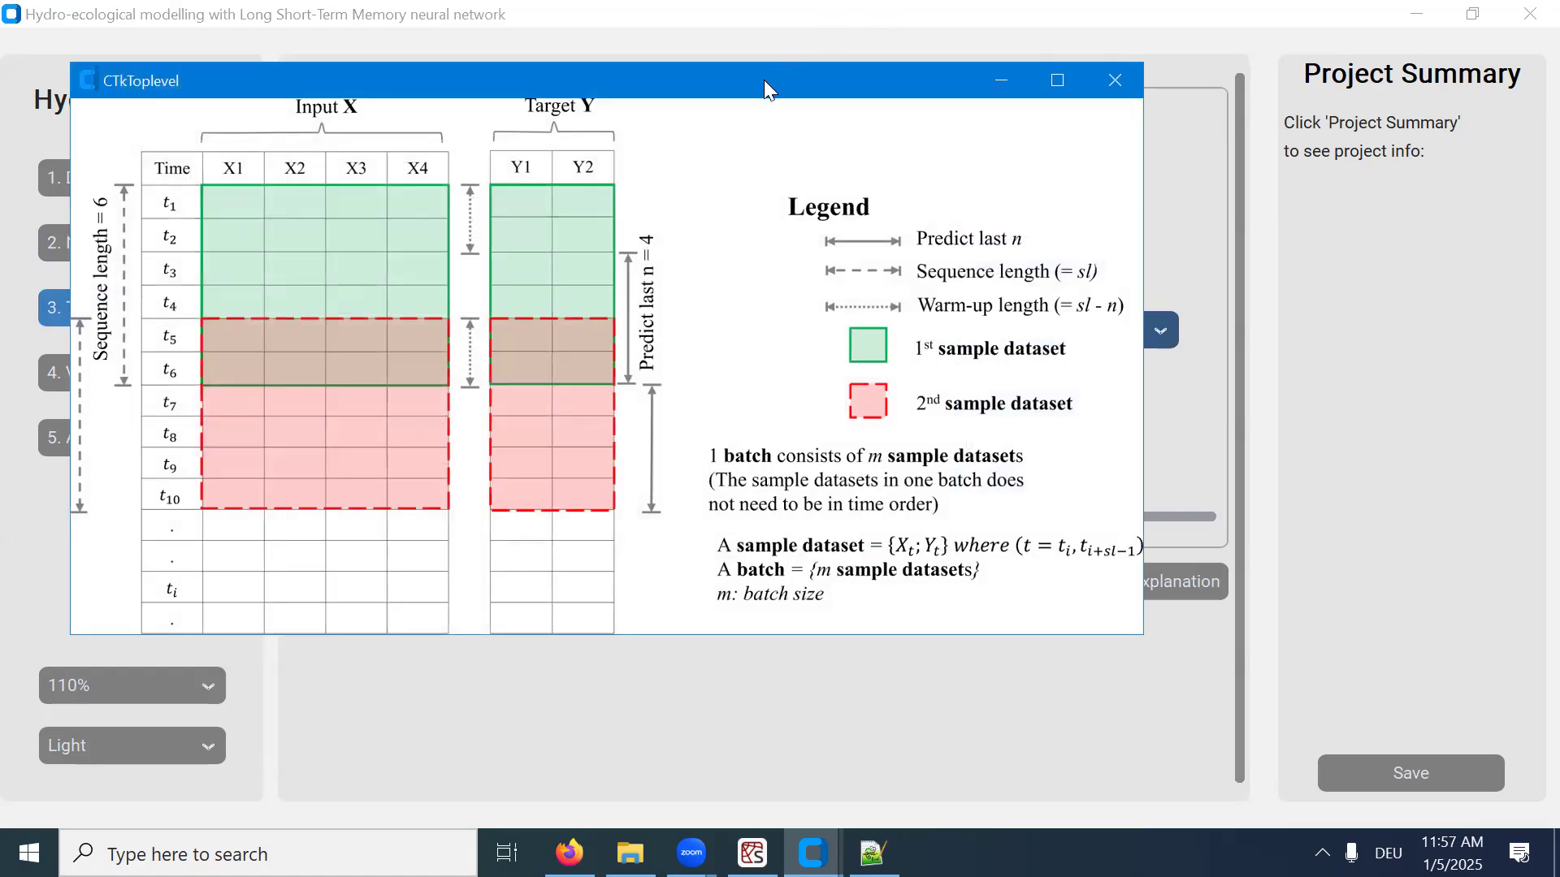
left_click_drag(763, 79, 1204, 164)
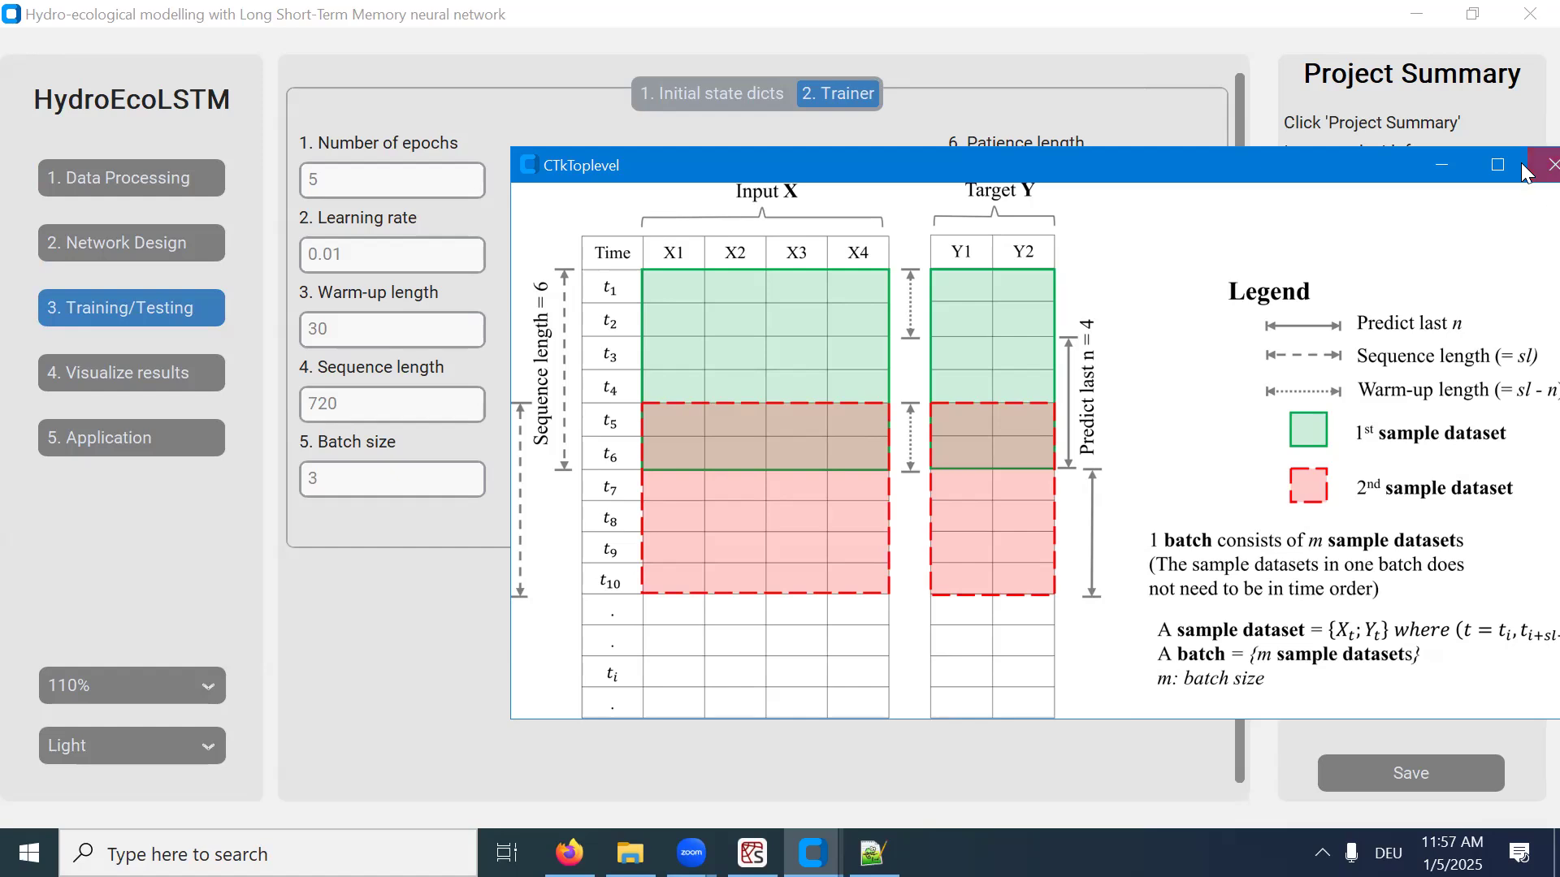
Set the number of training epochs to 150 and the learning rate to 0.001.
left_click(434, 182)
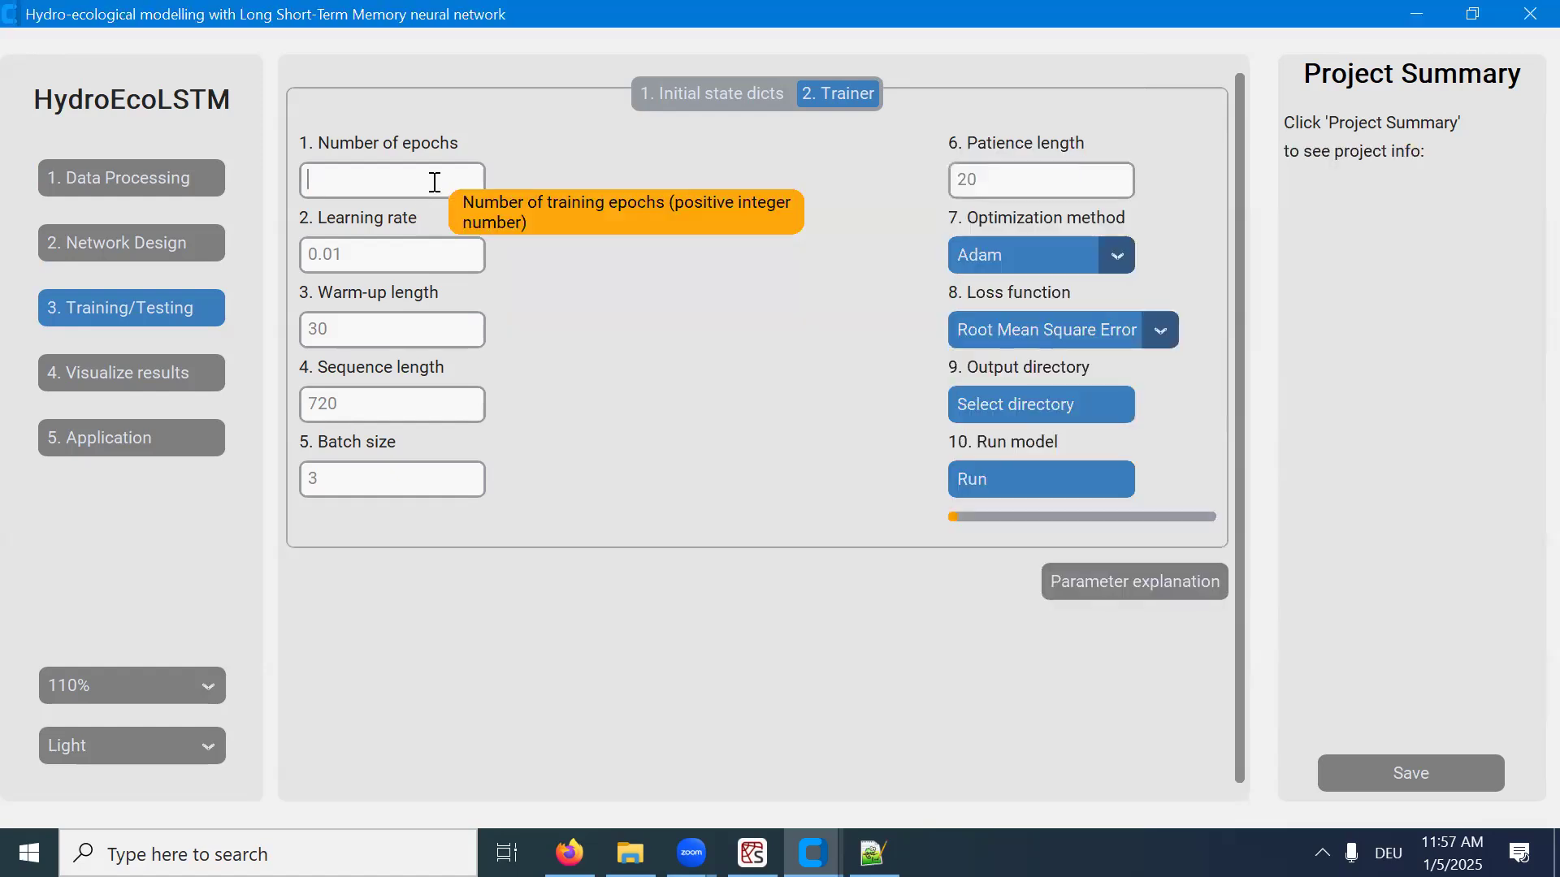
type("100")
key("BackSpace")
key("BackSpace")
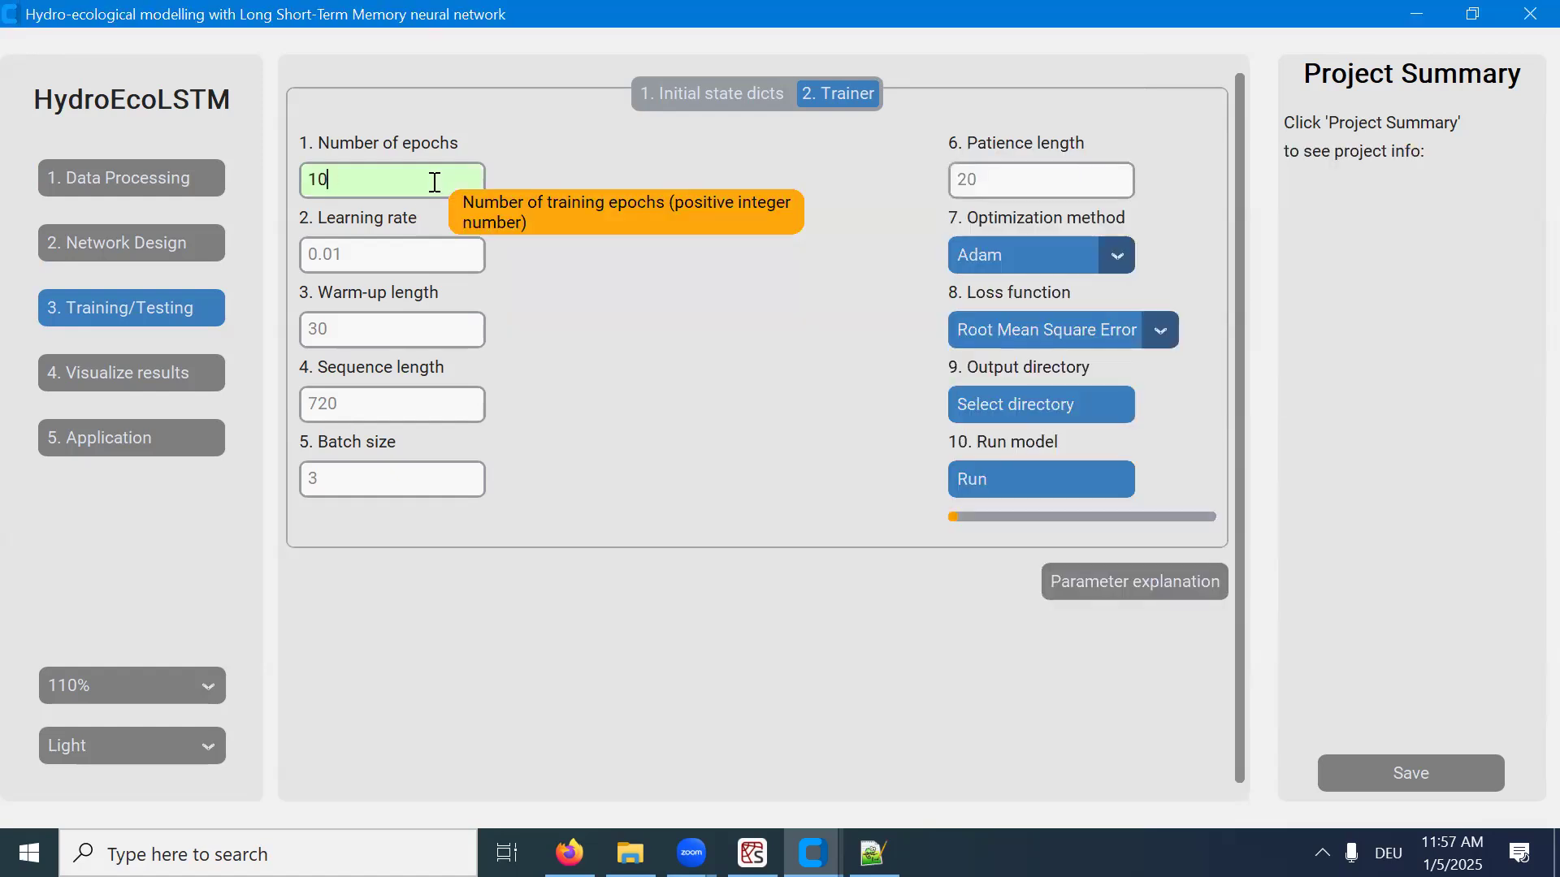
type("50a")
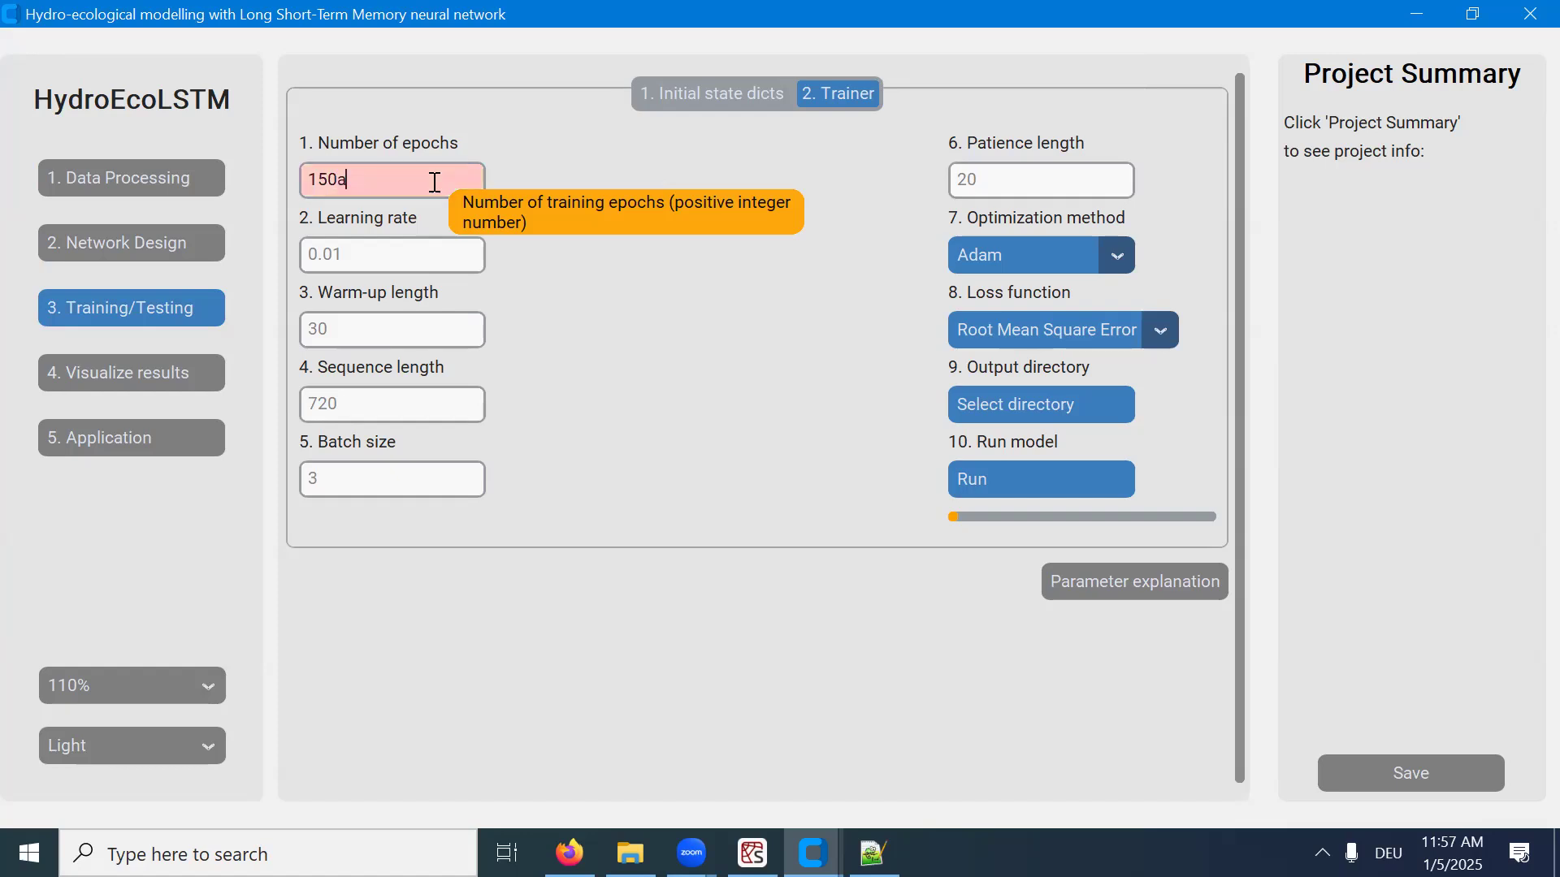
key("BackSpace")
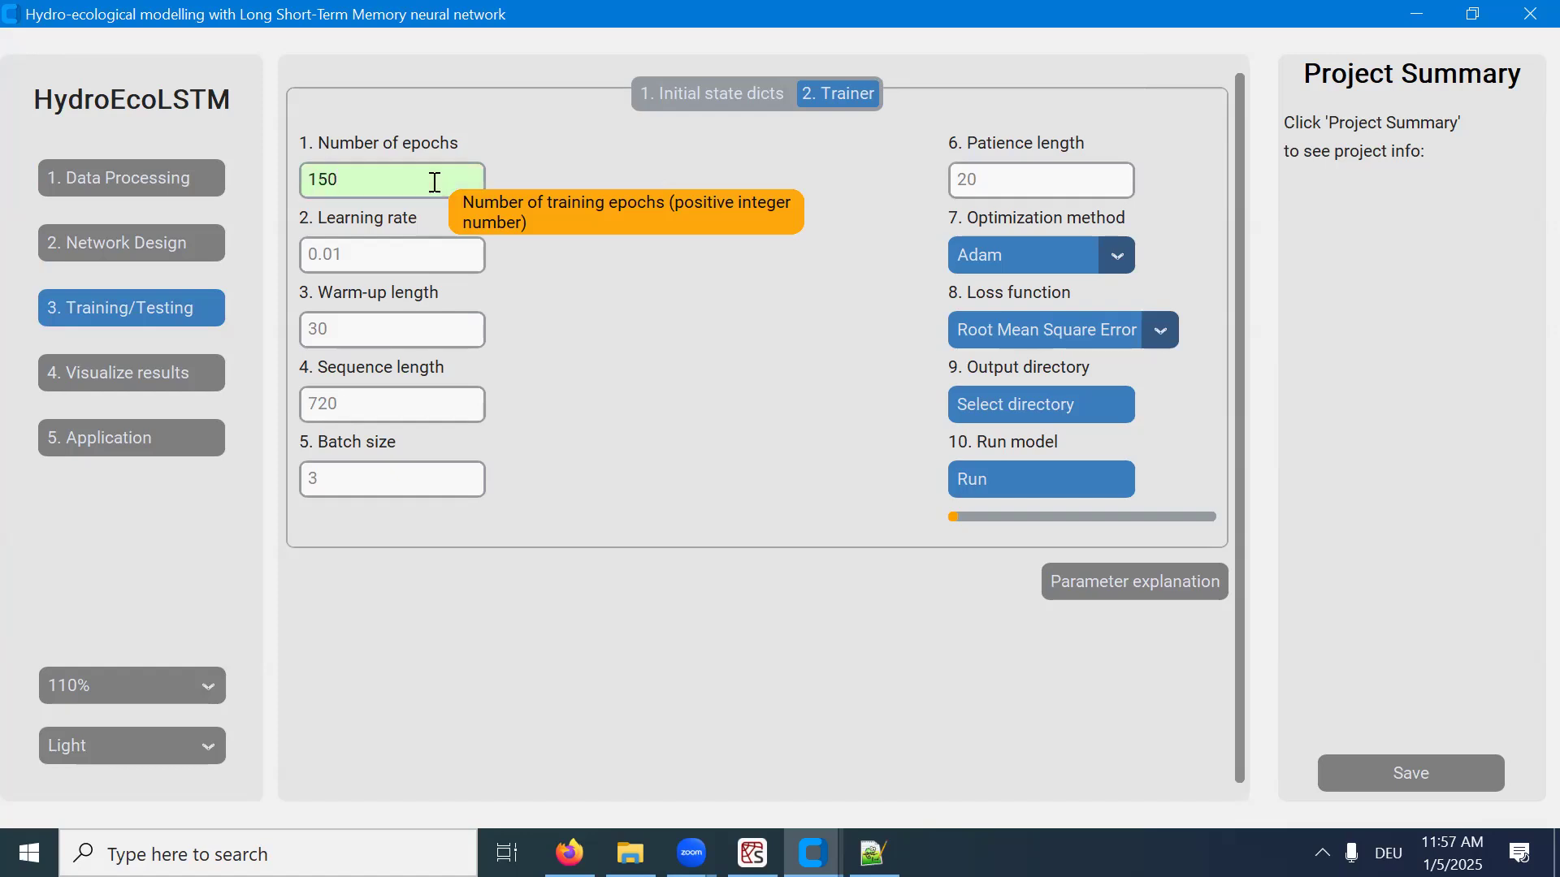
left_click(447, 257)
type("0.001")
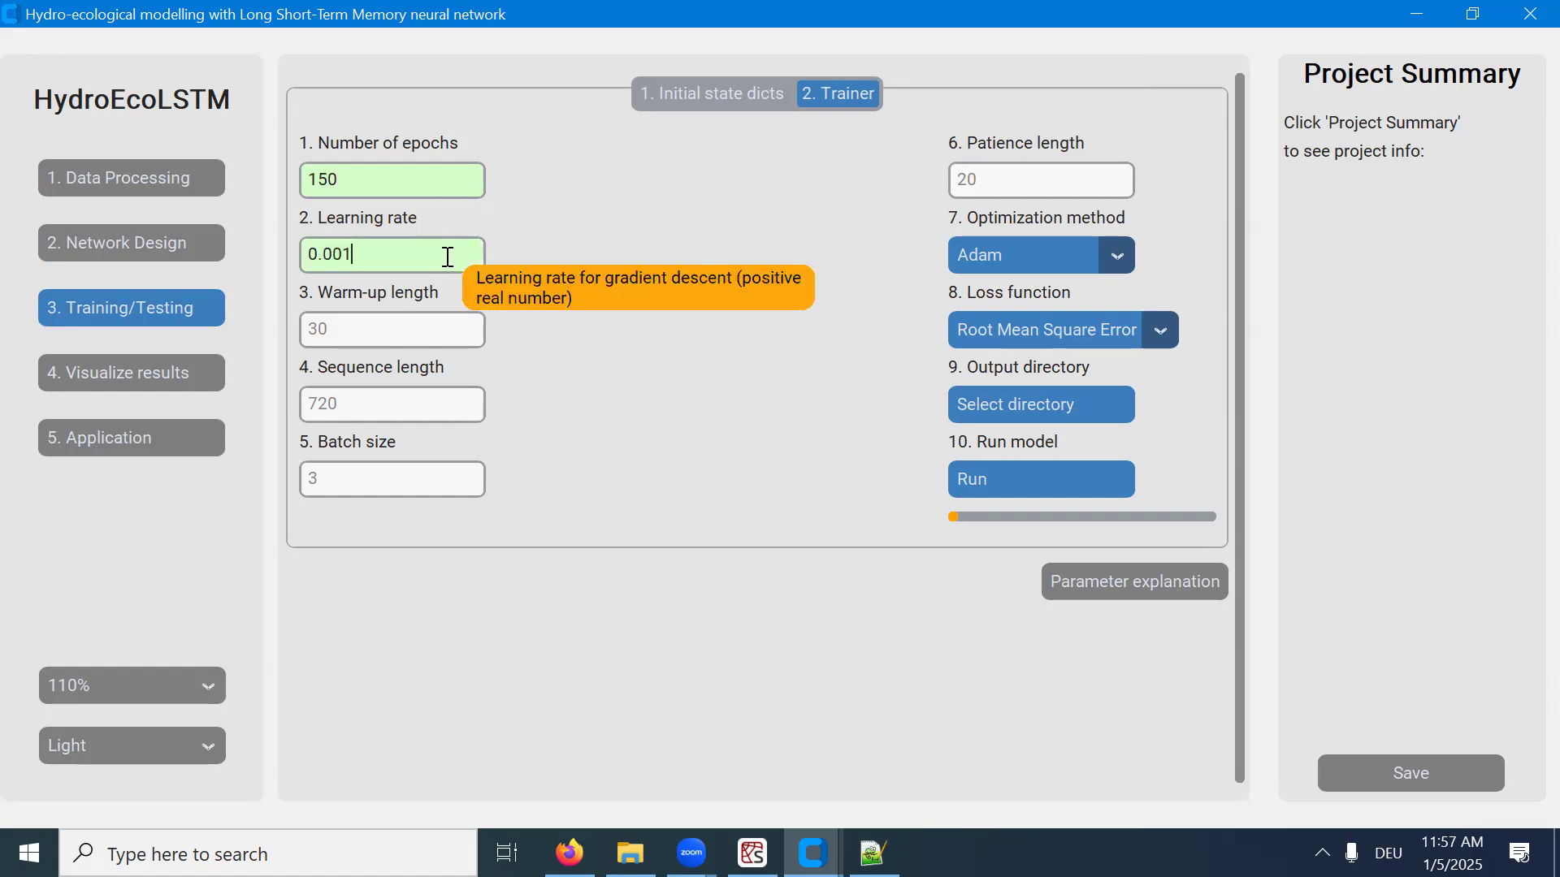
Set the trainer's warm-up length to 30 and its sequence length to 365.
left_click(401, 343)
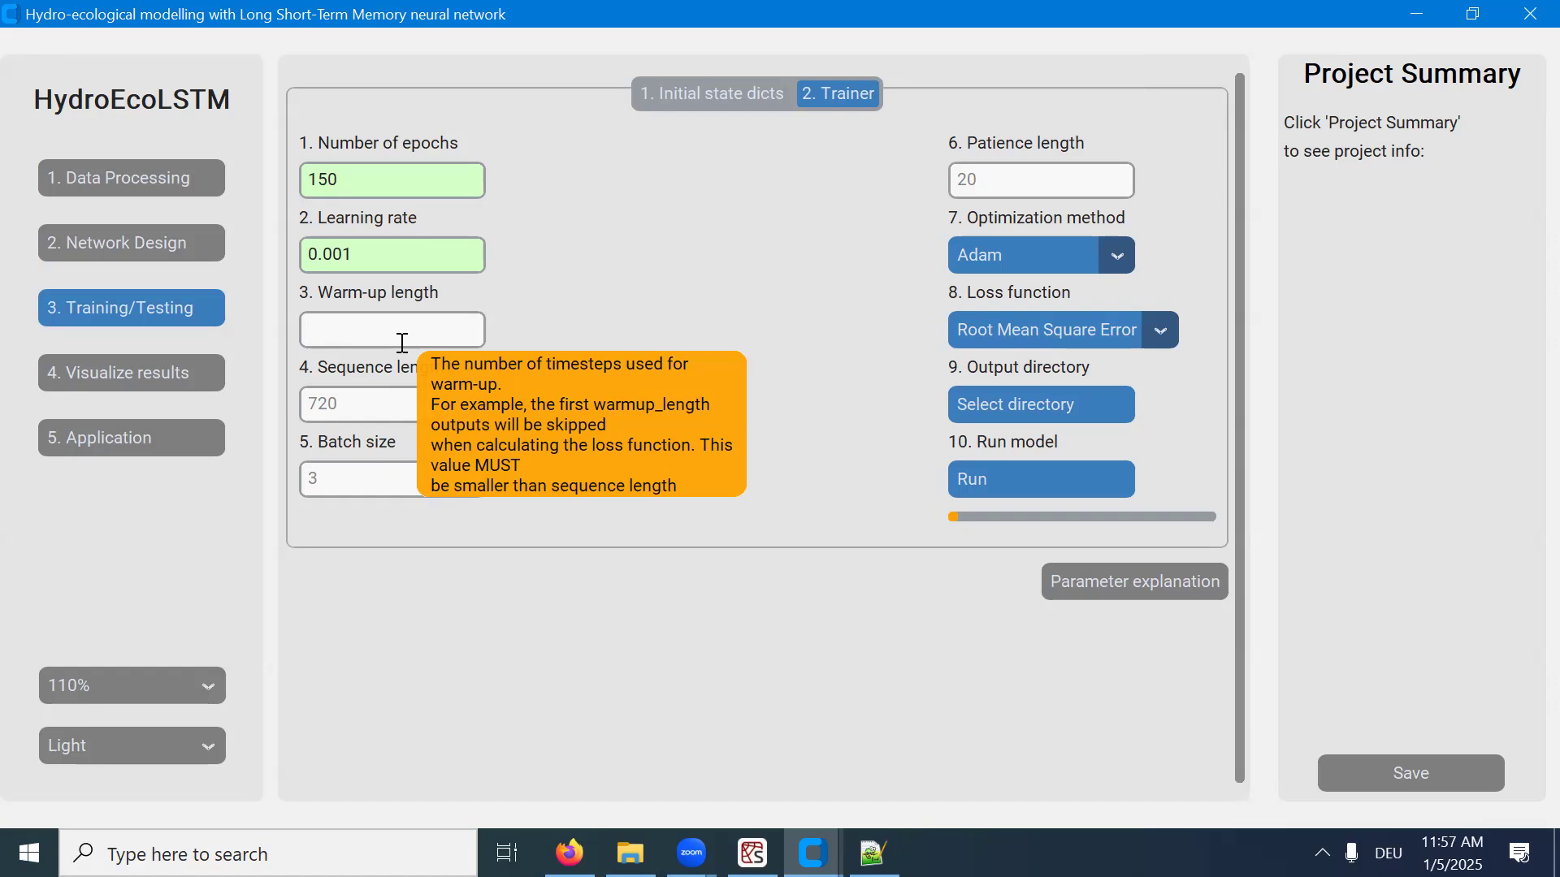
type("30")
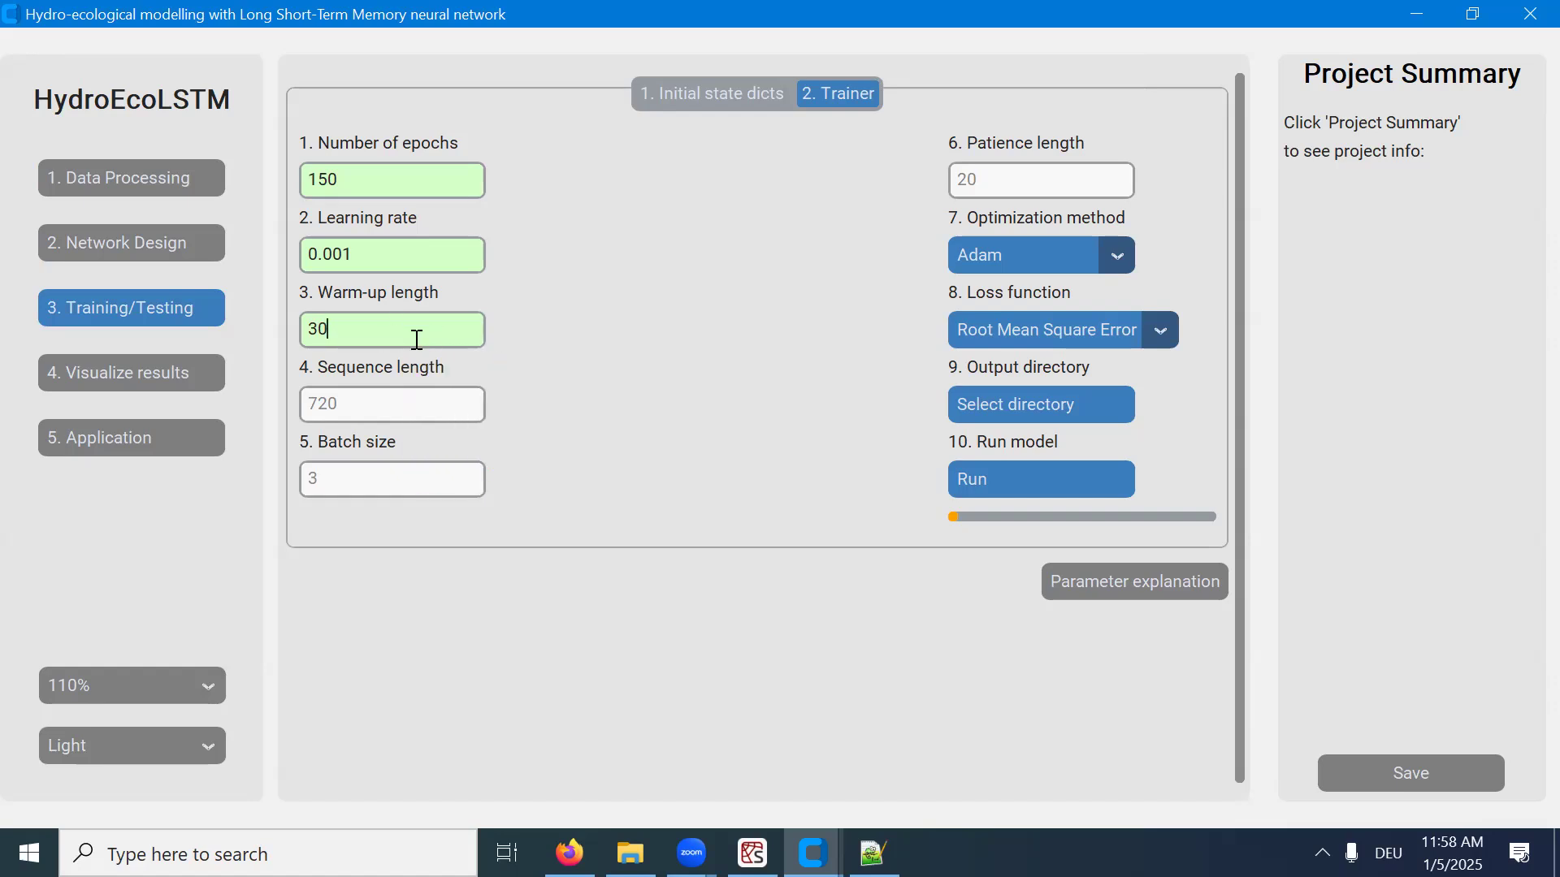
left_click(387, 413)
type("35")
key("BackSpace")
type("65")
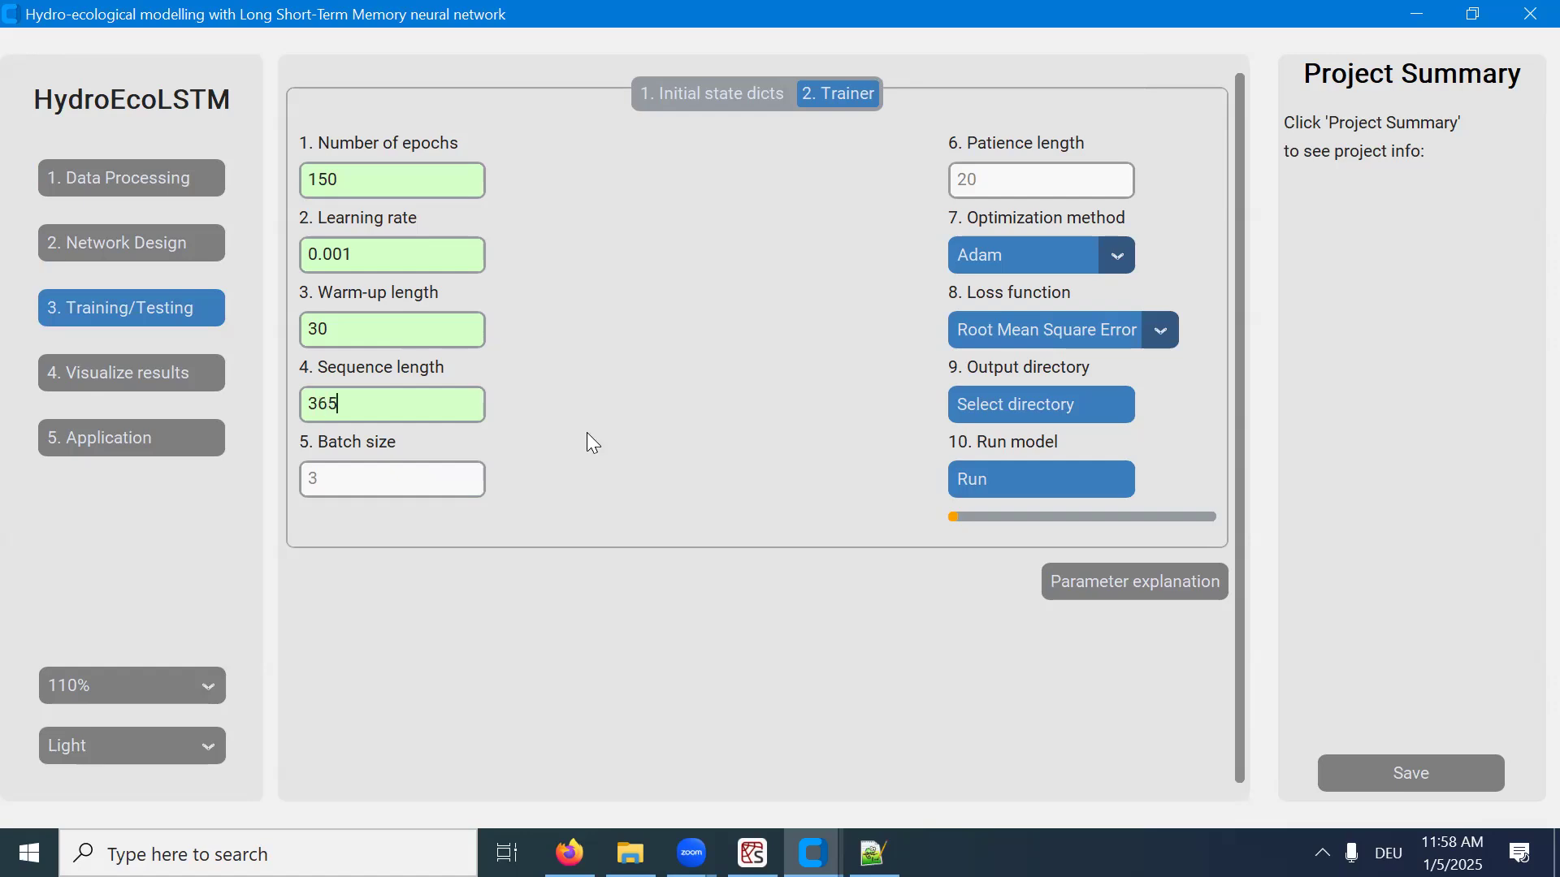
Set the batch size to 3 and the patience length to 30.
left_click(452, 481)
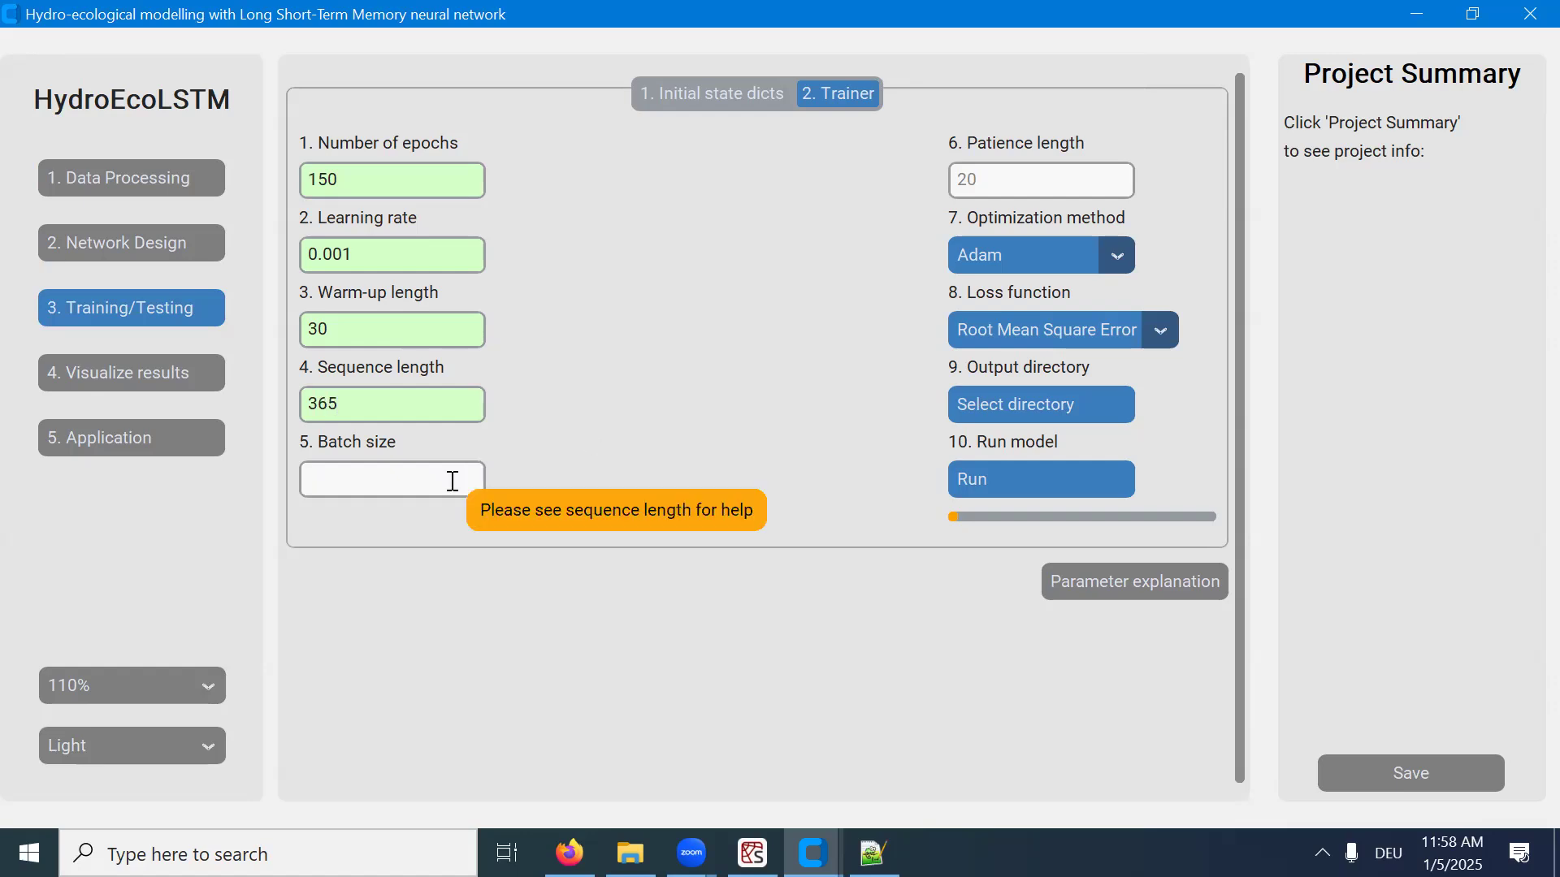
type("3")
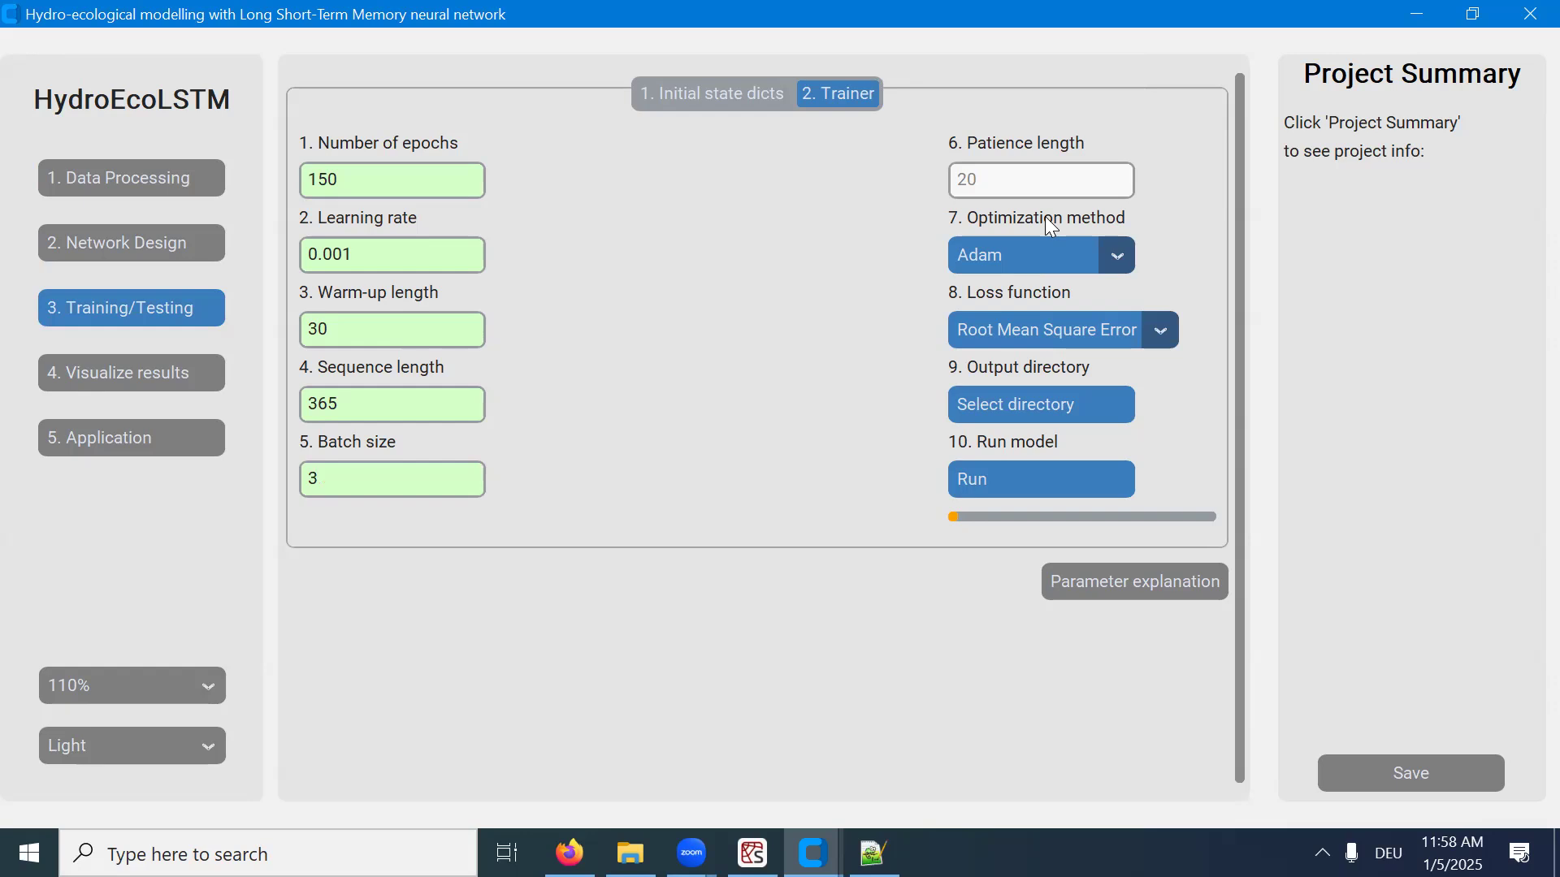
left_click(1049, 181)
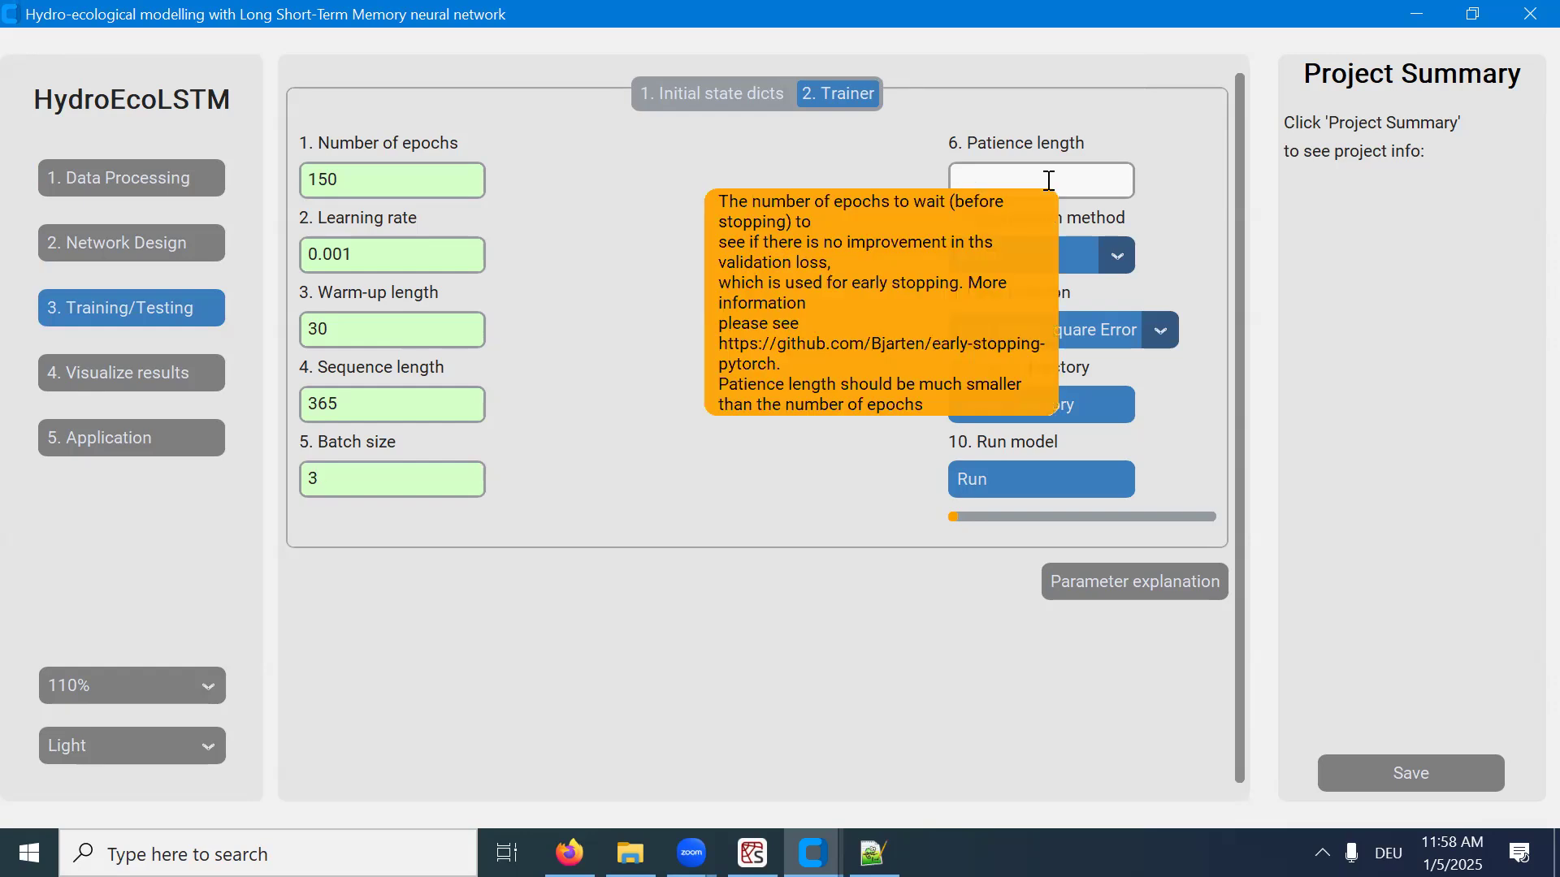
type("30")
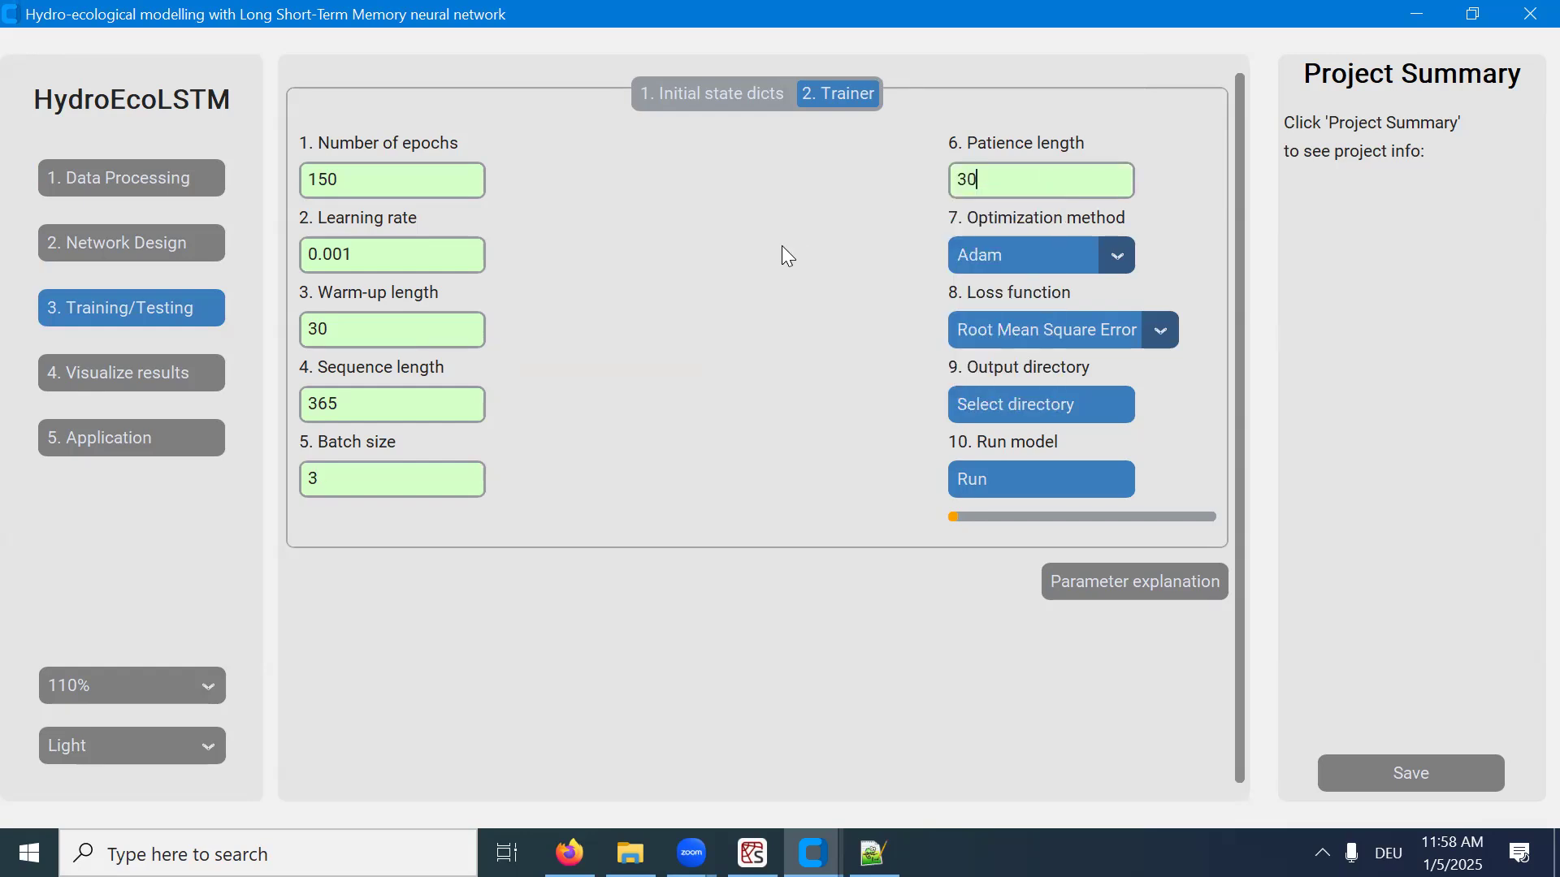
Keep Root Mean Square Error as the loss function and choose the results folder in 1_streamflow_simulation as the output directory.
mouse_move(1087, 269)
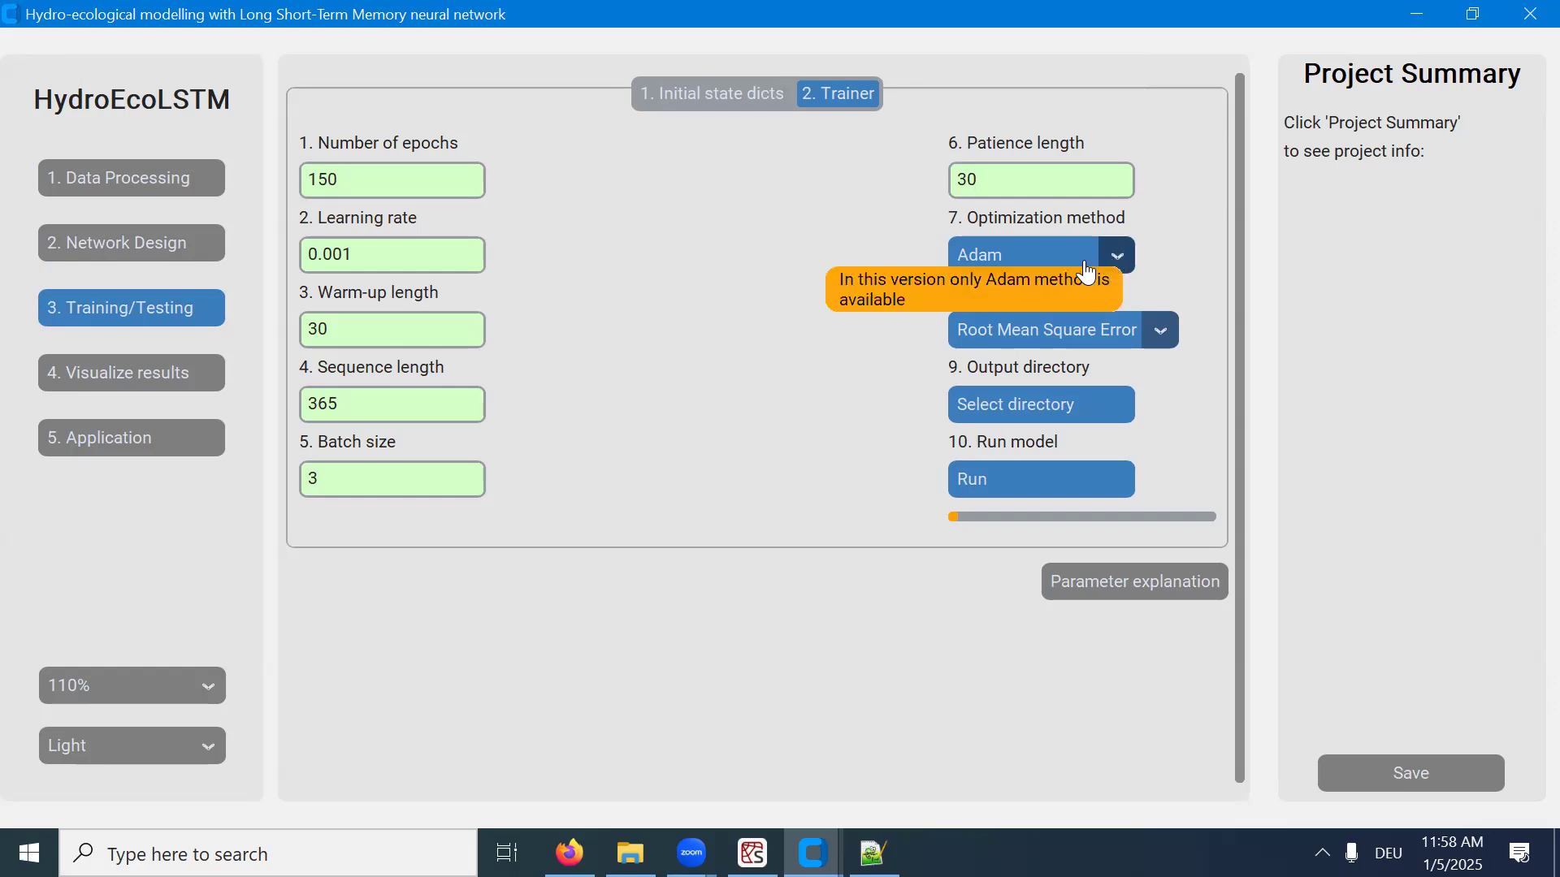
left_click(1161, 330)
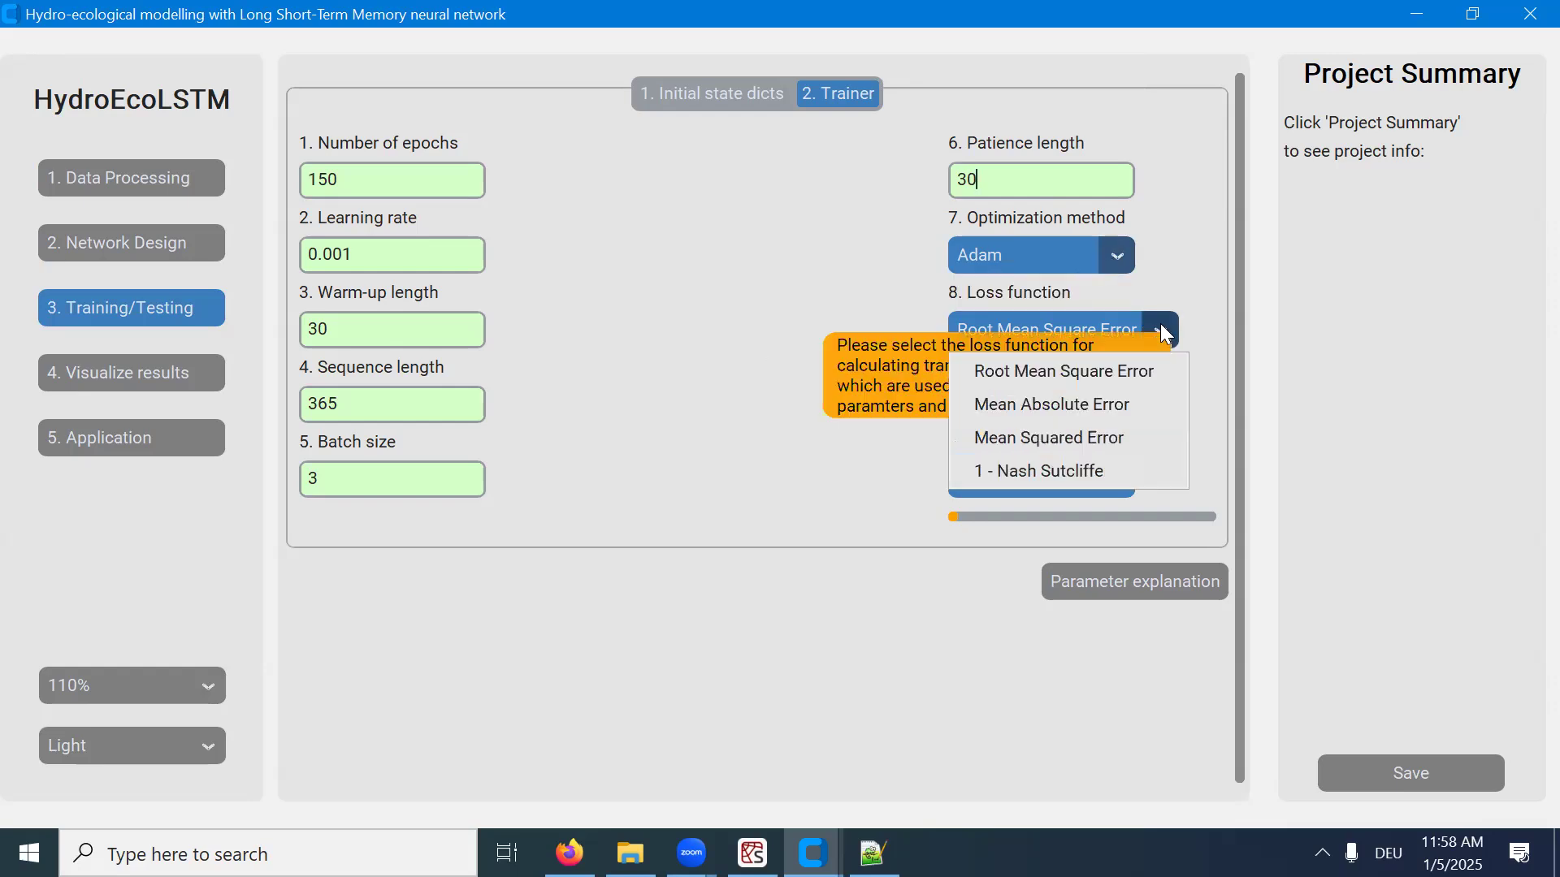
left_click(1120, 370)
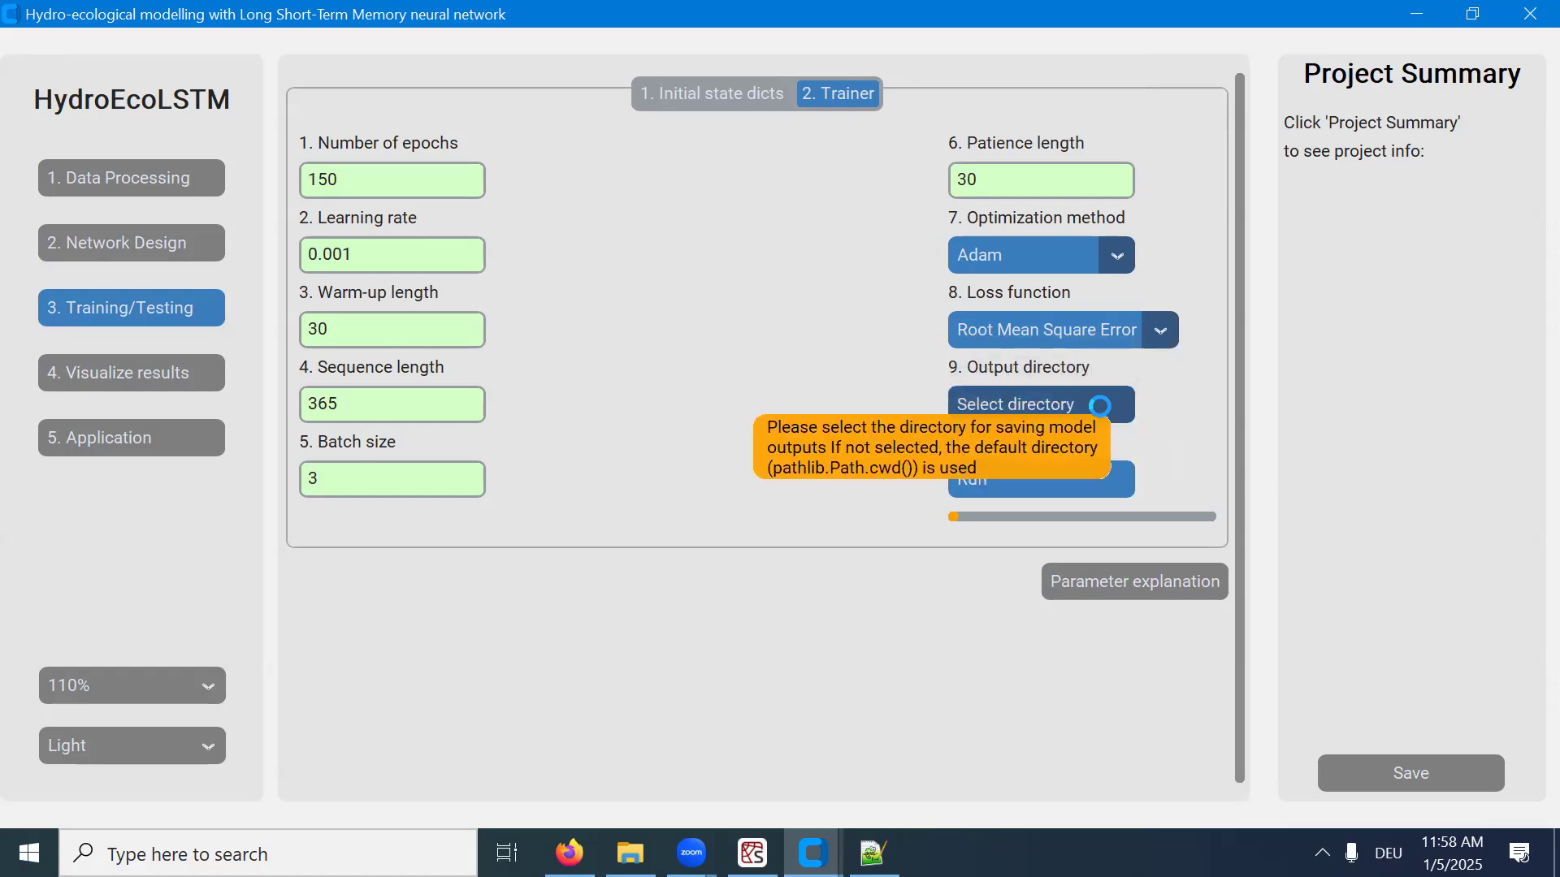
left_click(1100, 405)
left_click(712, 85)
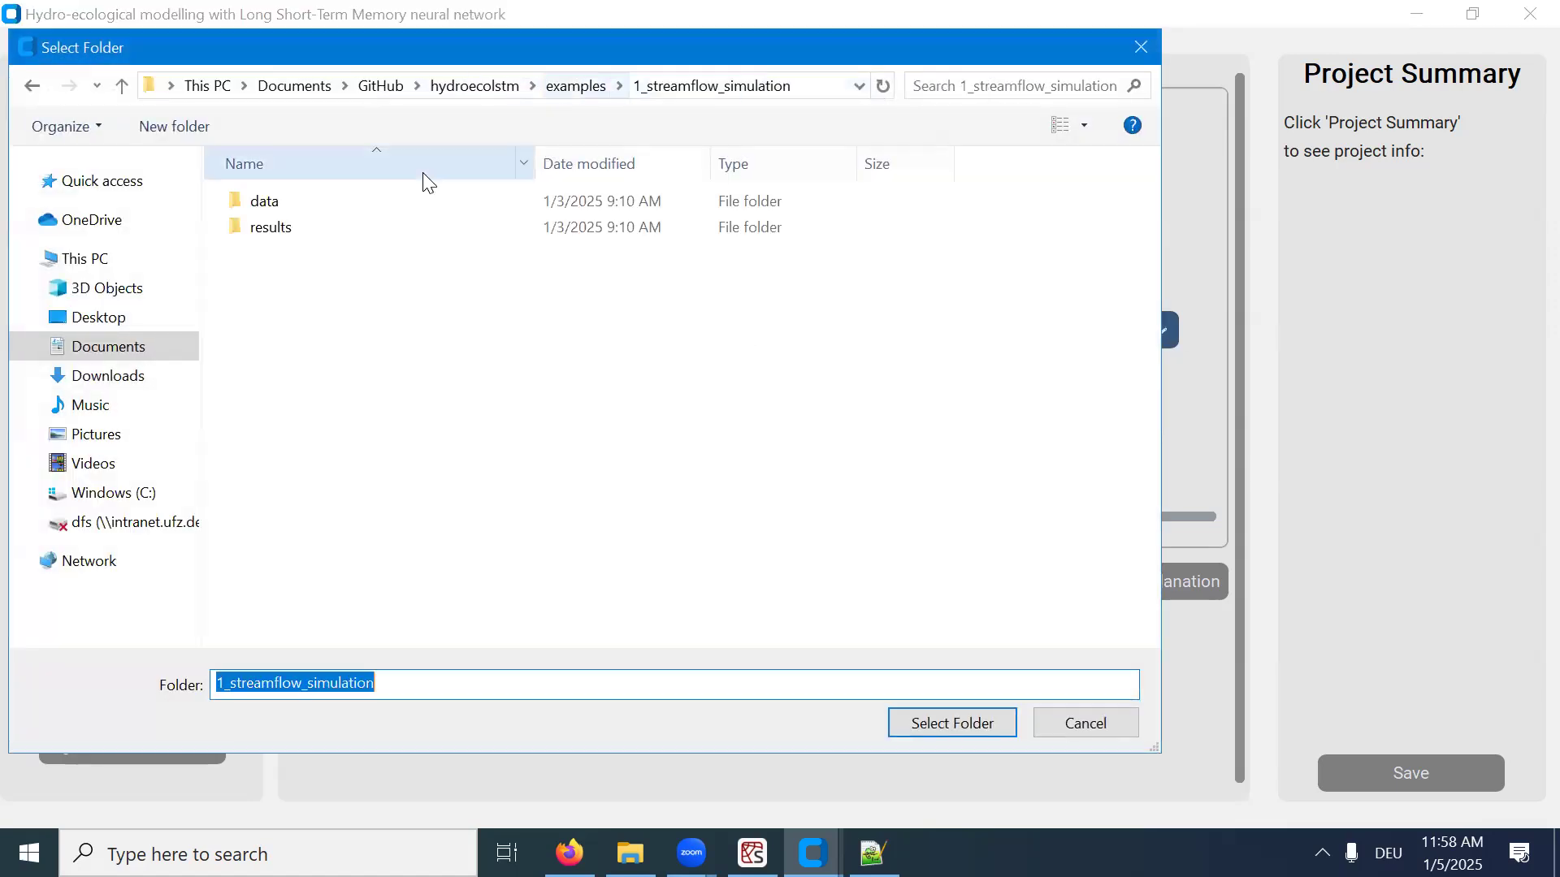
left_click(296, 231)
left_click(937, 723)
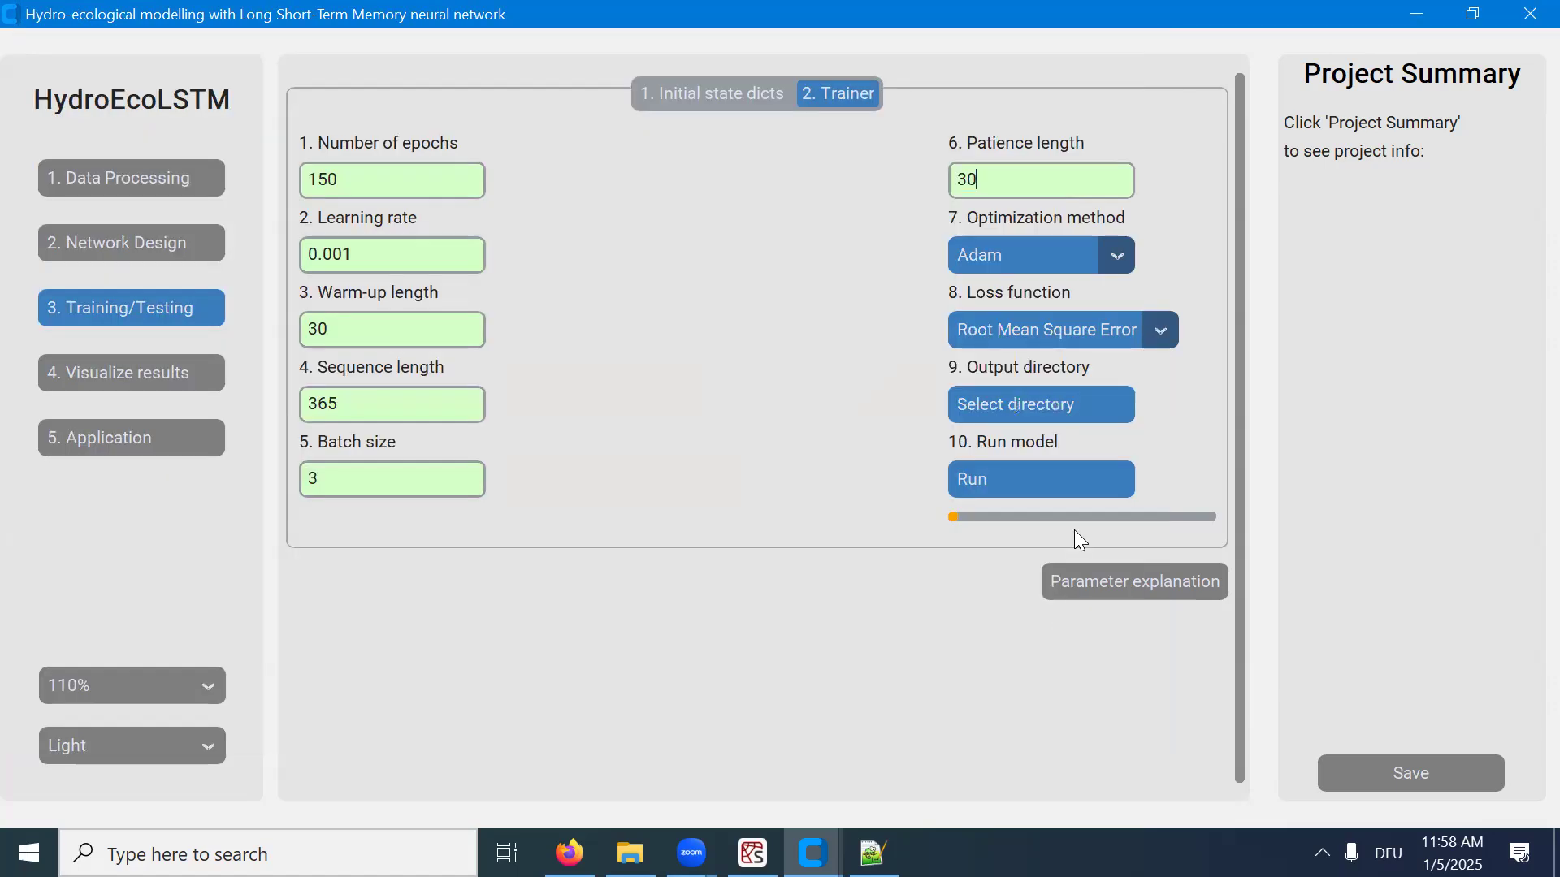
Run the model training and follow the epoch losses in the Spyder console.
left_click(1034, 481)
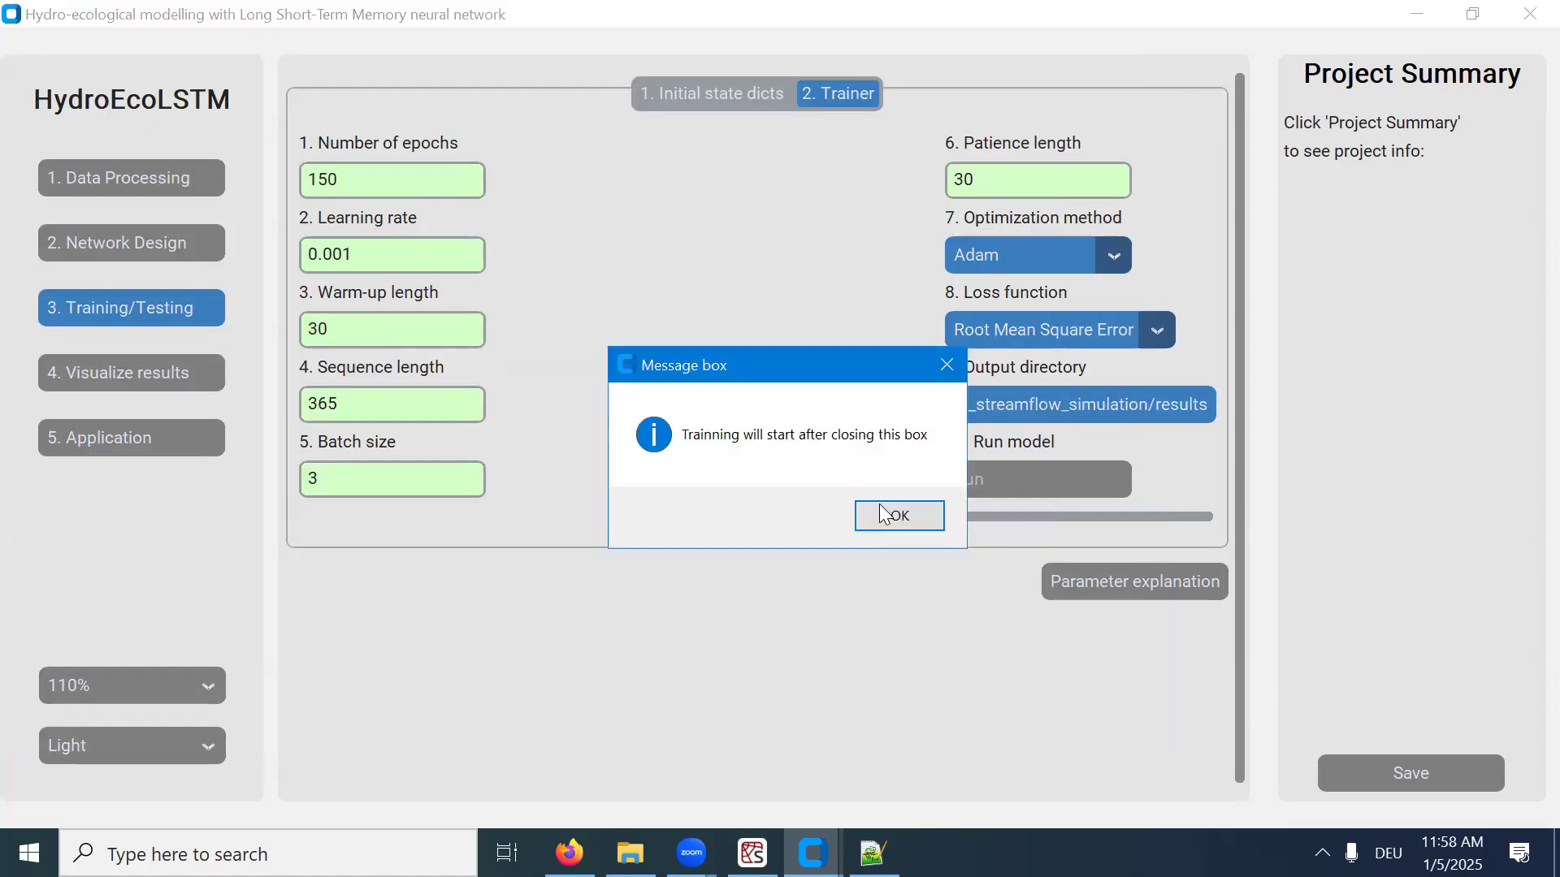
left_click(885, 515)
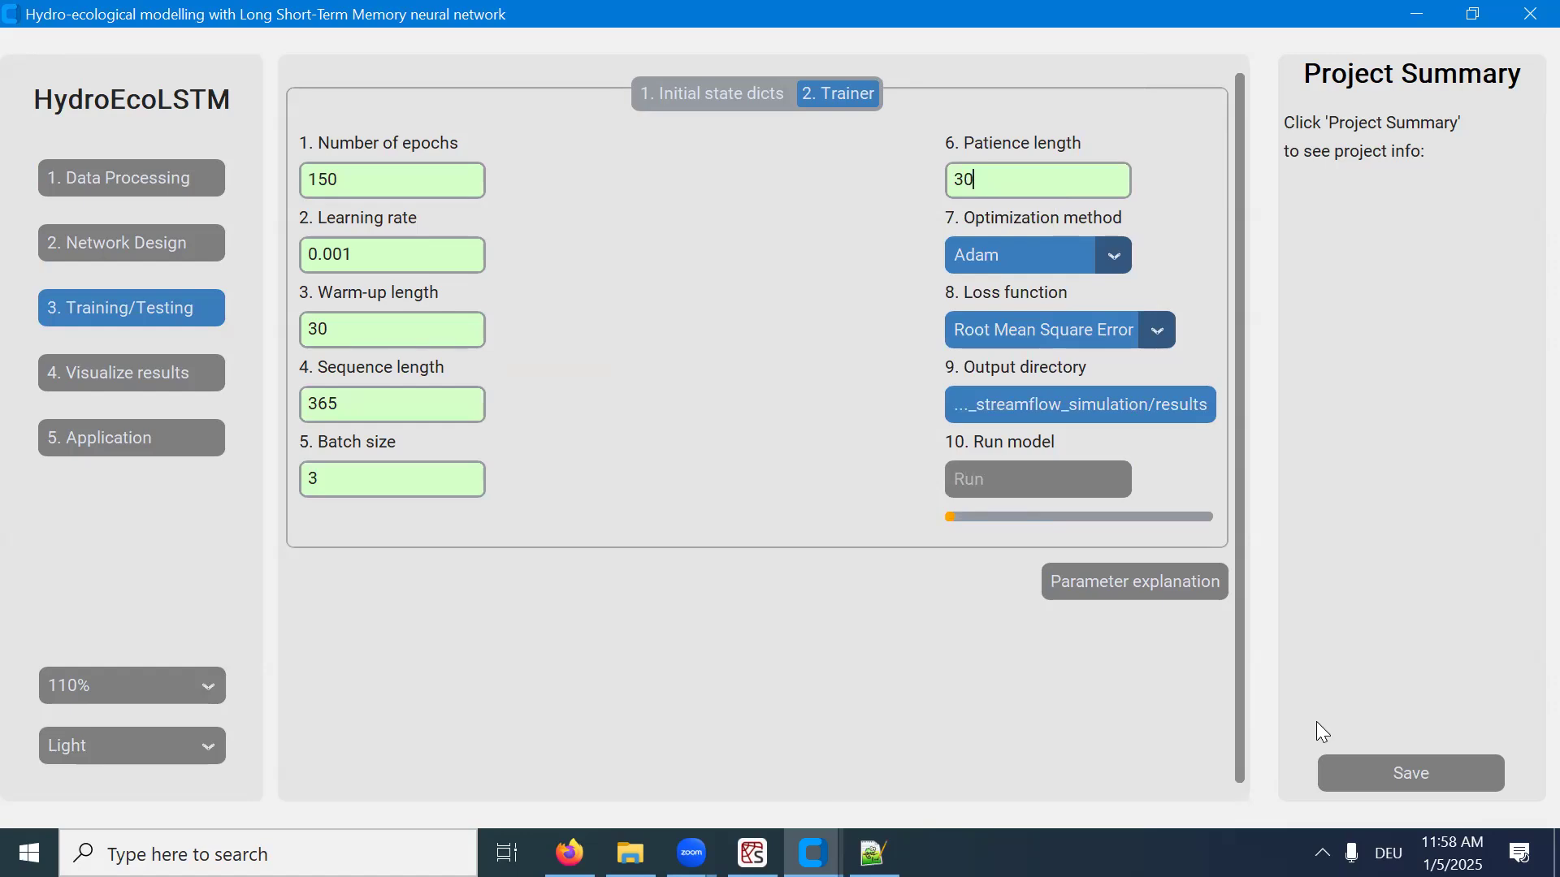
key("alt+Tab")
left_click_drag(707, 590, 699, 590)
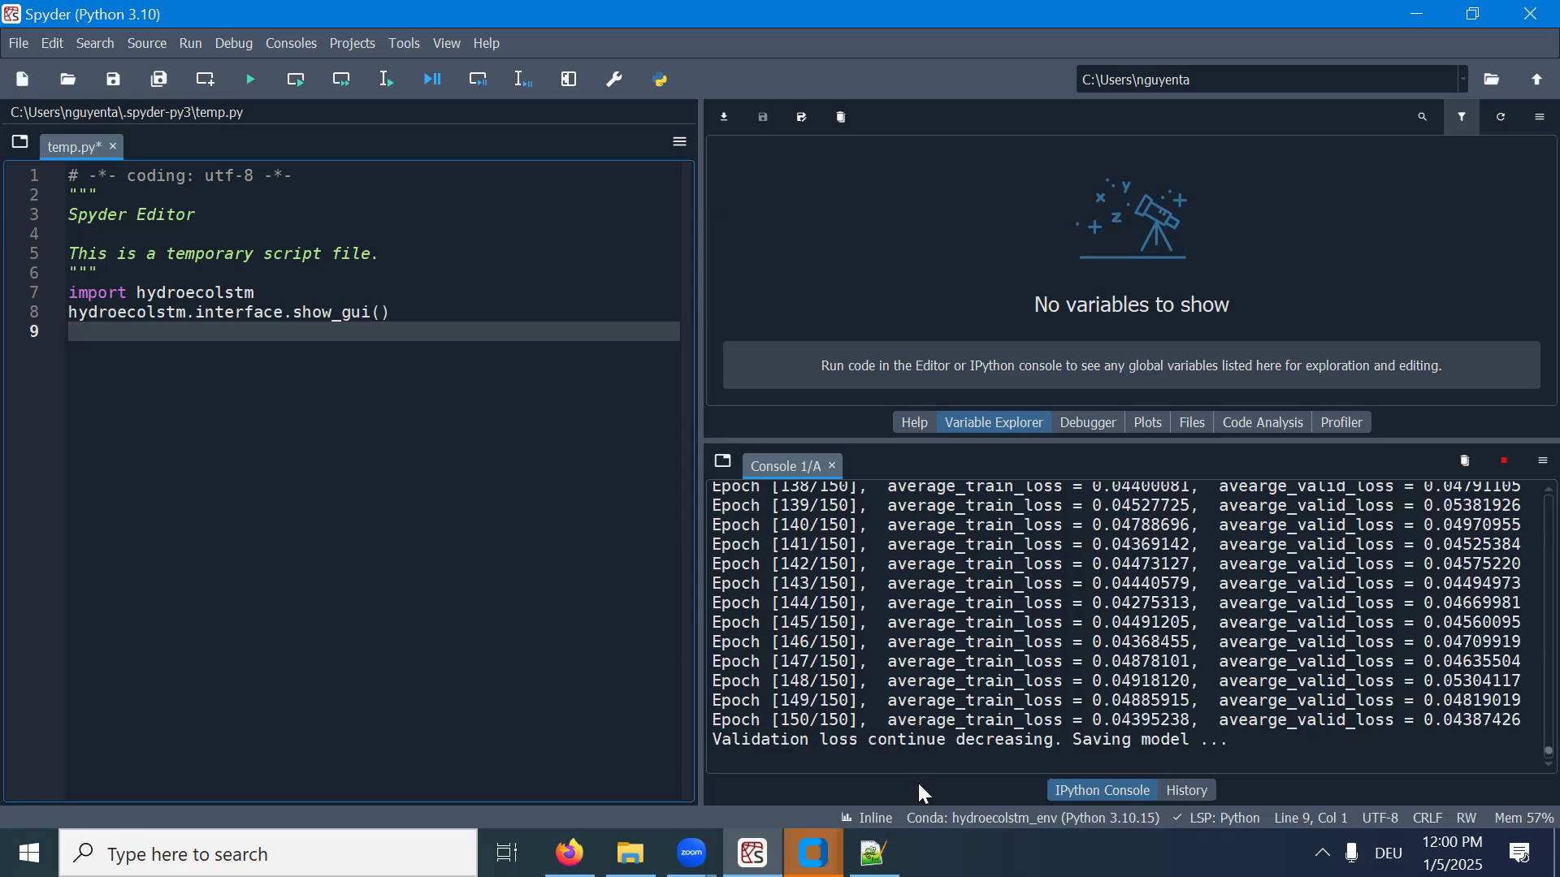
Switch back to HydroEcoLSTM, open the results visualization and keep the current project as the plot data source.
left_click(812, 853)
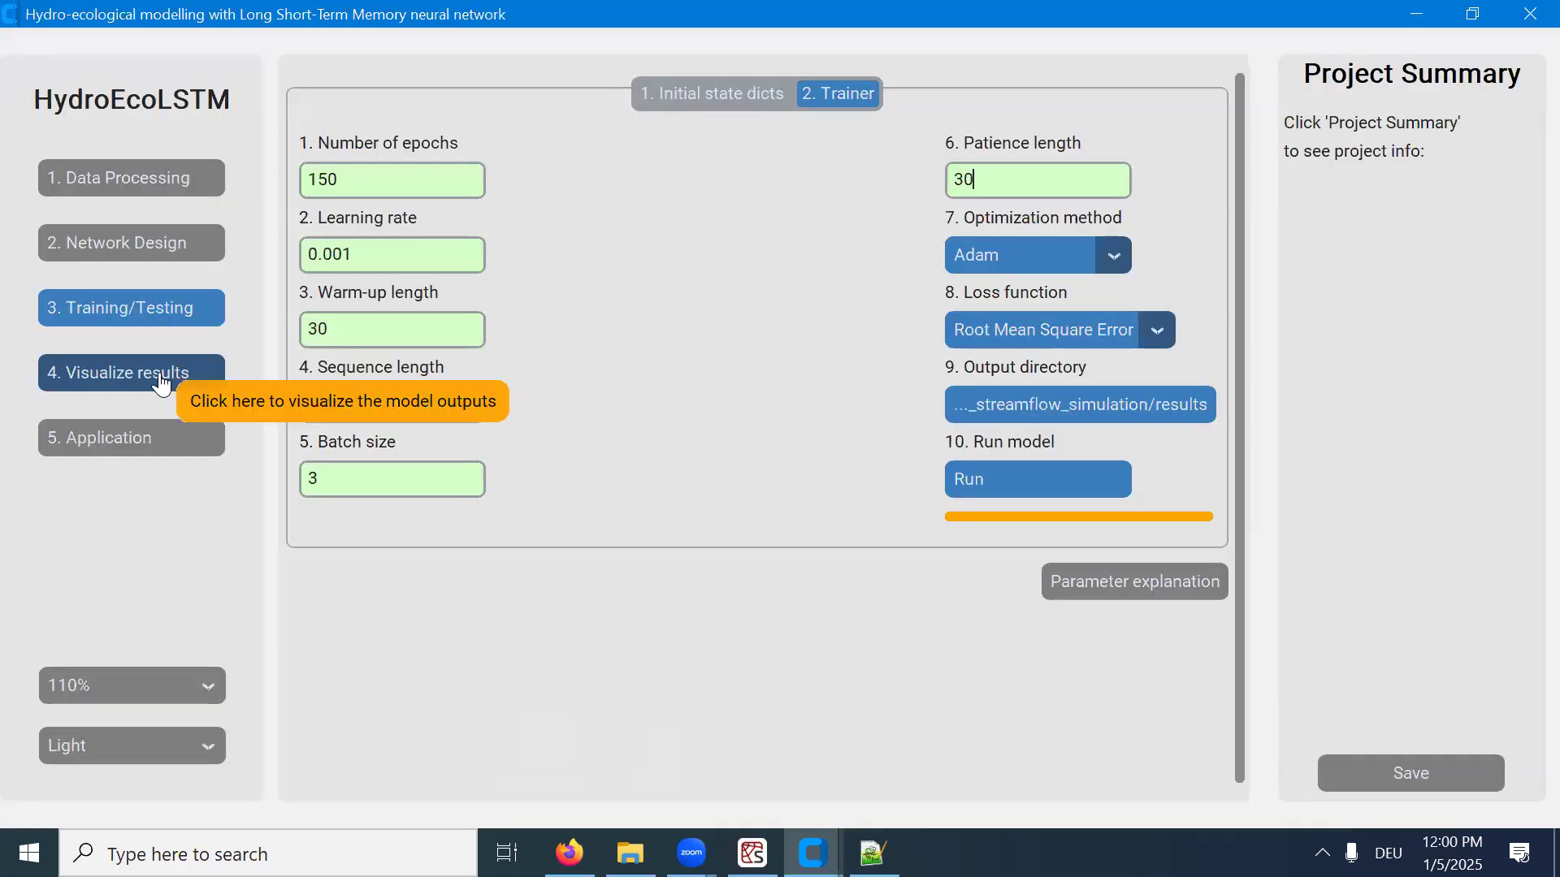
left_click(162, 380)
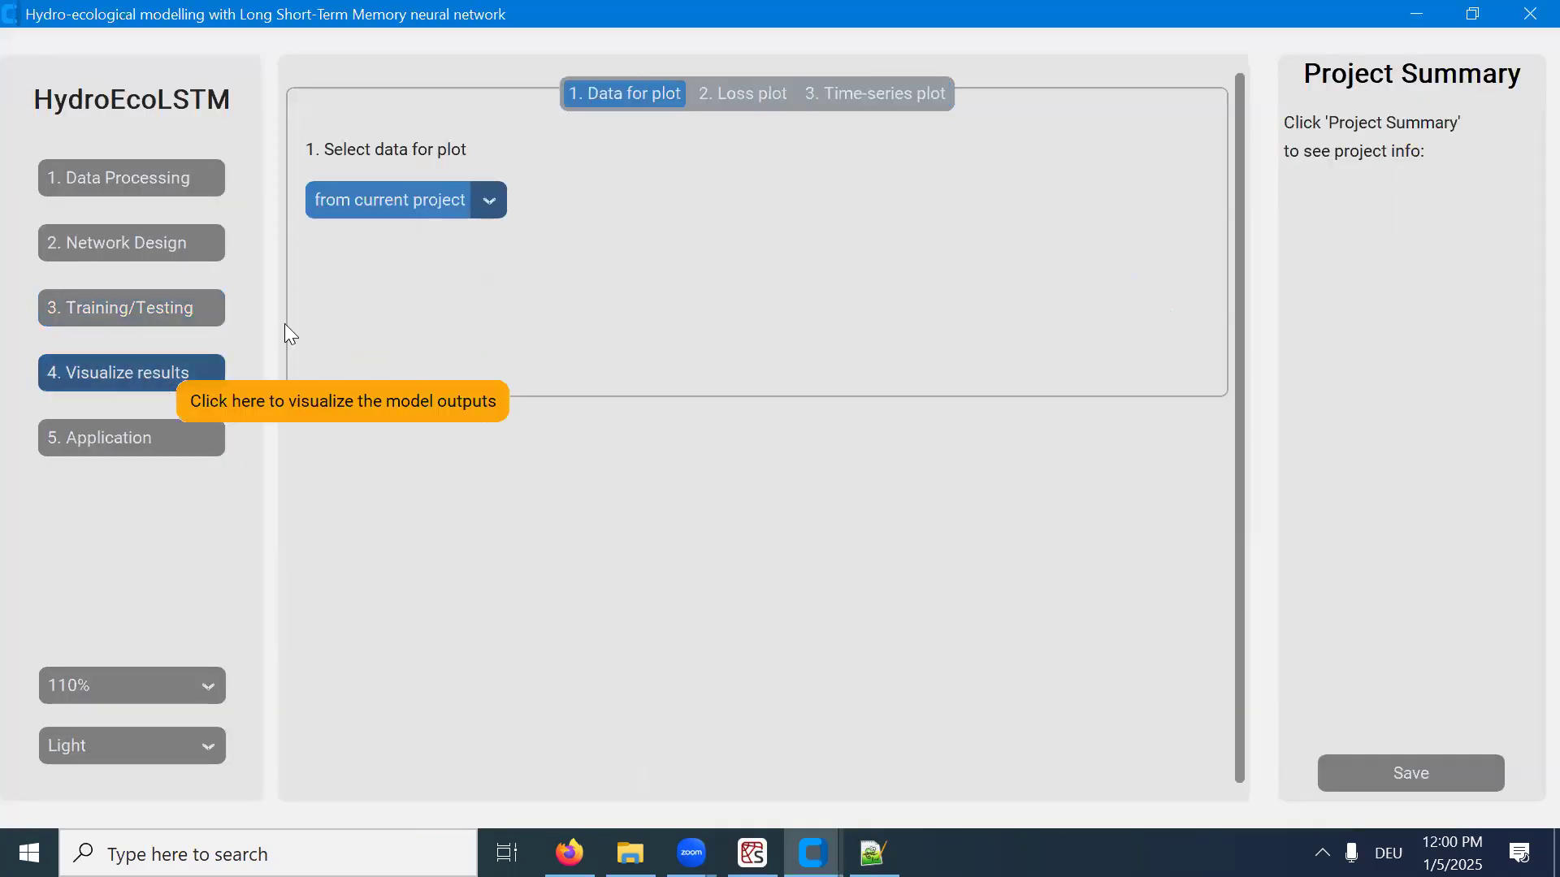
left_click(487, 203)
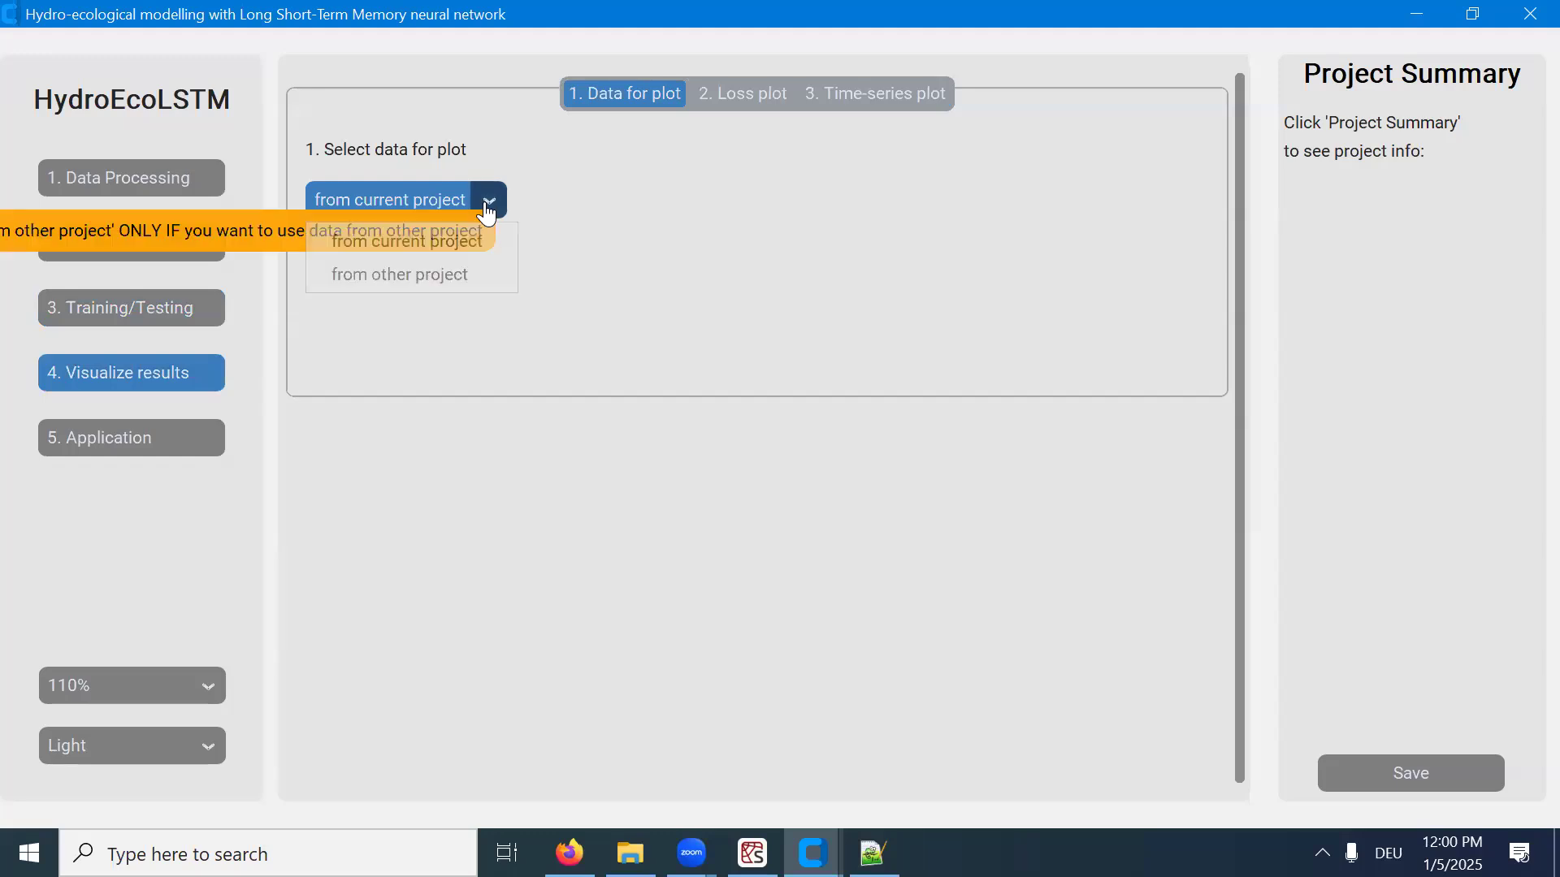
left_click(557, 204)
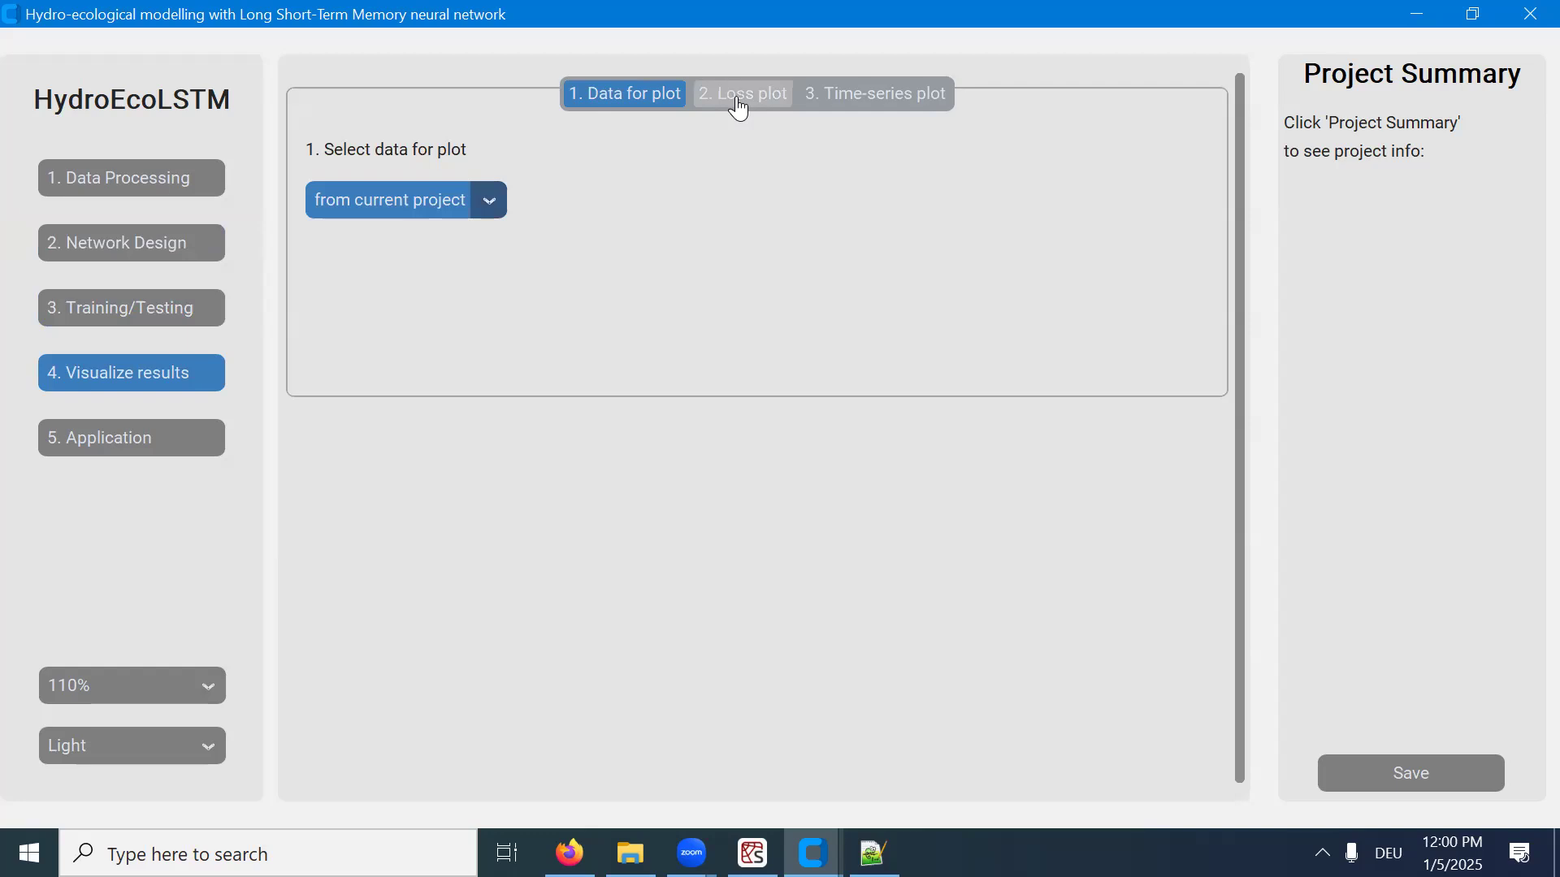
Plot the training and validation loss, examine the curves and close the plot.
left_click(738, 107)
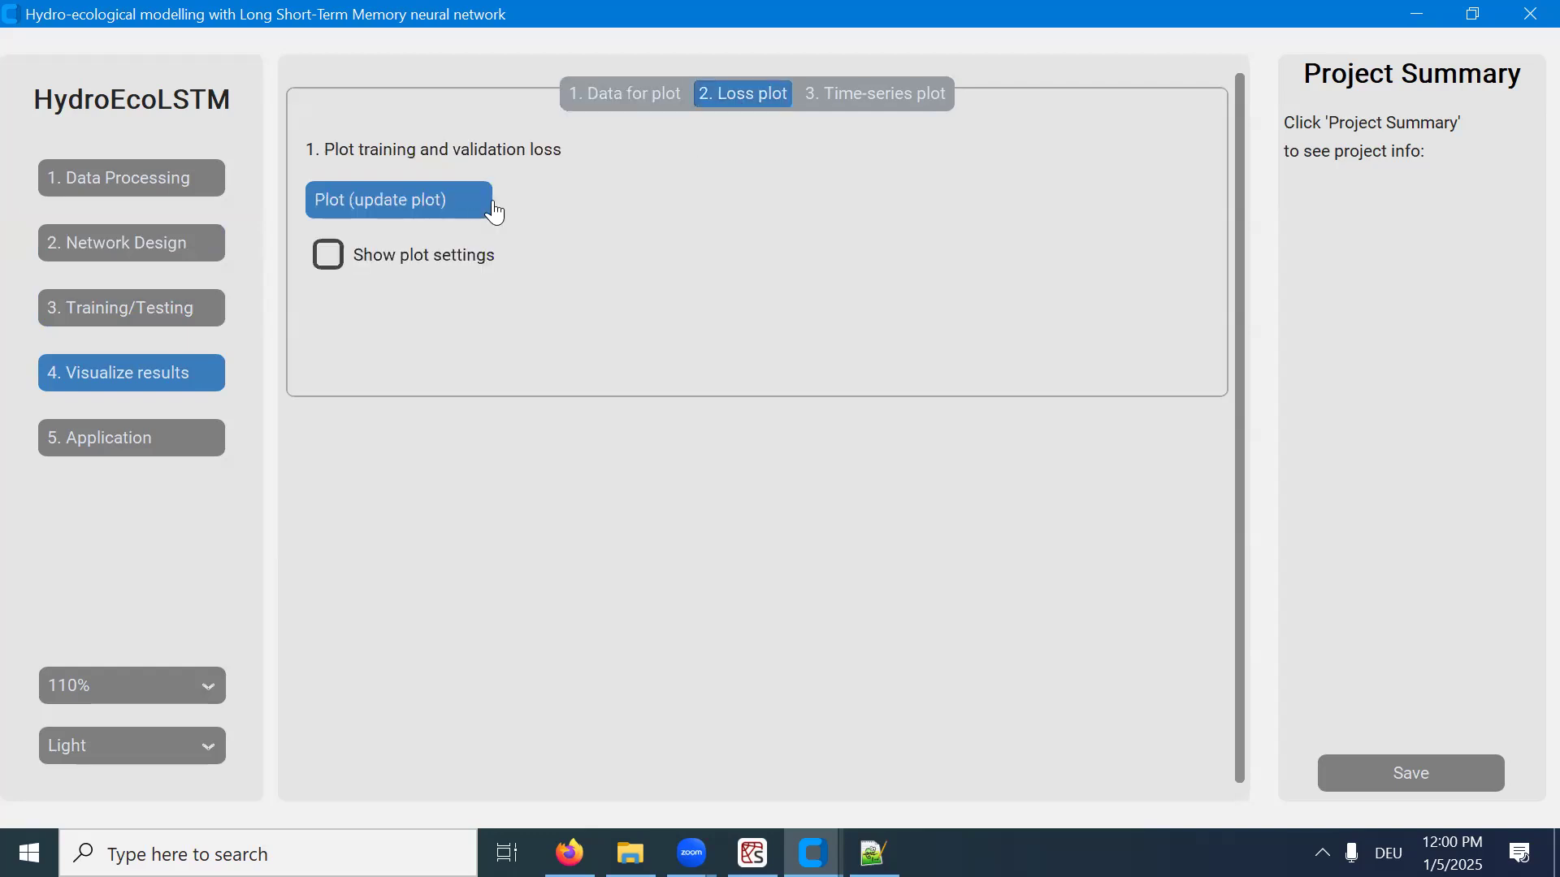
left_click(412, 207)
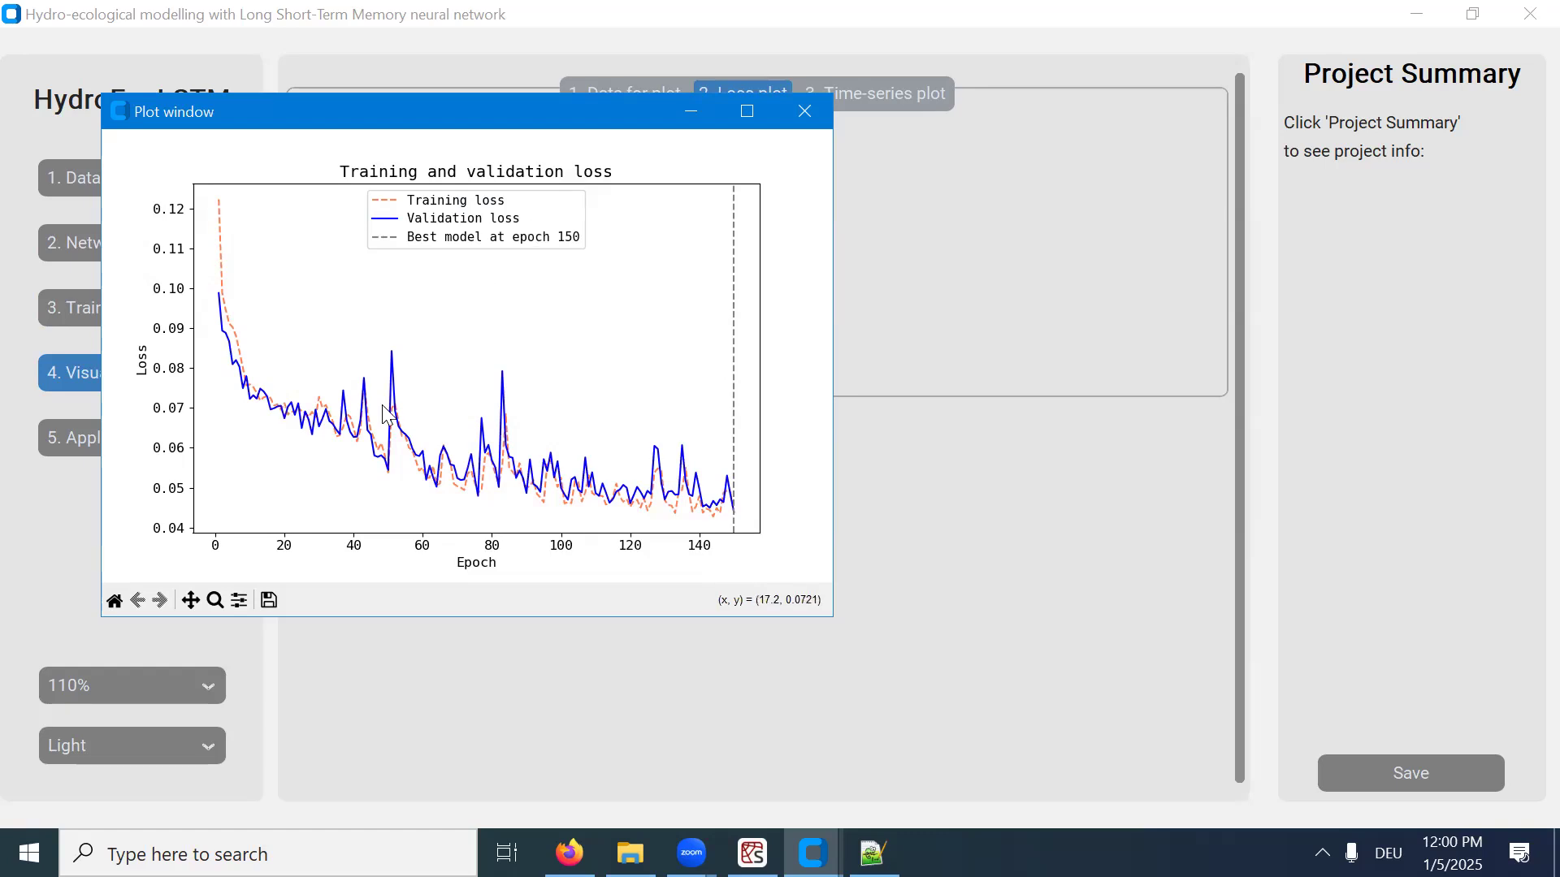
left_click(801, 112)
Open the time-series plot settings and select object id 2009.
left_click(855, 95)
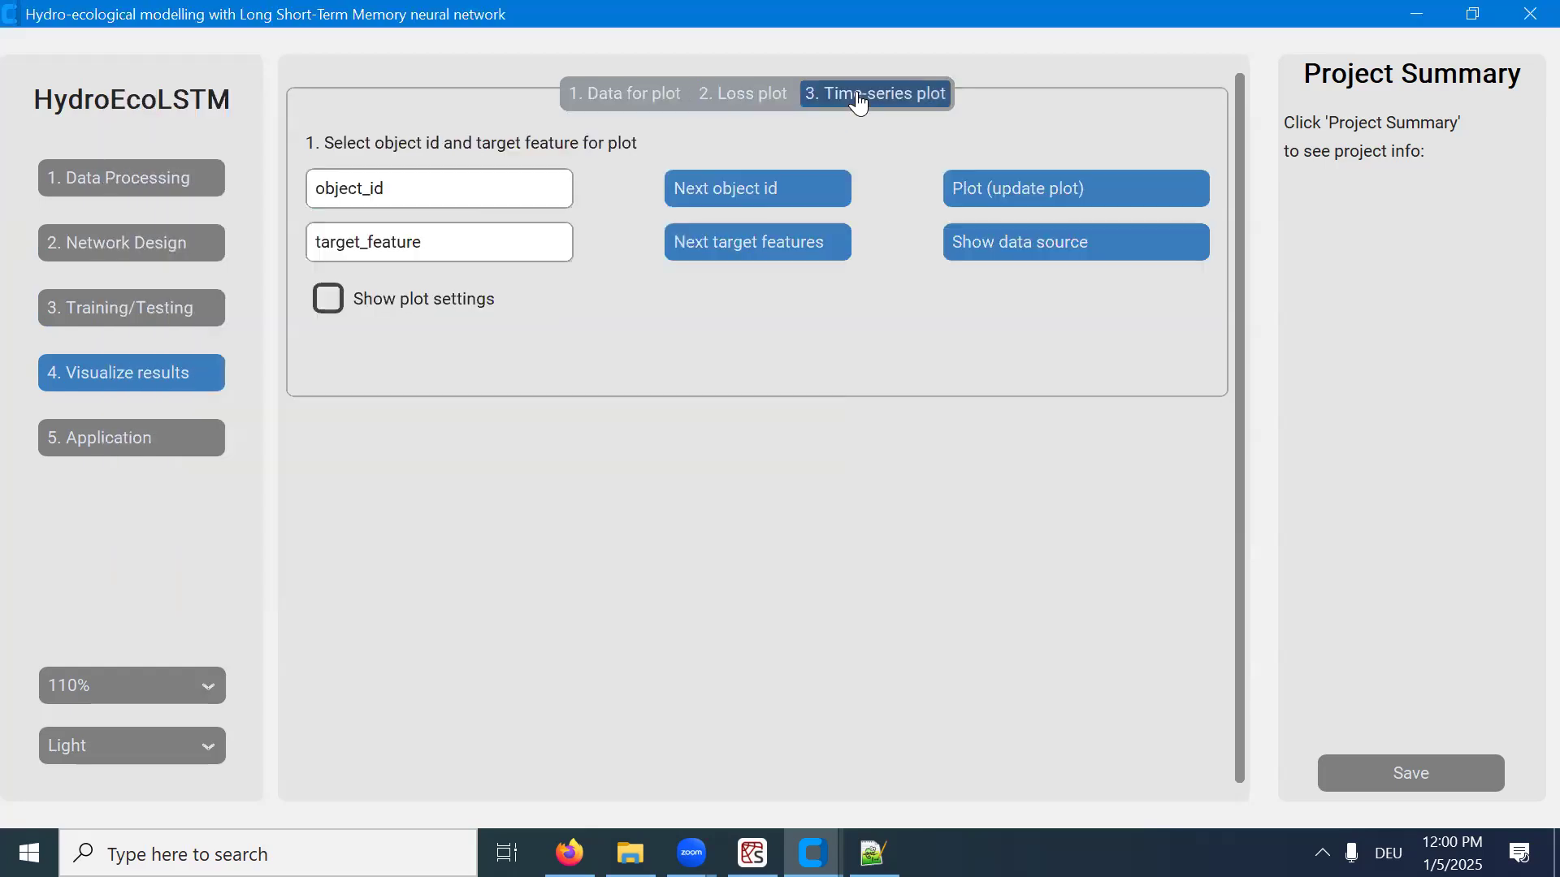
left_click(419, 194)
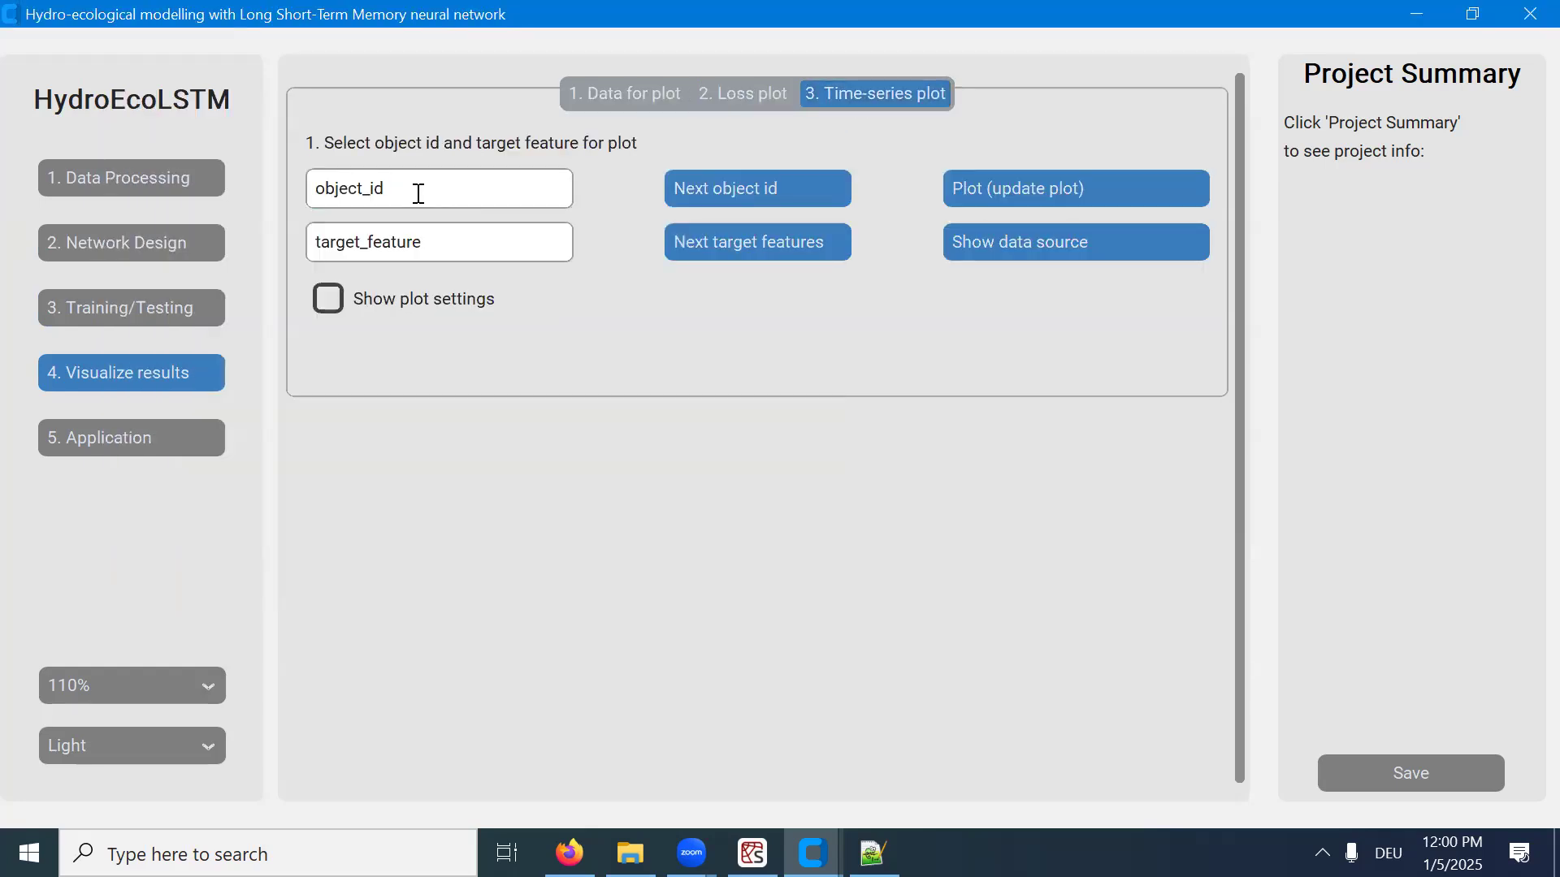
left_click(732, 202)
left_click(494, 244)
Review the target feature chosen in the data filter settings of the data processing section.
left_click(97, 244)
left_click(69, 180)
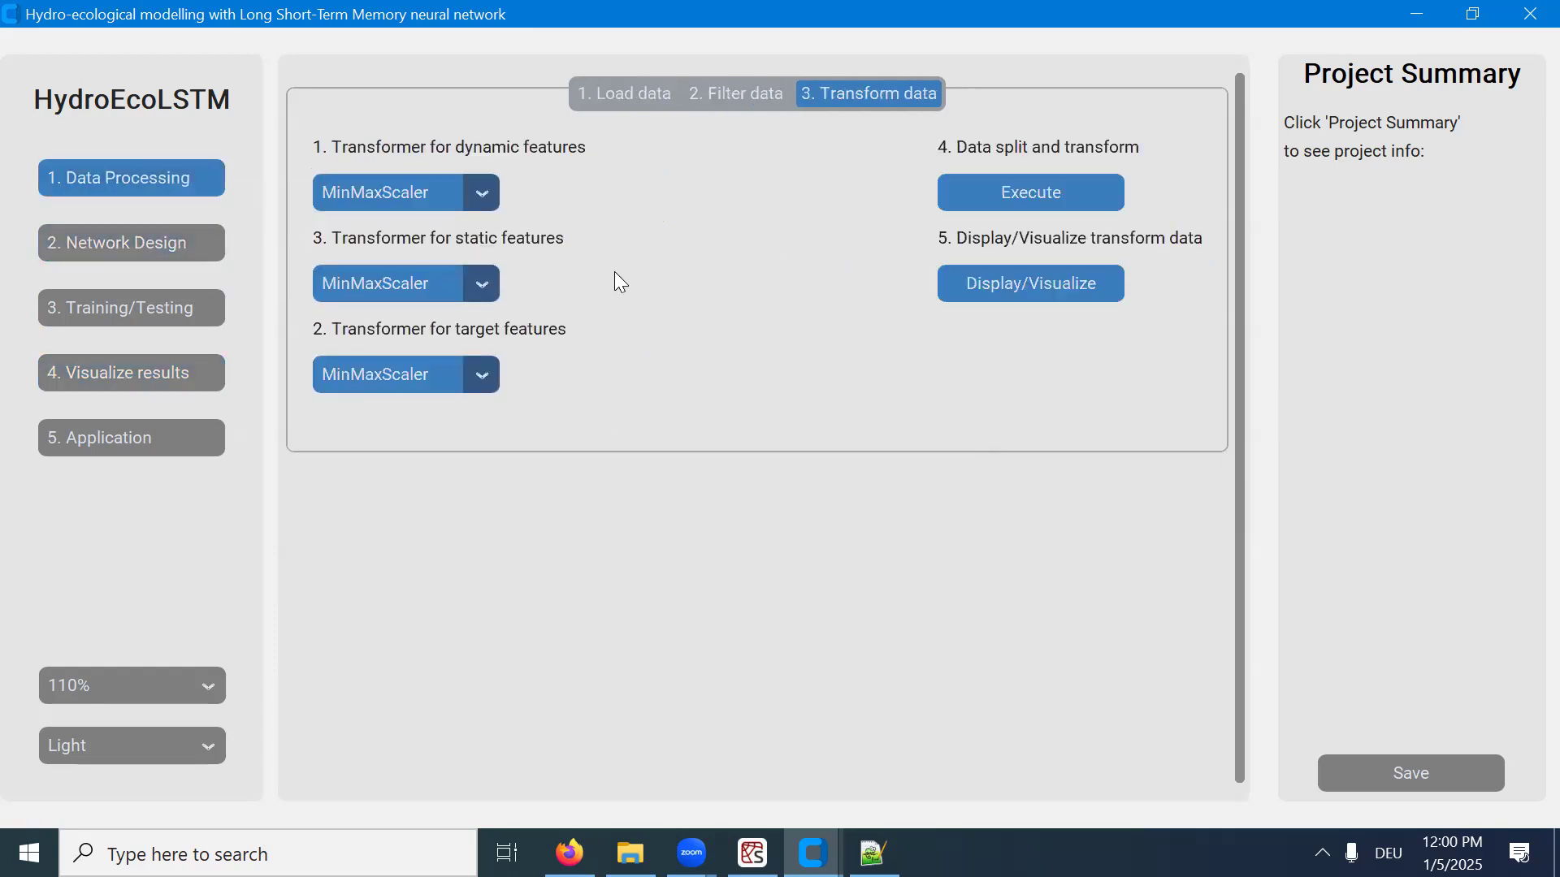
left_click(643, 96)
left_click(729, 96)
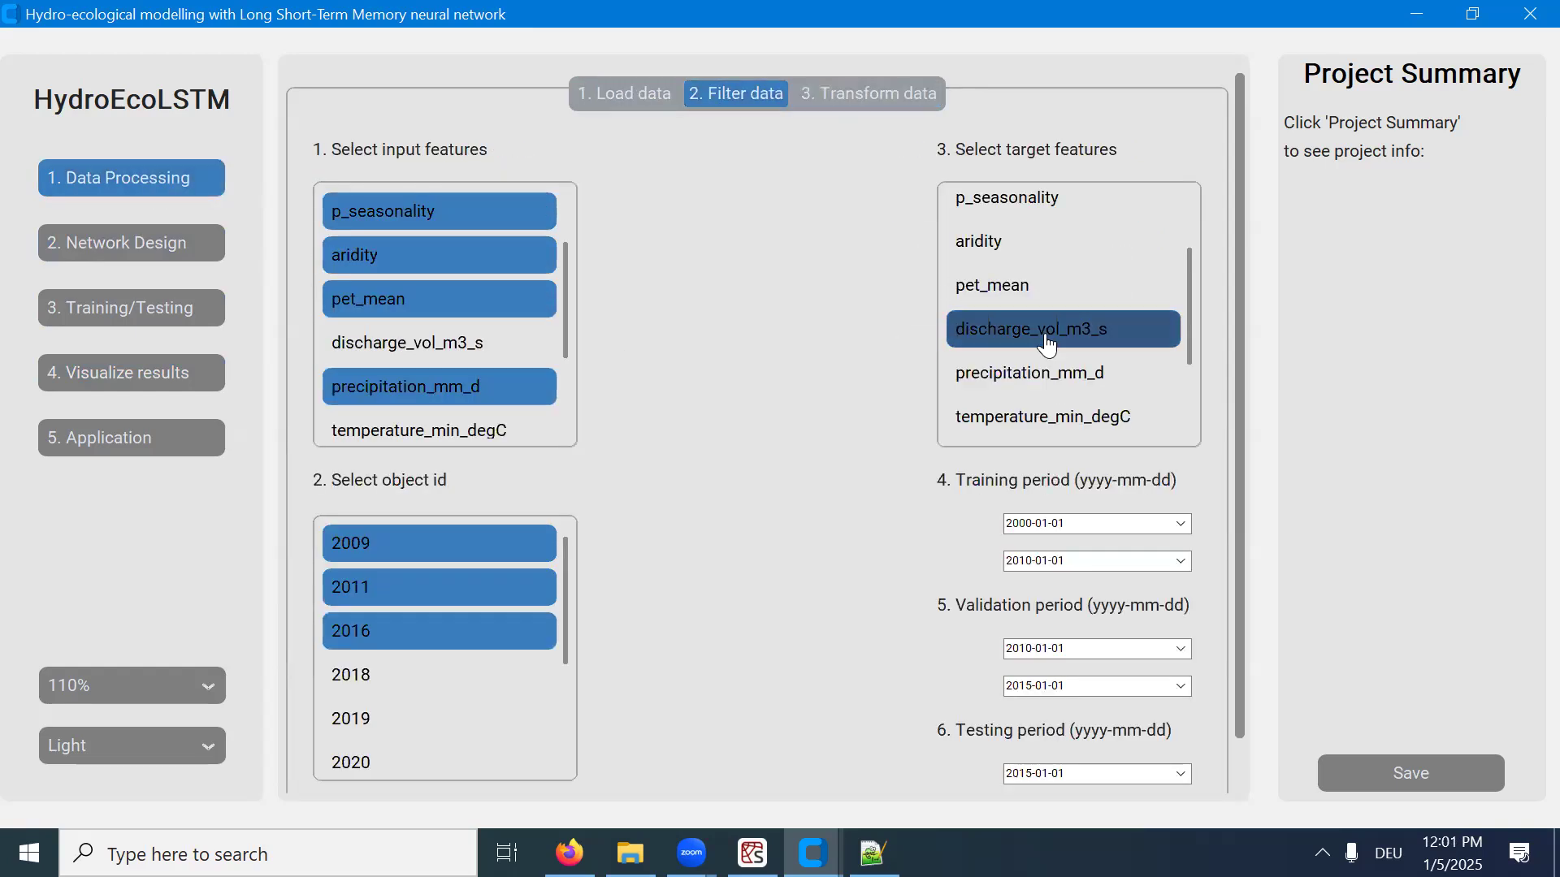
left_click(867, 92)
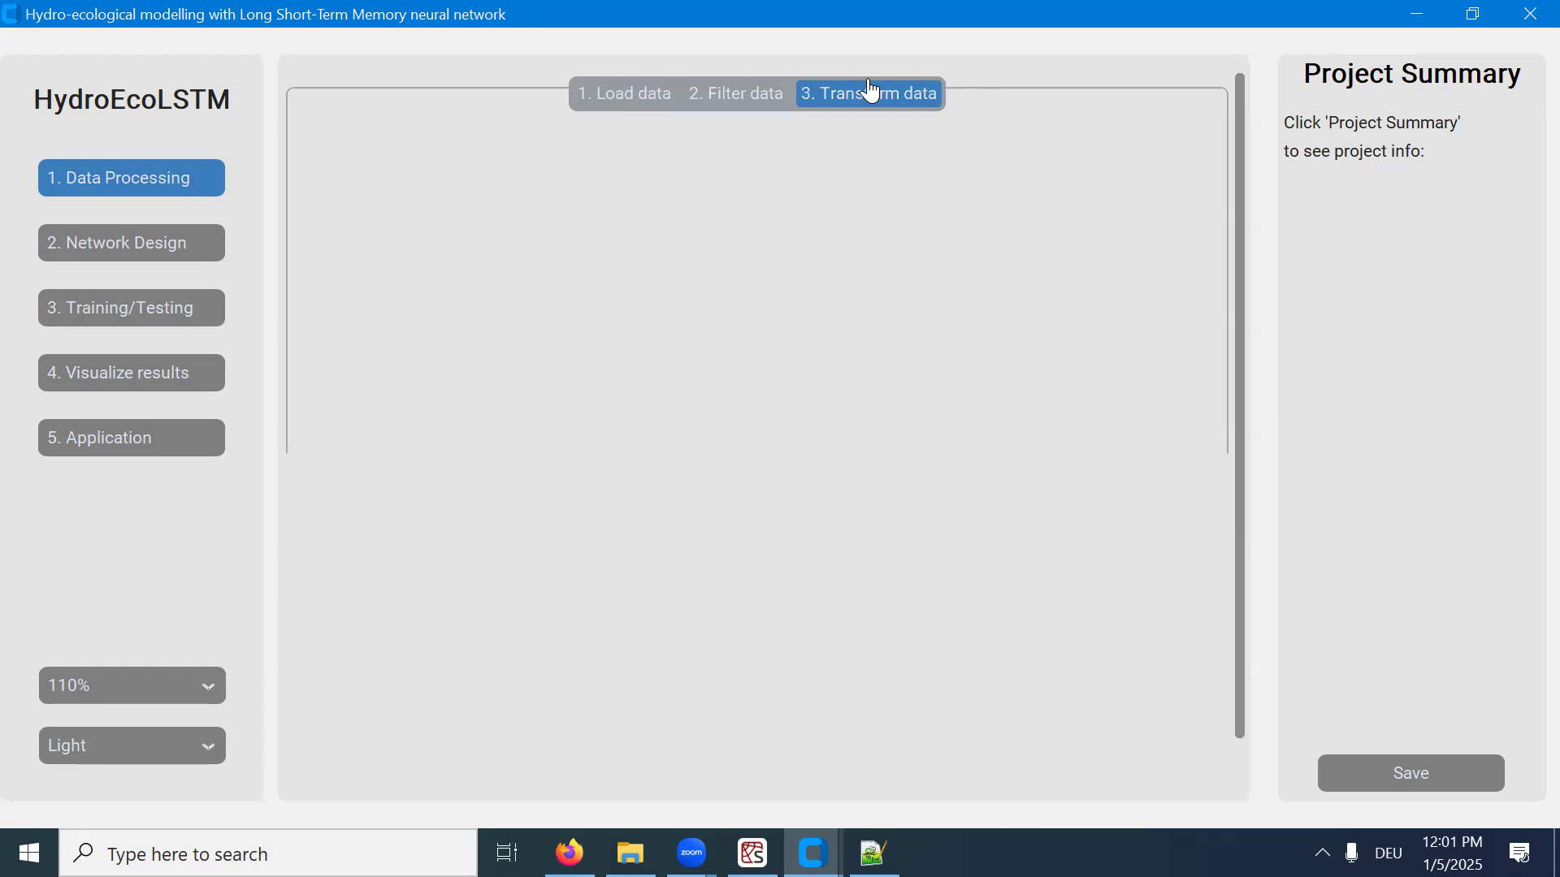
Return to the time-series plot settings, select discharge_vol_m3_s as the target feature and plot it for object 2009.
left_click(144, 395)
left_click(717, 252)
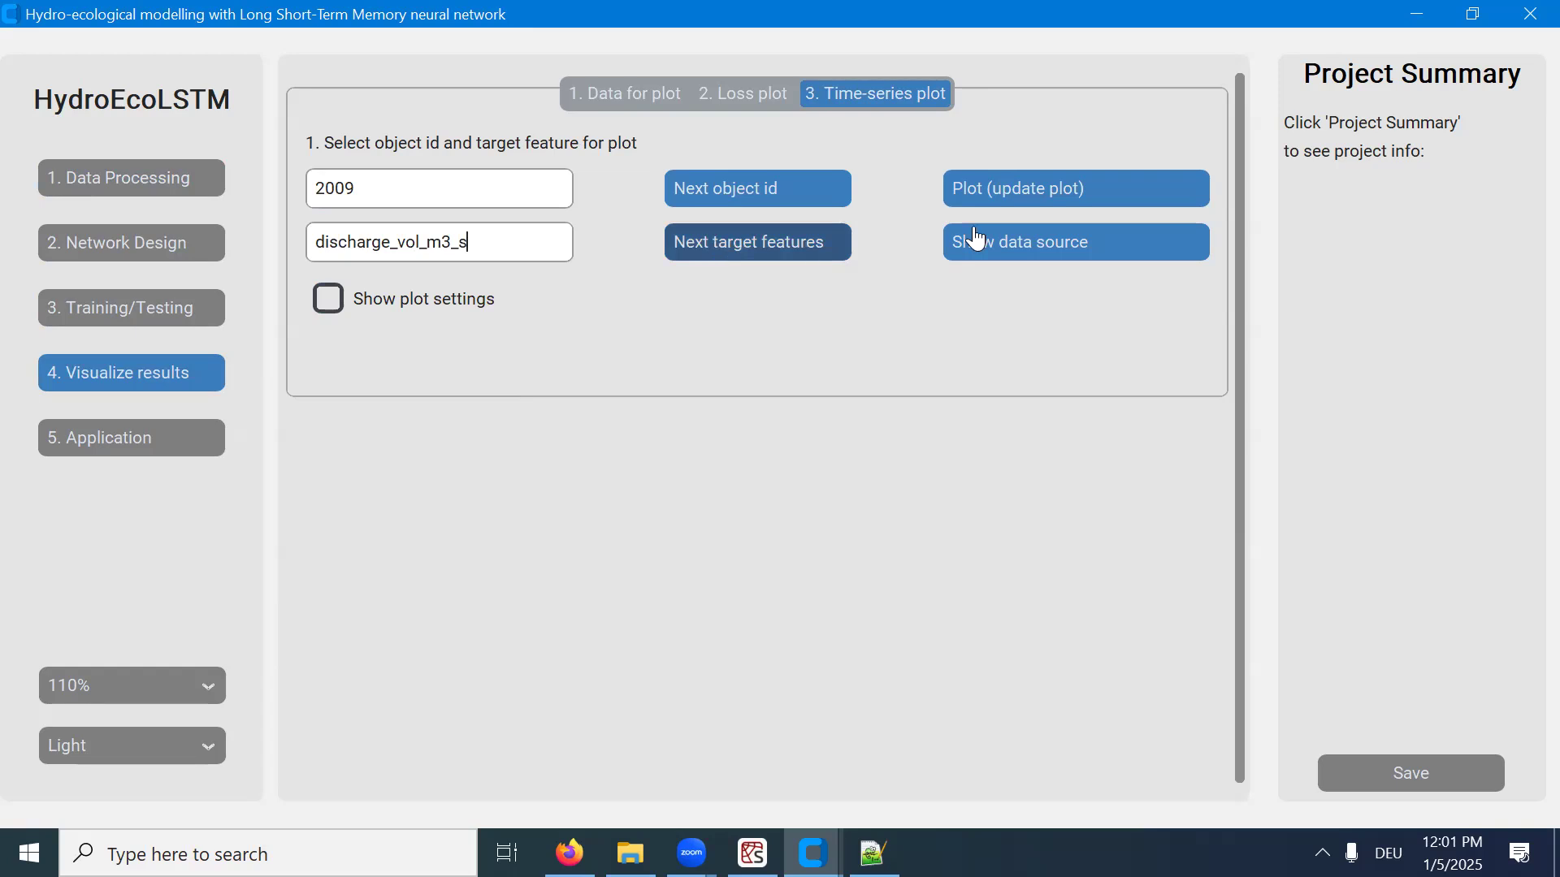
left_click(1000, 202)
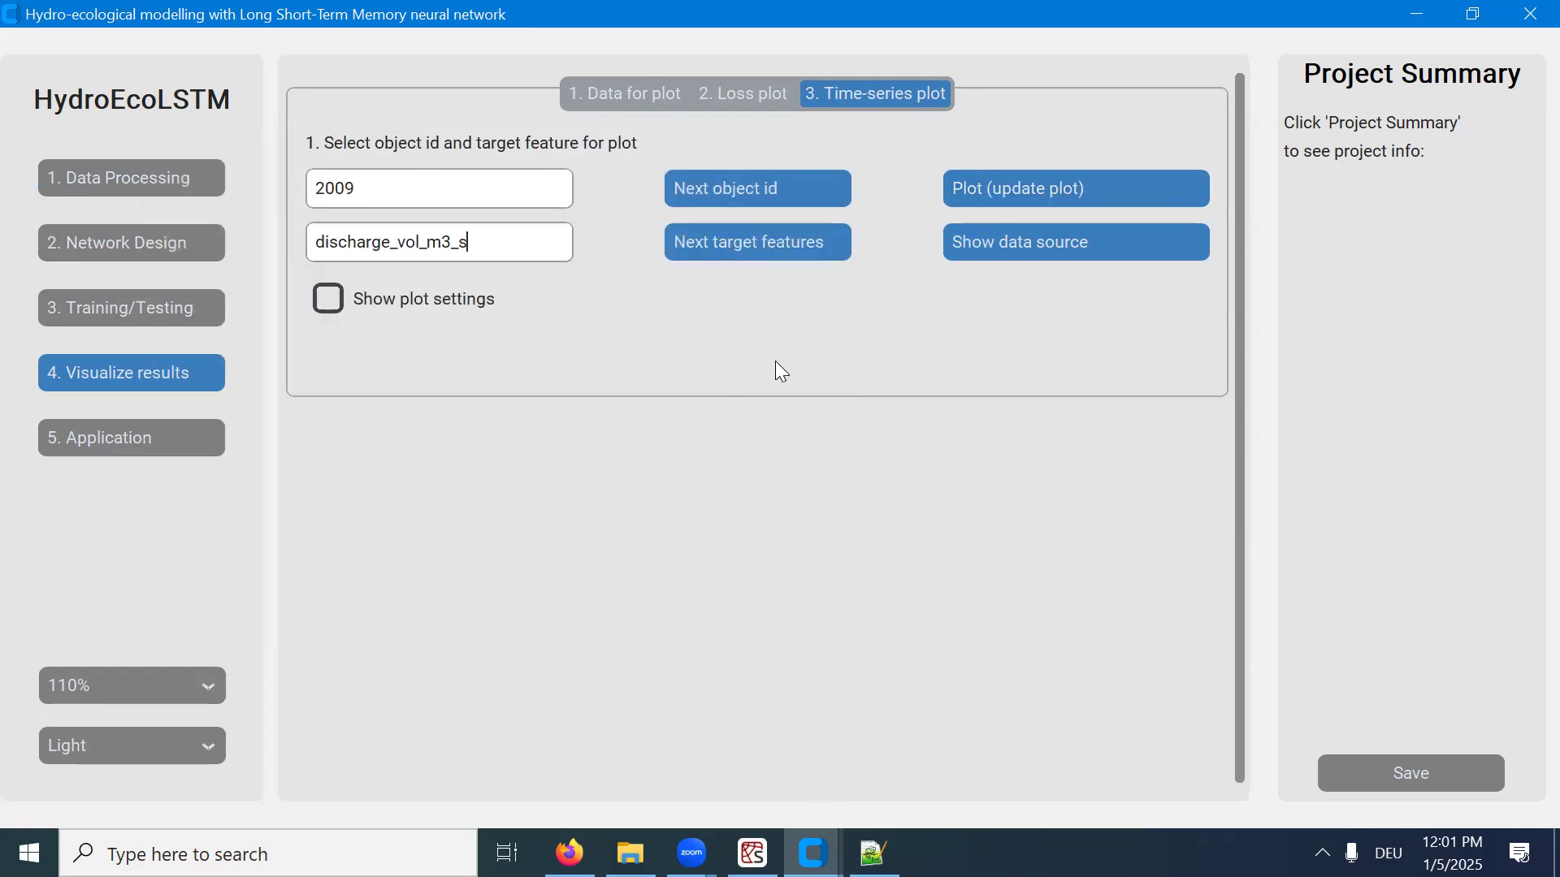
key("Return")
Widen the time-series plot window and move it below the object id and target feature inputs.
left_click_drag(866, 344, 1260, 366)
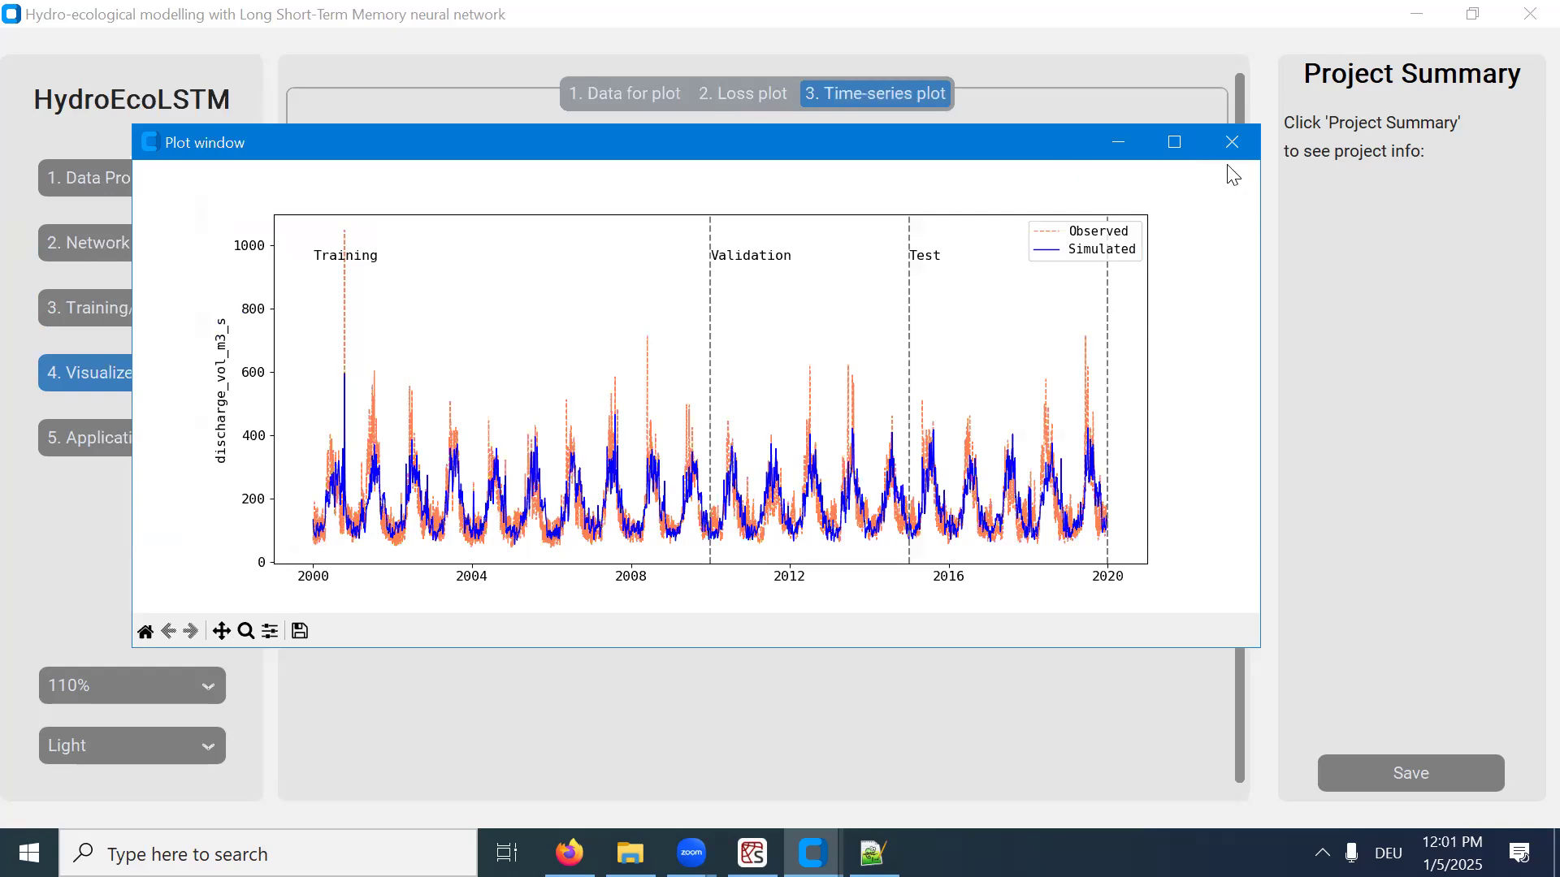
left_click_drag(998, 147, 1048, 301)
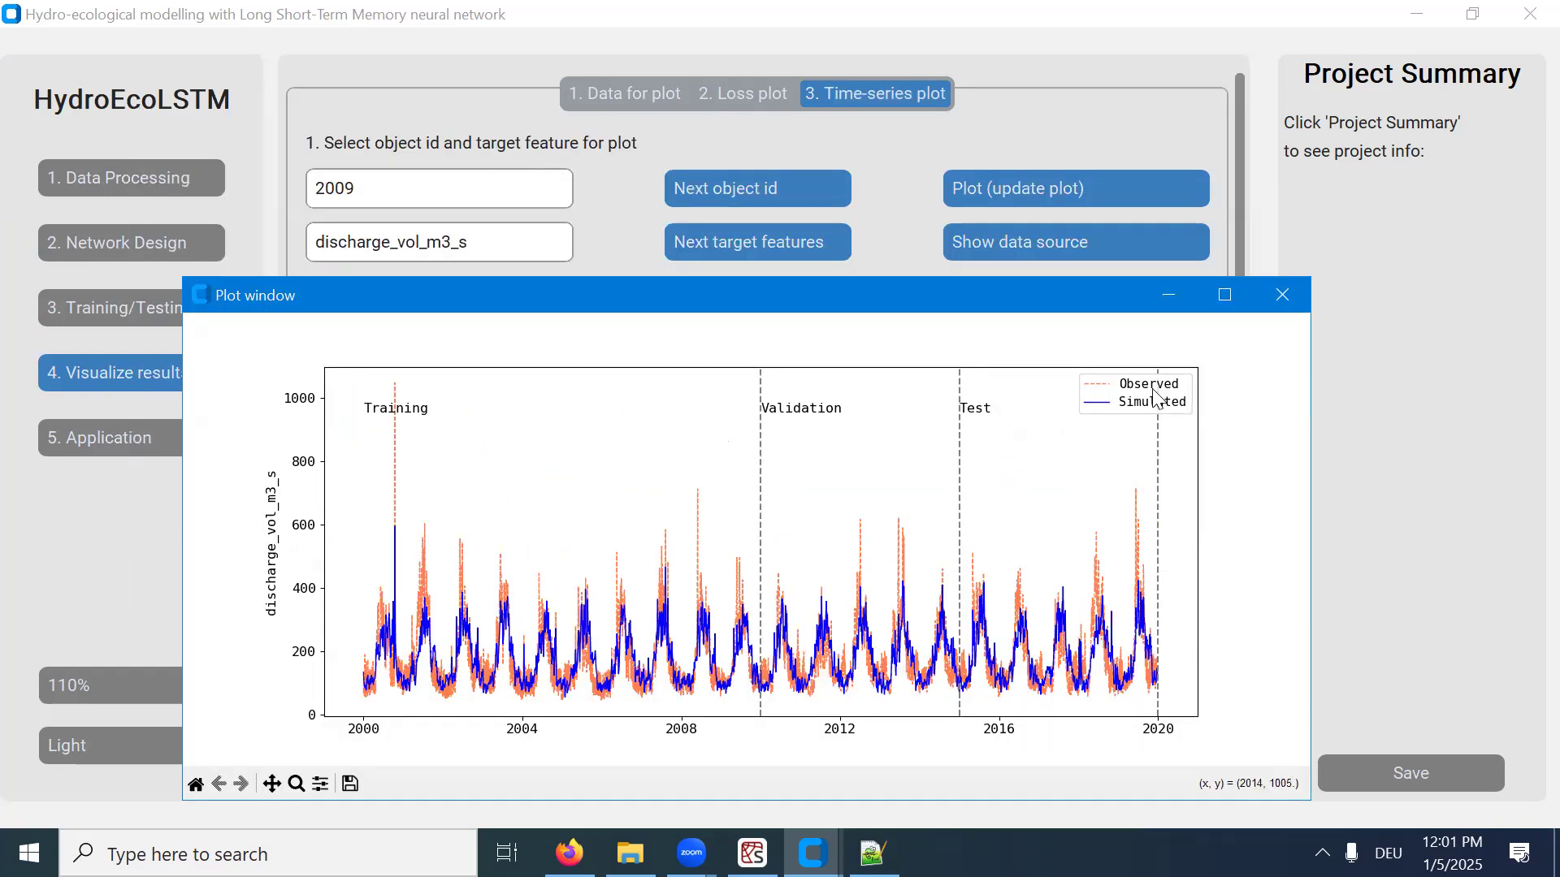
Close the plot of object 2009, show the plot settings, and plot discharge_vol_m3_s for the next object id, 2011.
left_click(1281, 297)
left_click(329, 301)
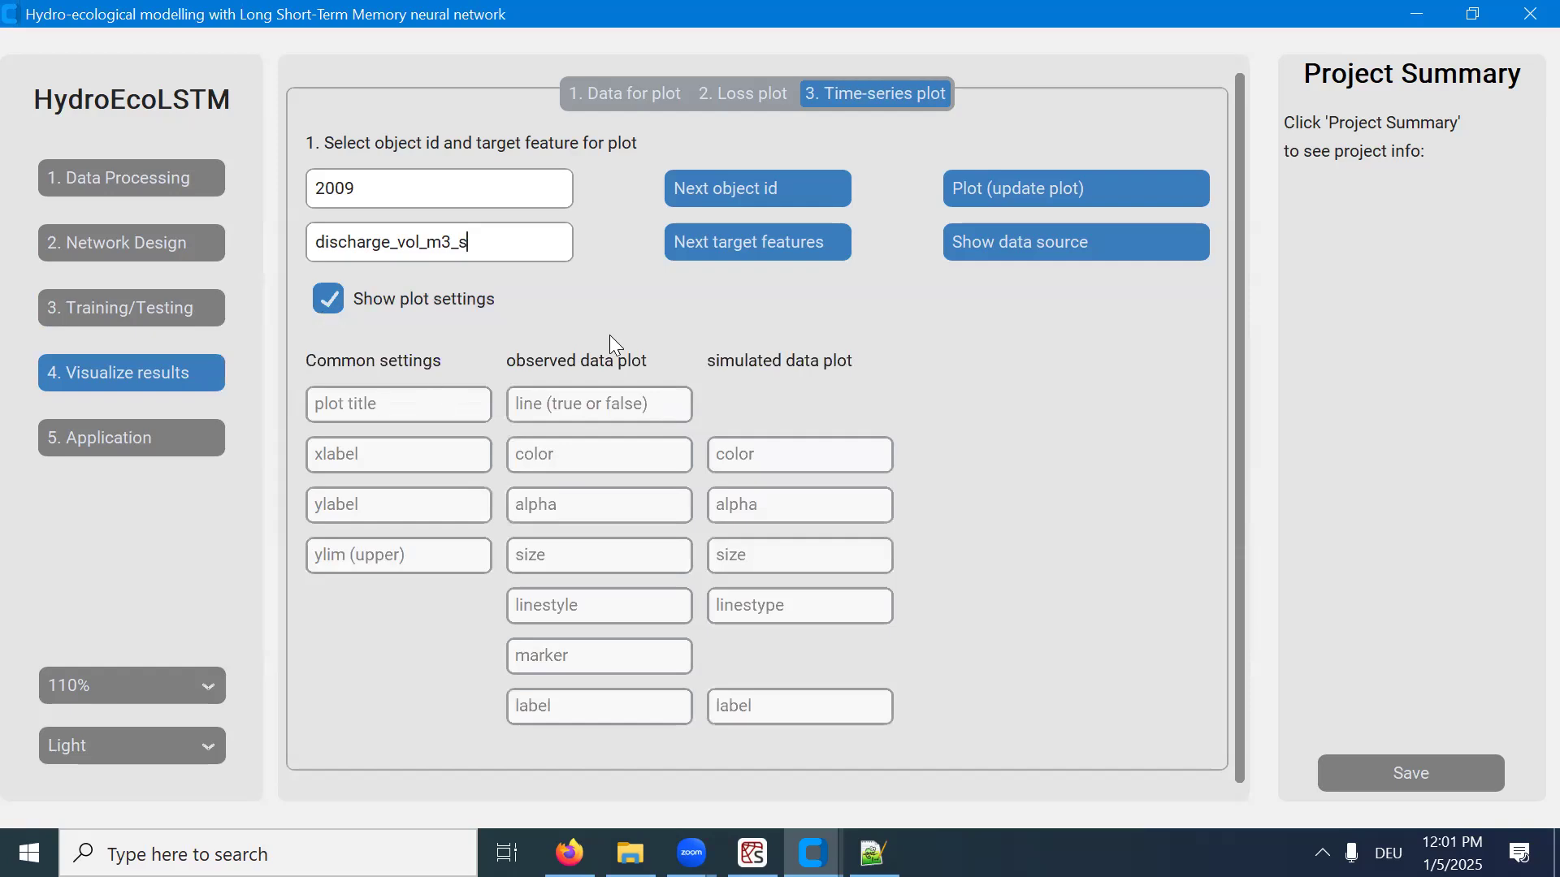
left_click(739, 199)
left_click(1062, 191)
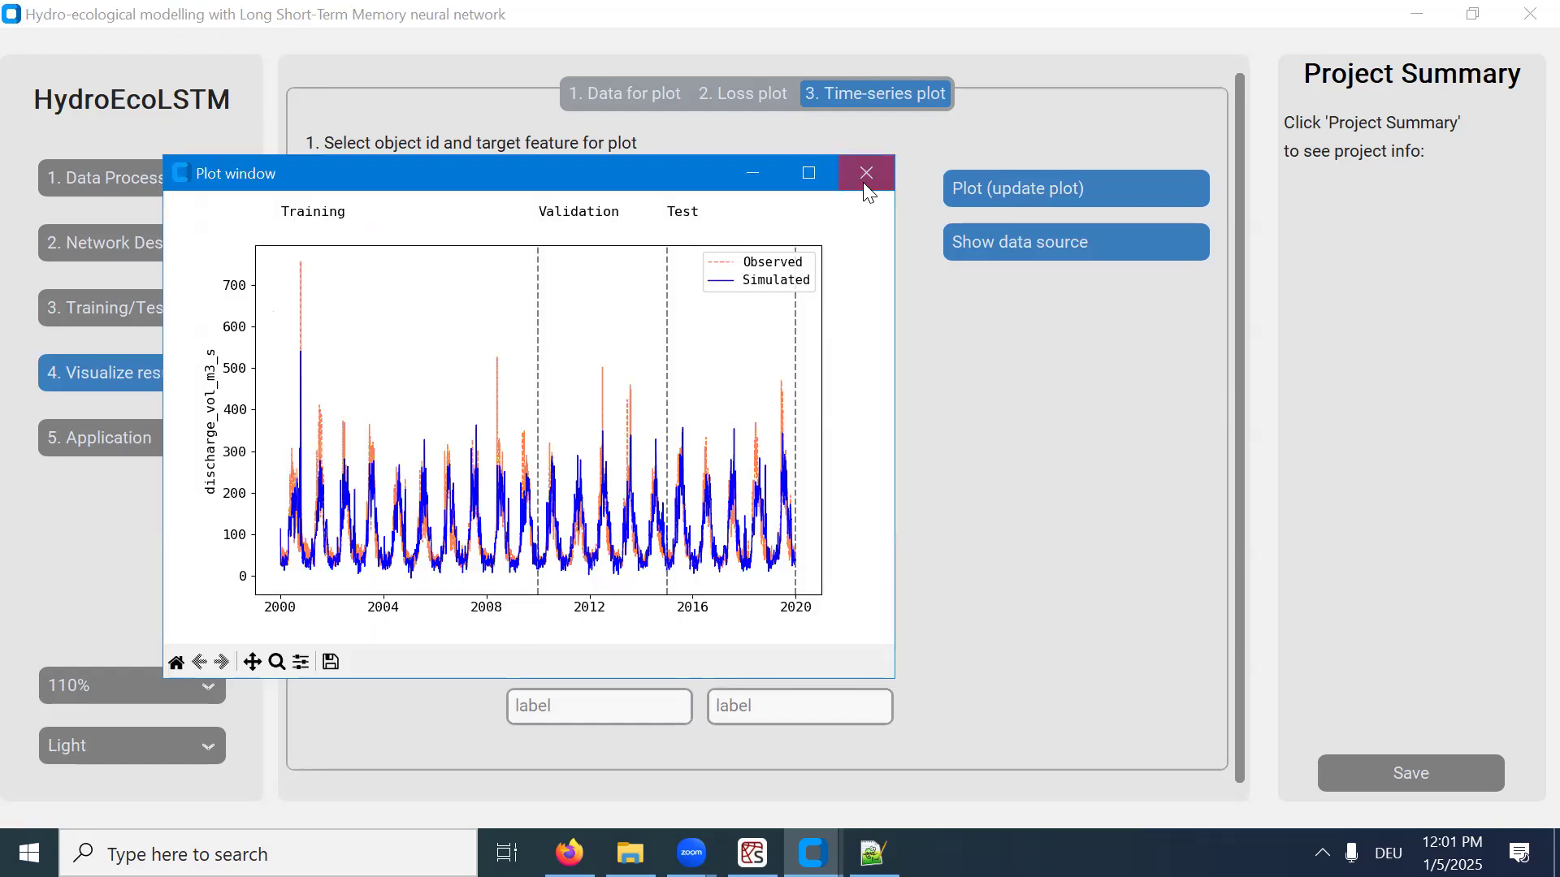
Set the upper y-axis limit to 1200 and update the time-series plot for object 2011.
left_click(866, 173)
left_click(389, 564)
type("100")
key("BackSpace")
key("BackSpace")
type("200")
left_click(987, 188)
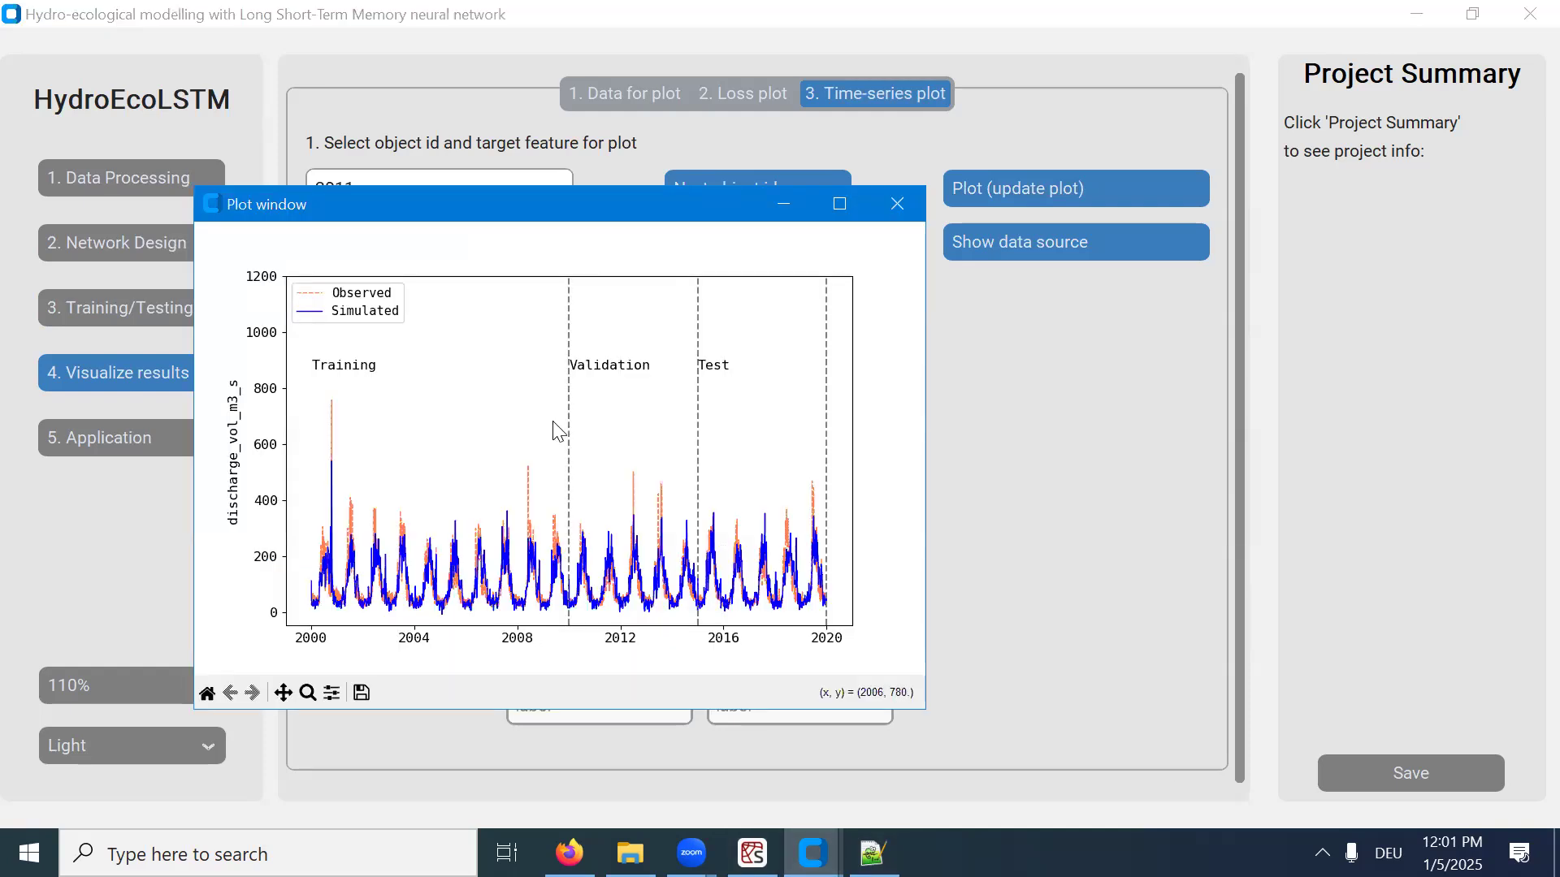
Widen the updated plot window to compare observed and simulated discharge for object 2011, and close it.
left_click_drag(1319, 431, 1316, 431)
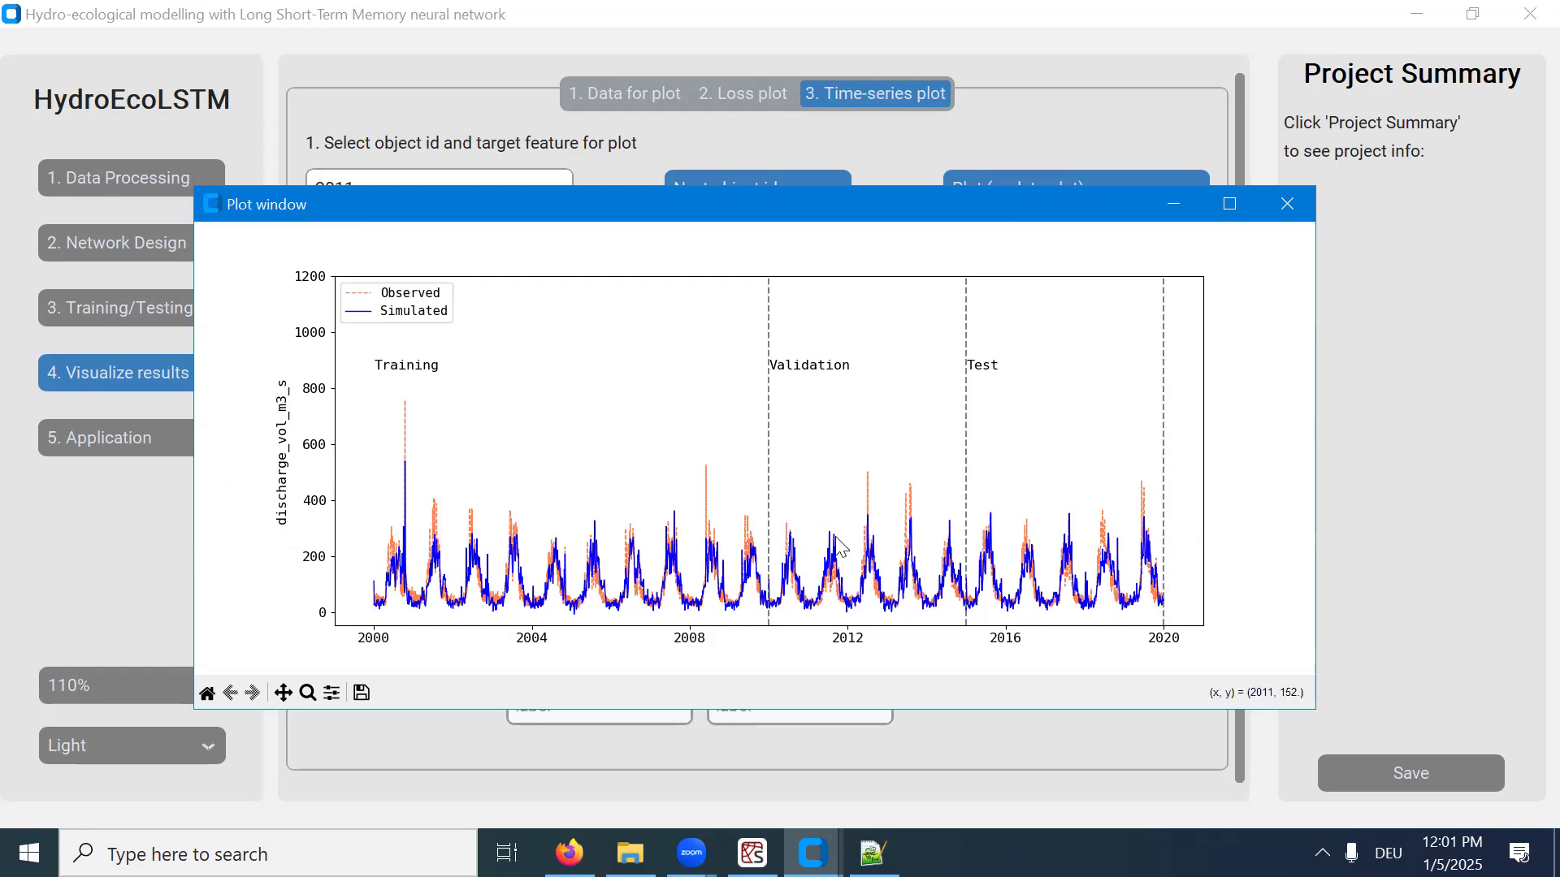
left_click_drag(840, 208, 613, 289)
left_click(1058, 288)
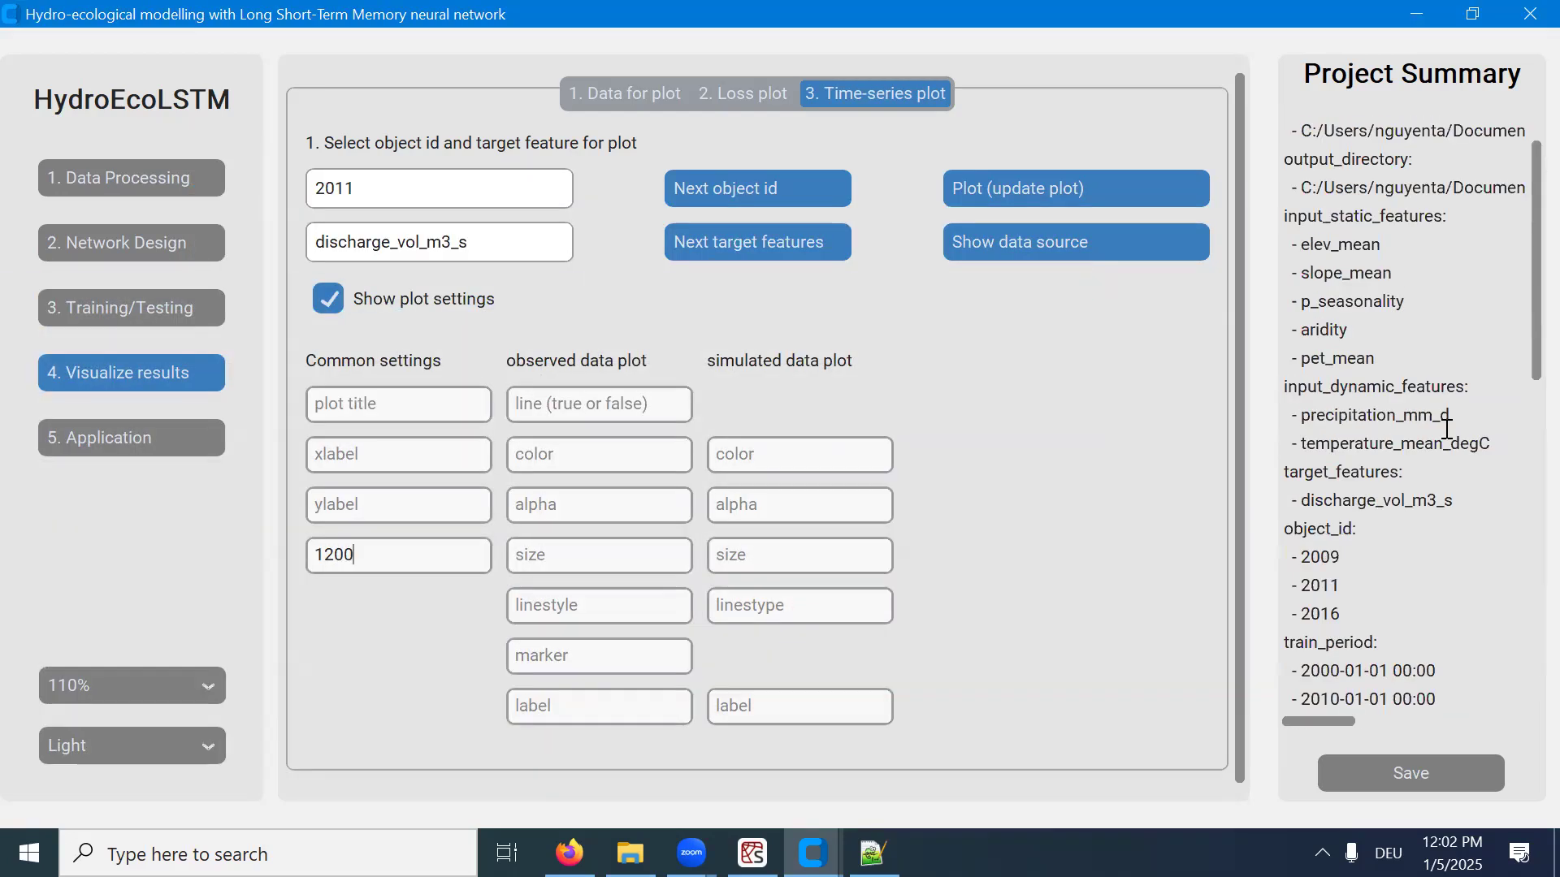
Save all project data, including the model and configuration, to the results folder inside 1_streamflow_simulation.
scroll(1461, 347, "up", 1)
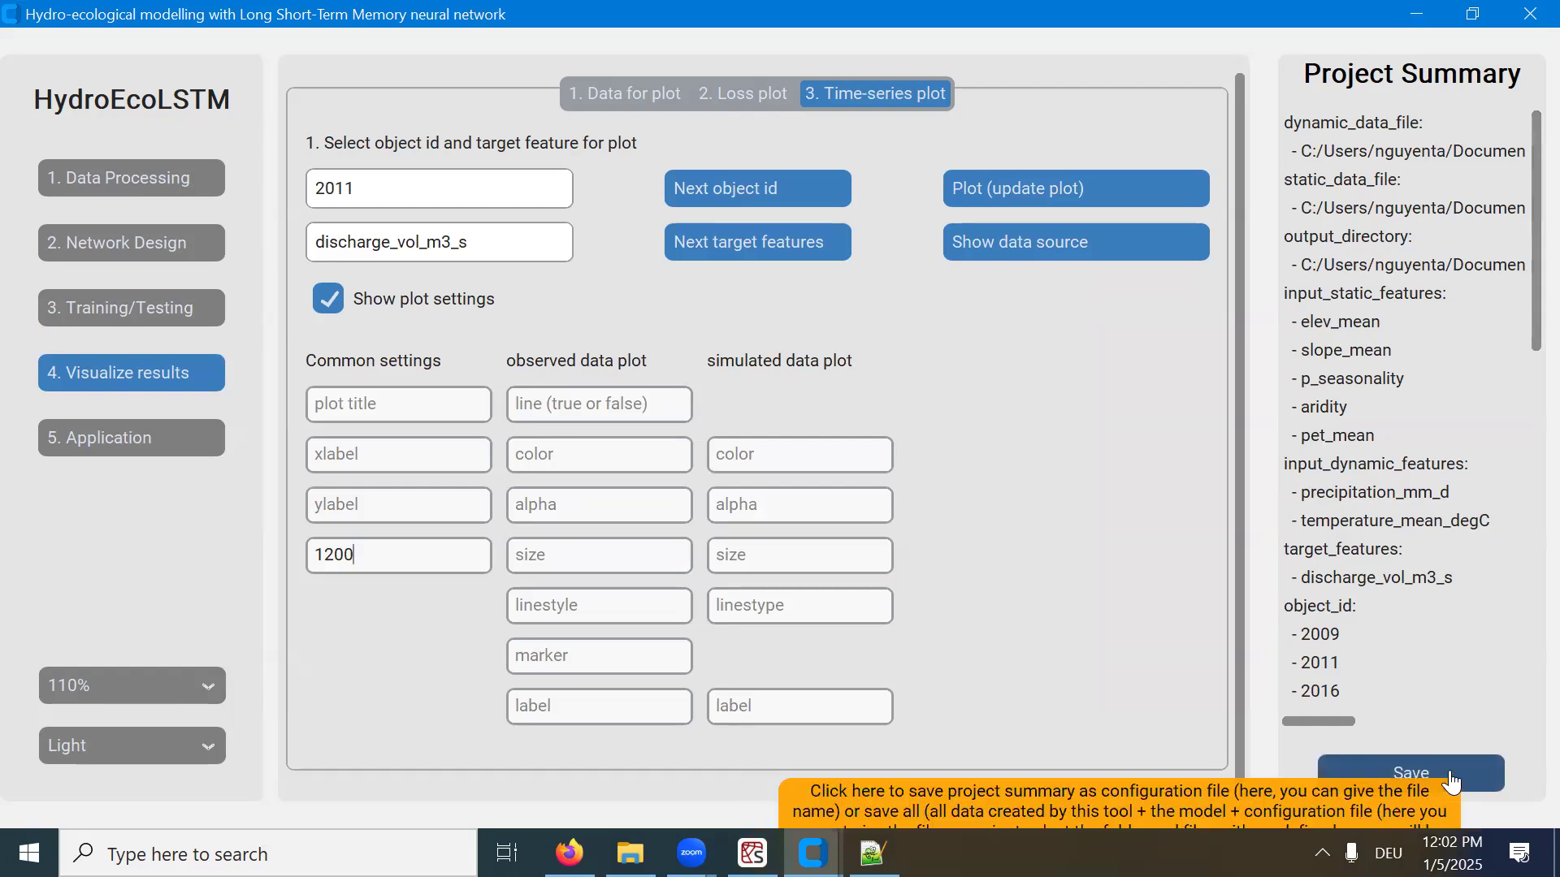
left_click(1451, 781)
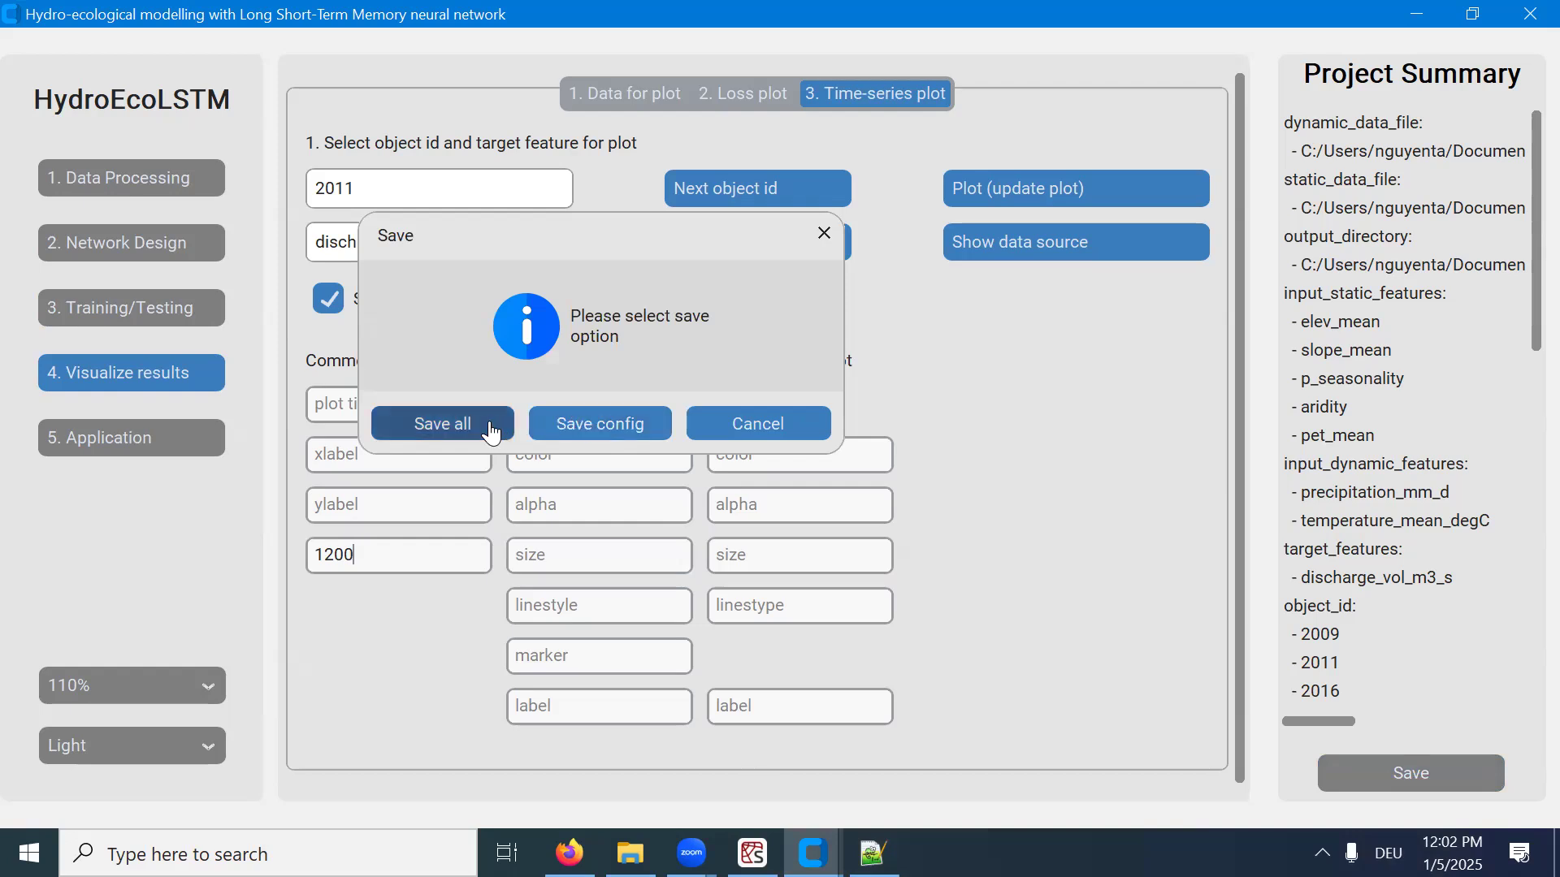
left_click(443, 424)
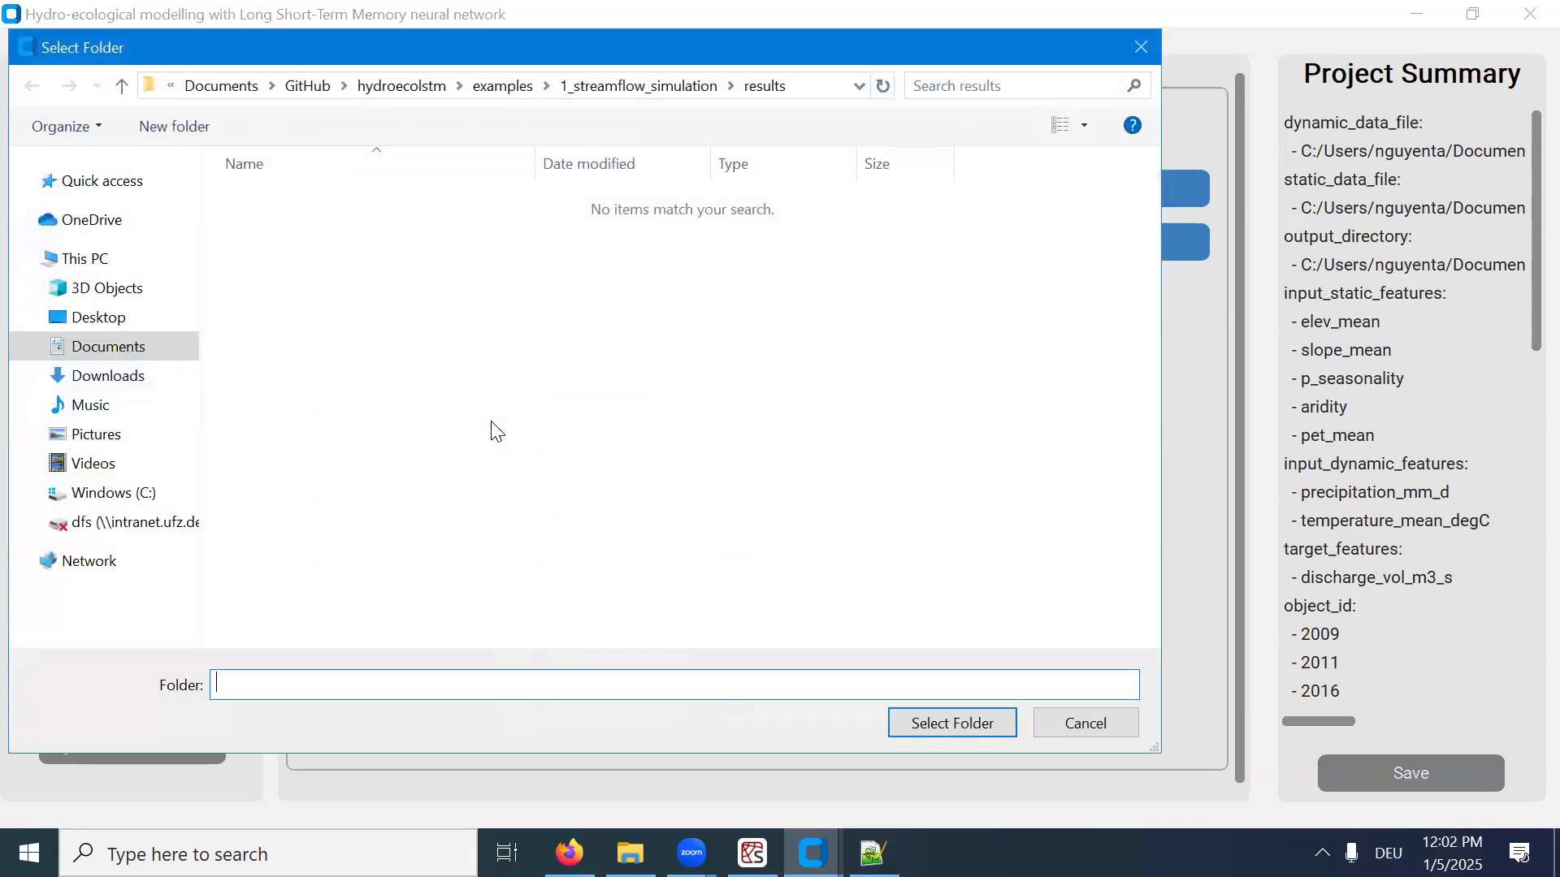
left_click(599, 88)
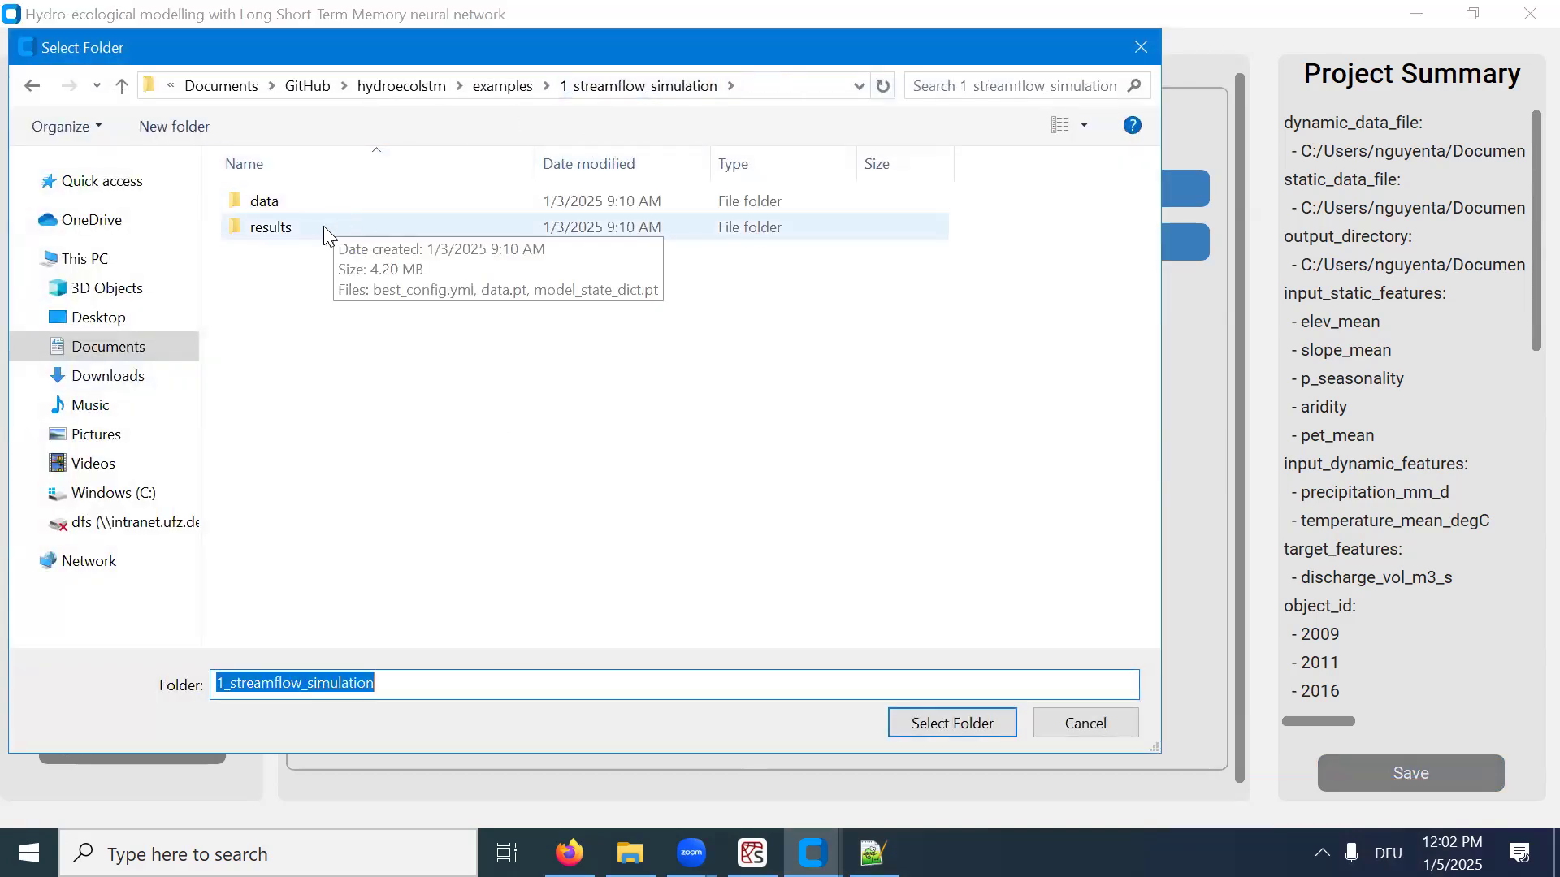
left_click(418, 229)
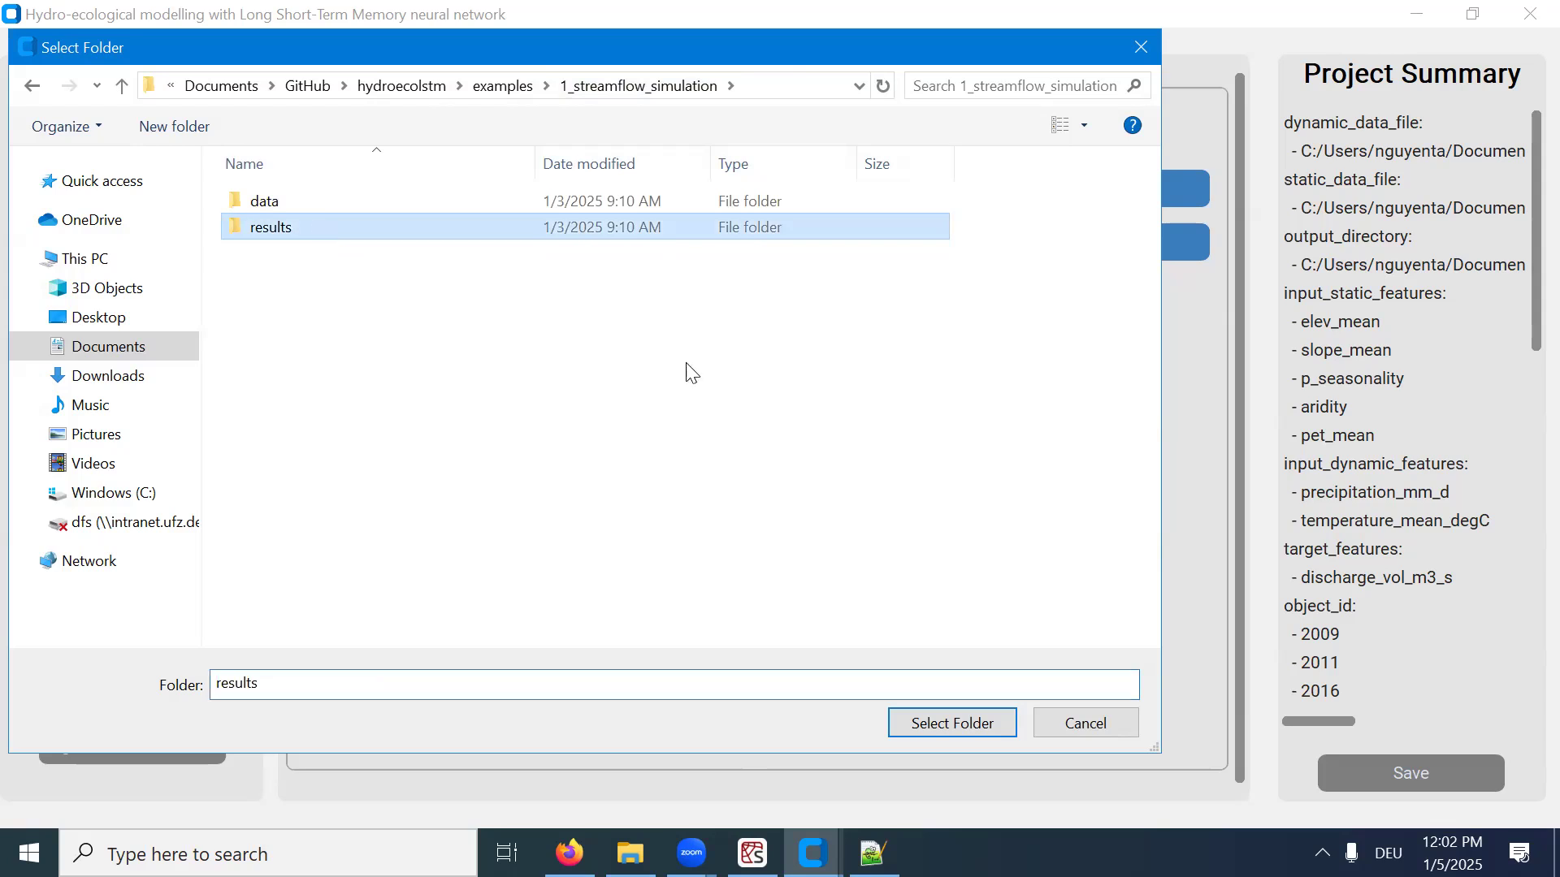
left_click(970, 723)
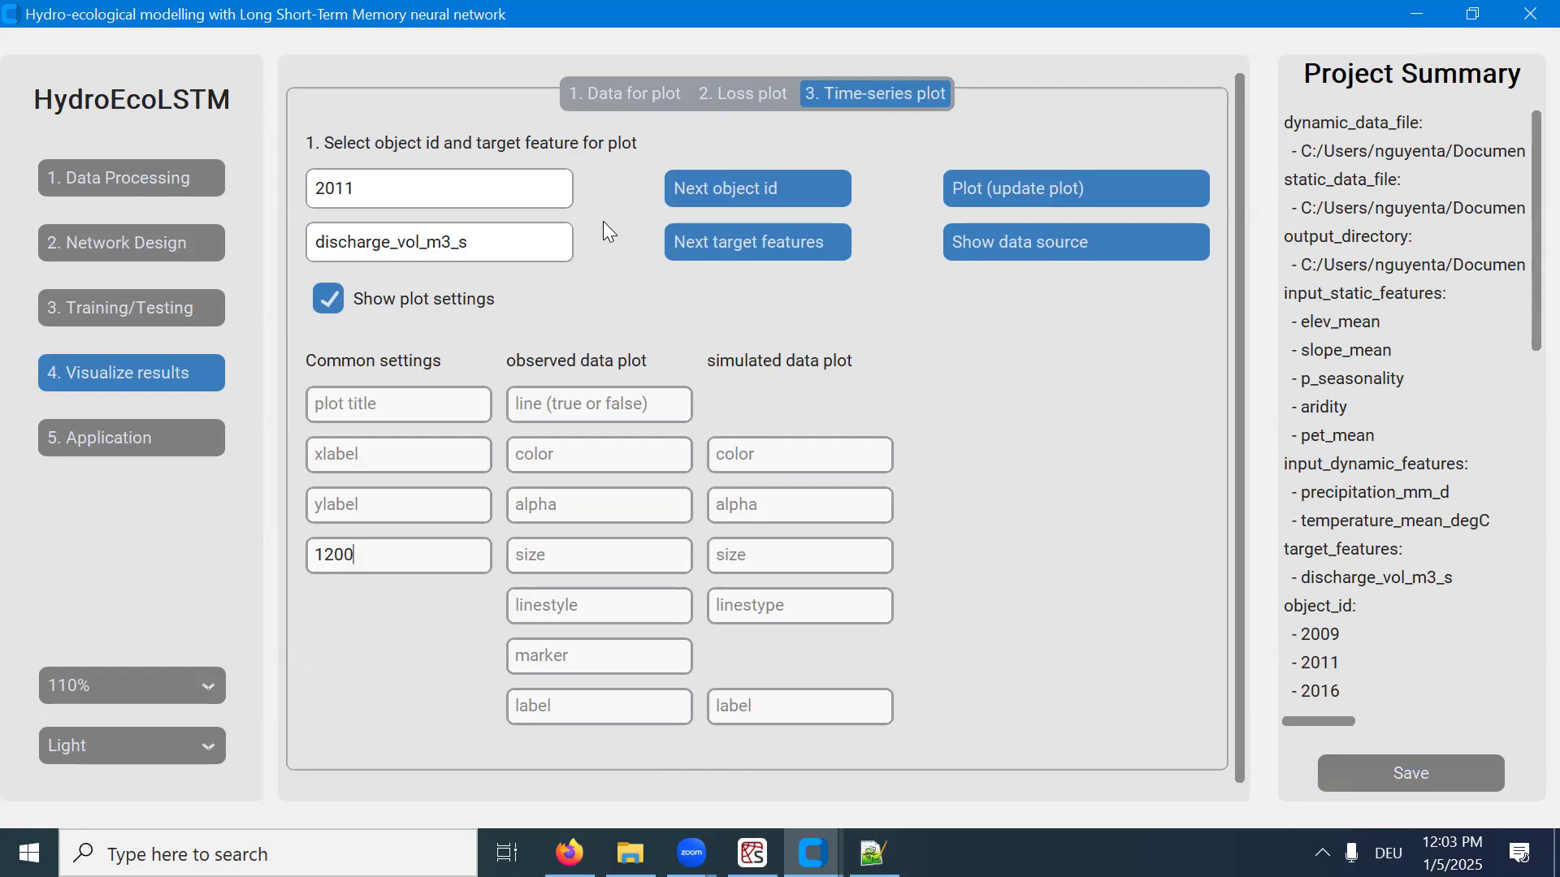
Switch to File Explorer and open best_config.yml from the results folder in Notepad++.
key("alt+Tab")
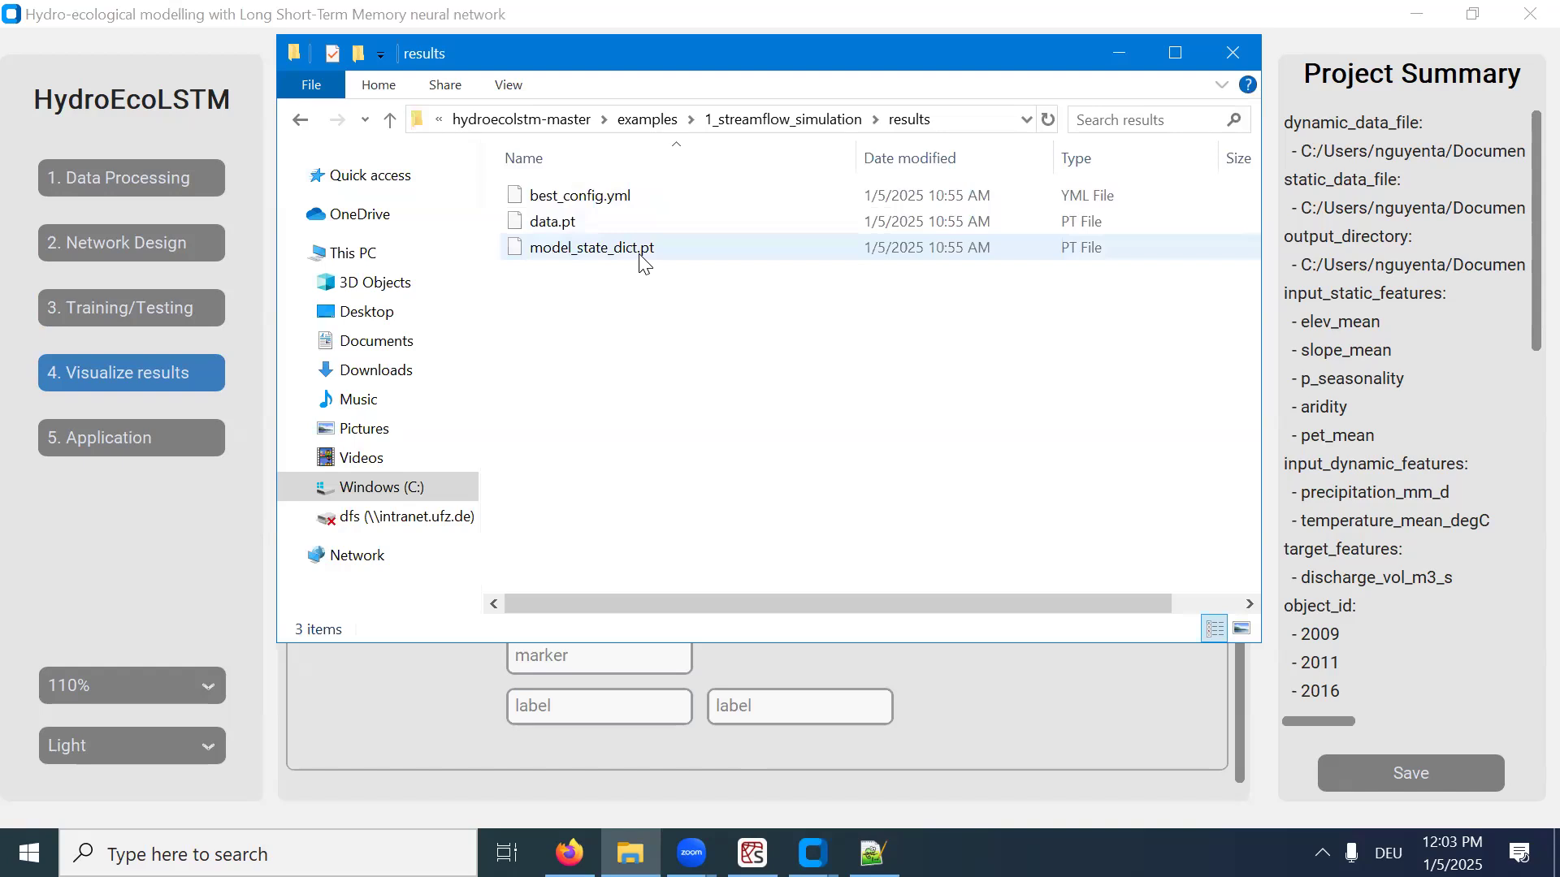
left_click(561, 221)
left_click(561, 195)
right_click(575, 195)
left_click(663, 237)
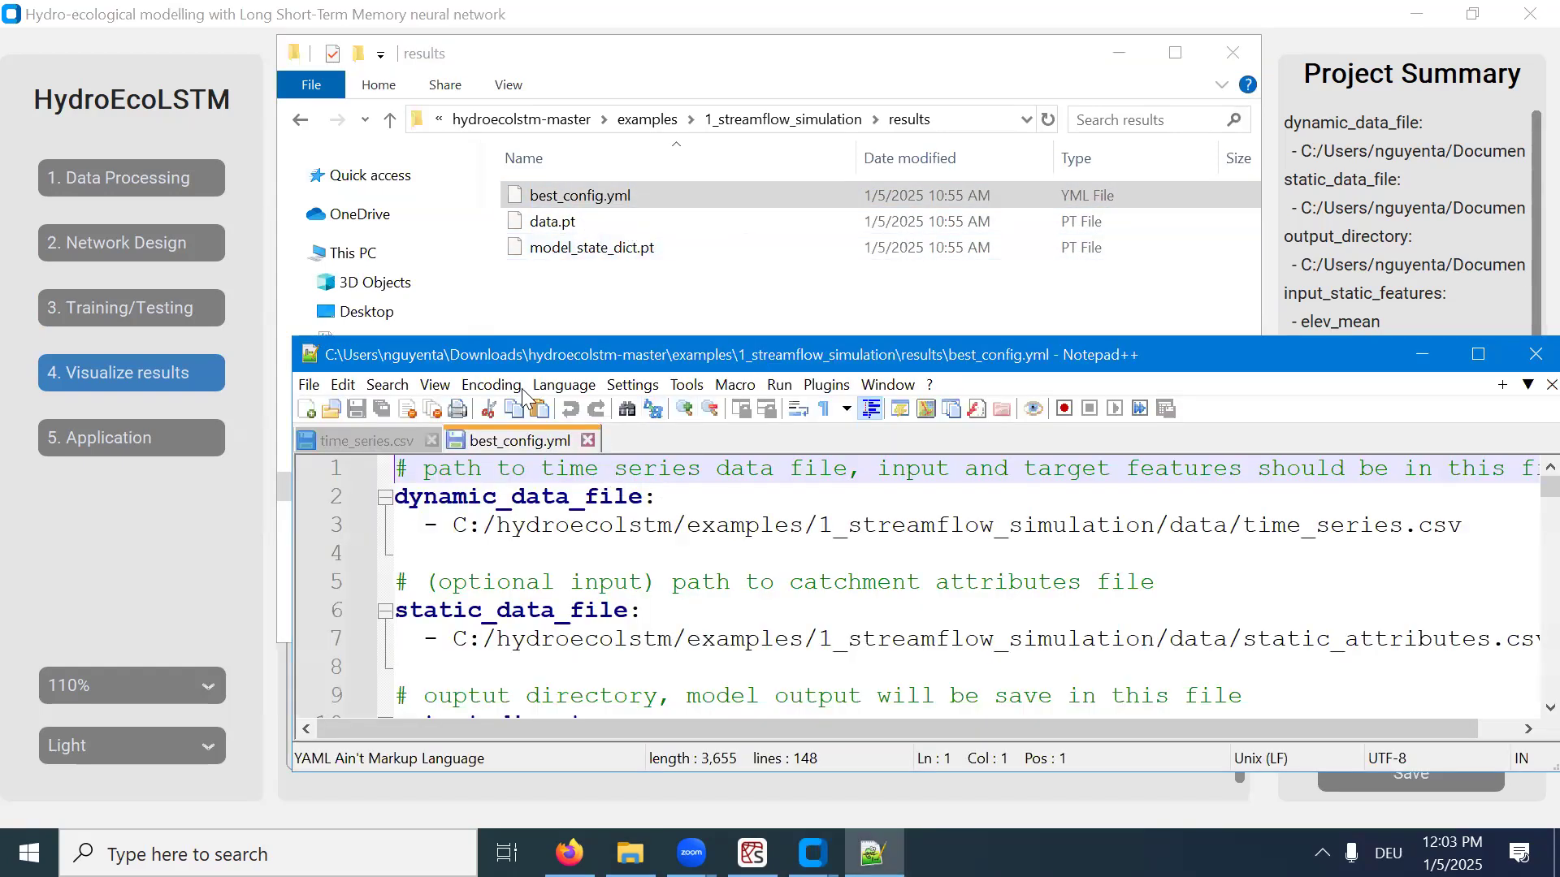
Examine the data file paths, output directory, target features and object ids in best_config.yml.
left_click_drag(756, 358, 590, 295)
left_click(683, 463)
left_click(993, 463)
left_click(1226, 465)
scroll(846, 512, "down", 1)
left_click(739, 491)
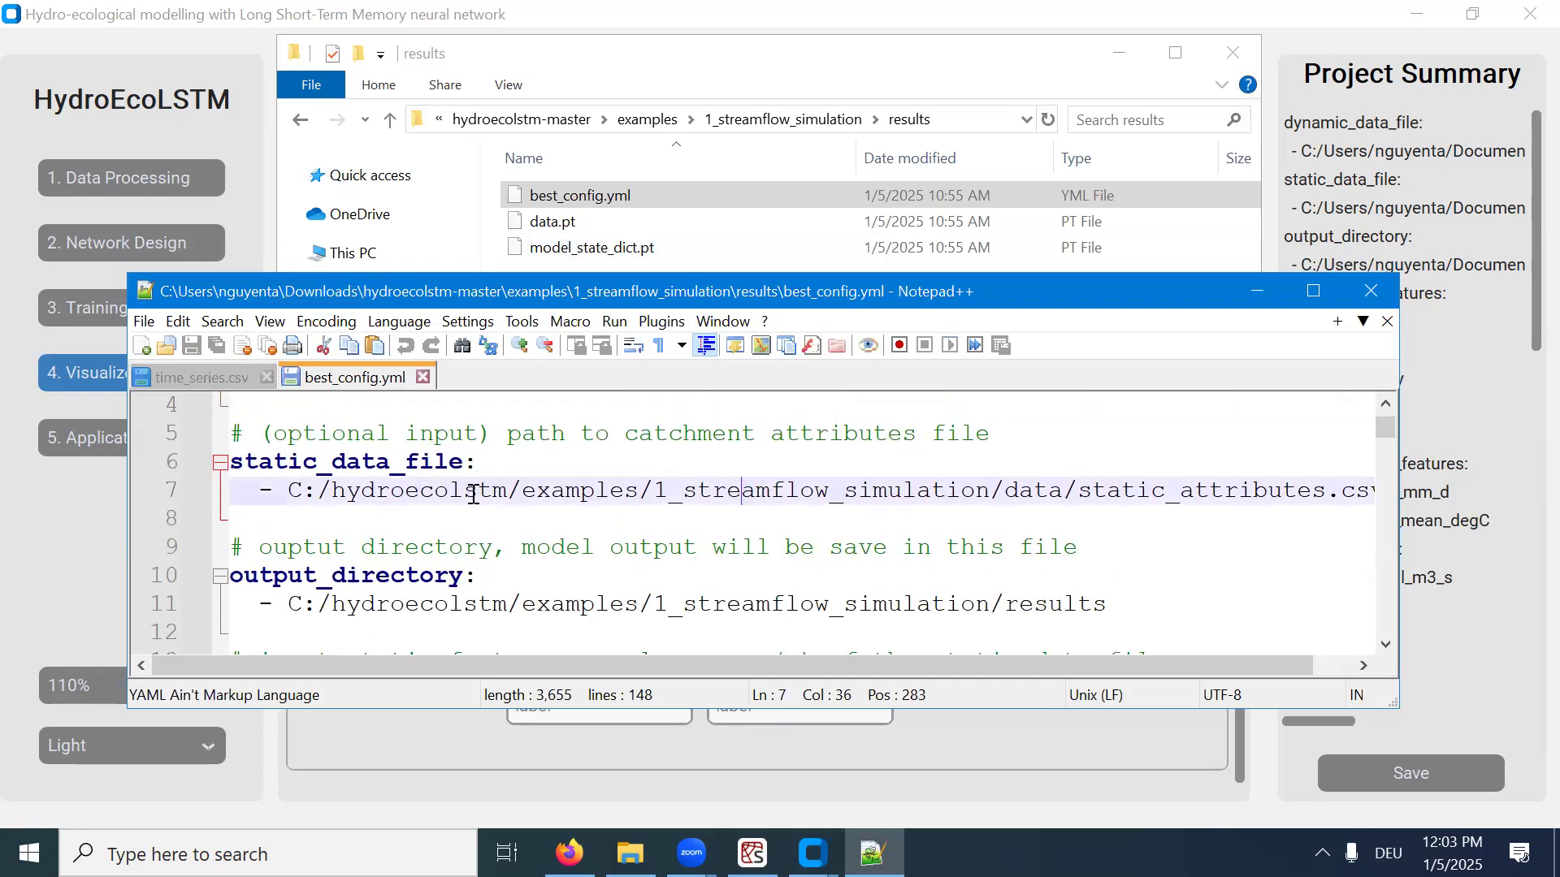
left_click(581, 606)
left_click(929, 605)
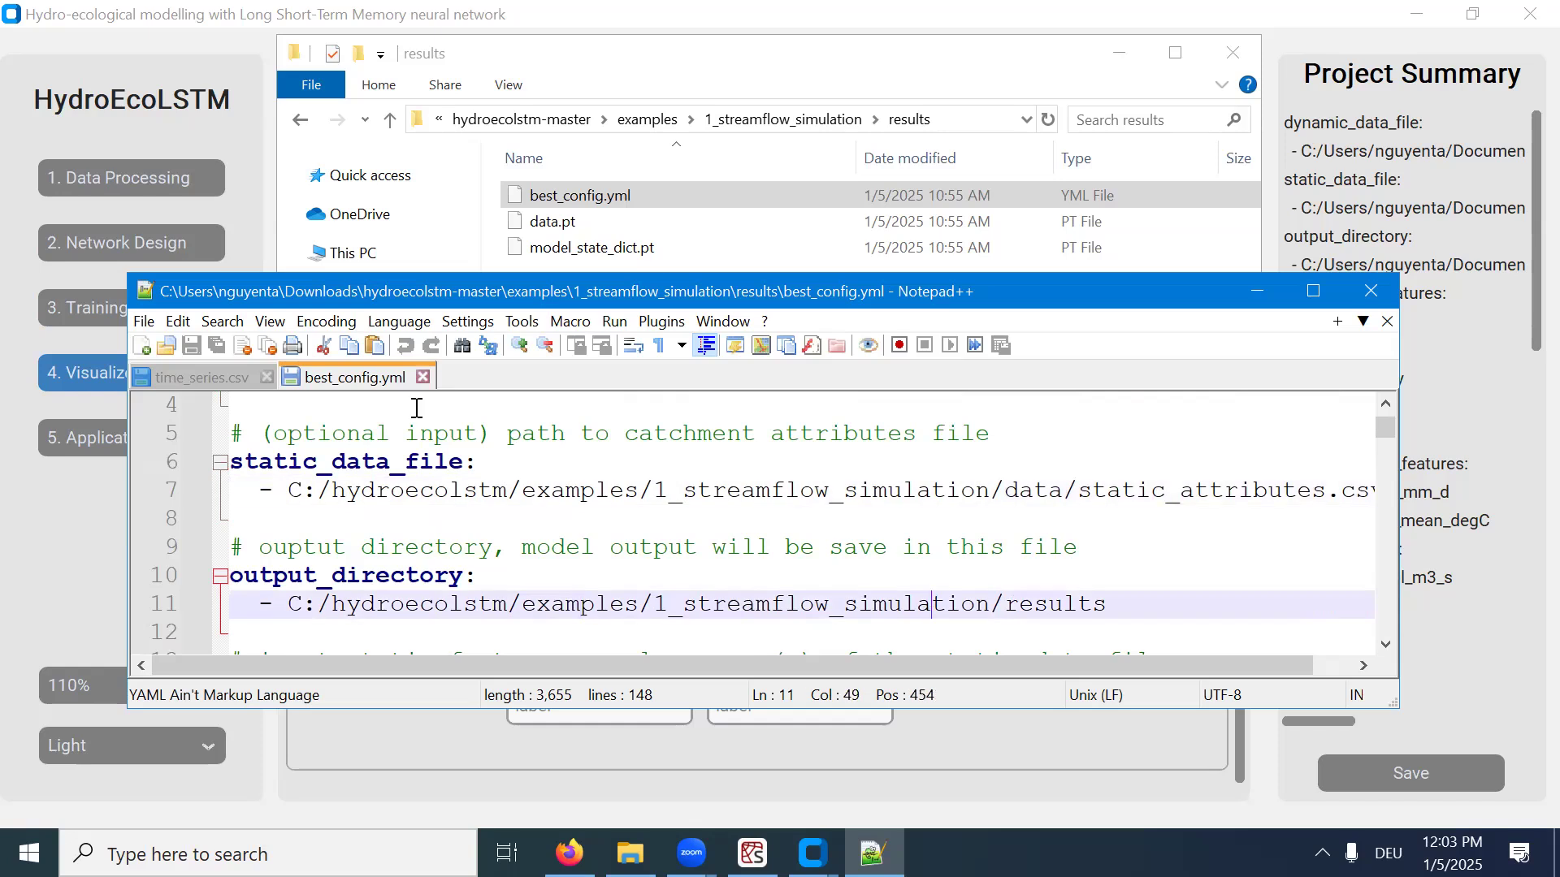
scroll(528, 520, "down", 5)
scroll(522, 538, "down", 5)
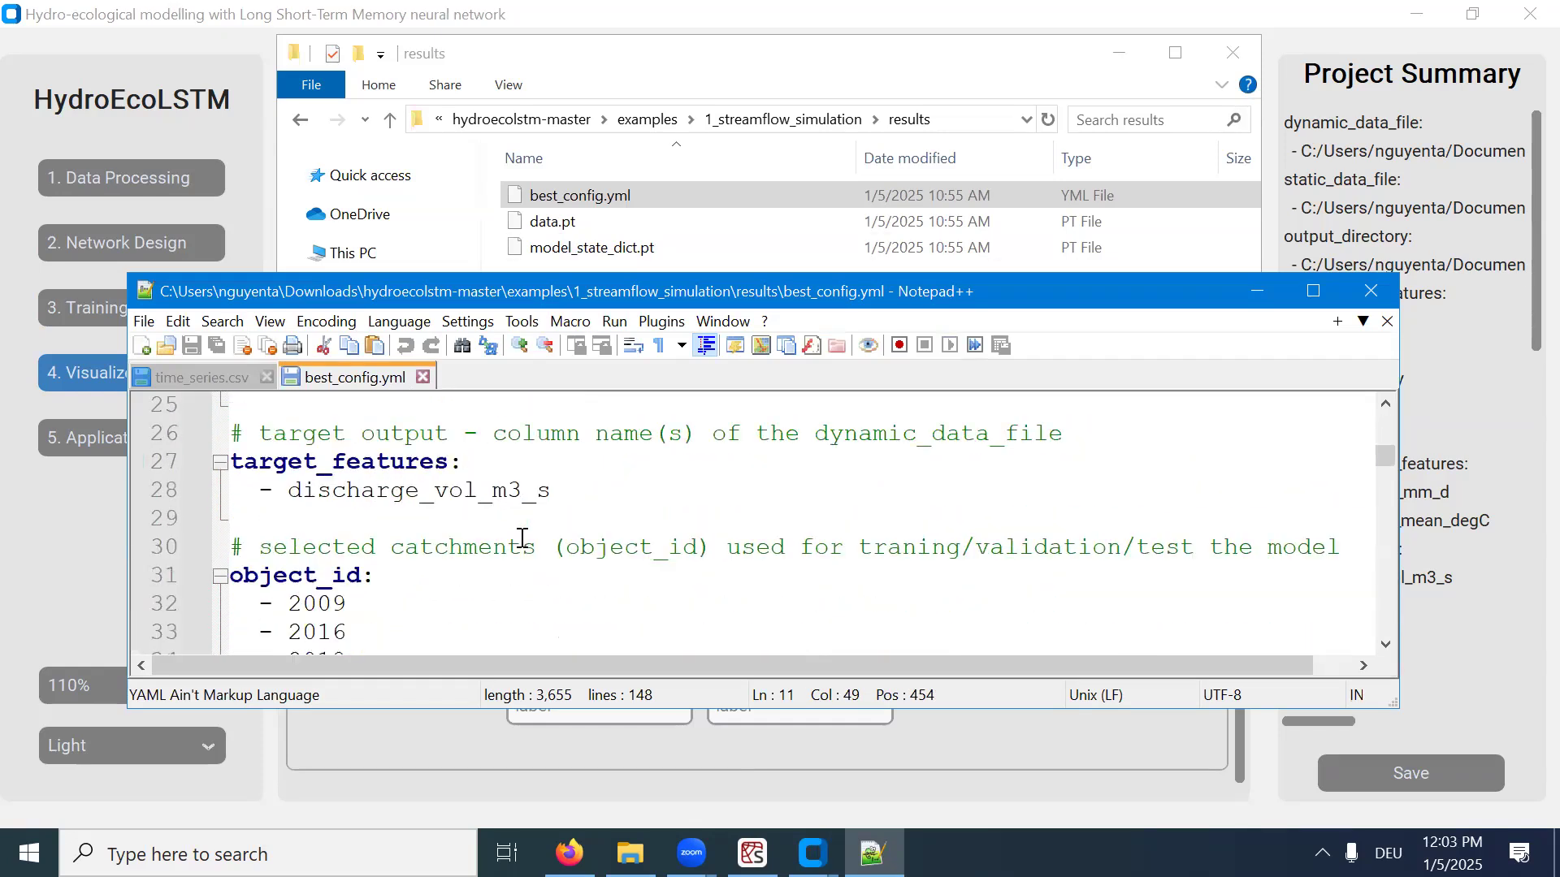
Close best_config.yml and time_series.csv along with Notepad++ and the results folder window, returning to HydroEcoLSTM.
left_click(422, 378)
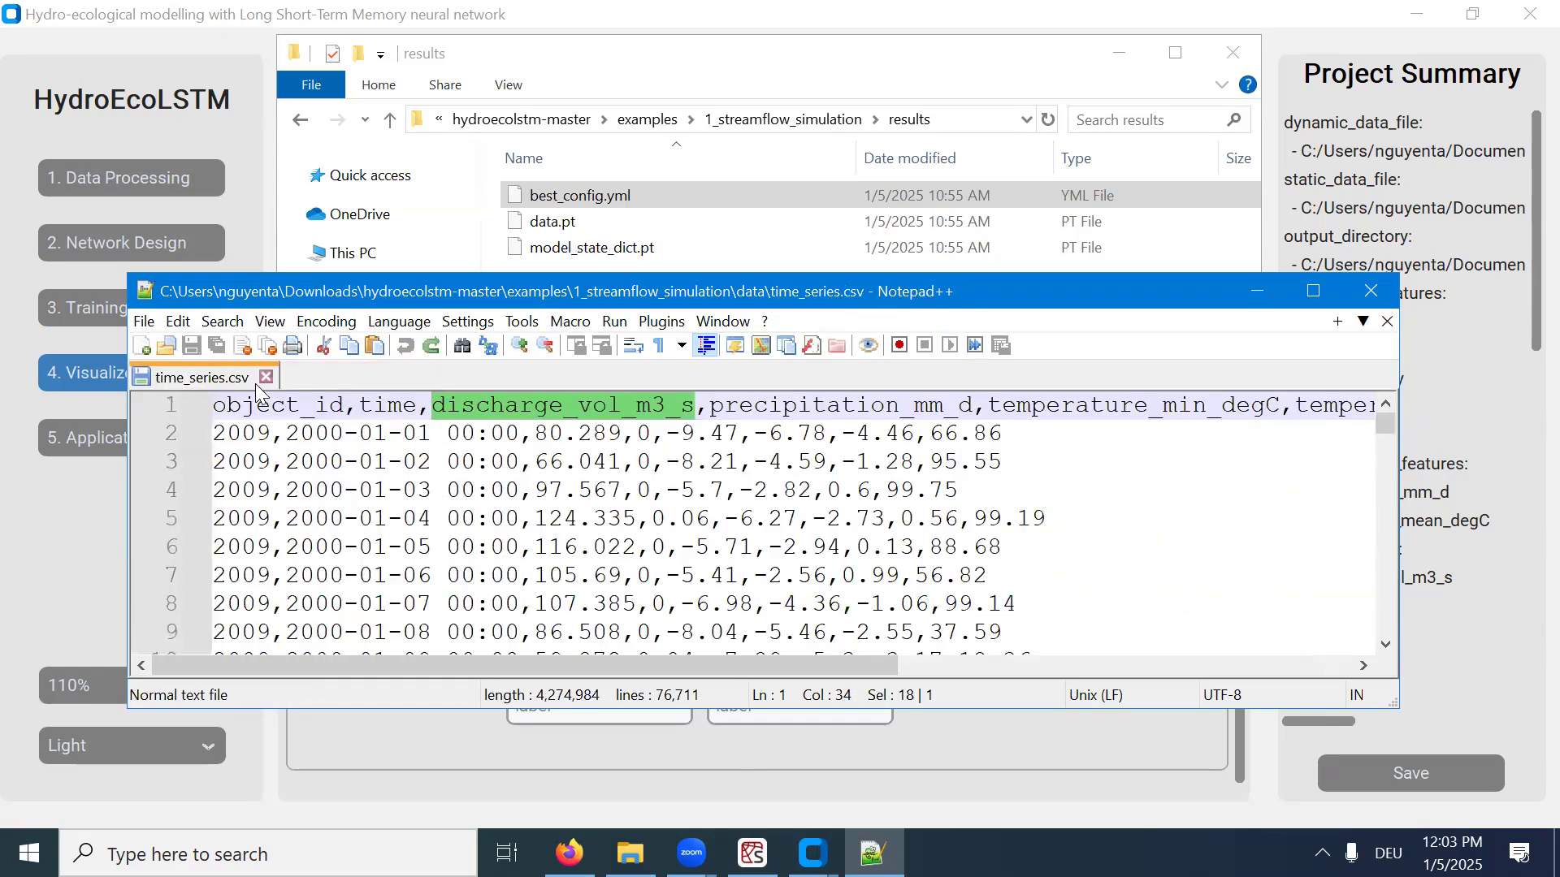
left_click(266, 378)
left_click(1369, 294)
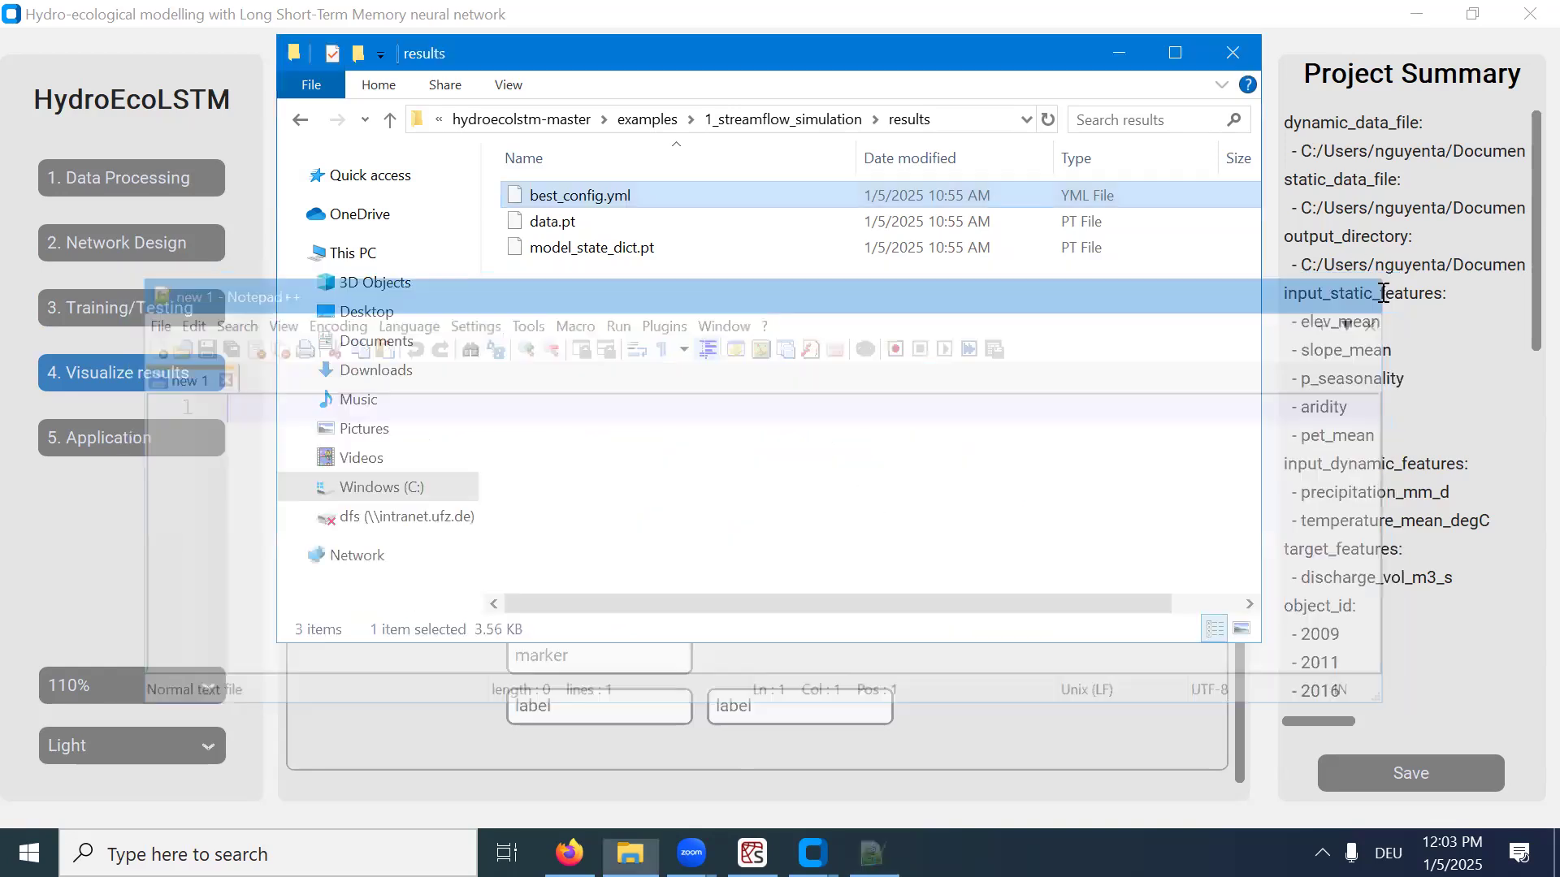
left_click(1233, 55)
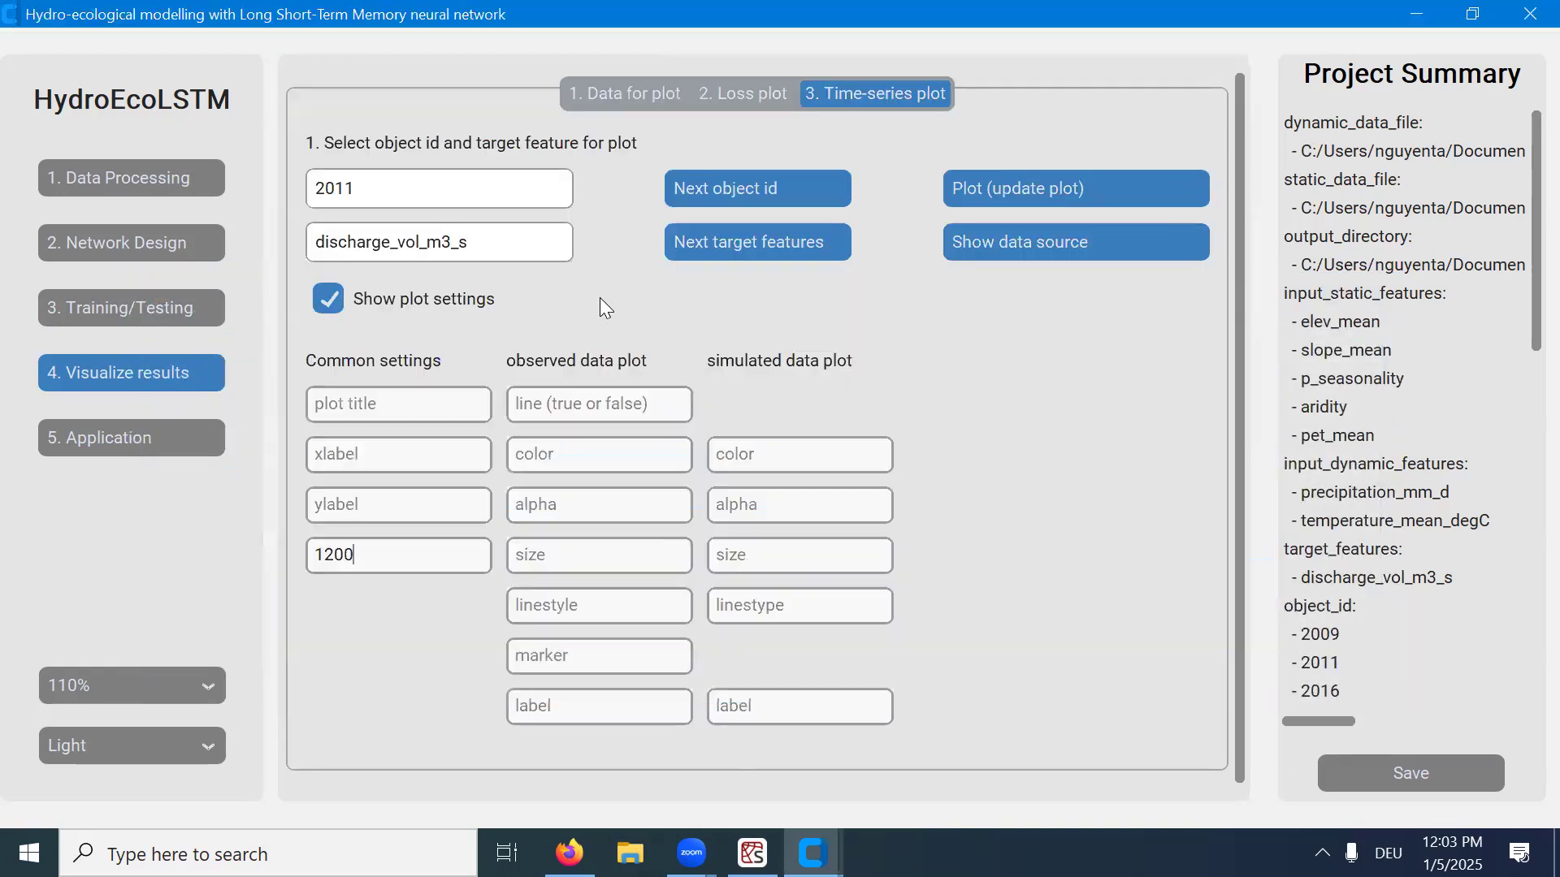
Enable internal import in the application inputs and check the dynamic and static data files loaded in data processing.
left_click(143, 451)
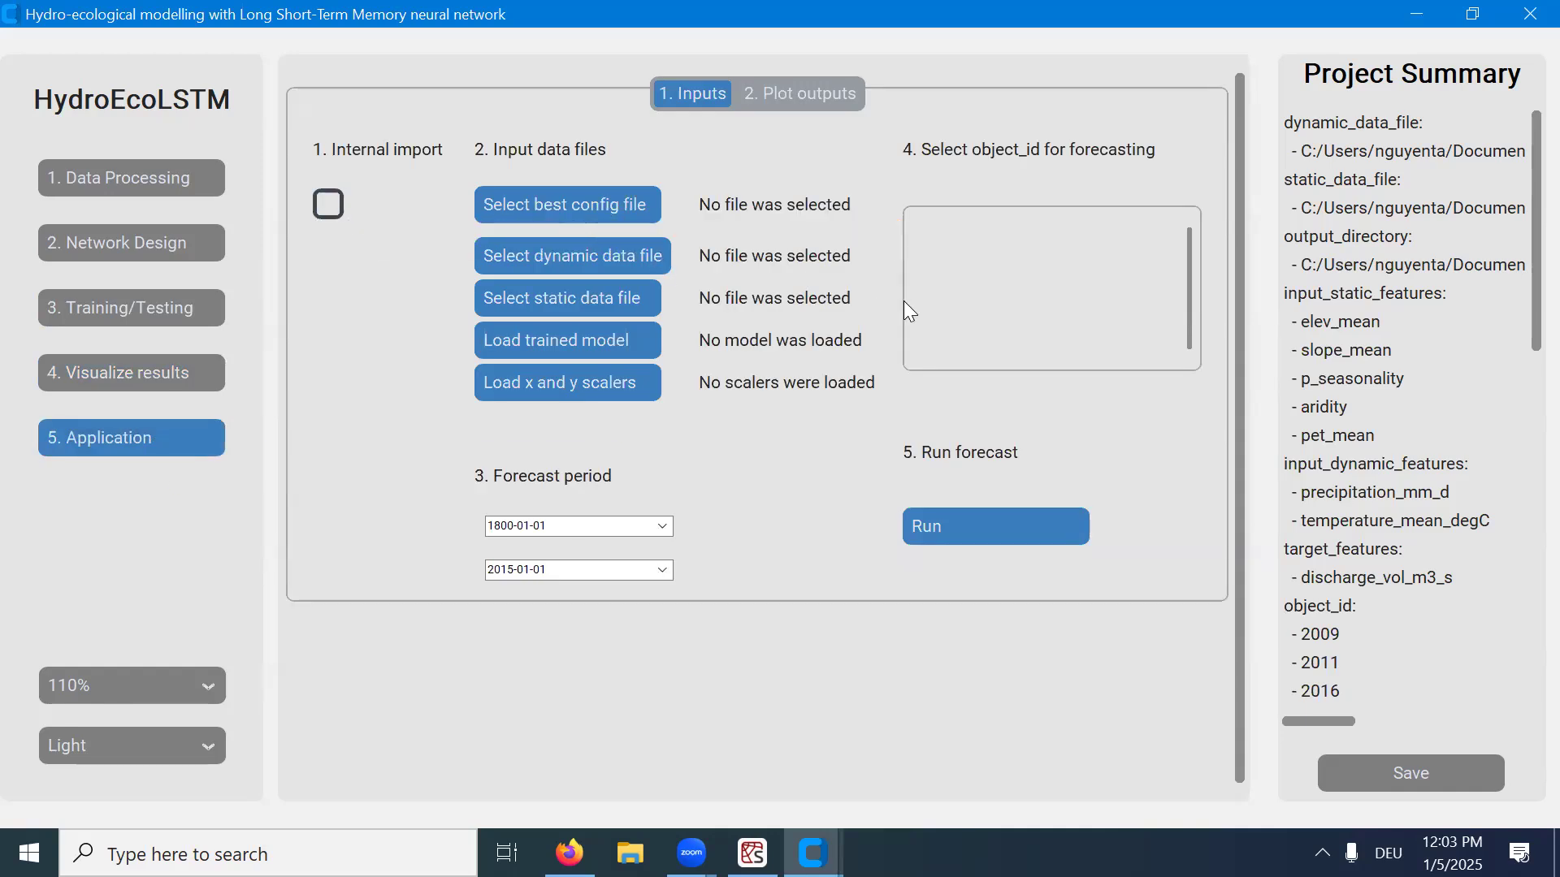
left_click(328, 210)
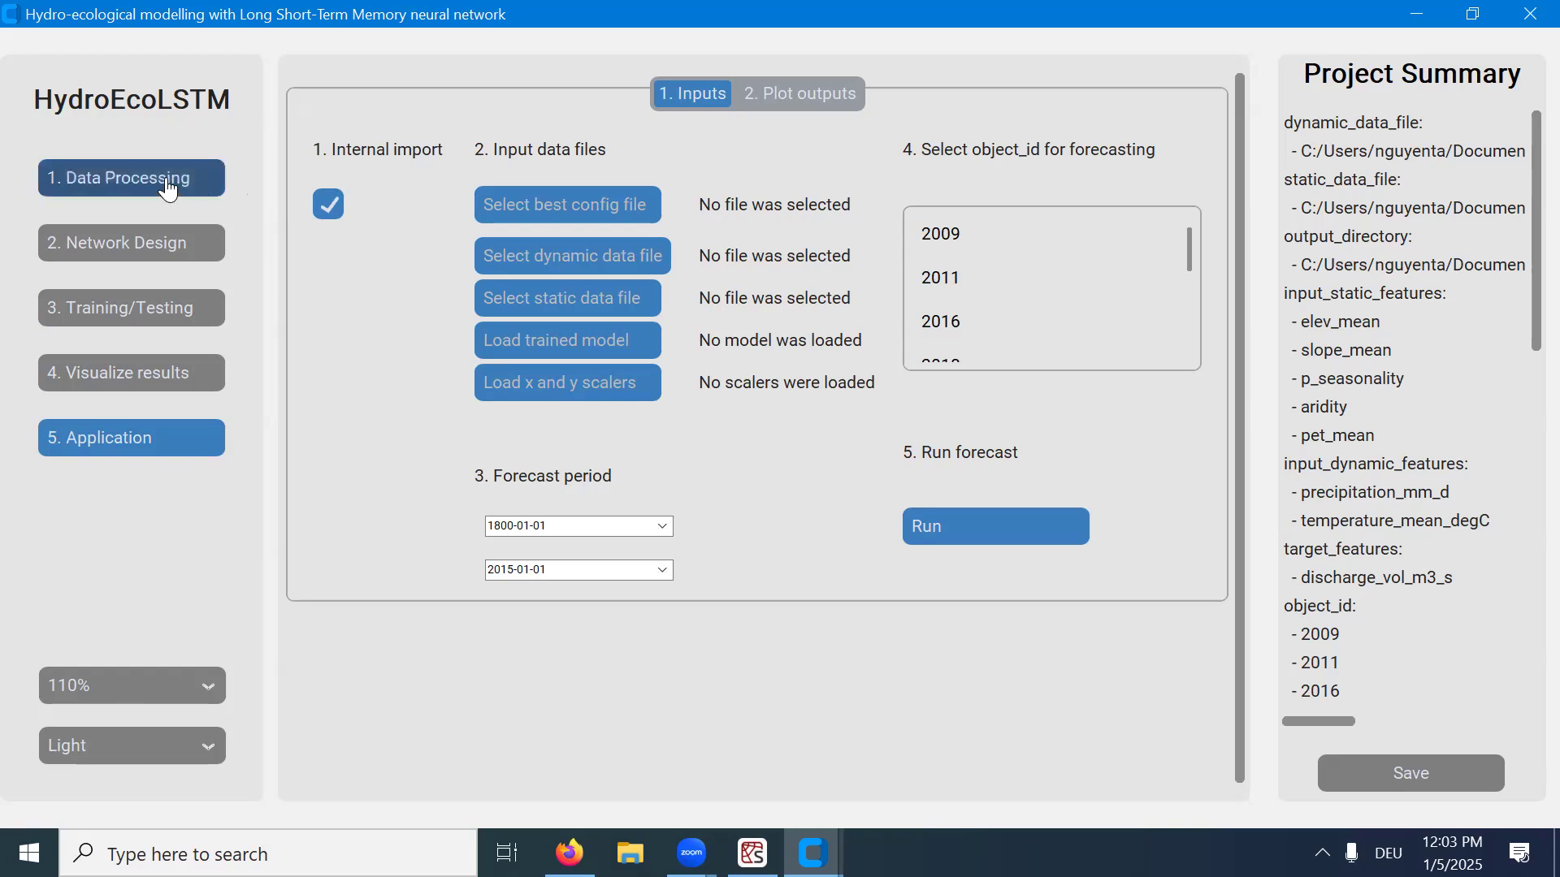
left_click(198, 187)
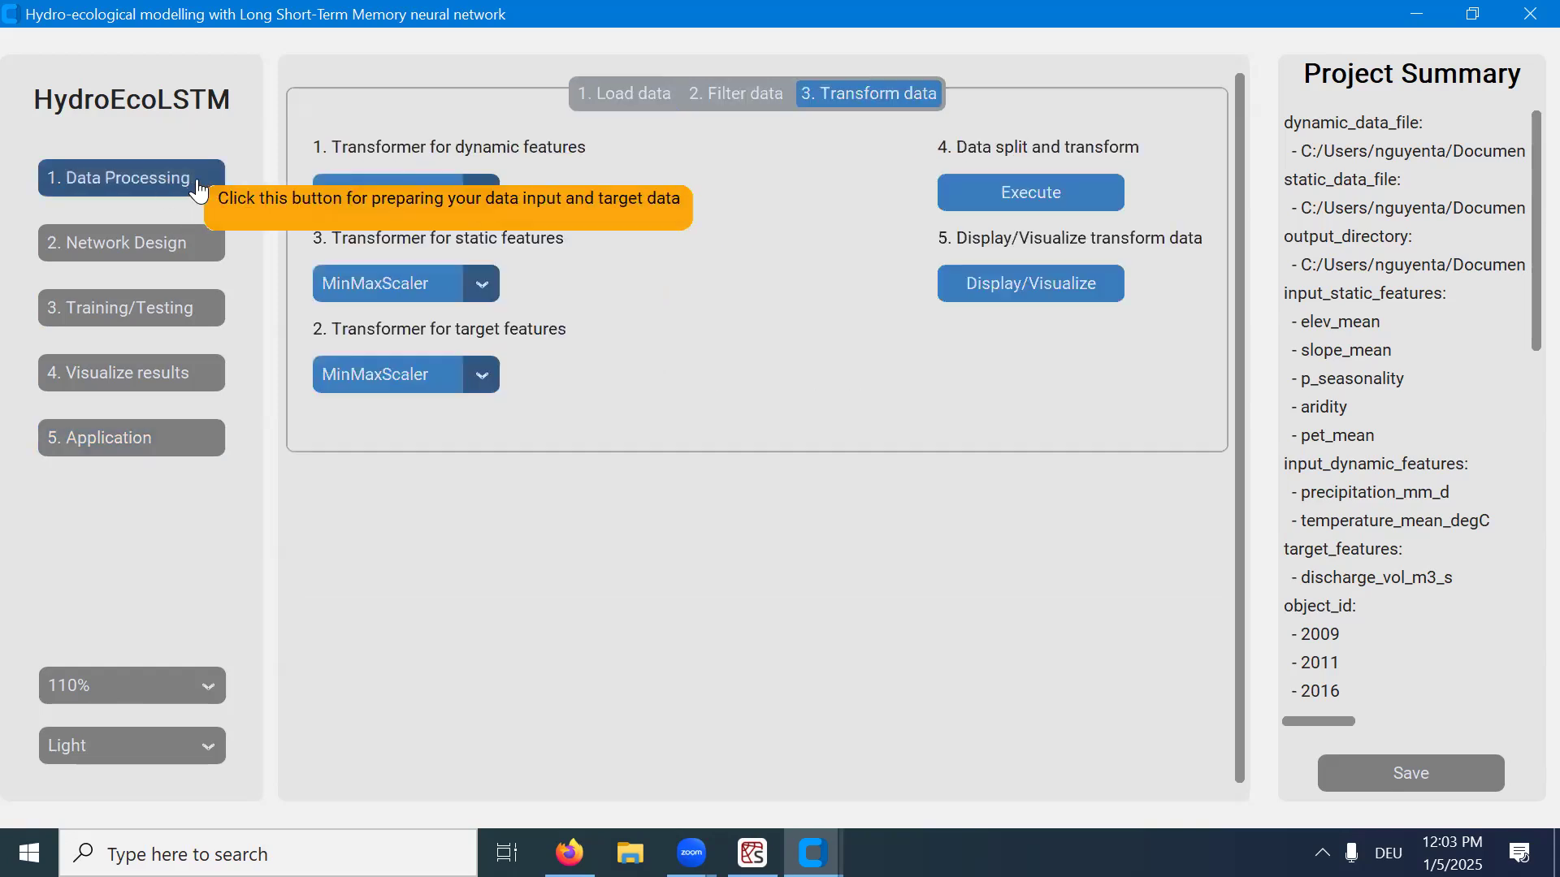
left_click(635, 97)
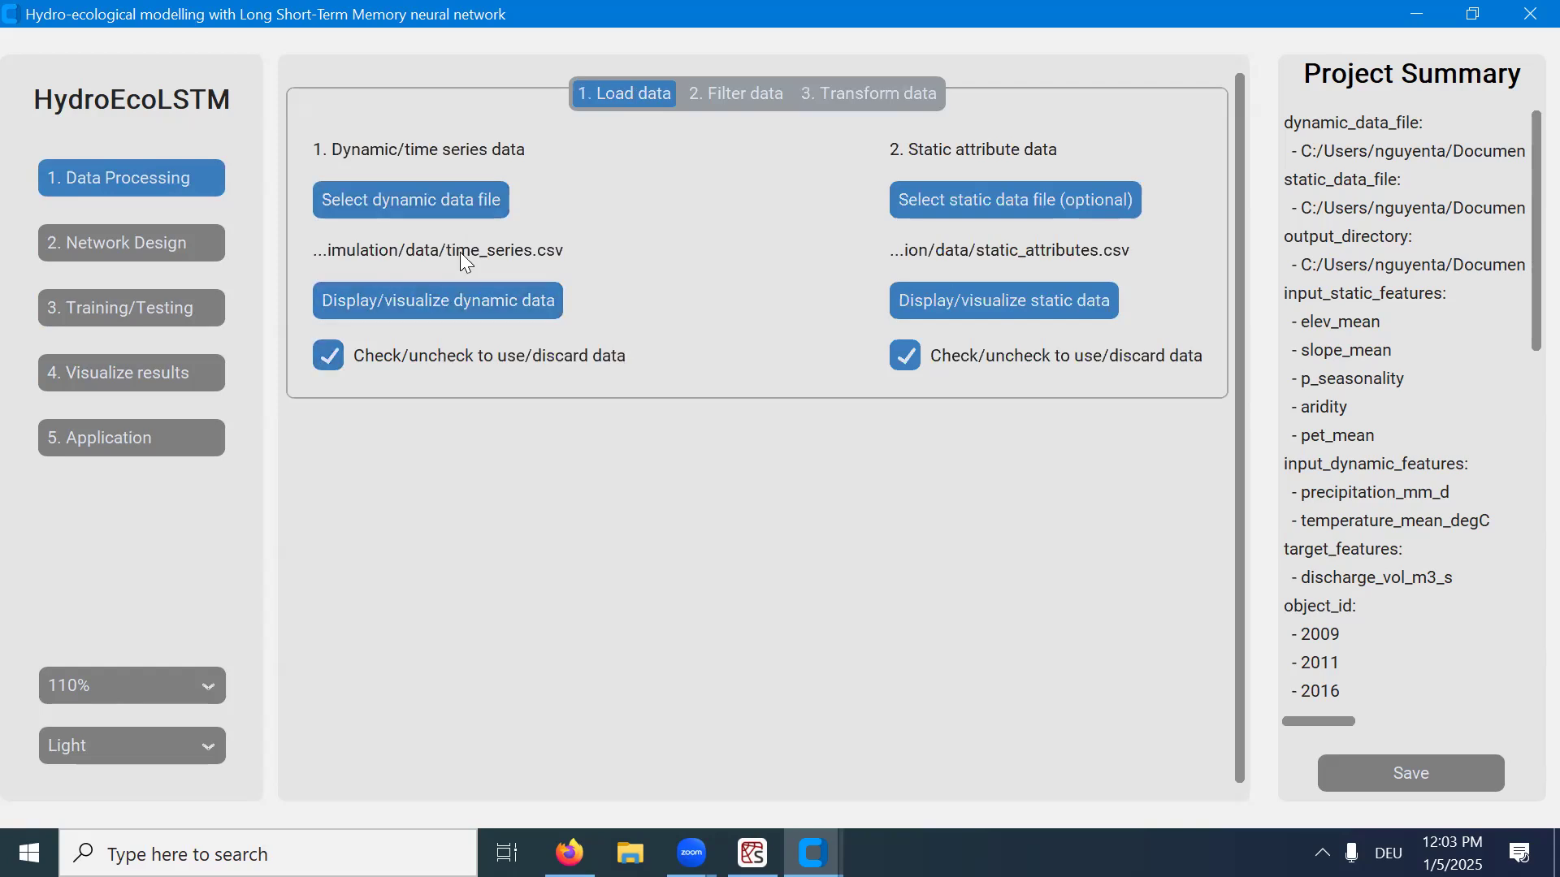
left_click(147, 452)
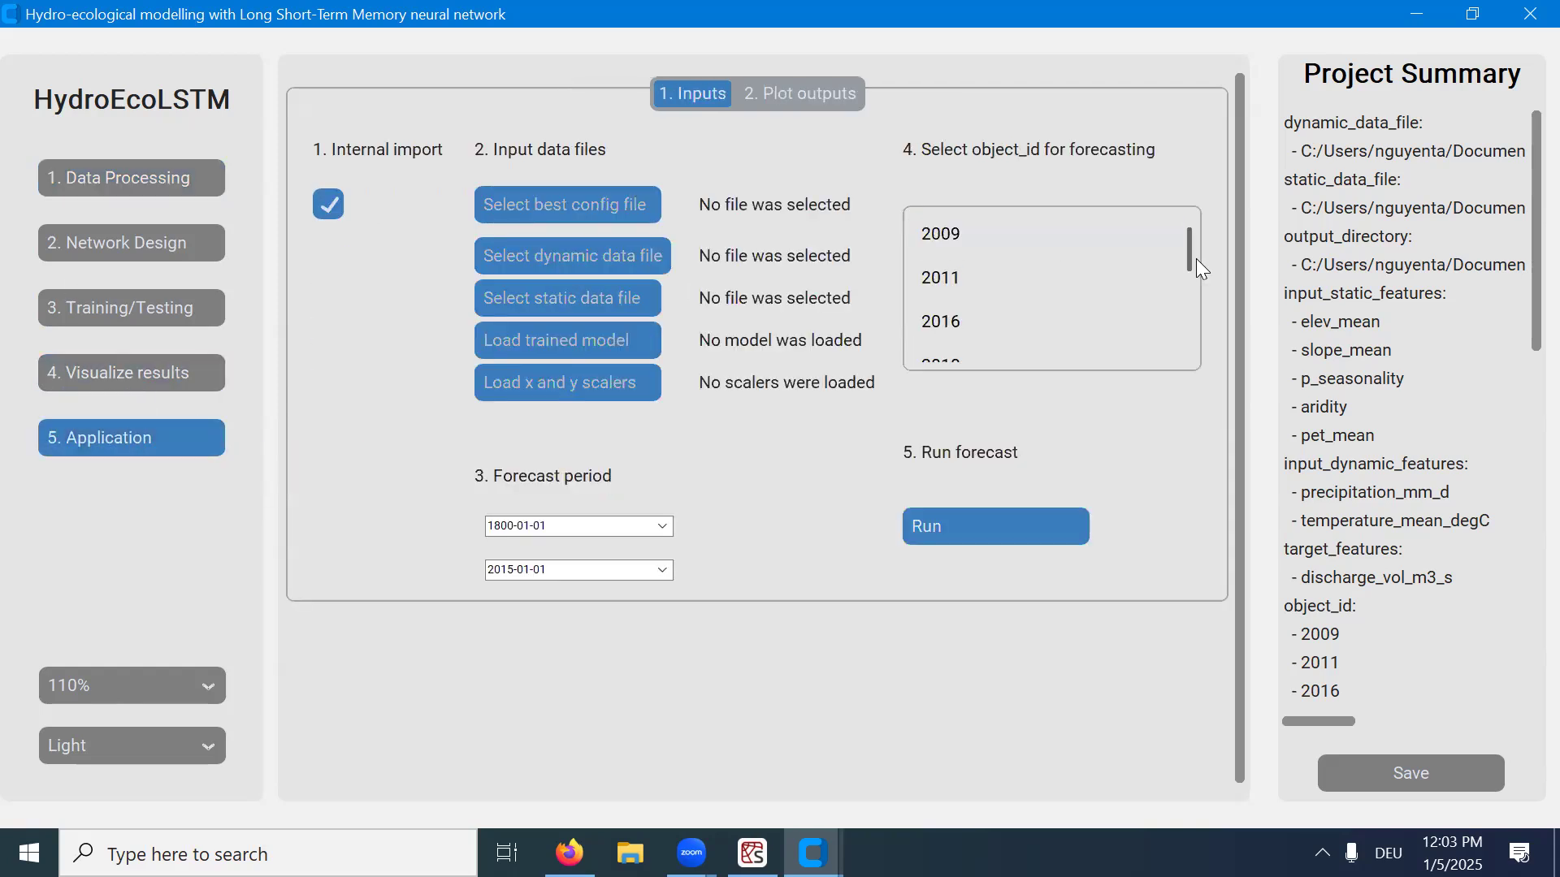
Select object ids 2029, 2030 and 2033 for forecasting.
left_click_drag(1191, 255, 1192, 328)
left_click(994, 308)
left_click(938, 339)
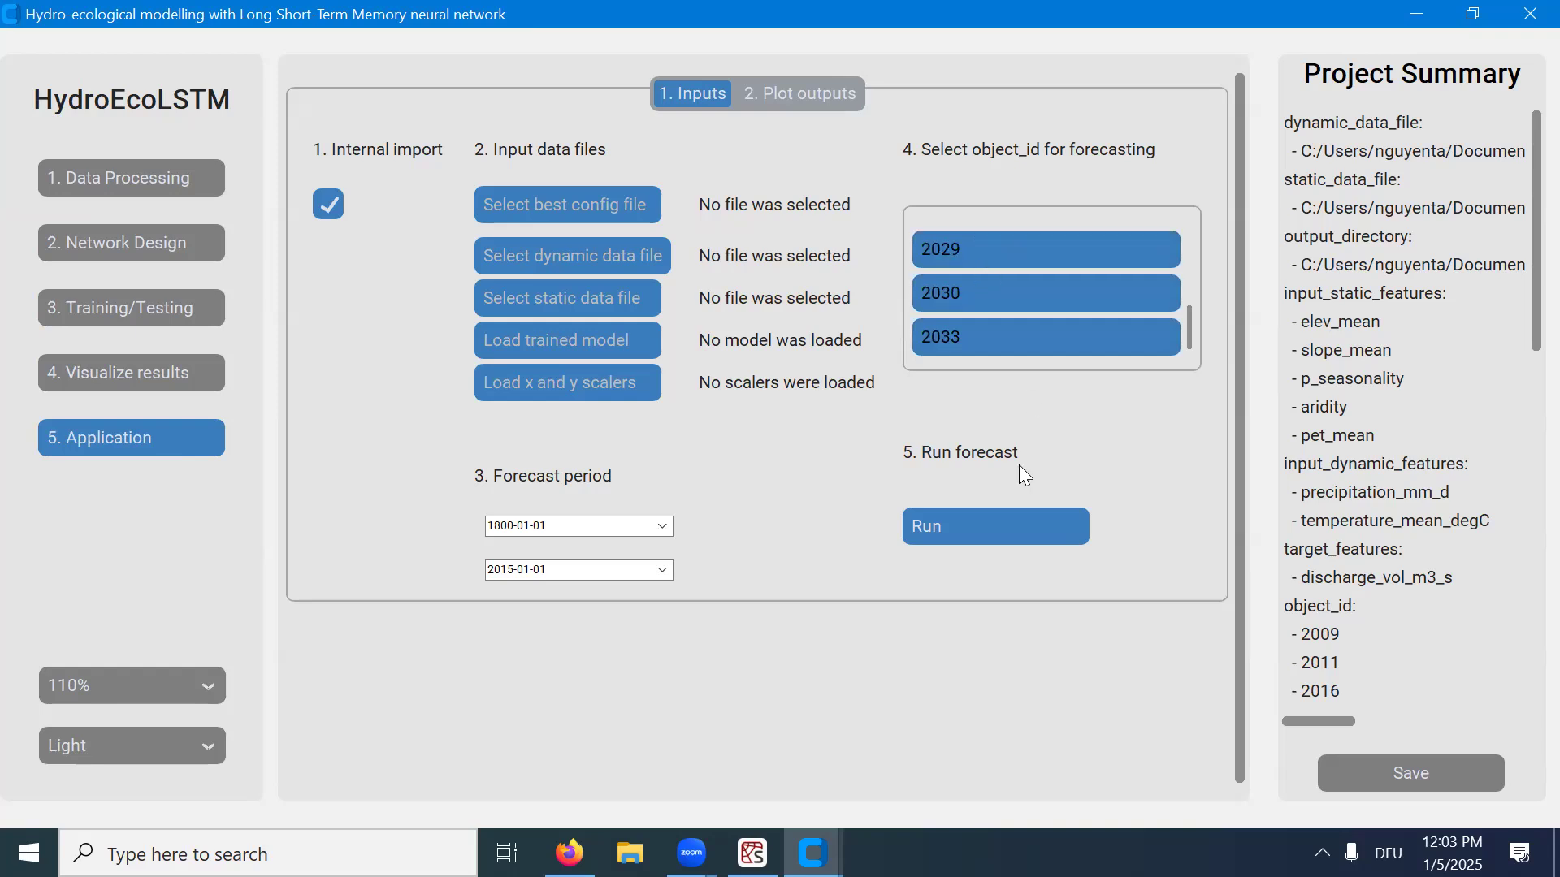
Set the start year of the forecast period to 2000 and run the forecast.
left_click_drag(513, 526, 456, 513)
type("2000")
left_click(965, 535)
left_click(840, 517)
Plot the forecast output discharge_vol_m3_s for object 2029 and widen the plot window.
left_click(803, 95)
left_click(727, 188)
left_click(730, 242)
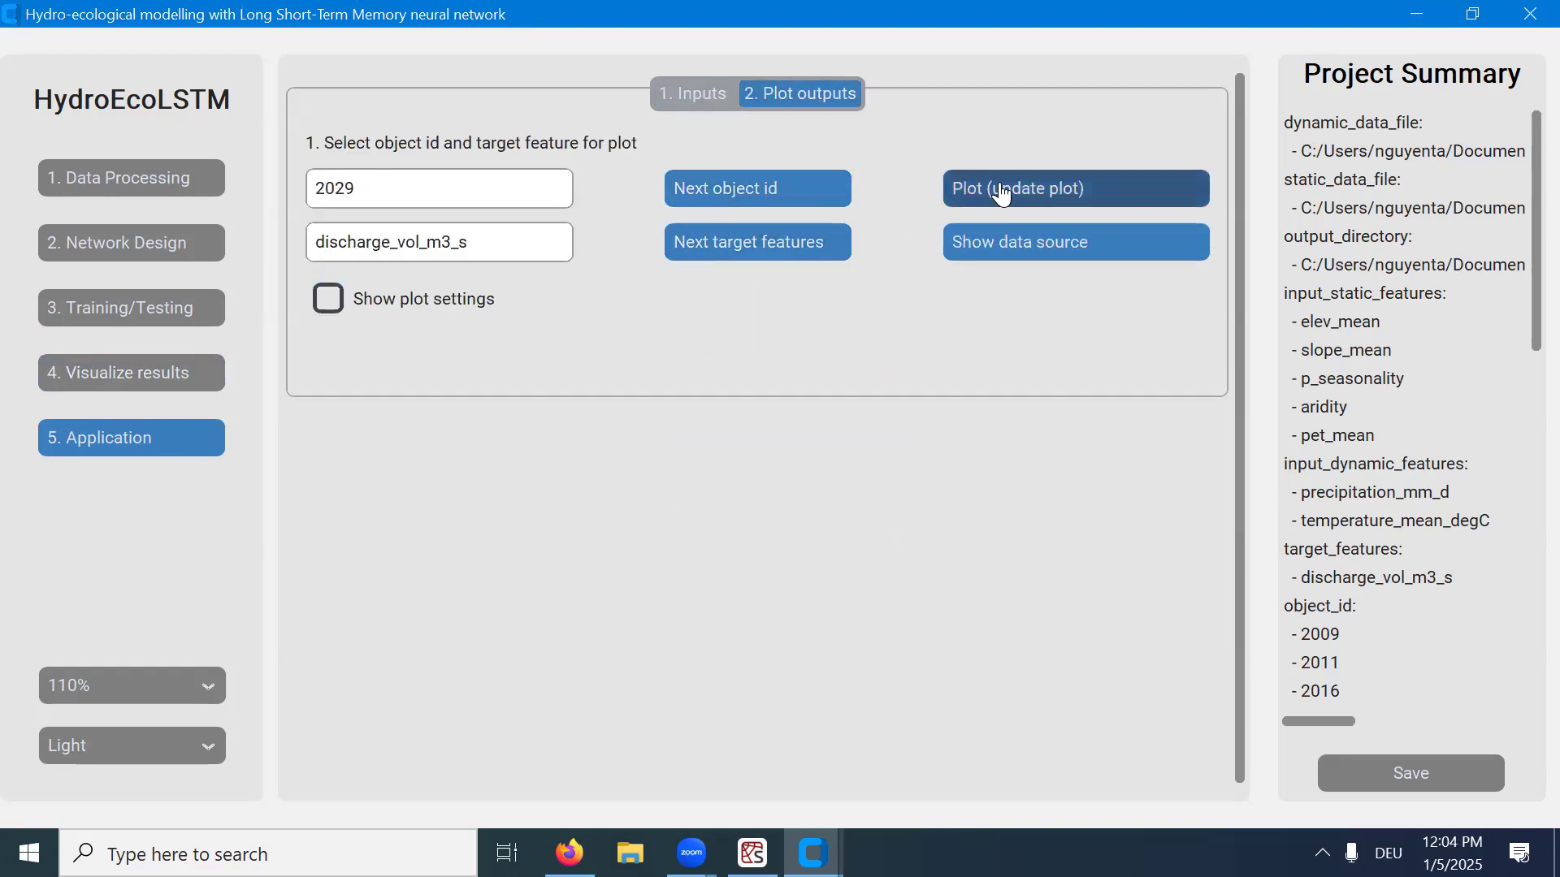
left_click(1002, 192)
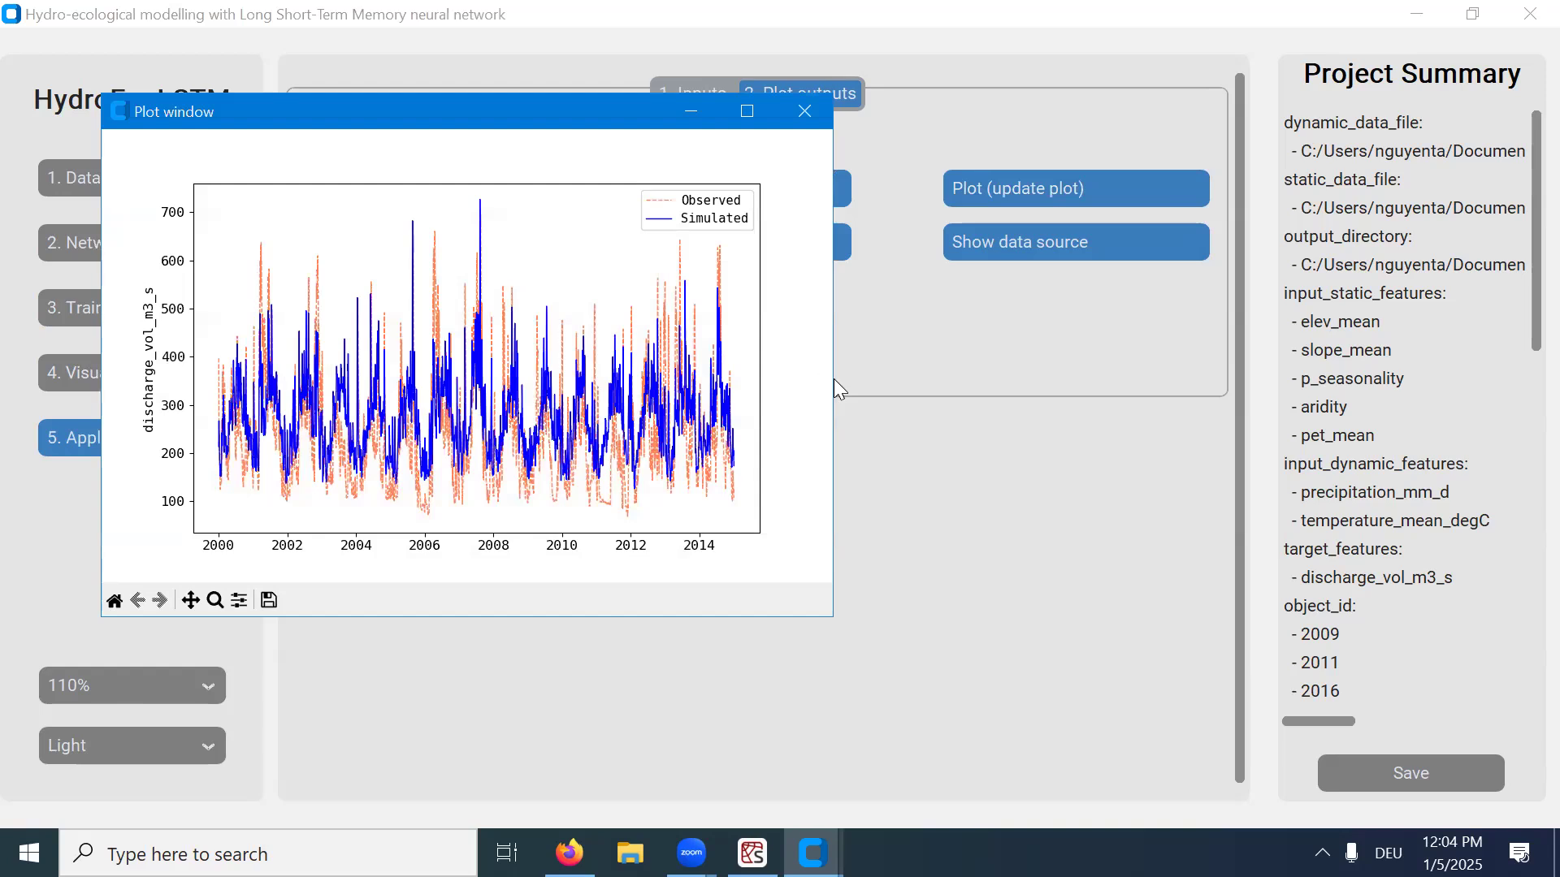
left_click_drag(833, 379, 1385, 374)
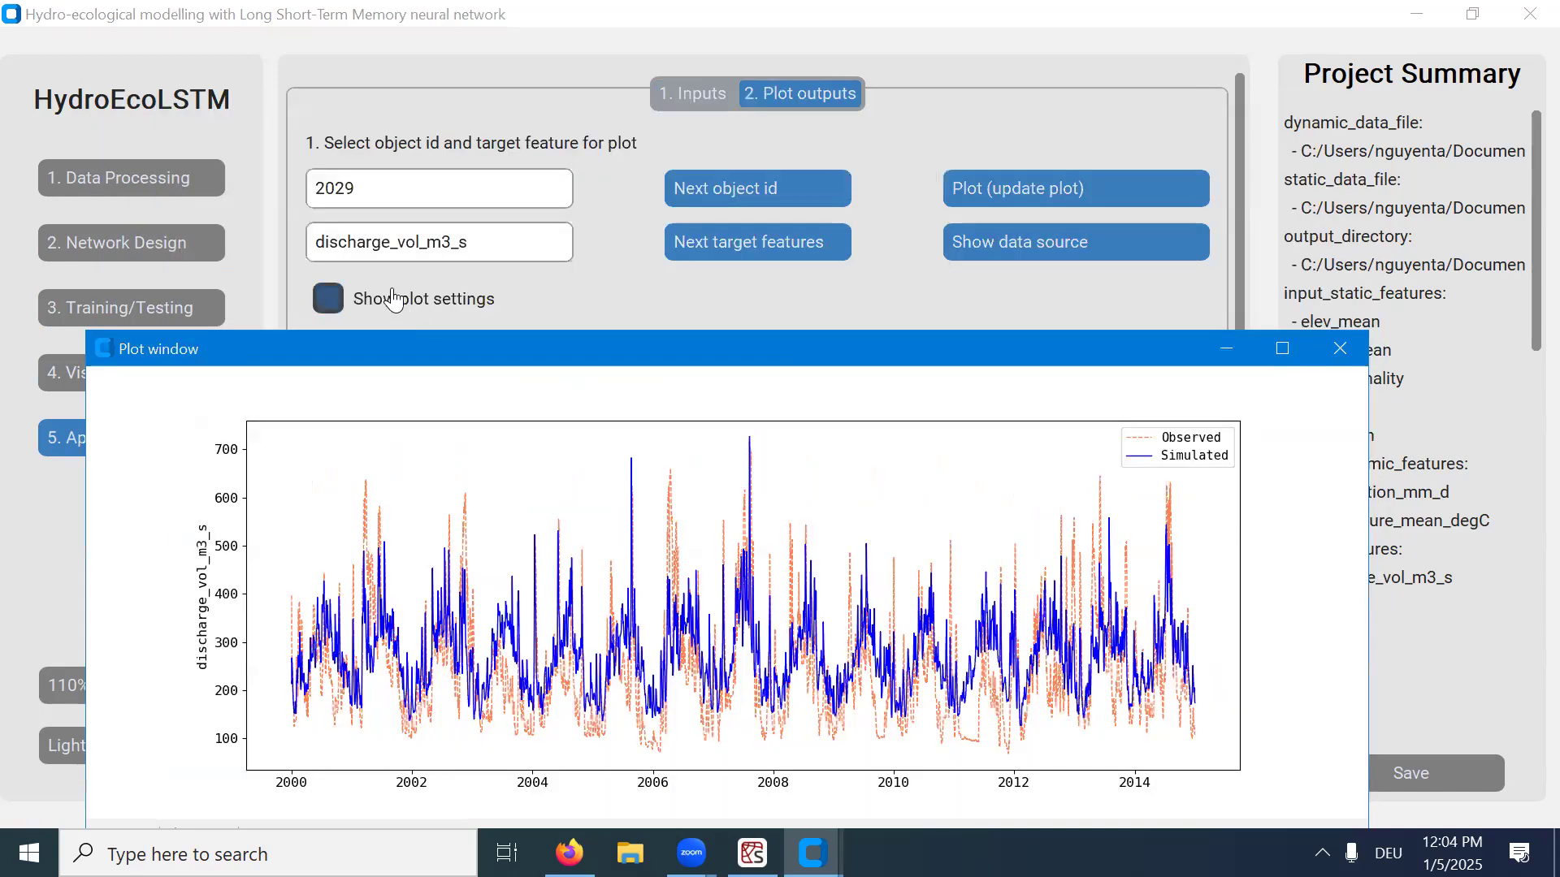
Show the plot settings, set the observed data linestyle to solid, and update the forecast plot for object 2029.
left_click(390, 299)
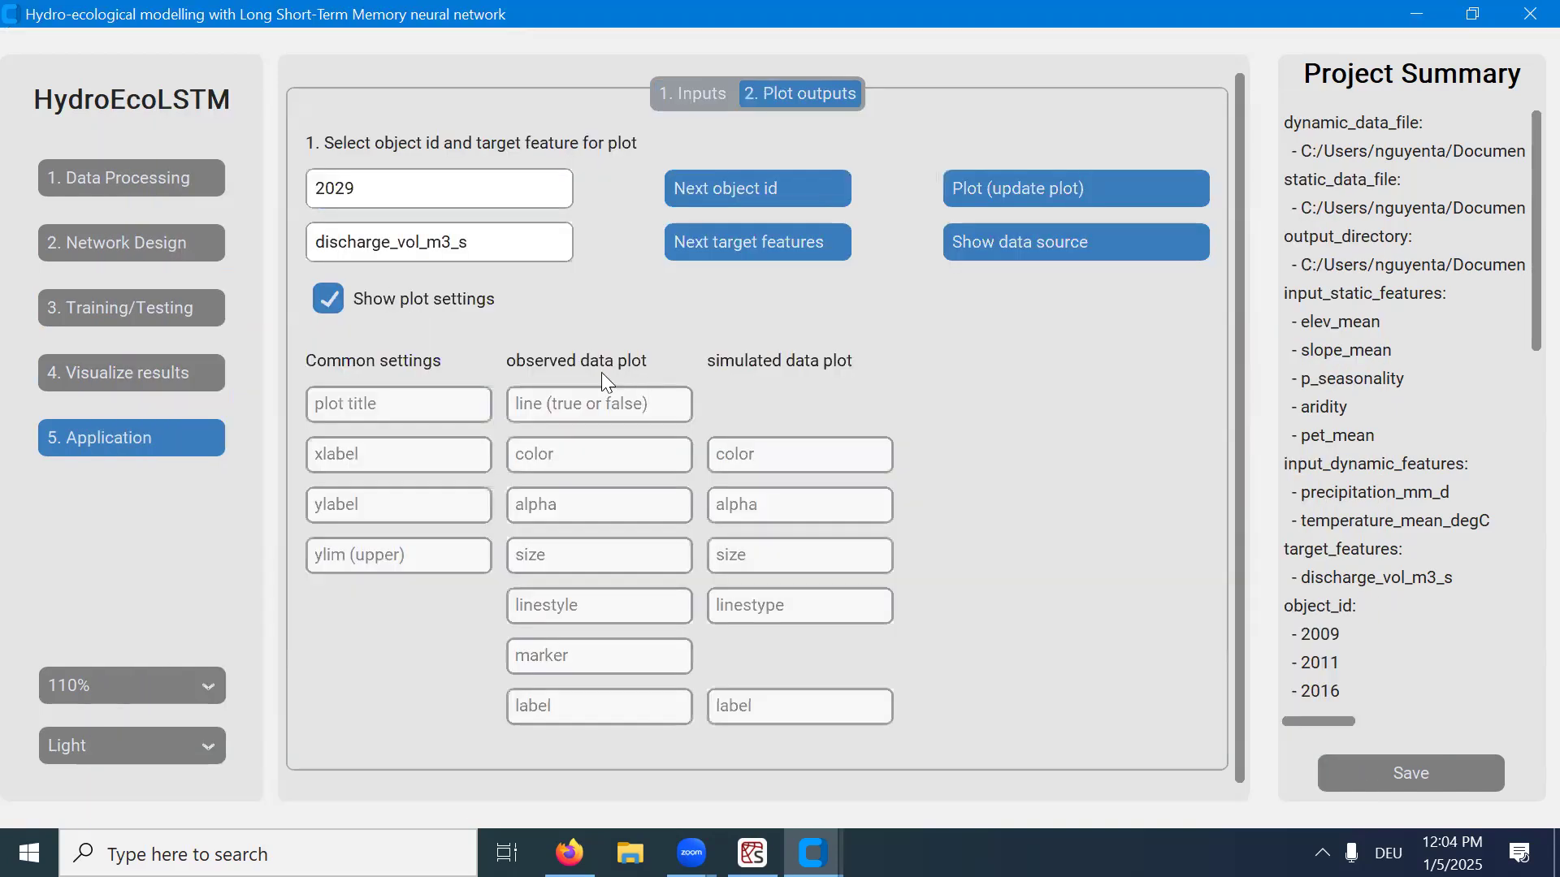
left_click(611, 615)
type("solid")
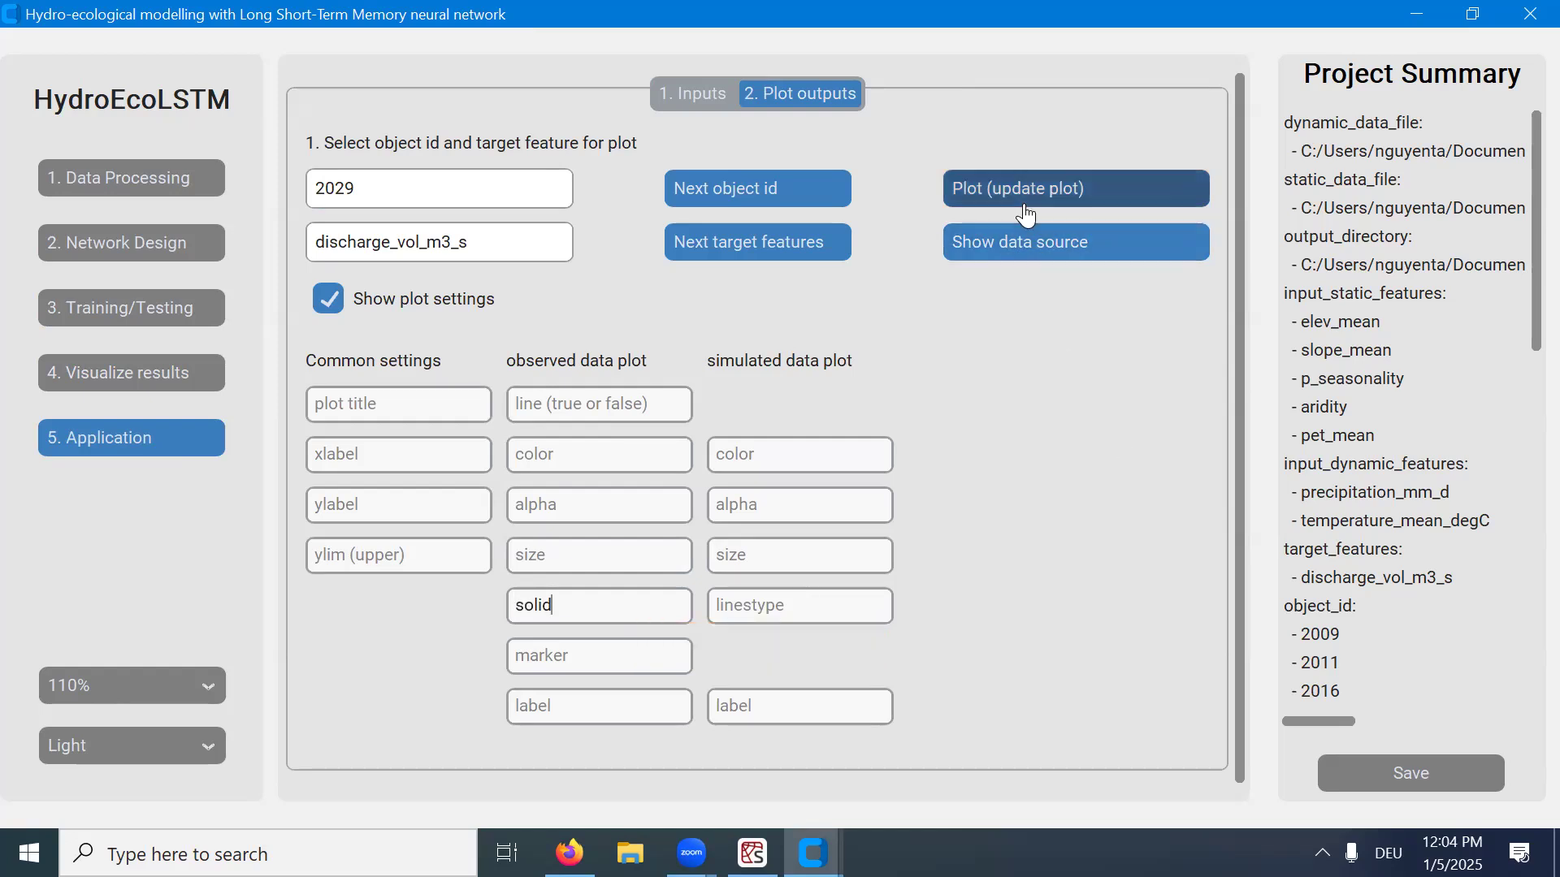
left_click(1048, 189)
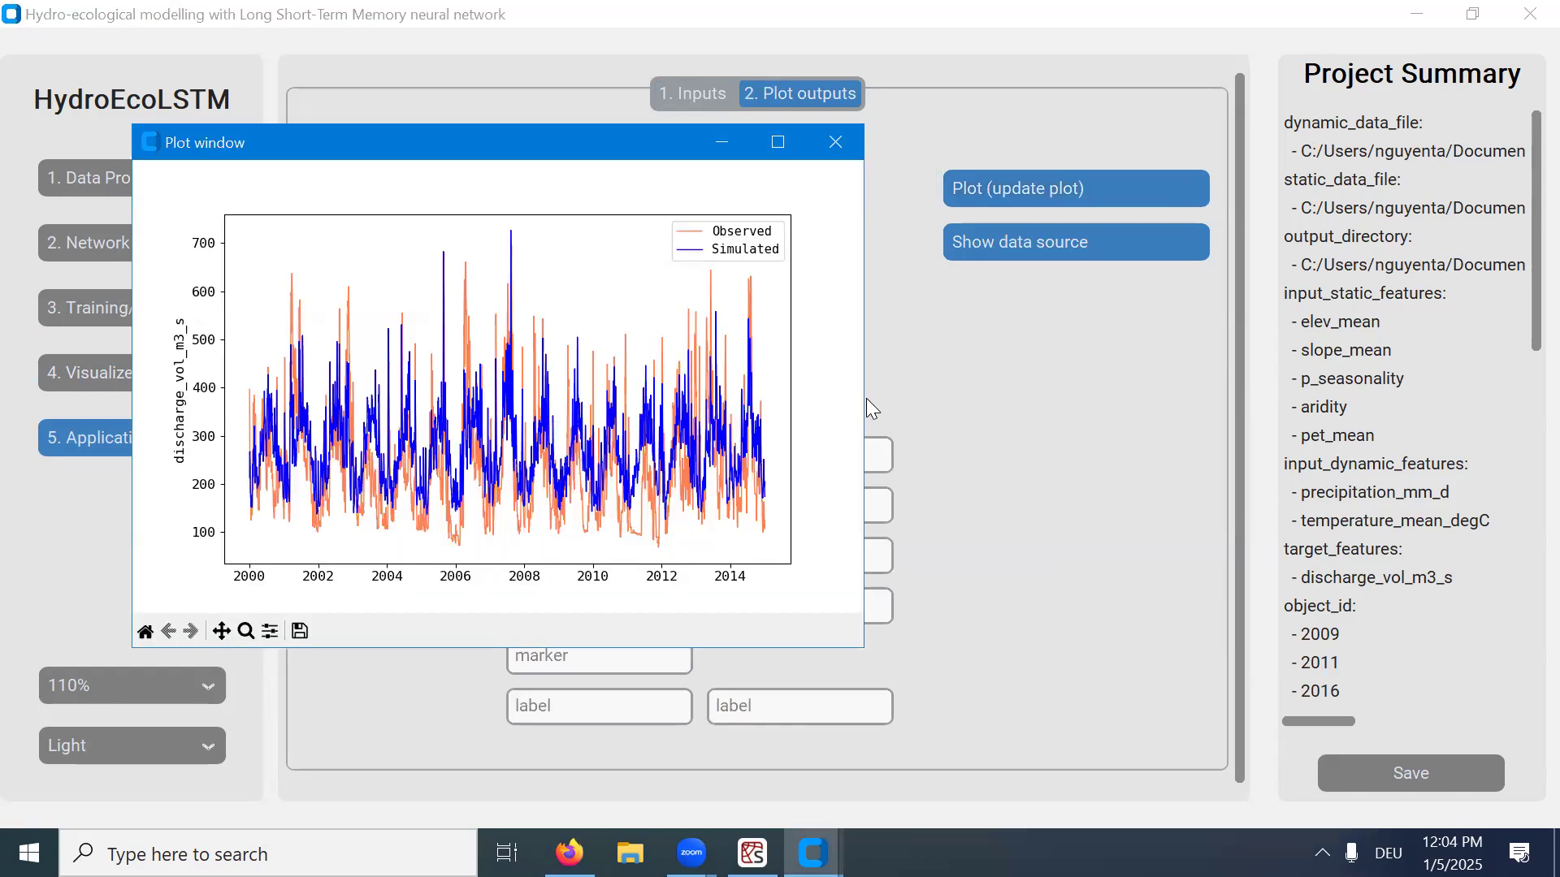
Widen the updated forecast plot, zoom in on the years 2000 to 2005, and close the plot window.
left_click_drag(866, 398, 1481, 398)
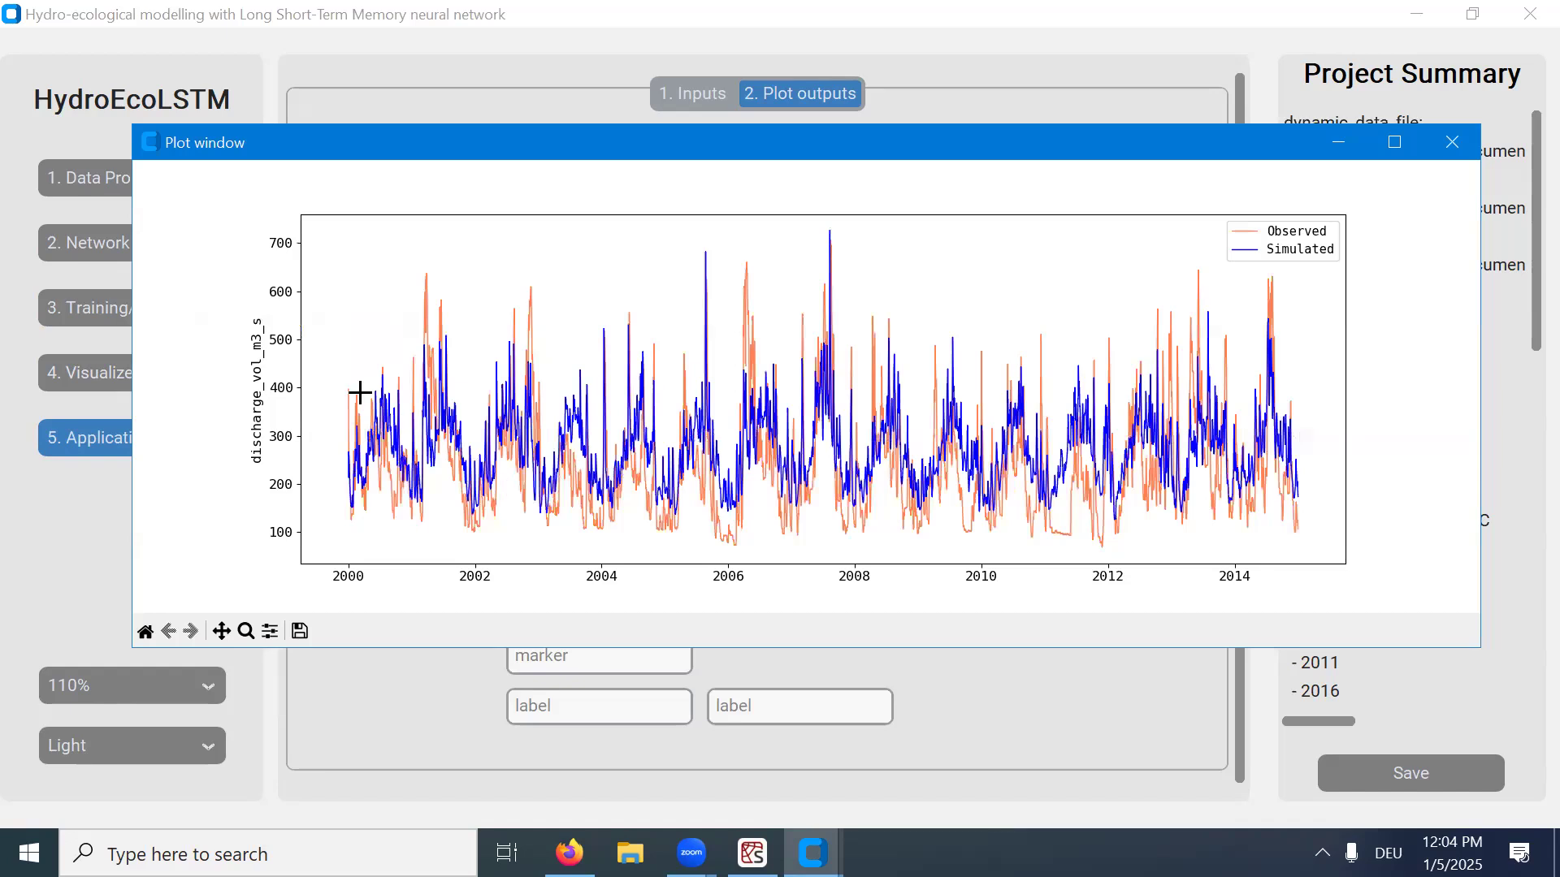
left_click_drag(332, 274, 687, 540)
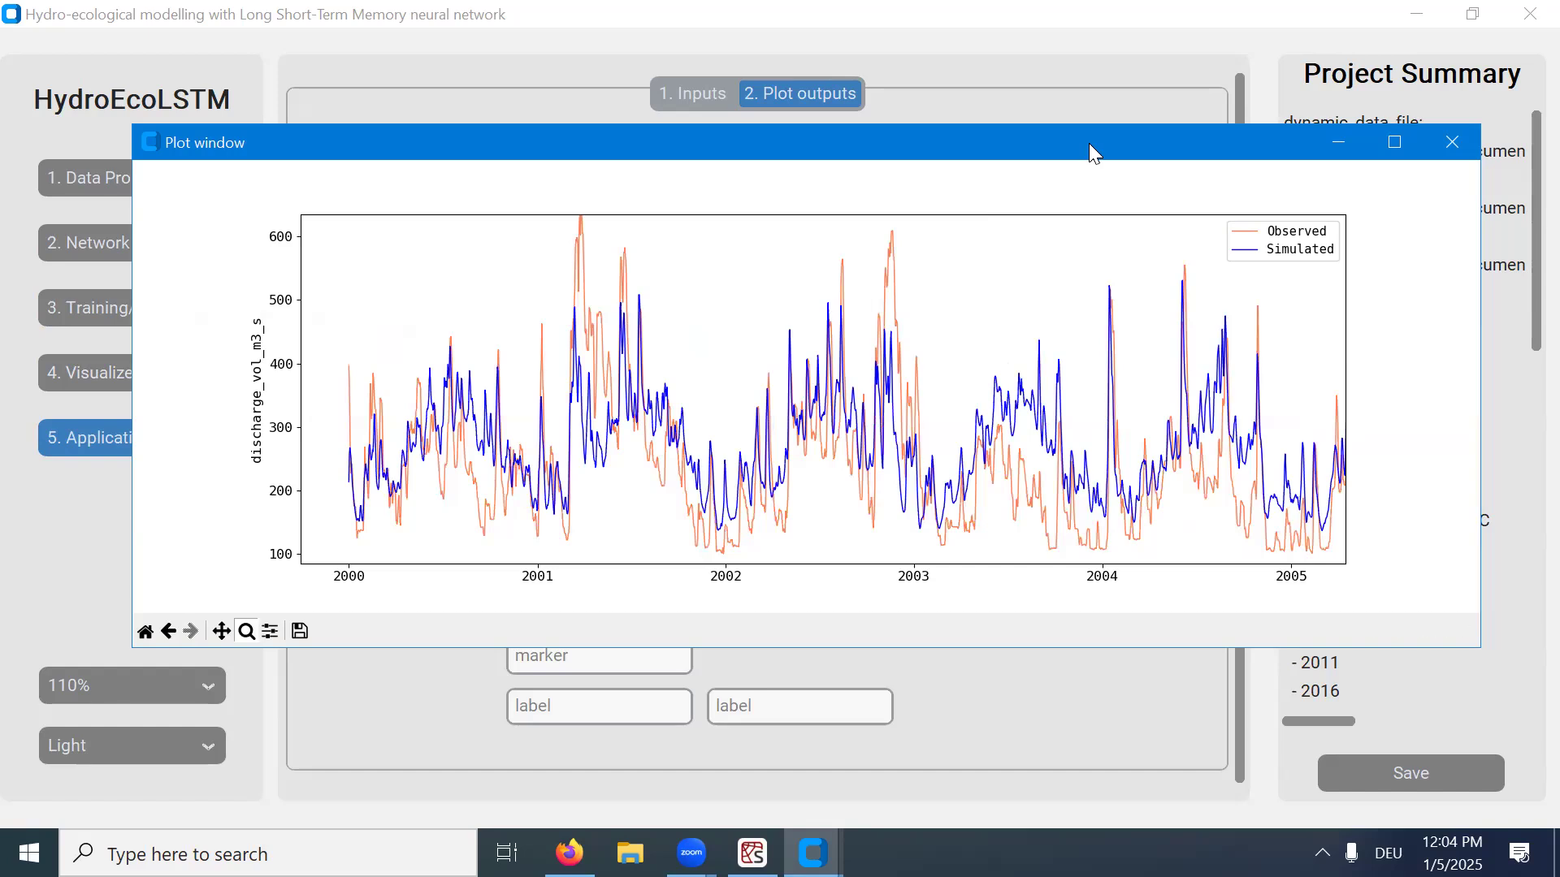
left_click(865, 120)
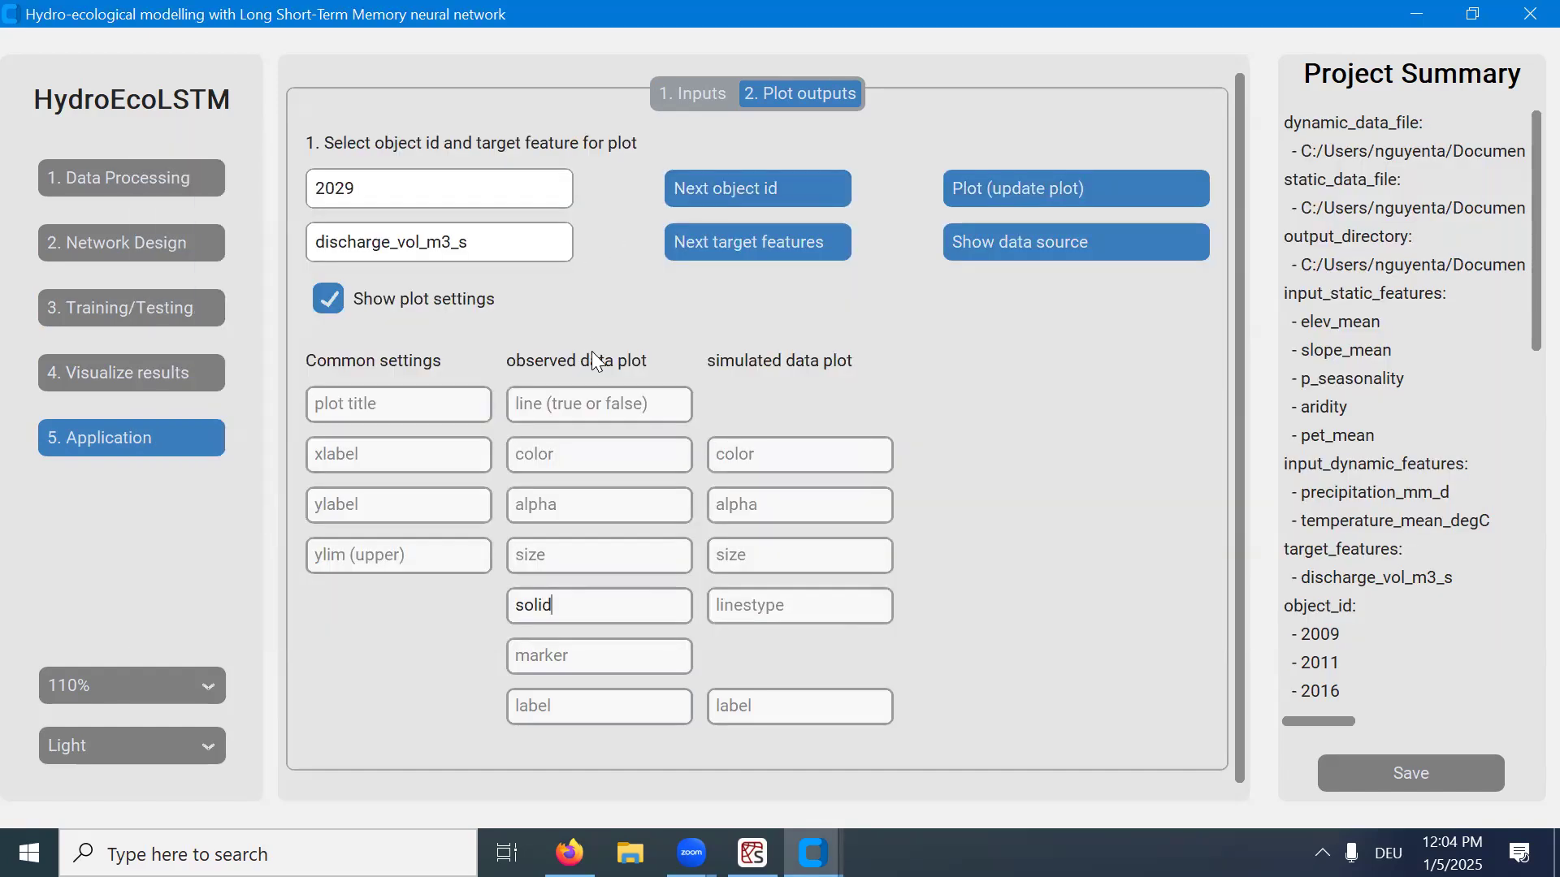